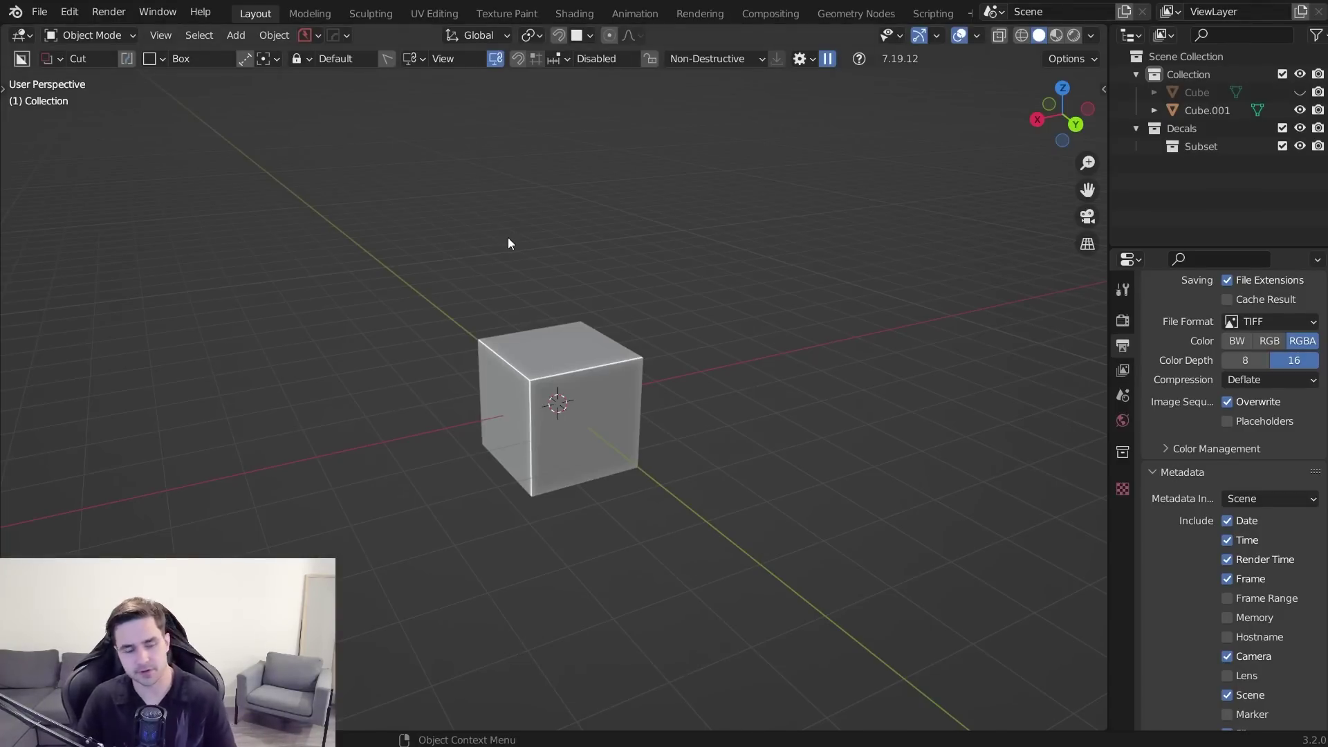
- Scale the whole cube mesh by 2 along the global Y axis in Edit Mode
{"action": "key", "text": "KP_3"}
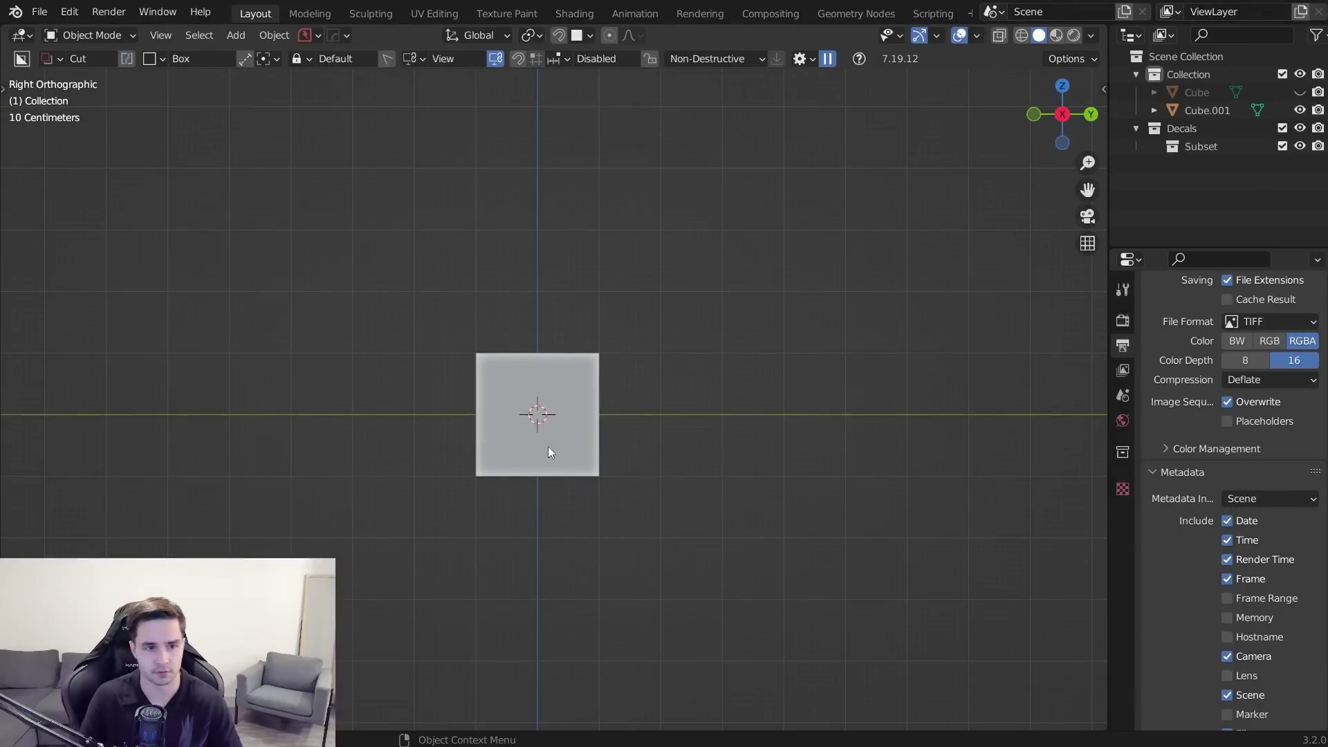
{"action": "scroll", "coordinate": [548, 446], "scroll_direction": "up", "scroll_amount": 2}
{"action": "left_click", "coordinate": [542, 429]}
{"action": "key", "text": "Tab"}
{"action": "left_click", "coordinate": [765, 419]}
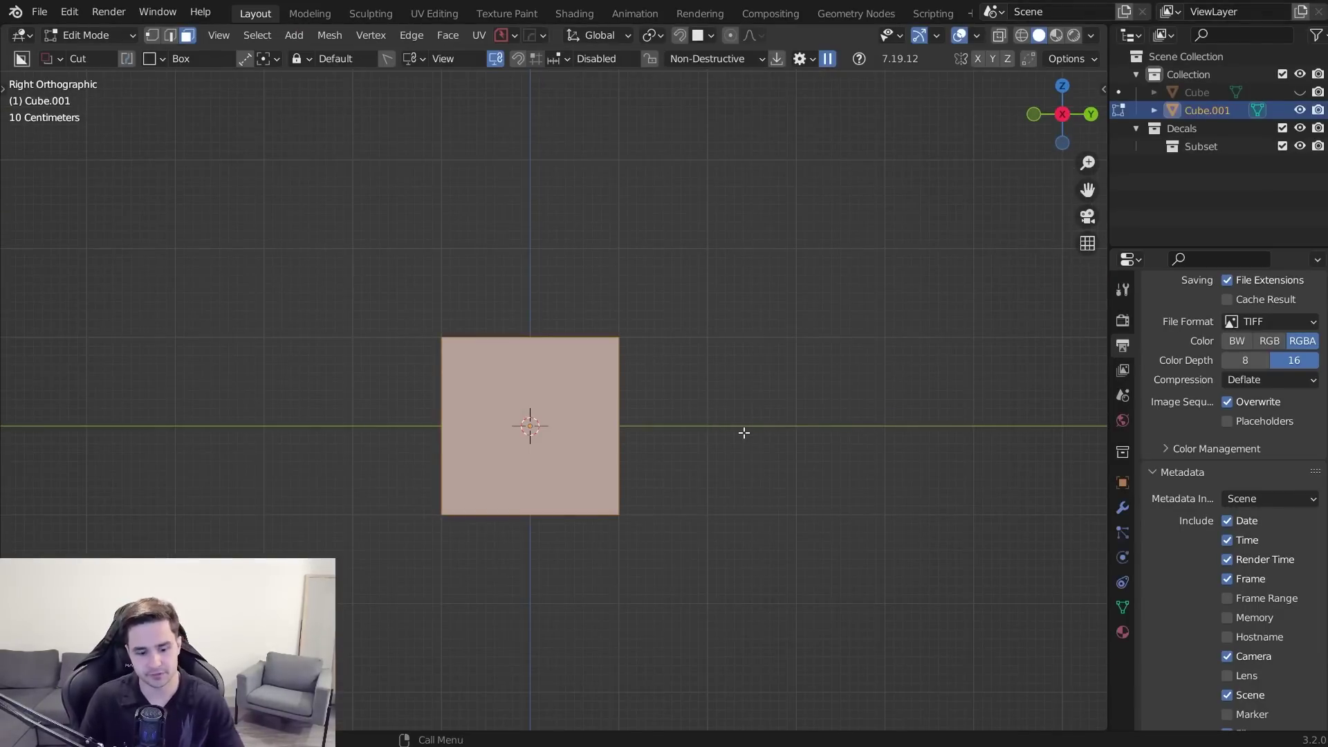
{"action": "key", "text": "s"}
{"action": "key", "text": "y"}
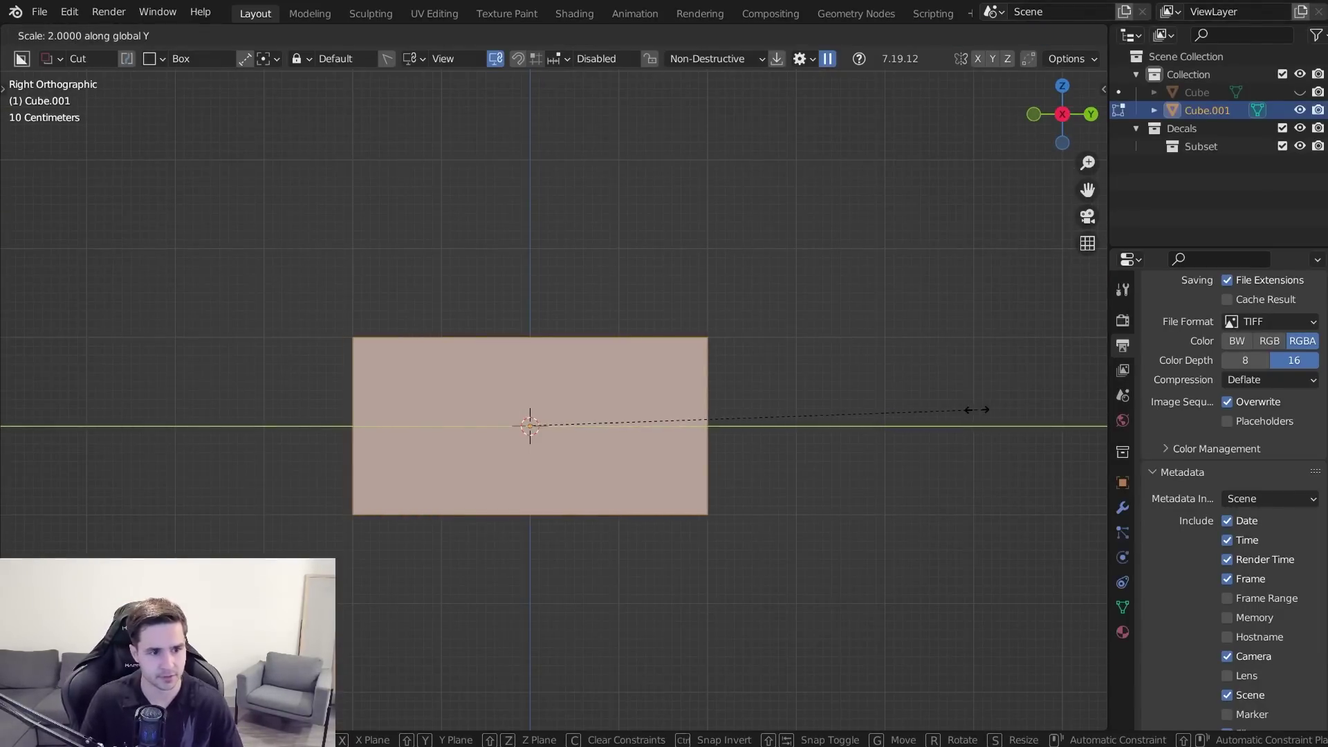
{"action": "left_click", "coordinate": [930, 413]}
- Delete the box's bottom face and both end faces, leaving an open shell
{"action": "middle_click_drag", "start_coordinate": [931, 414], "coordinate": [791, 375]}
{"action": "left_click", "coordinate": [707, 420]}
{"action": "left_click", "coordinate": [449, 519], "text": "shift"}
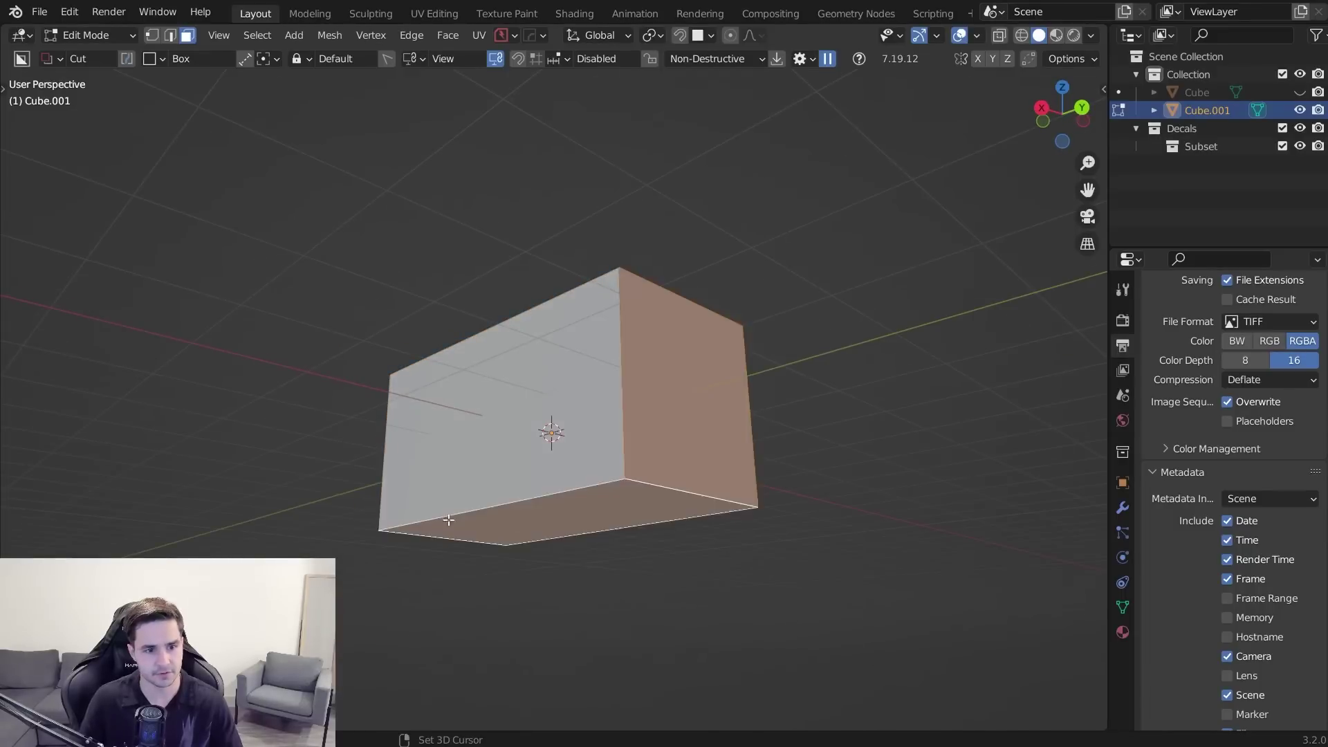
{"action": "middle_click_drag", "start_coordinate": [447, 519], "coordinate": [631, 474]}
{"action": "key", "text": "x"}
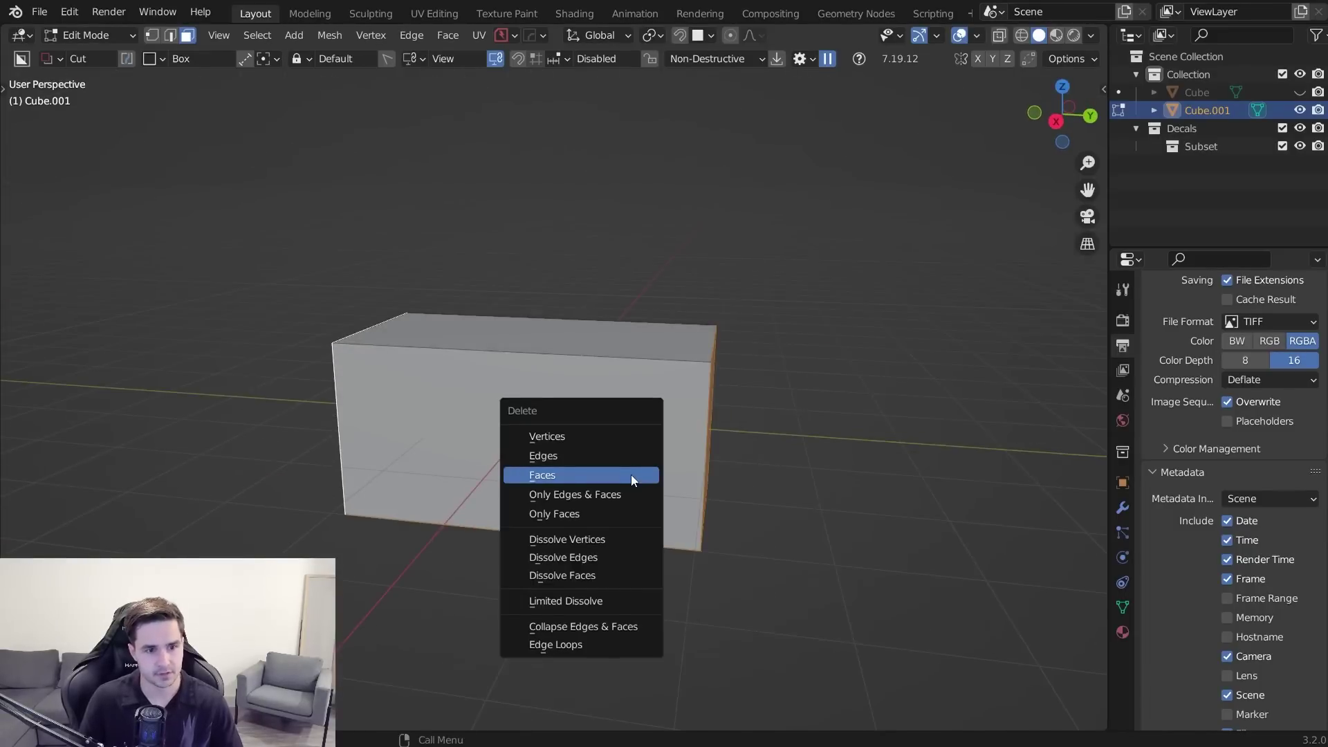
{"action": "left_click", "coordinate": [631, 475]}
{"action": "middle_click_drag", "start_coordinate": [806, 477], "coordinate": [705, 483]}
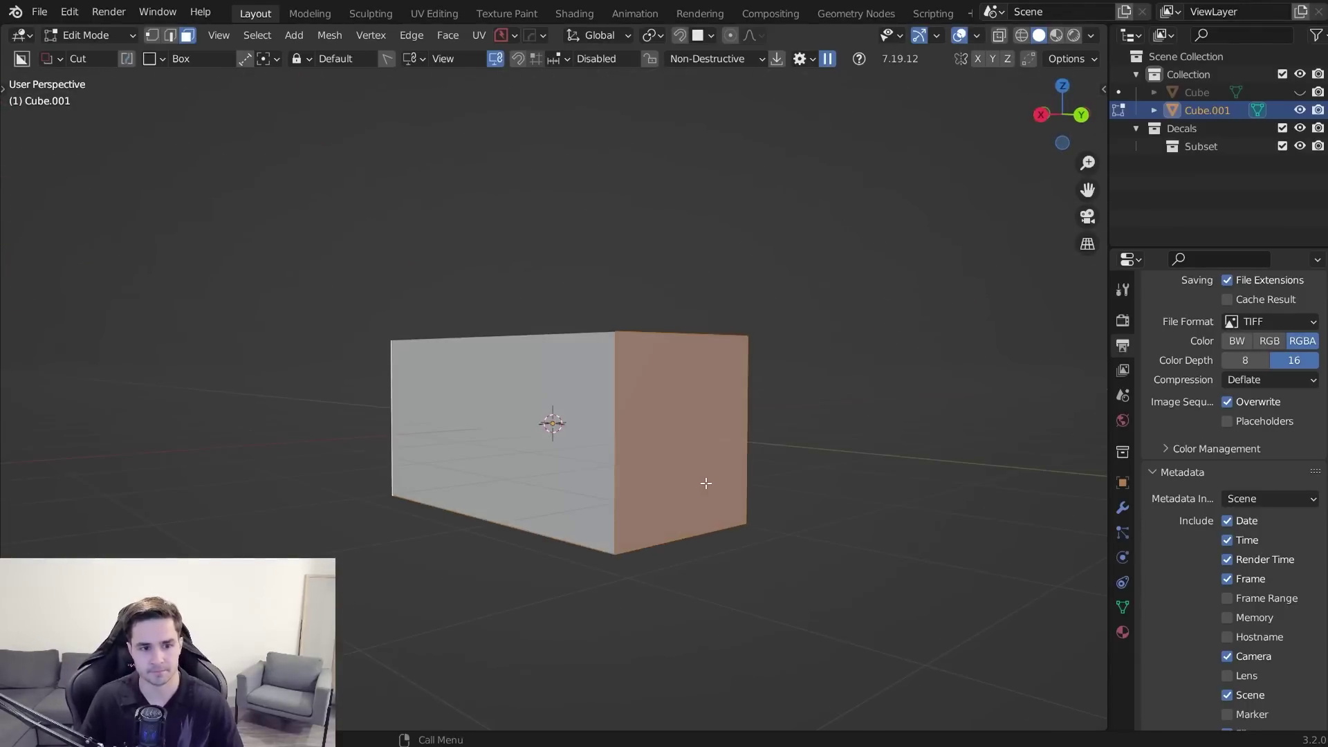
{"action": "key", "text": "x"}
{"action": "left_click", "coordinate": [705, 483]}
{"action": "middle_click_drag", "start_coordinate": [751, 526], "coordinate": [662, 433]}
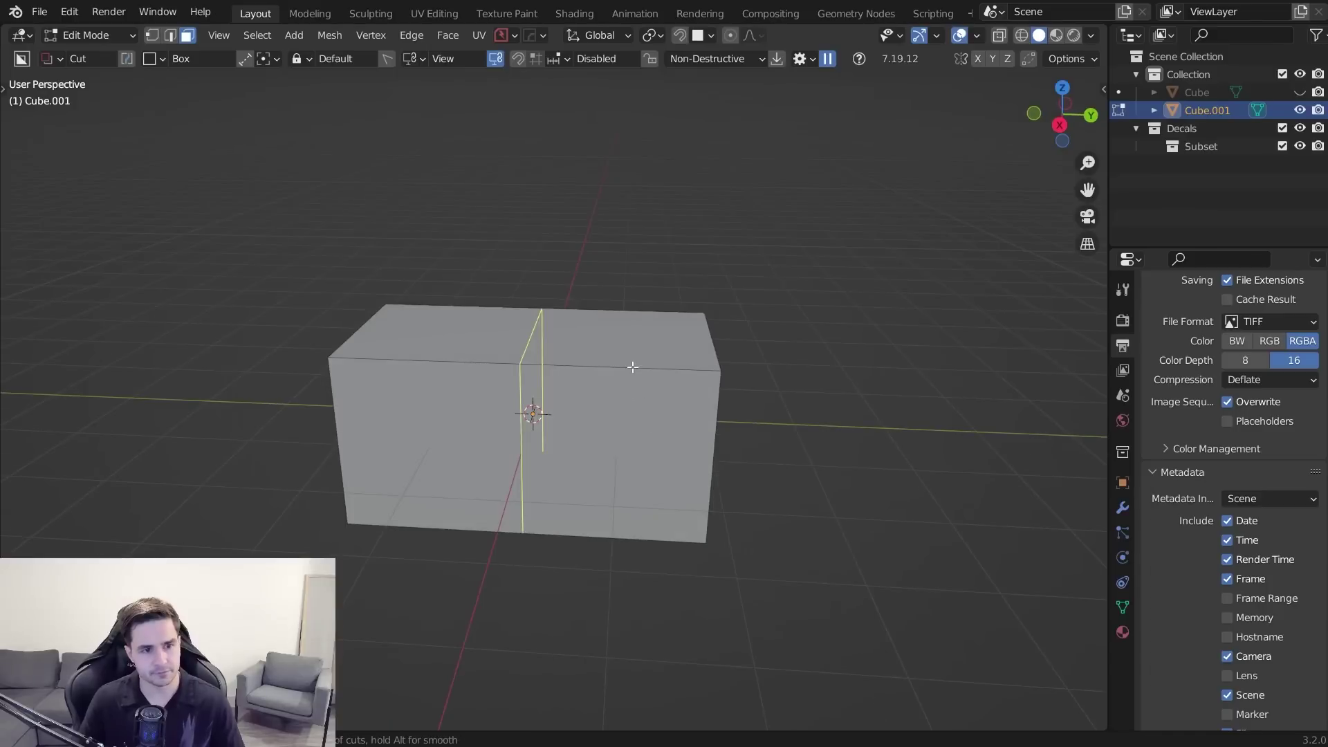
- Stretch the entire open shell by 1.3 along the global Y axis
{"action": "key", "text": "a"}
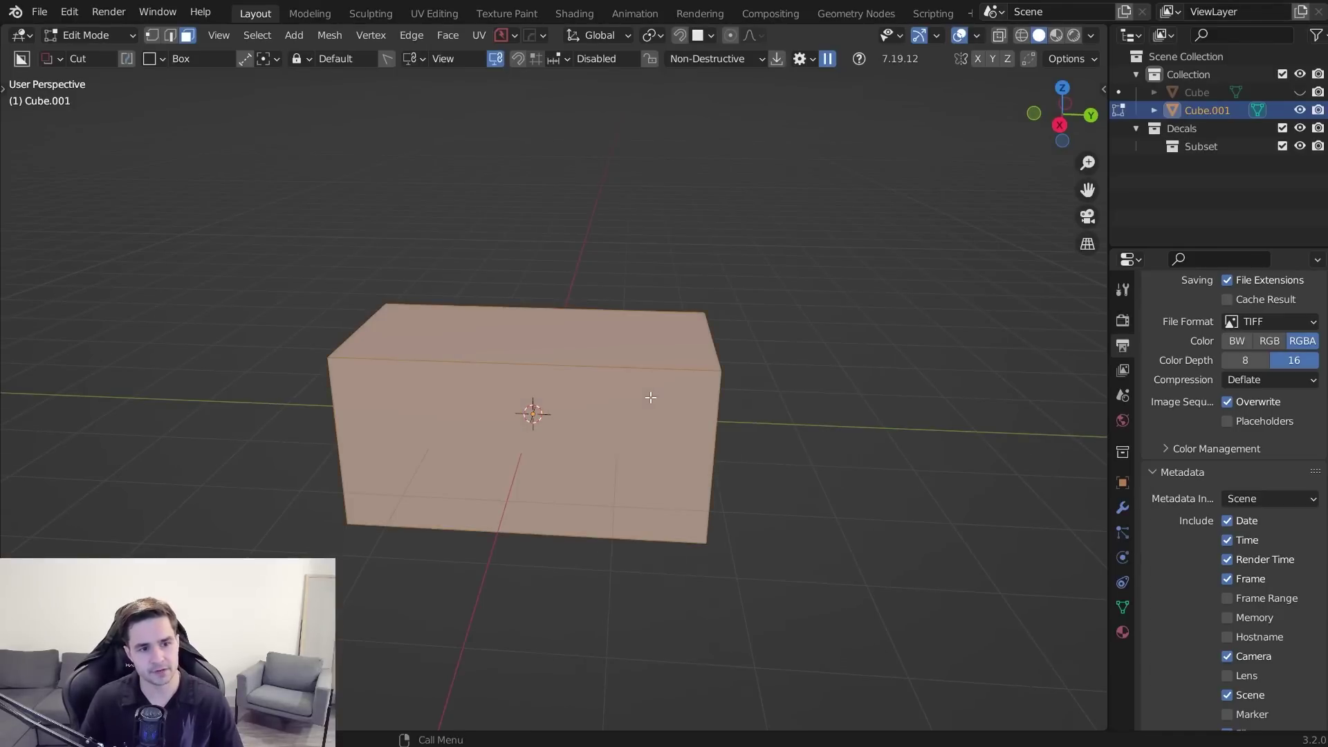
{"action": "key", "text": "s"}
{"action": "key", "text": "y"}
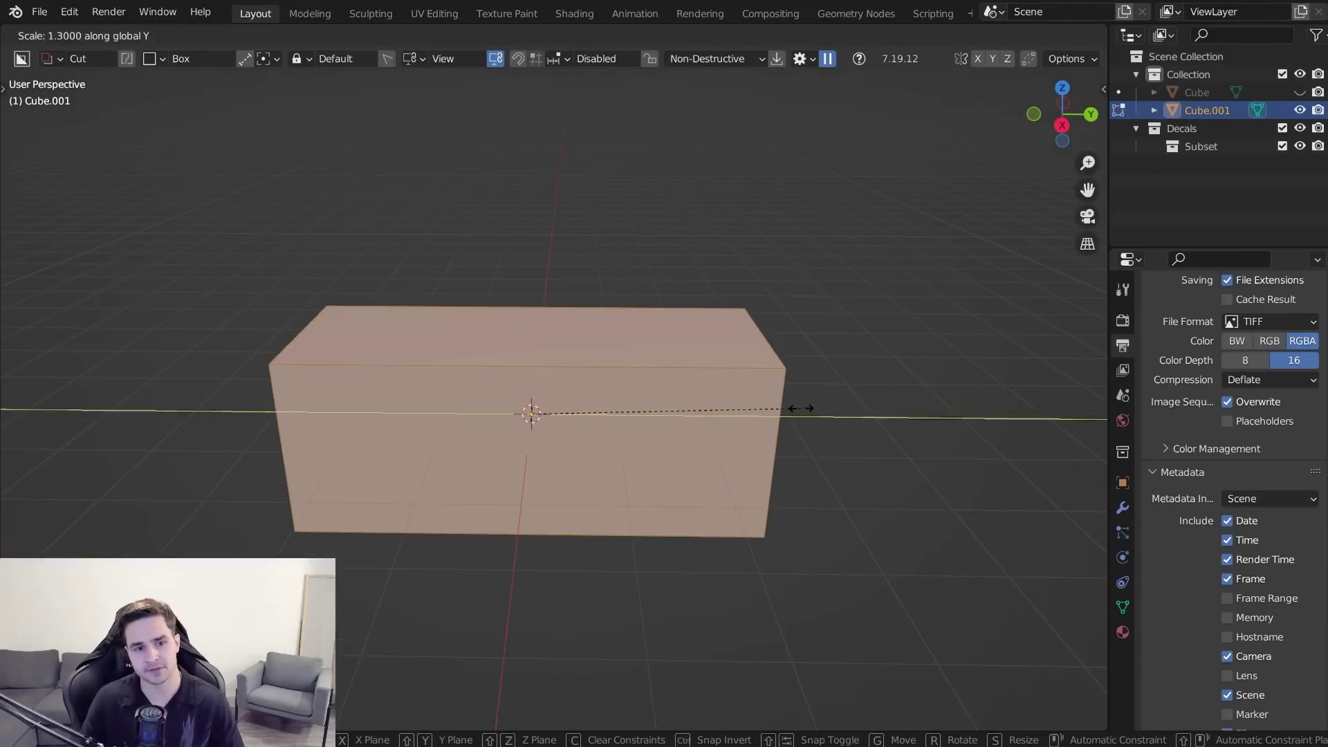
{"action": "left_click", "coordinate": [801, 408]}
- Add three evenly spaced loop cuts across the shell's length without sliding them
{"action": "key", "text": "ctrl+r"}
{"action": "scroll", "coordinate": [579, 353], "scroll_direction": "up", "scroll_amount": 3}
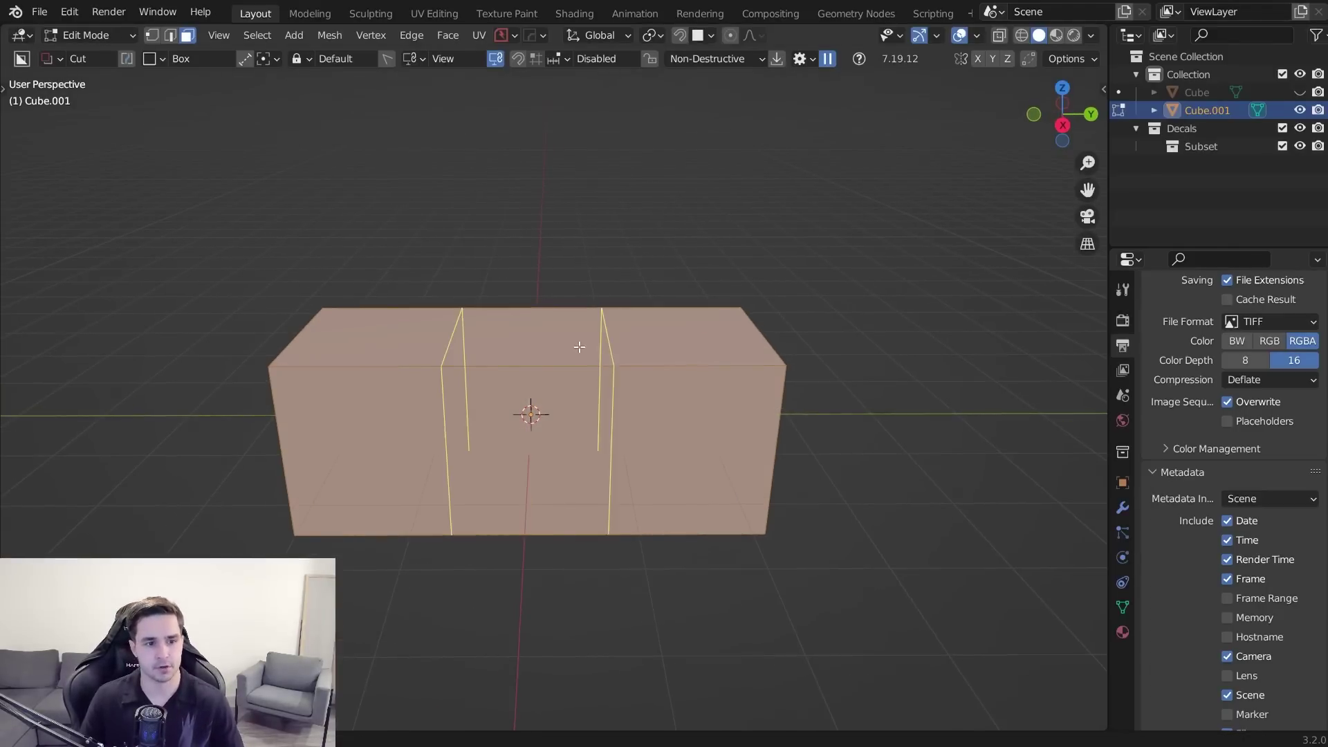
{"action": "scroll", "coordinate": [579, 354], "scroll_direction": "down", "scroll_amount": 1}
{"action": "left_click", "coordinate": [578, 354]}
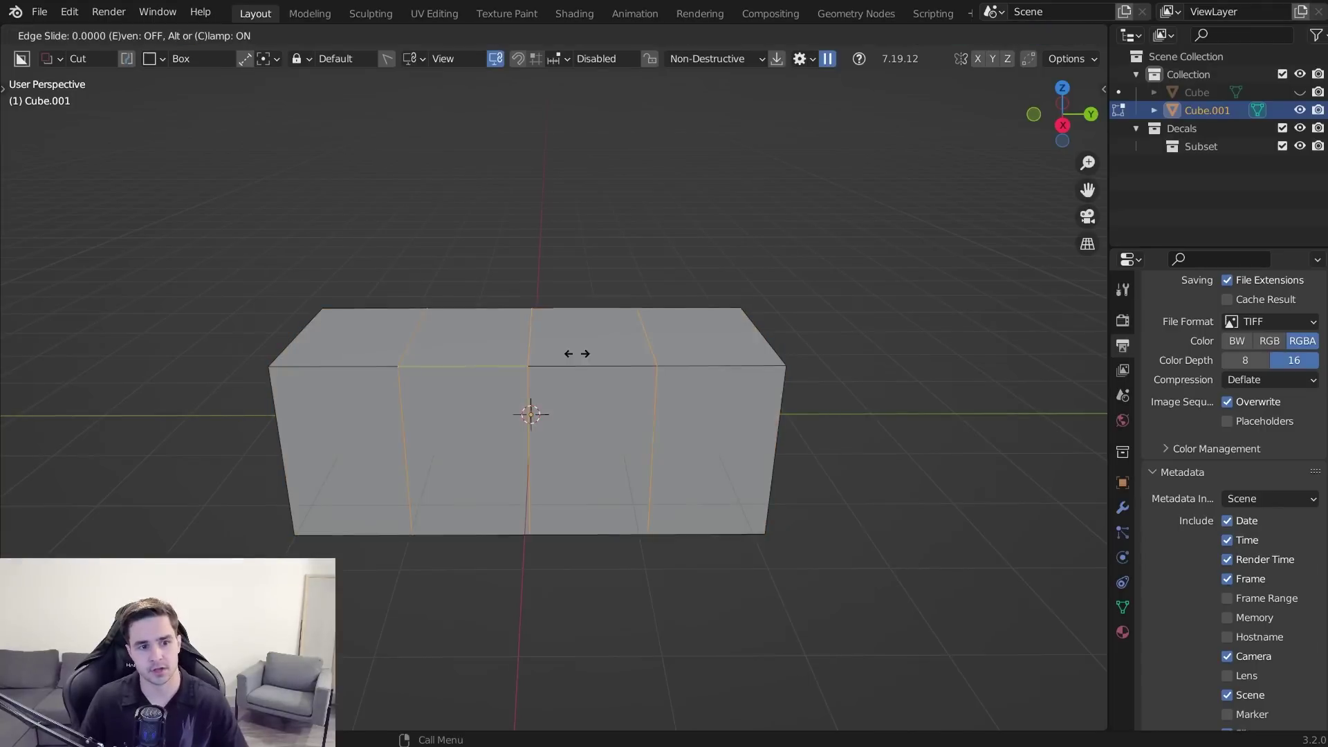
{"action": "right_click", "coordinate": [628, 363]}
- Return to Object Mode, add a level 3 Subdivision Surface to the shell and shade it smooth
{"action": "middle_click_drag", "start_coordinate": [790, 457], "coordinate": [711, 467]}
{"action": "key", "text": "Tab"}
{"action": "key", "text": "ctrl+3"}
{"action": "middle_click_drag", "start_coordinate": [527, 393], "coordinate": [546, 392]}
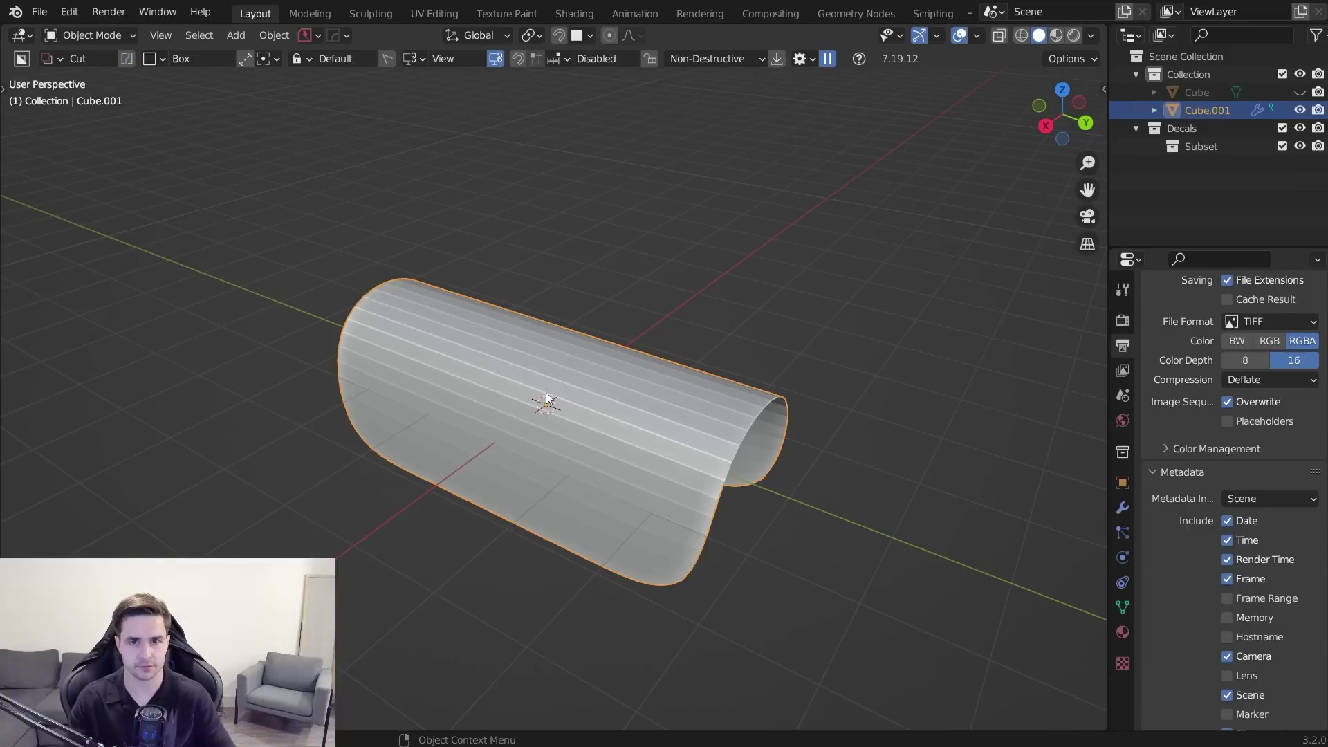
{"action": "right_click", "coordinate": [721, 400]}
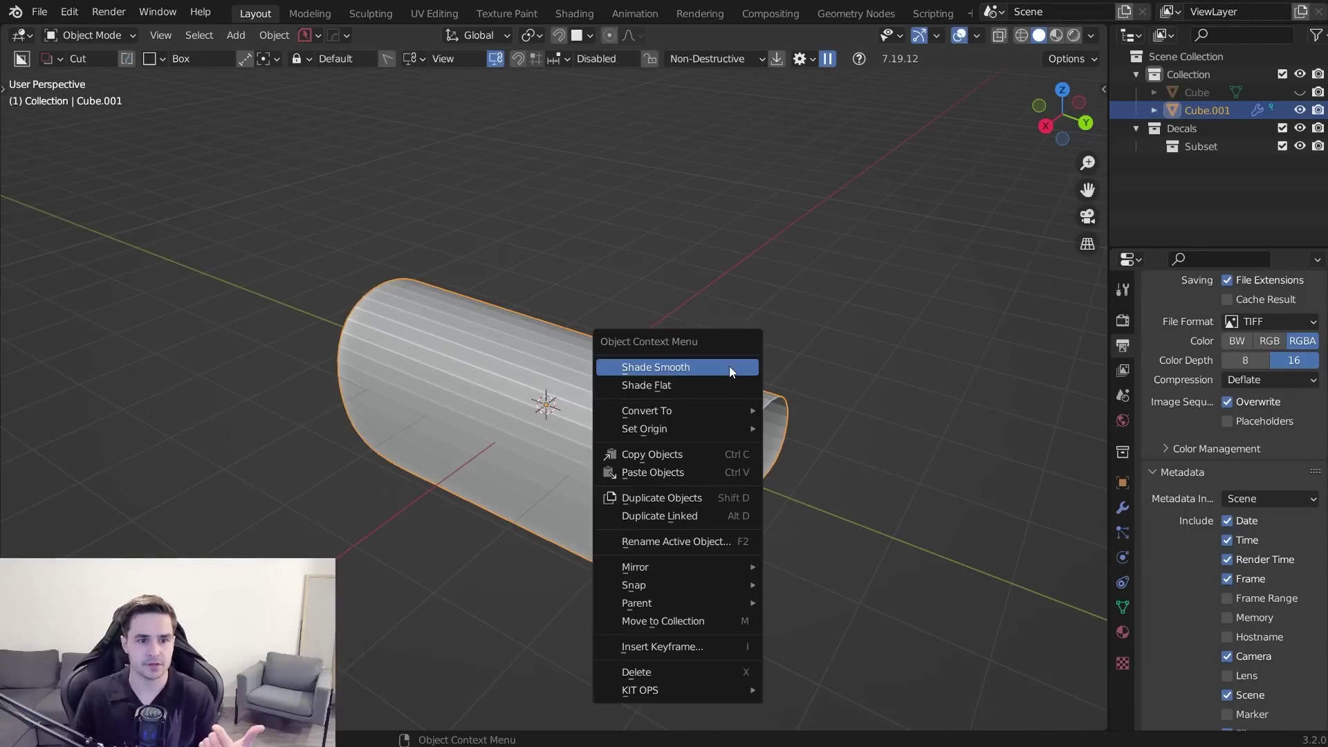
{"action": "left_click", "coordinate": [729, 367]}
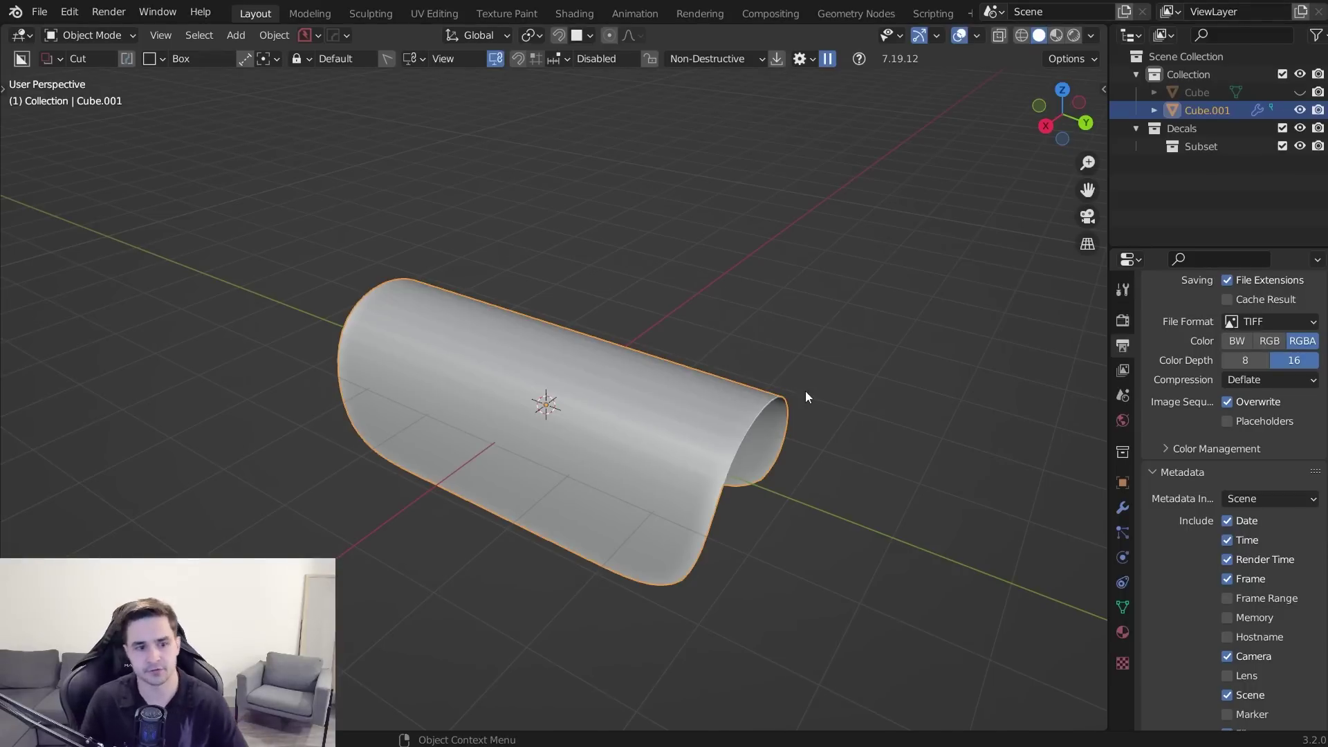
- Select only the lower corner vertices at the shell's +Y end through the mesh, working in the right orthographic view
{"action": "key", "text": "Tab"}
{"action": "key", "text": "KP_3"}
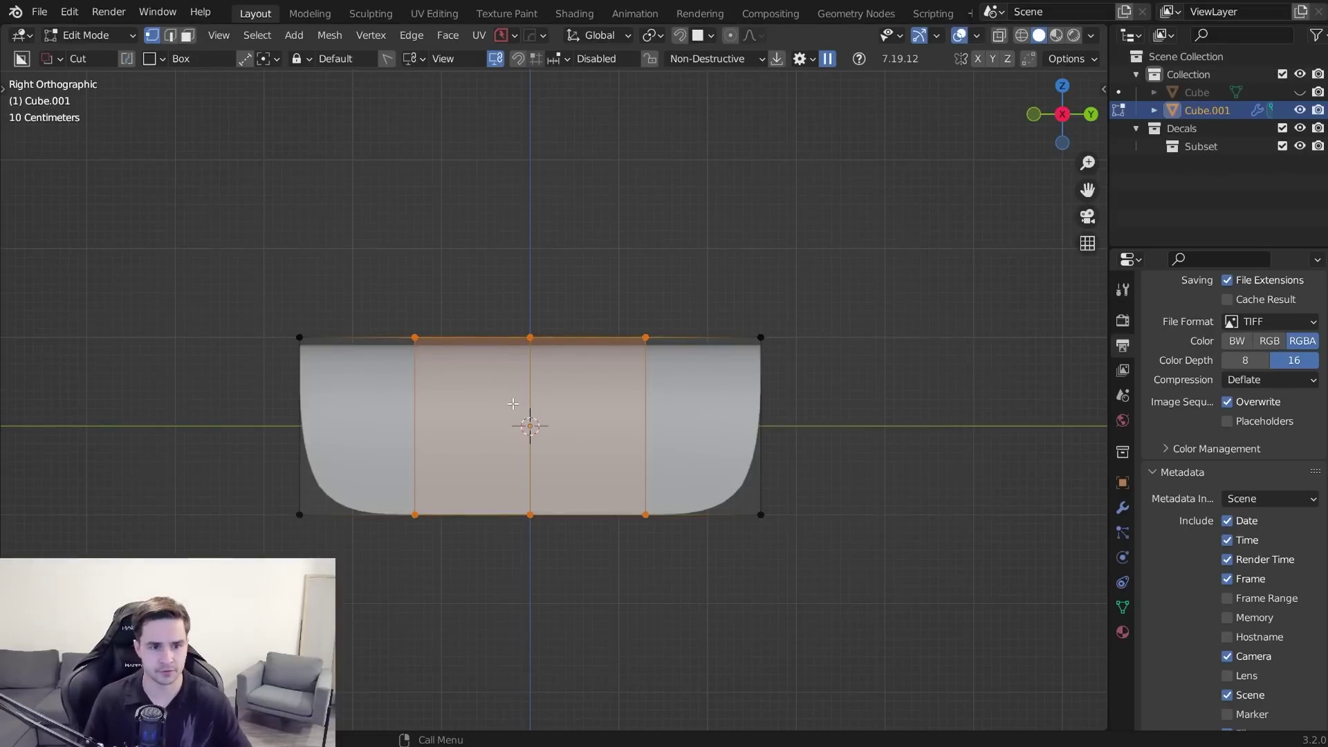
{"action": "key", "text": "alt+a"}
{"action": "key", "text": "z"}
{"action": "left_click", "coordinate": [711, 489]}
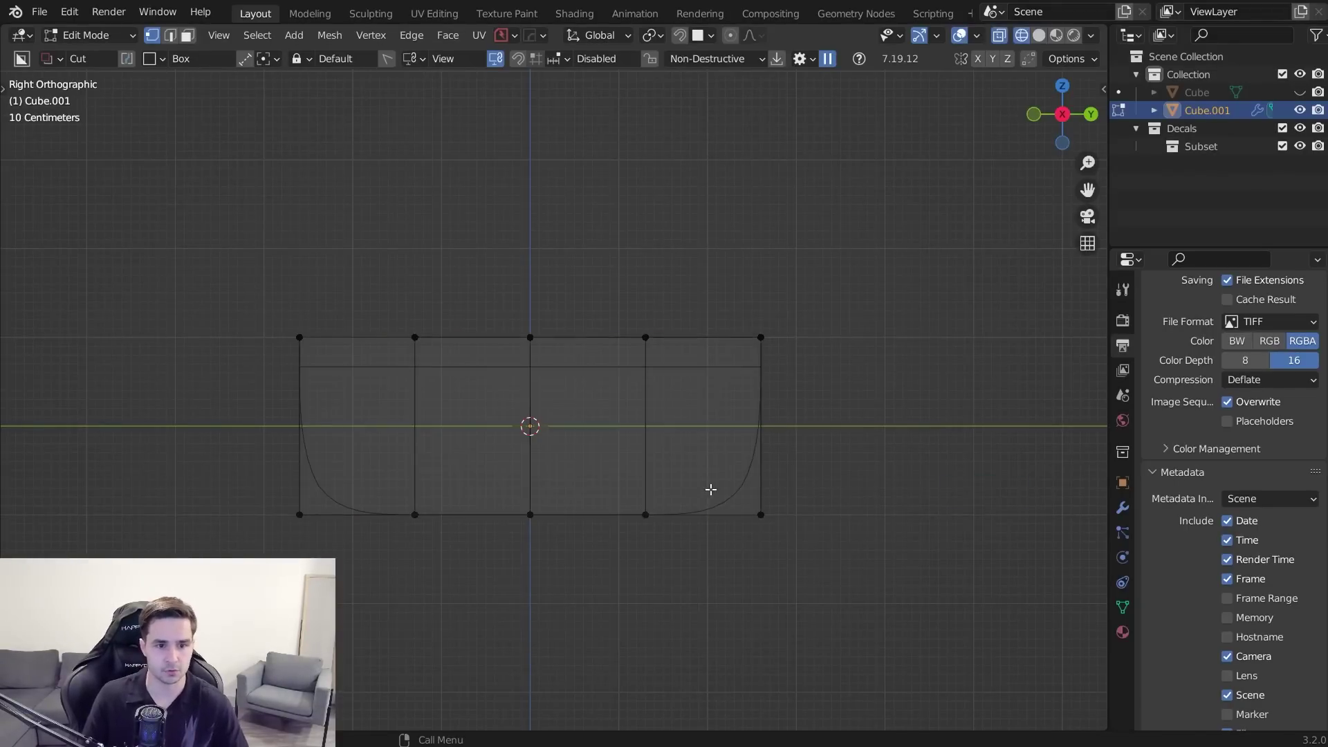
{"action": "left_click_drag", "start_coordinate": [698, 467], "coordinate": [811, 559]}
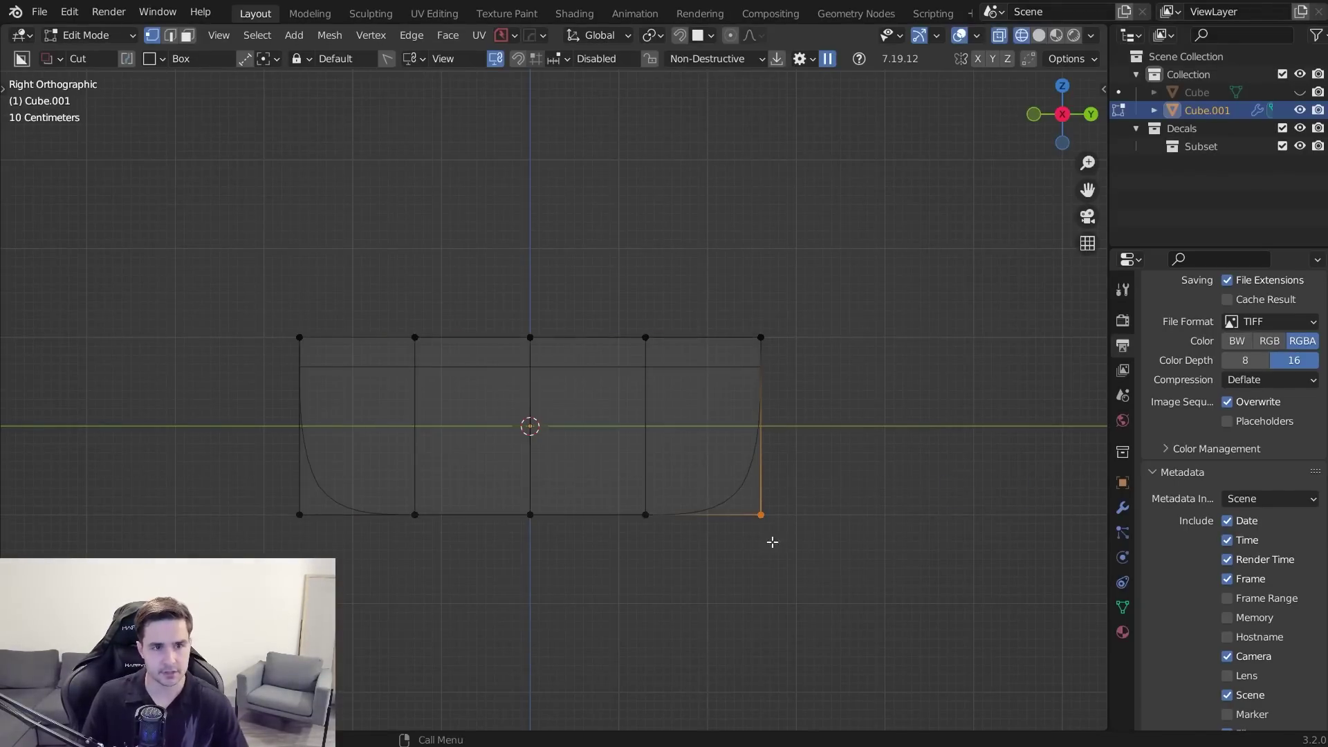
{"action": "key", "text": "shift+z"}
- Turn on smooth proportional editing and set its influence size to 1.464 m, leaving the selected corner in place
{"action": "key", "text": "g"}
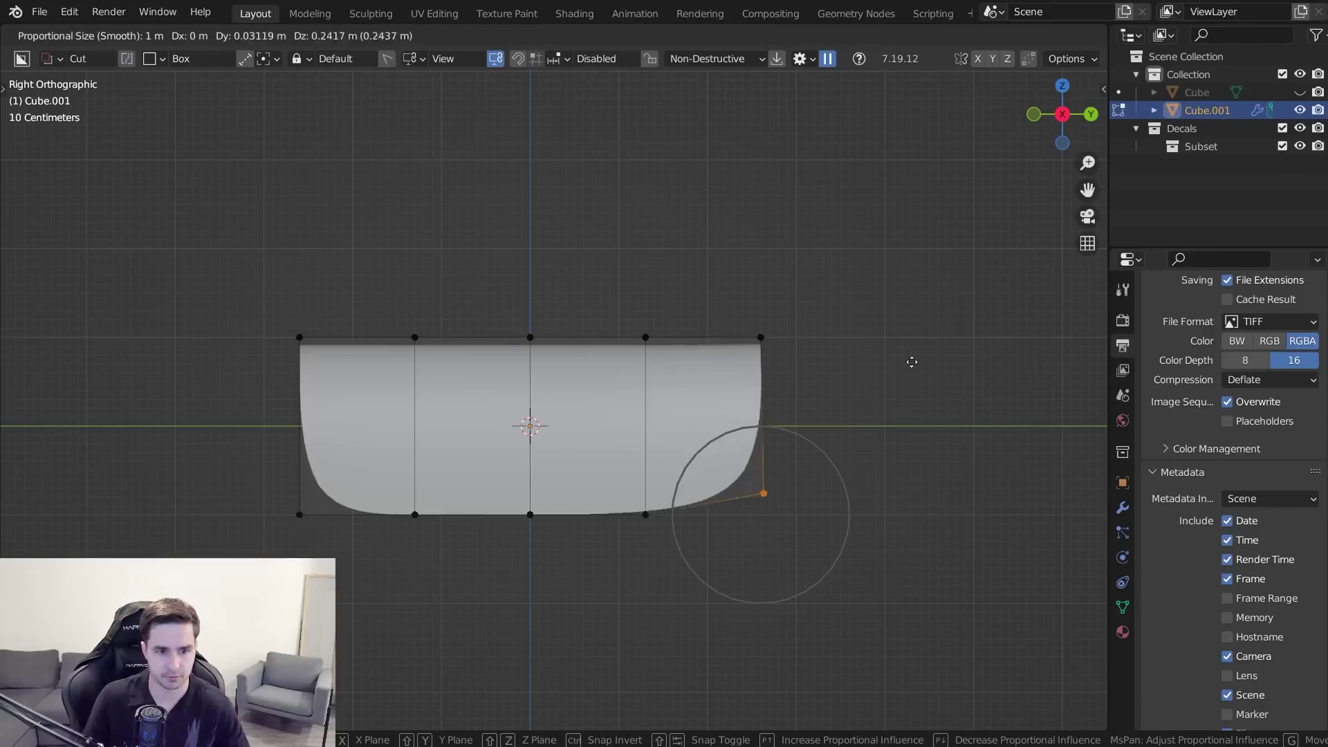
{"action": "scroll", "coordinate": [937, 367], "scroll_direction": "down", "scroll_amount": 7}
{"action": "scroll", "coordinate": [953, 400], "scroll_direction": "down", "scroll_amount": 6}
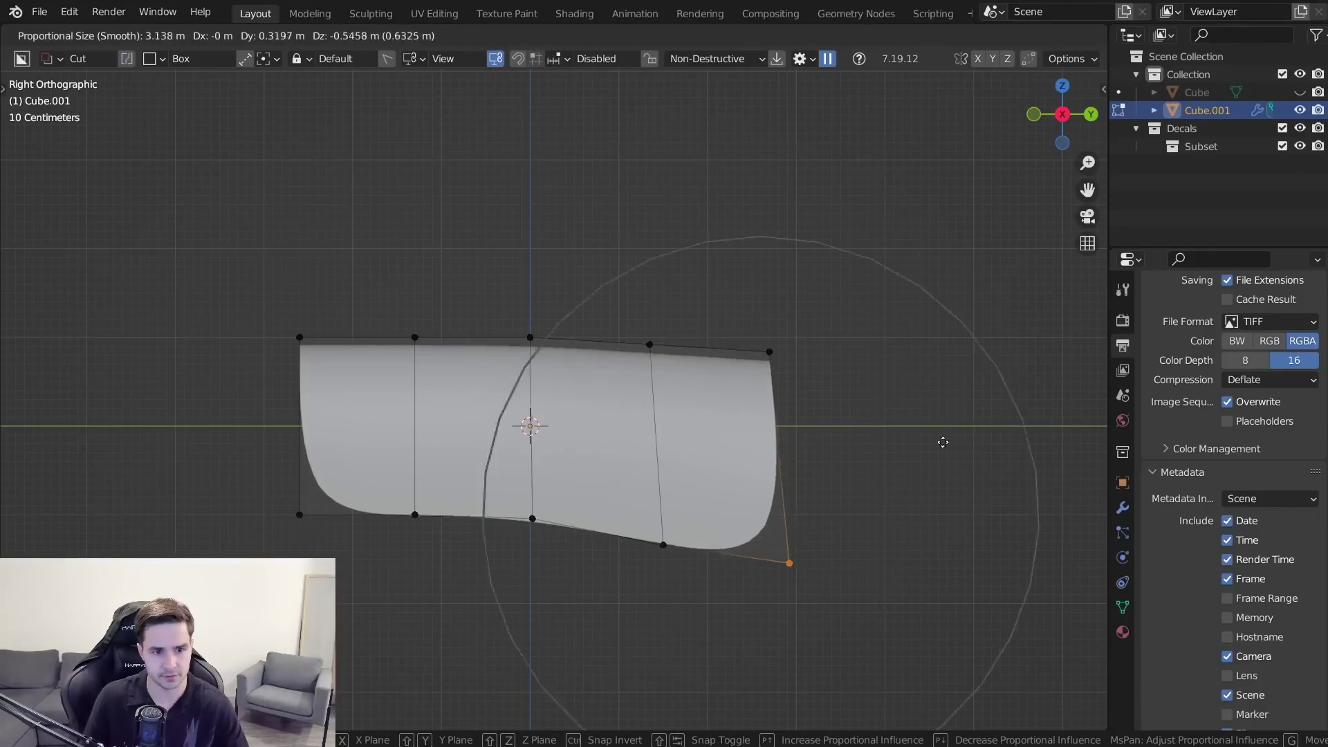
{"action": "scroll", "coordinate": [895, 389], "scroll_direction": "up", "scroll_amount": 9}
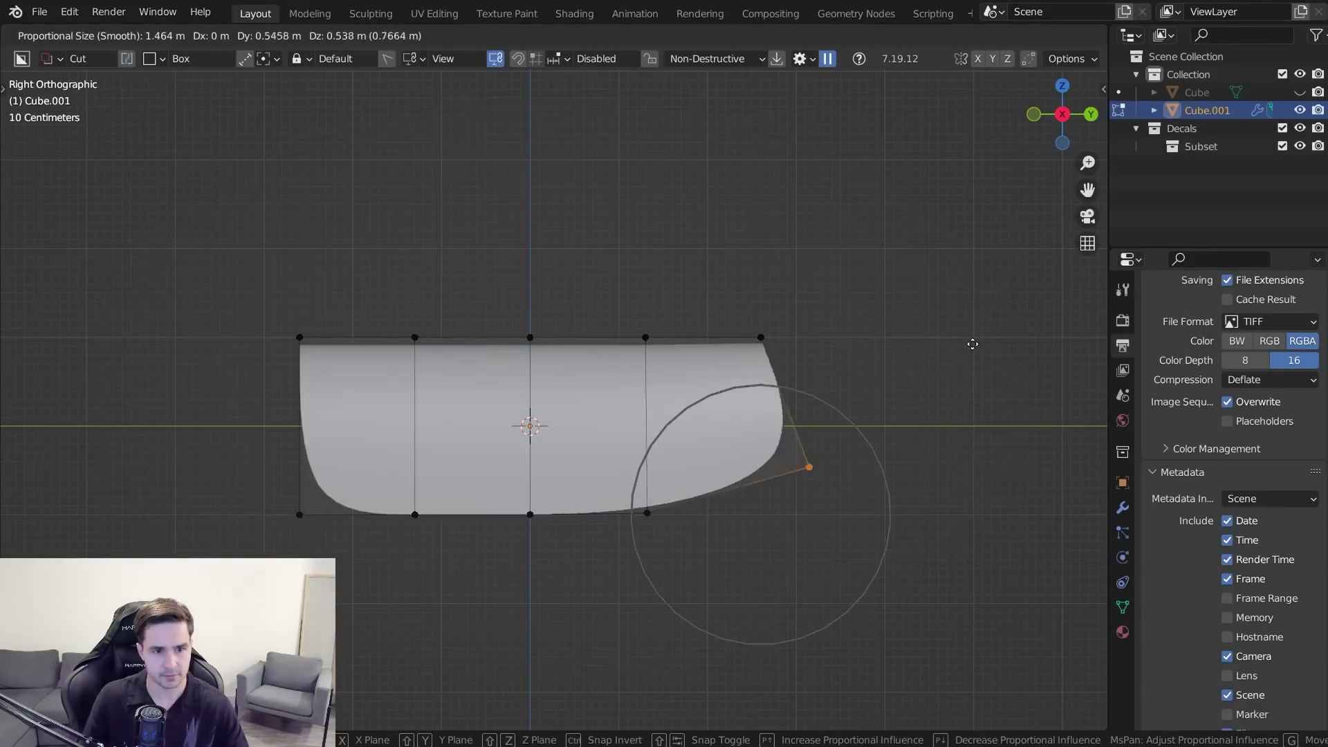
{"action": "key", "text": "Escape"}
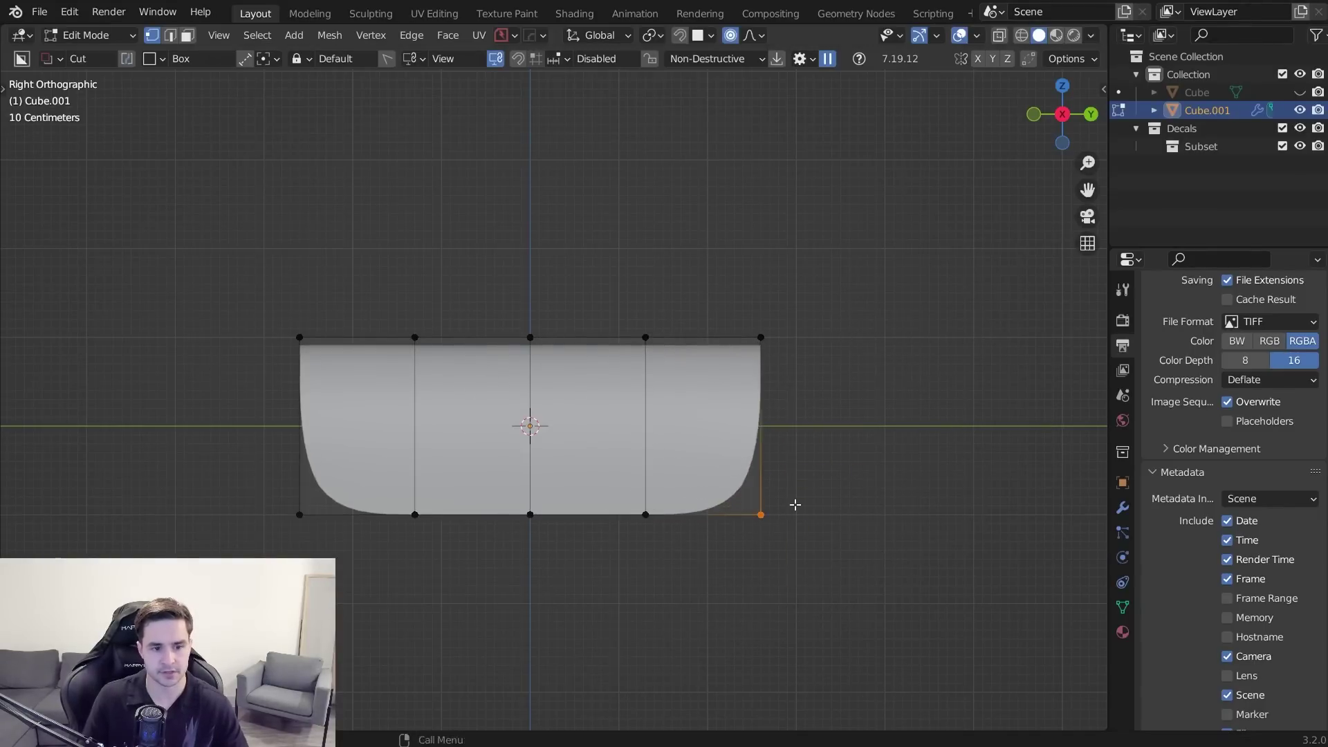
- Add the neighbouring bottom vertices to the +Y corner selection and move them about 0.8 m toward -Y and 0.7 m up
{"action": "middle_click_drag", "start_coordinate": [796, 505], "coordinate": [703, 520]}
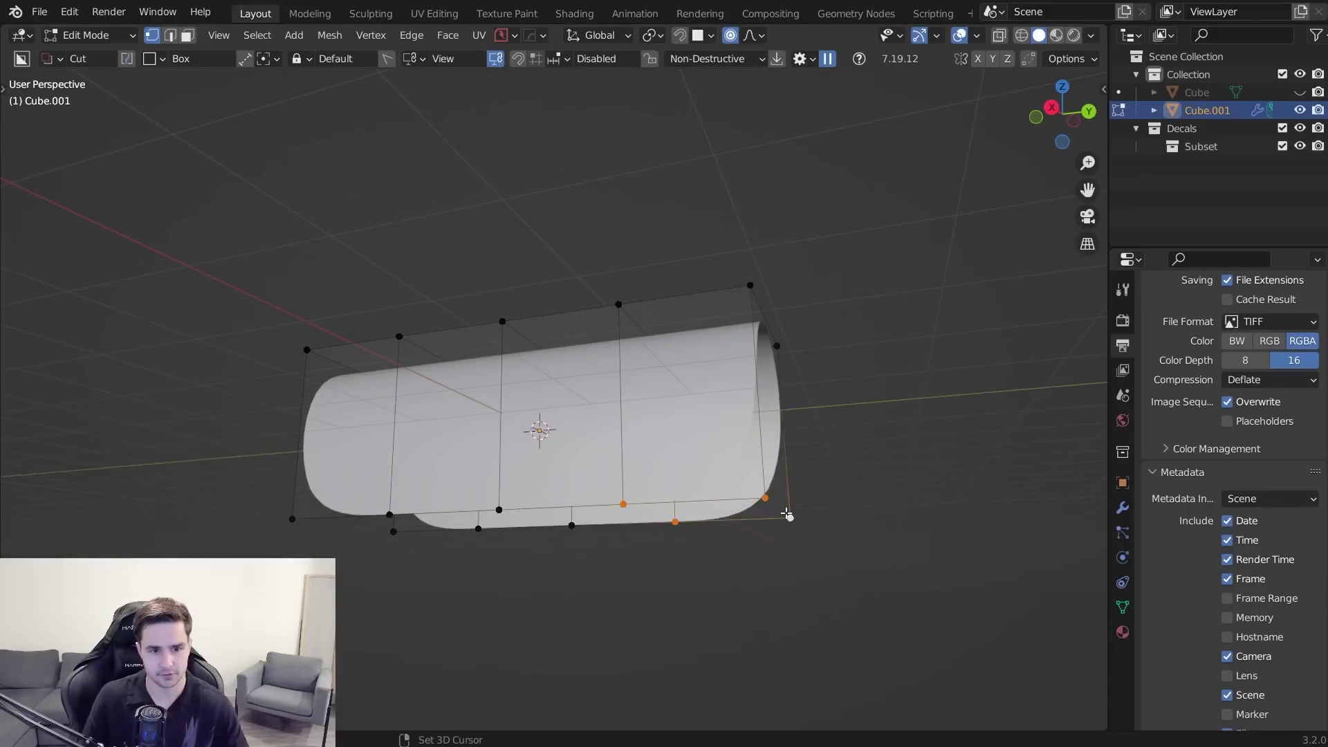
{"action": "key", "text": "KP_7"}
{"action": "key", "text": "KP_3"}
{"action": "key", "text": "g"}
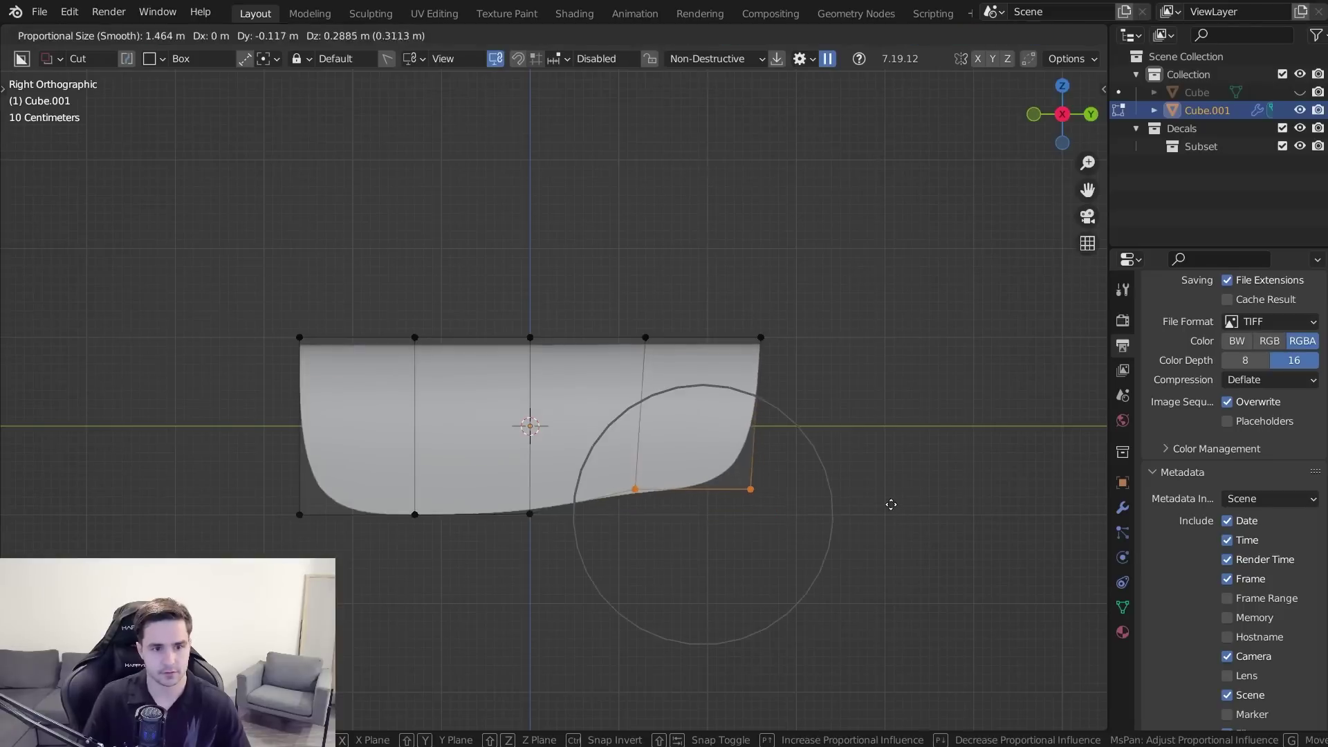
{"action": "key", "text": "Escape"}
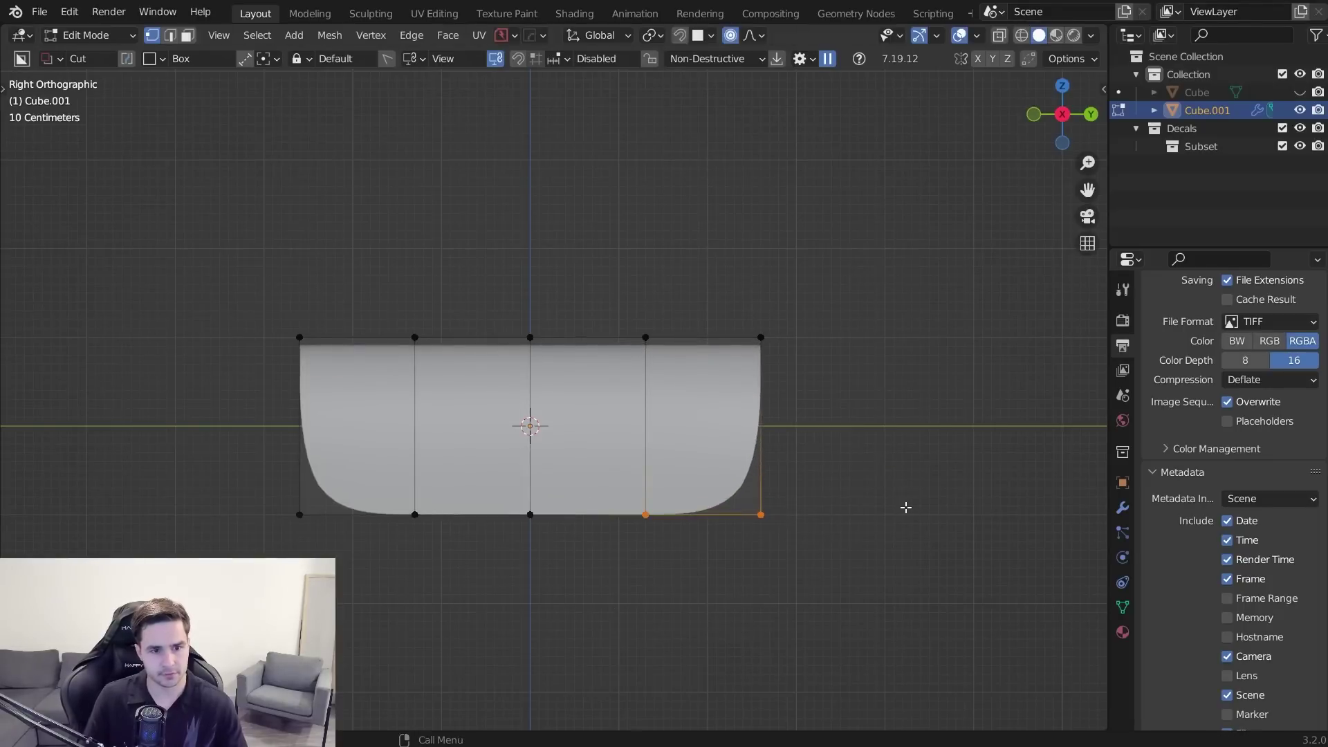
{"action": "key", "text": "r"}
{"action": "key", "text": "Escape"}
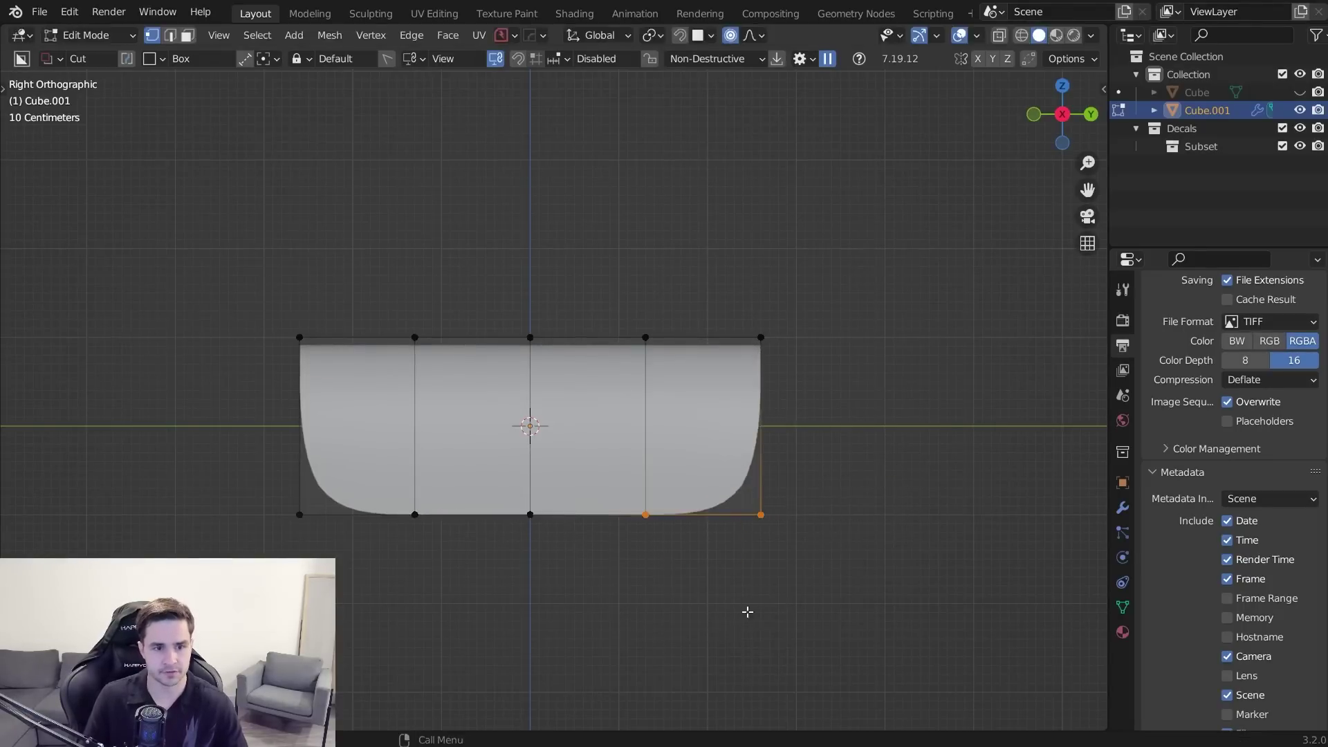
{"action": "key", "text": "g"}
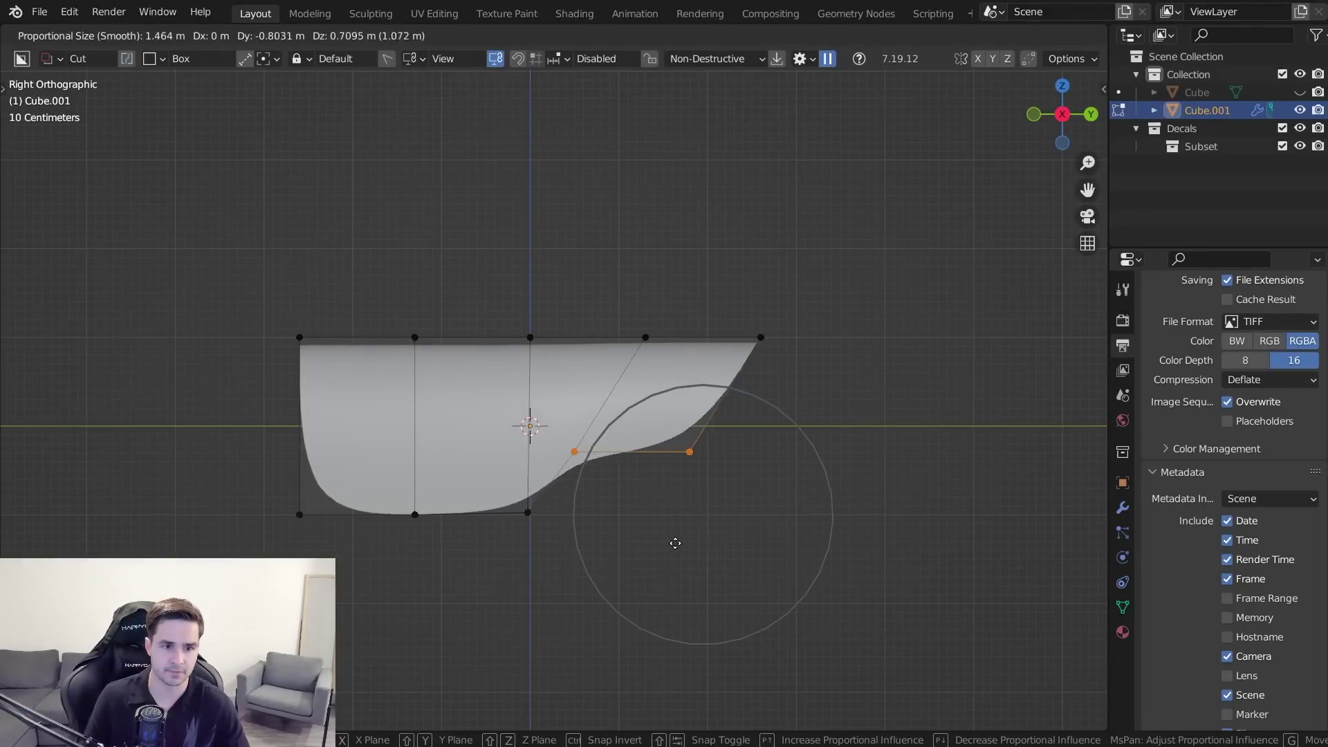
{"action": "left_click", "coordinate": [672, 543]}
- Select the lower corner vertices at the -Y end and move them outward and upward to form a pointed tip
{"action": "middle_click_drag", "start_coordinate": [548, 523], "coordinate": [664, 507], "text": "shift"}
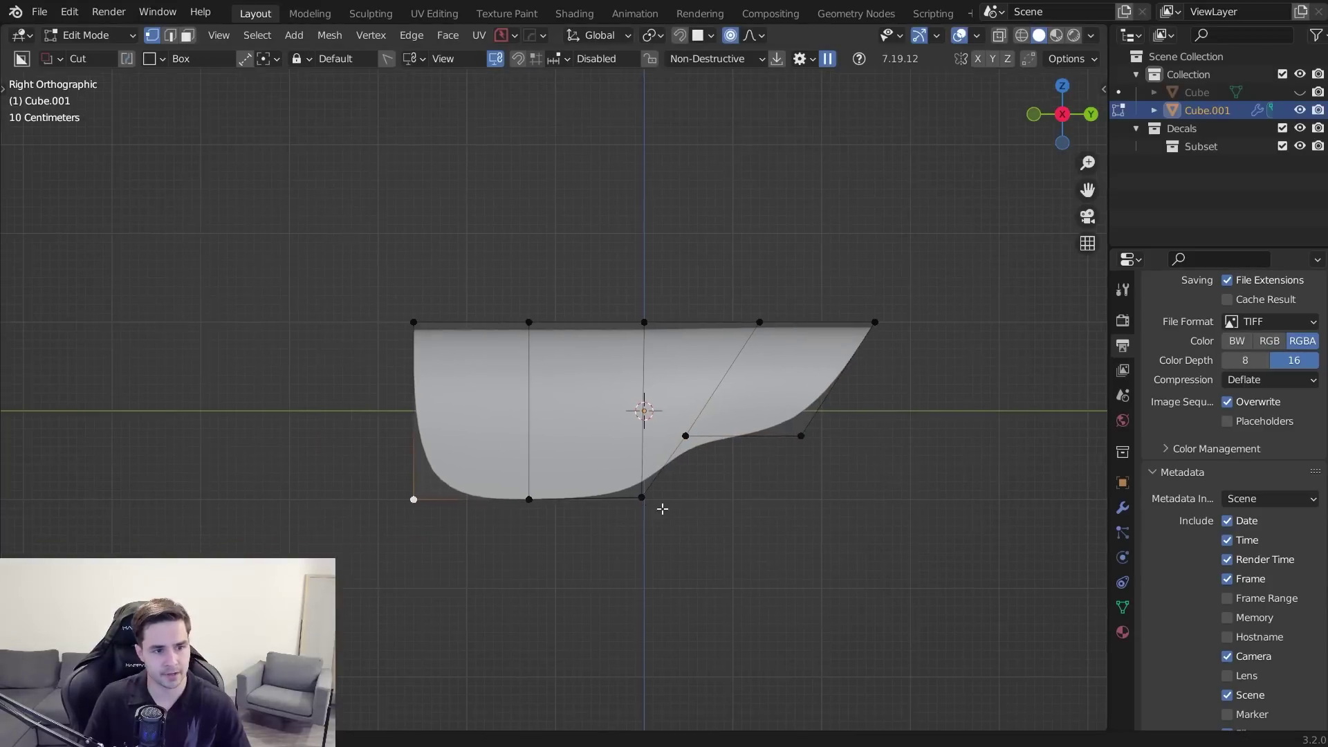
{"action": "key", "text": "z"}
{"action": "key", "text": "b"}
{"action": "left_click_drag", "start_coordinate": [332, 455], "coordinate": [443, 532]}
{"action": "key", "text": "z"}
{"action": "left_click", "coordinate": [795, 566]}
{"action": "key", "text": "g"}
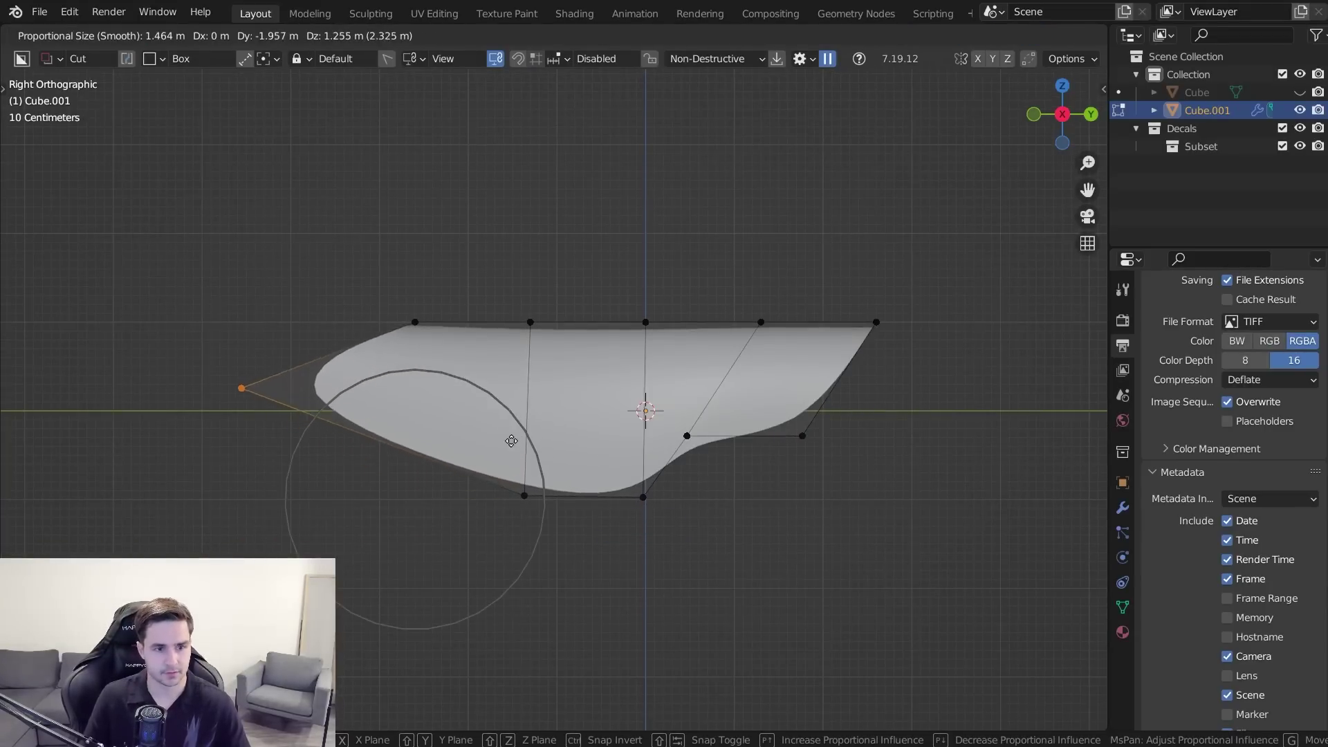
{"action": "left_click", "coordinate": [546, 459]}
{"action": "key", "text": "r"}
{"action": "right_click", "coordinate": [536, 511]}
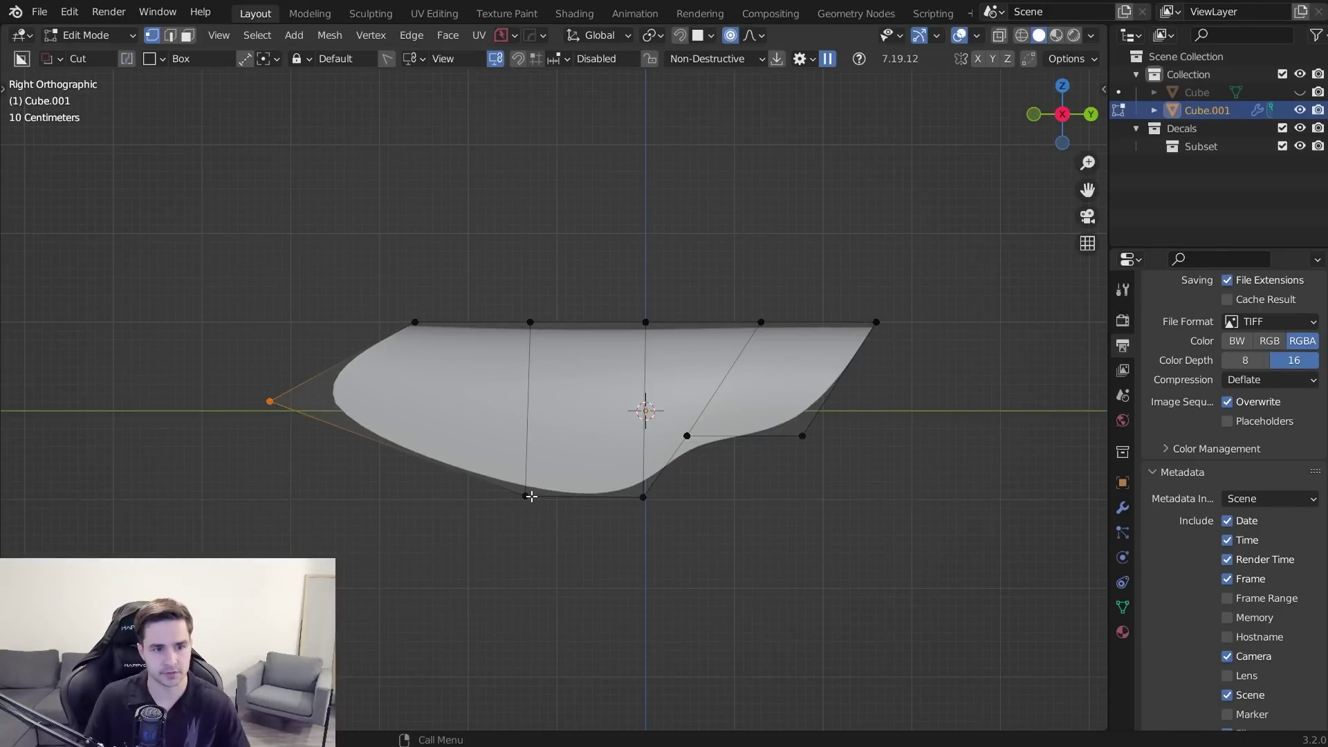
{"action": "key", "text": "g"}
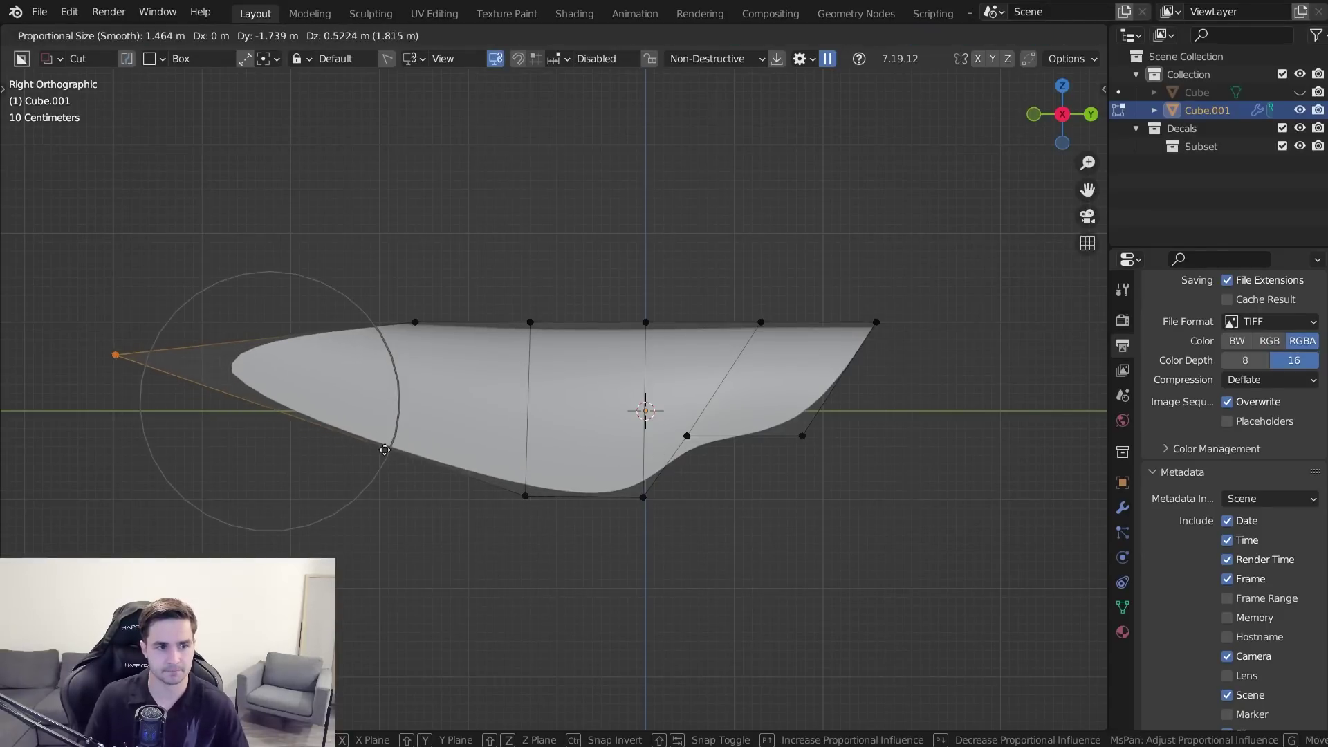
{"action": "right_click", "coordinate": [552, 459]}
{"action": "key", "text": "g"}
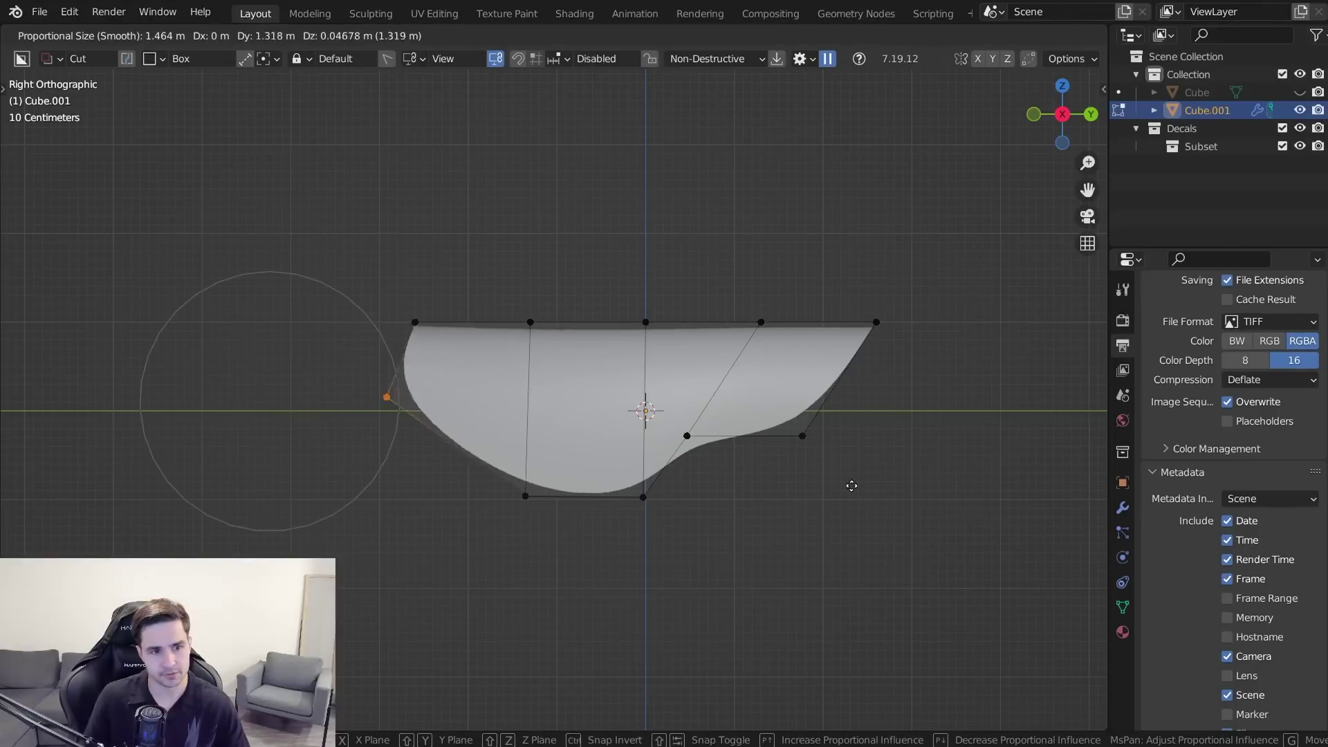
{"action": "right_click", "coordinate": [552, 498]}
{"action": "key", "text": "alt+a"}
{"action": "key", "text": "shift+z"}
{"action": "left_click_drag", "start_coordinate": [465, 490], "coordinate": [554, 519]}
{"action": "key", "text": "z"}
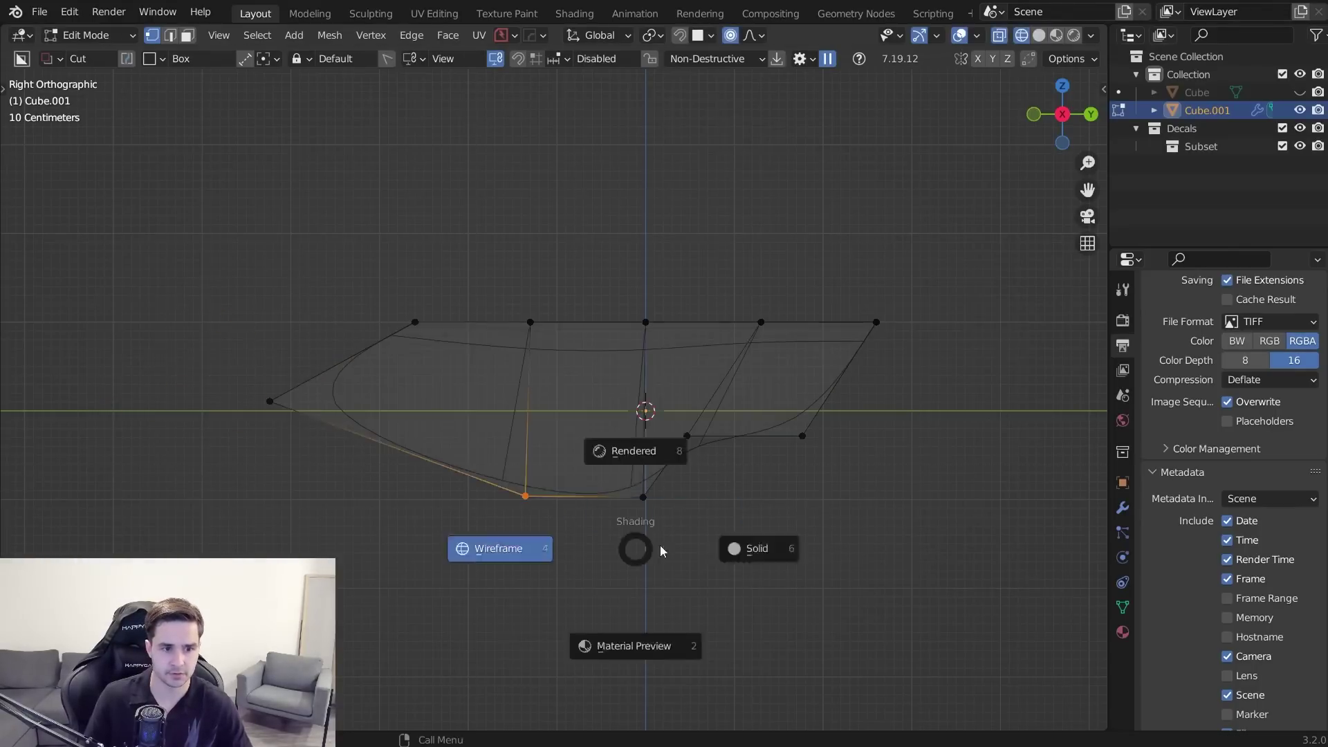
{"action": "left_click", "coordinate": [735, 552]}
{"action": "key", "text": "g"}
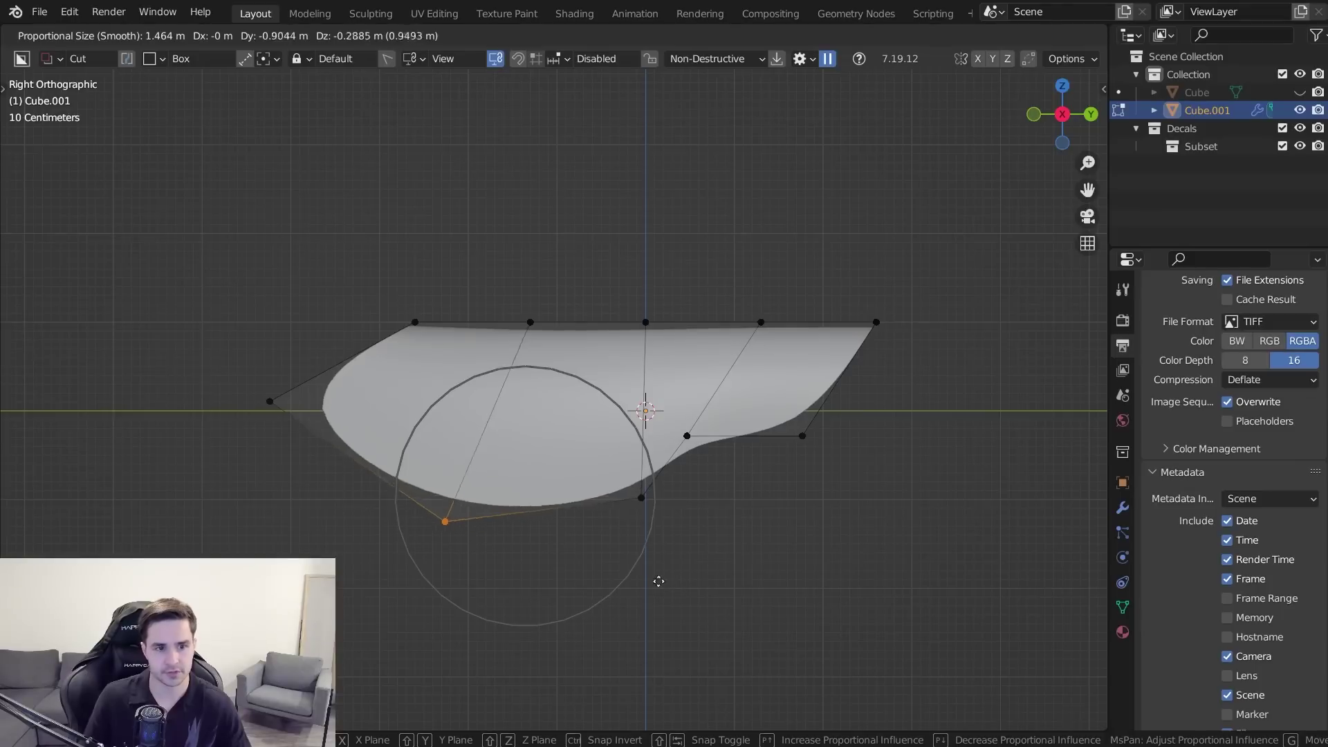
{"action": "right_click", "coordinate": [659, 581]}
{"action": "key", "text": "shift+z"}
{"action": "left_click", "coordinate": [800, 436]}
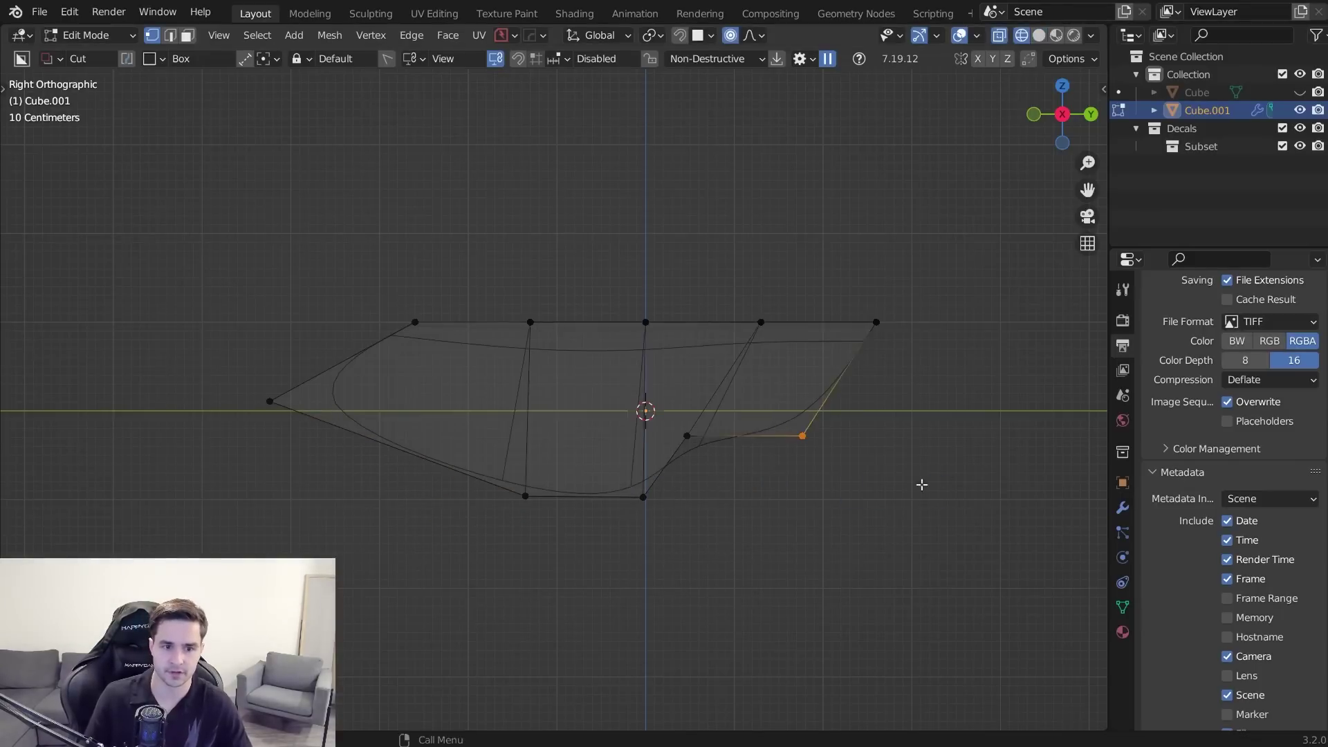
{"action": "key", "text": "shift+z"}
{"action": "key", "text": "g"}
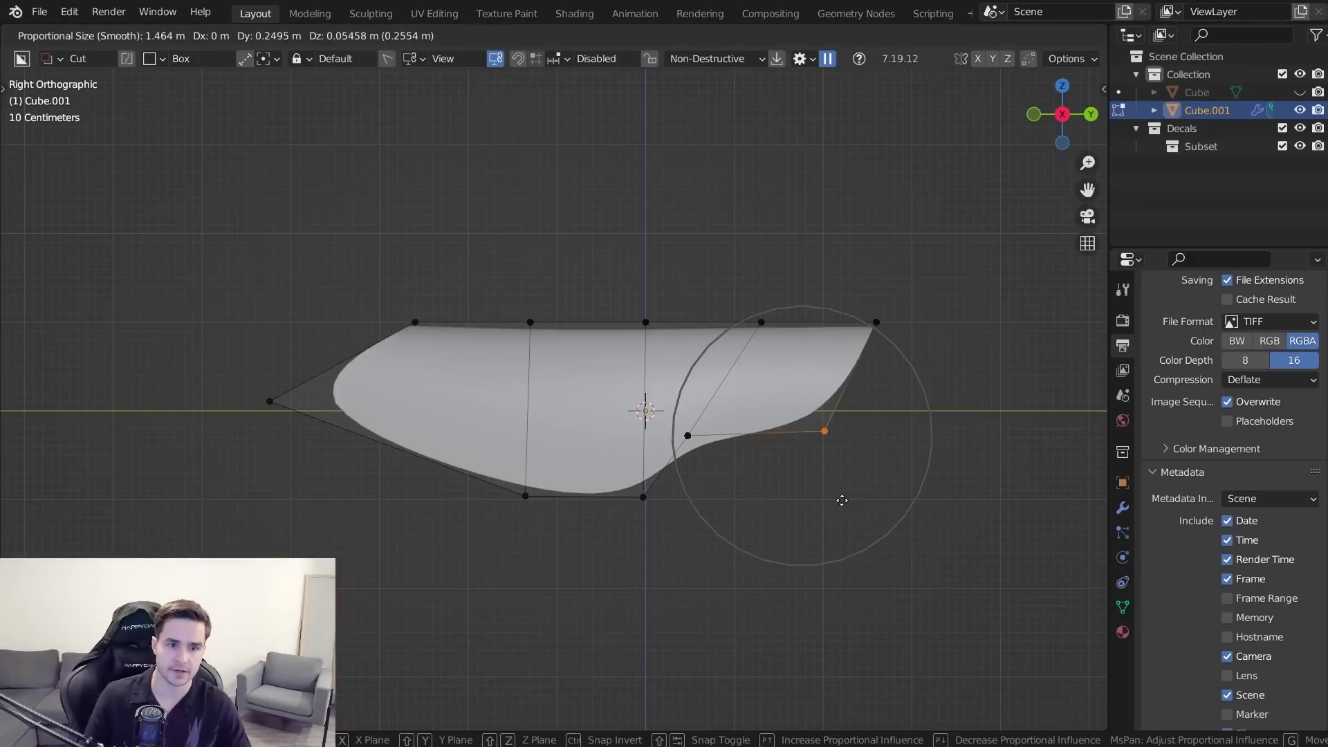
{"action": "right_click", "coordinate": [831, 498]}
- Select the bottom vertices next to the +Y corner through the mesh and move them upward and toward +Y
{"action": "key", "text": "shift+z"}
{"action": "left_click", "coordinate": [685, 434]}
{"action": "key", "text": "shift+z"}
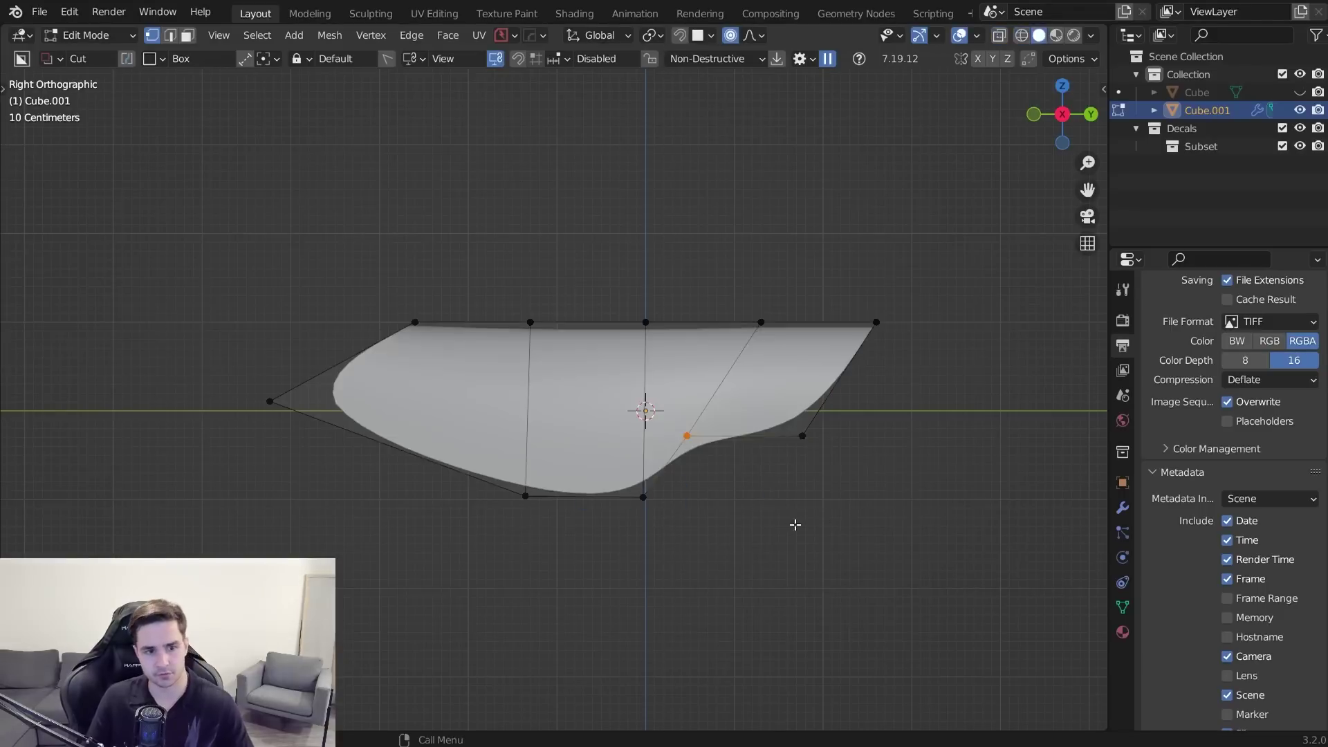
{"action": "key", "text": "g"}
{"action": "left_click", "coordinate": [828, 489]}
{"action": "middle_click_drag", "start_coordinate": [827, 489], "coordinate": [717, 526]}
{"action": "key", "text": "KP_3"}
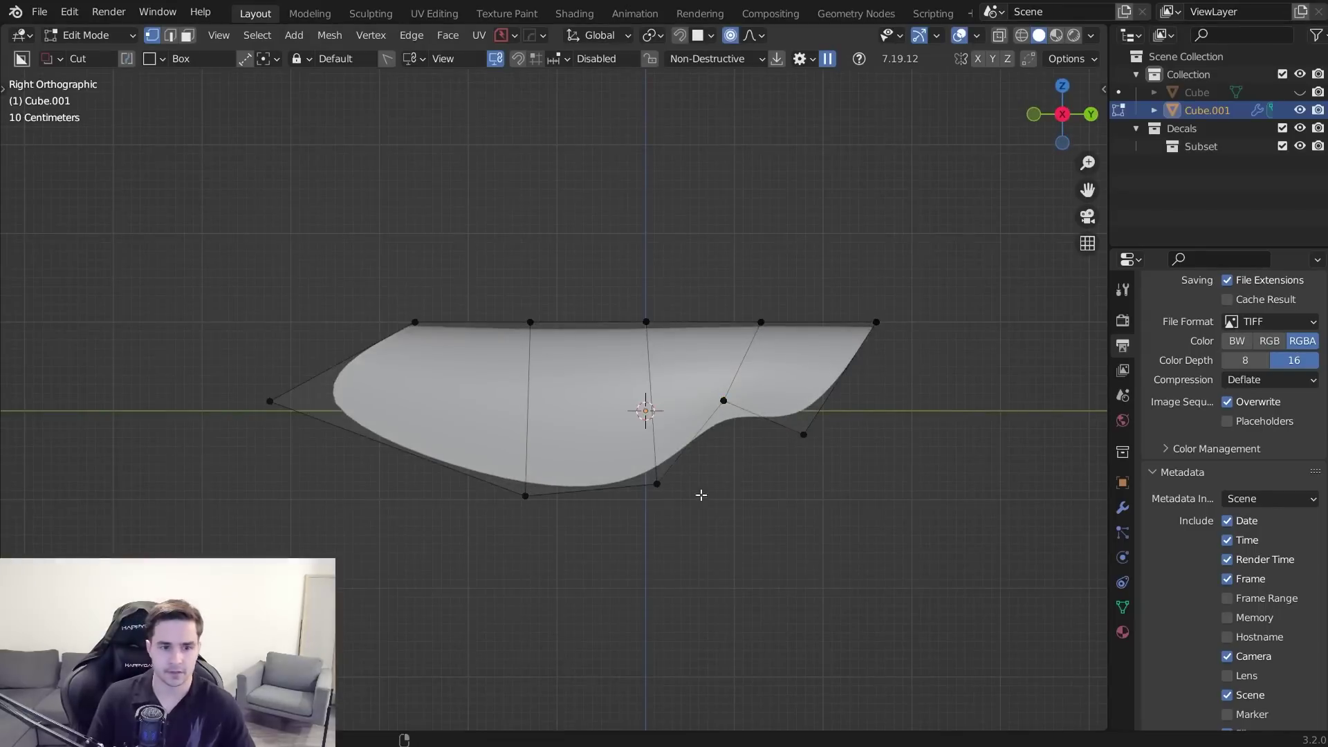
- Move the middle bottom vertices about 0.5 m toward -Y and 0.5 m up, and leave mesh editing
{"action": "left_click", "coordinate": [656, 484]}
{"action": "key", "text": "shift+z"}
{"action": "key", "text": "z"}
{"action": "left_click", "coordinate": [824, 578]}
{"action": "key", "text": "g"}
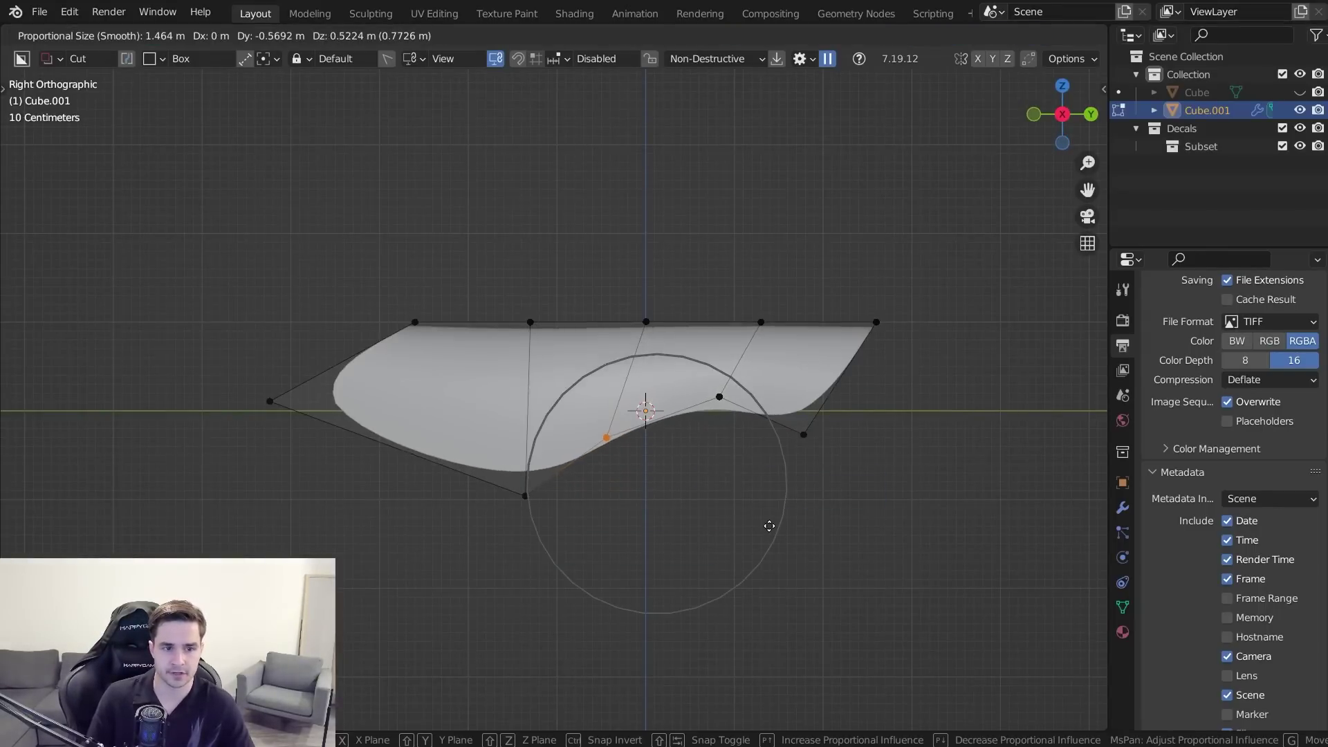
{"action": "left_click", "coordinate": [712, 510]}
{"action": "middle_click_drag", "start_coordinate": [712, 510], "coordinate": [561, 563]}
{"action": "key", "text": "Tab"}
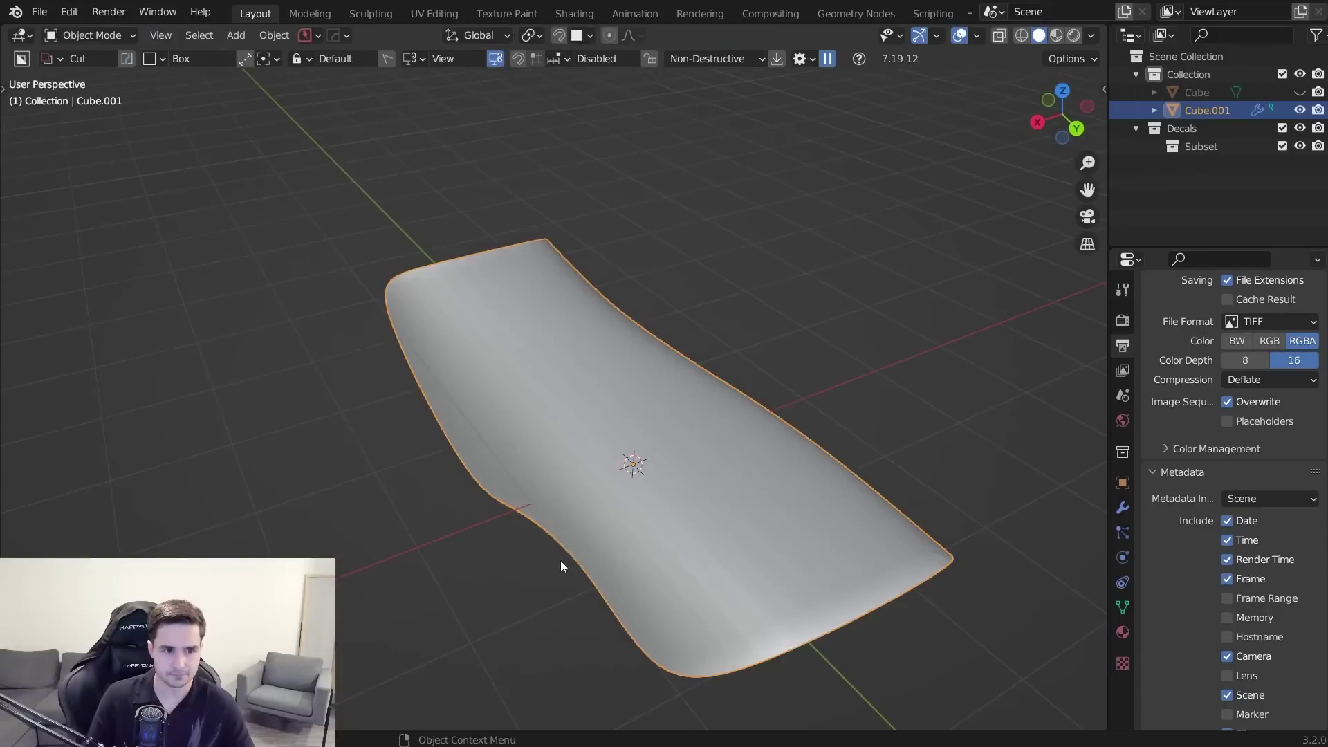
- Try moving the lowest bottom vertices near the -Y end about 0.24 m toward -Y and 0.23 m down in the right view
{"action": "key", "text": "KP_3"}
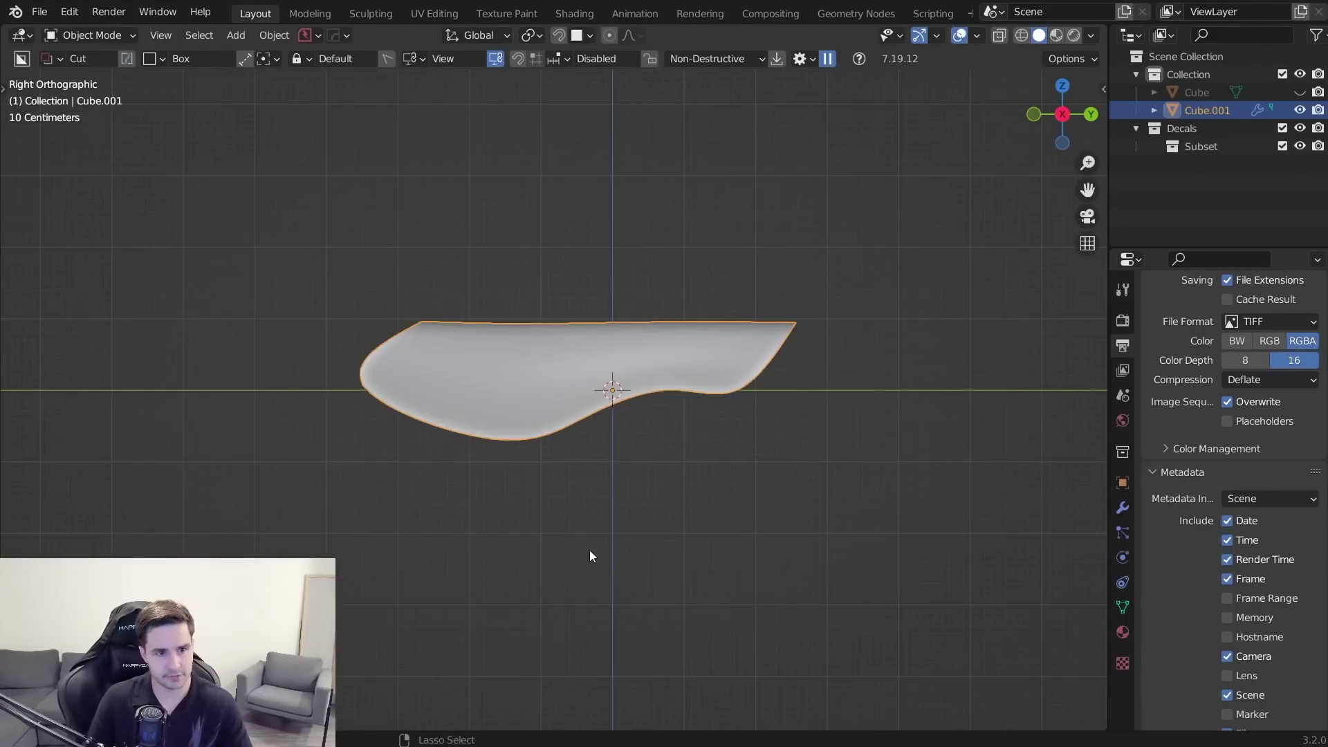
{"action": "scroll", "coordinate": [692, 550], "scroll_direction": "up", "scroll_amount": 3}
{"action": "scroll", "coordinate": [761, 498], "scroll_direction": "down", "scroll_amount": 3}
{"action": "key", "text": "Tab"}
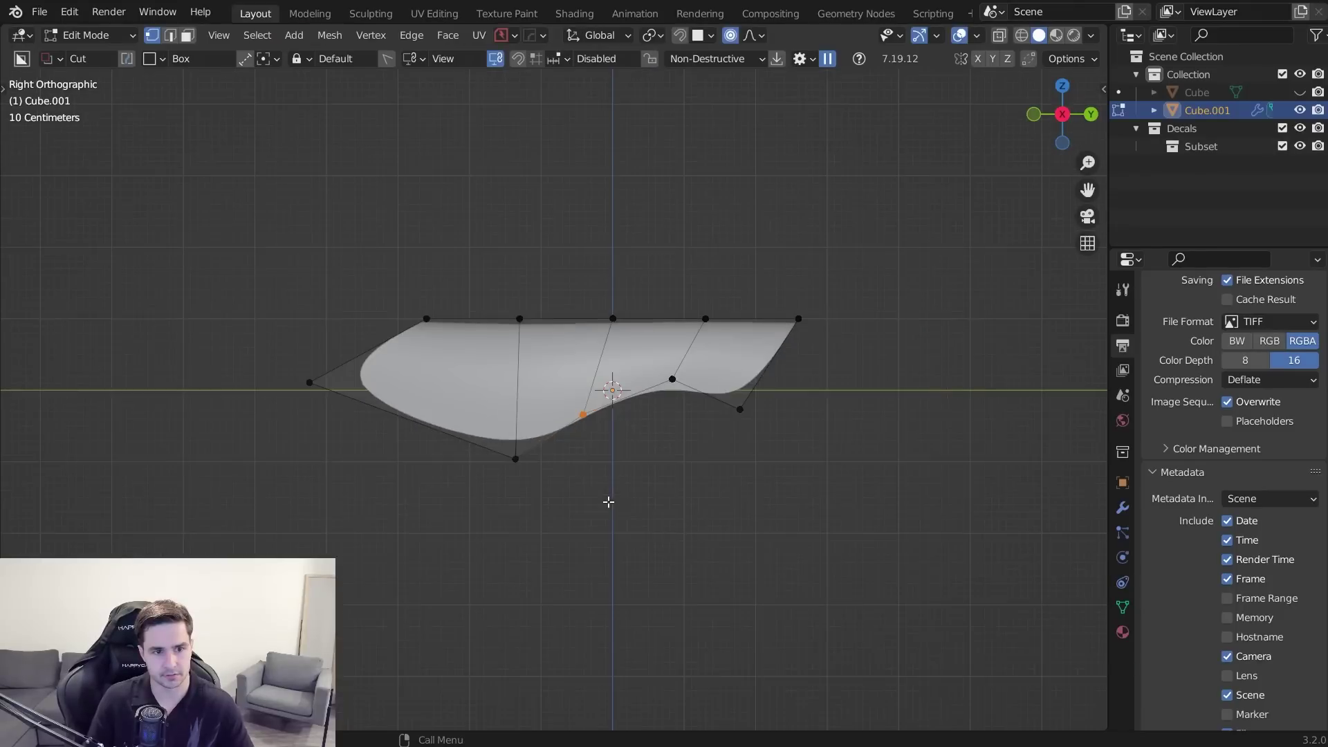
{"action": "key", "text": "alt+z"}
{"action": "left_click_drag", "start_coordinate": [481, 433], "coordinate": [553, 496]}
{"action": "key", "text": "alt+z"}
{"action": "key", "text": "g"}
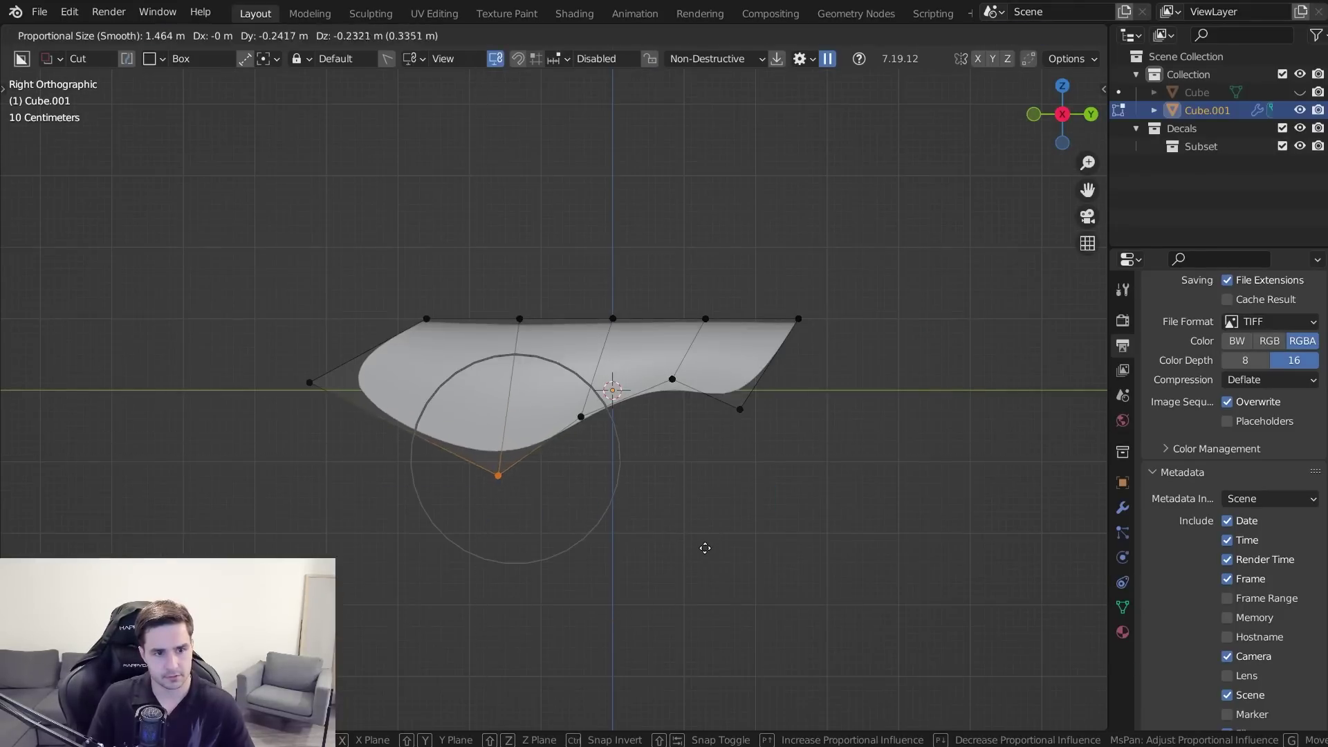
{"action": "left_click", "coordinate": [706, 543]}
{"action": "key", "text": "Tab"}
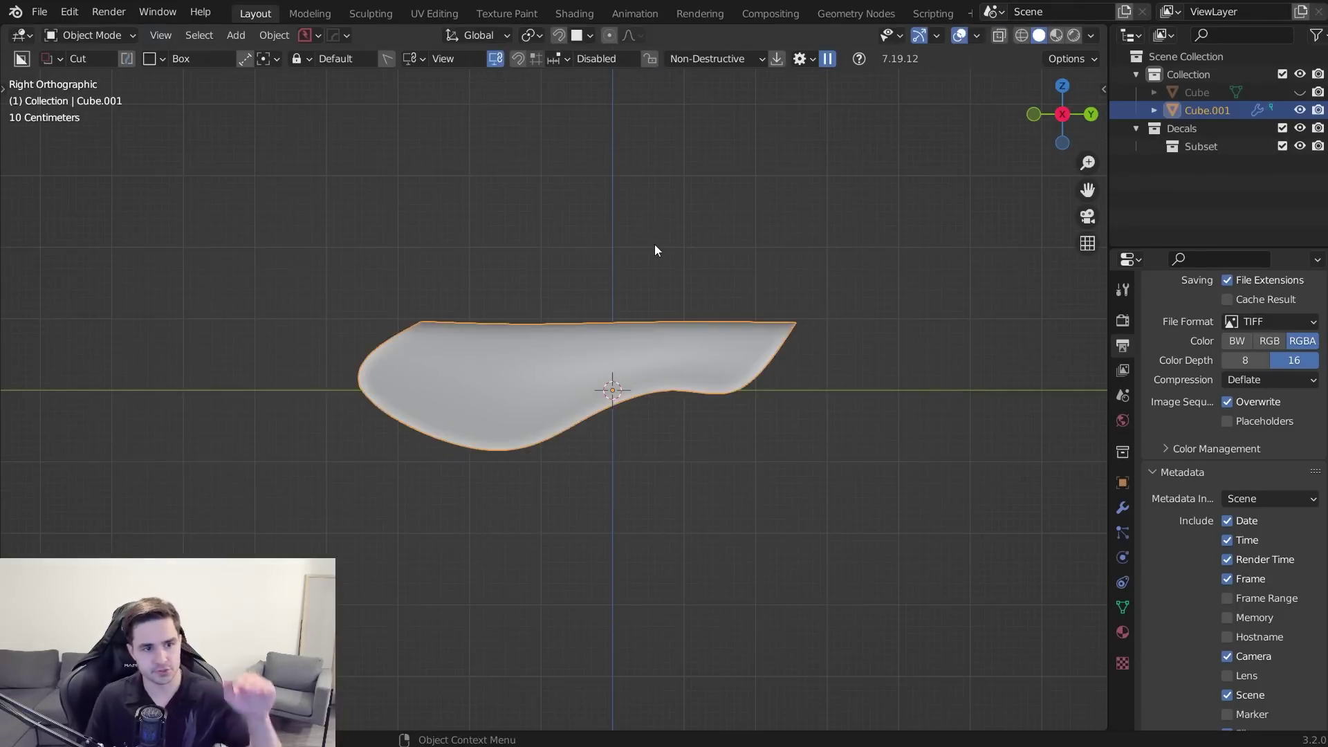
- Select the middle bottom vertices through the mesh and raise them about 0.26 m
{"action": "scroll", "coordinate": [700, 438], "scroll_direction": "up", "scroll_amount": 3}
{"action": "key", "text": "Tab"}
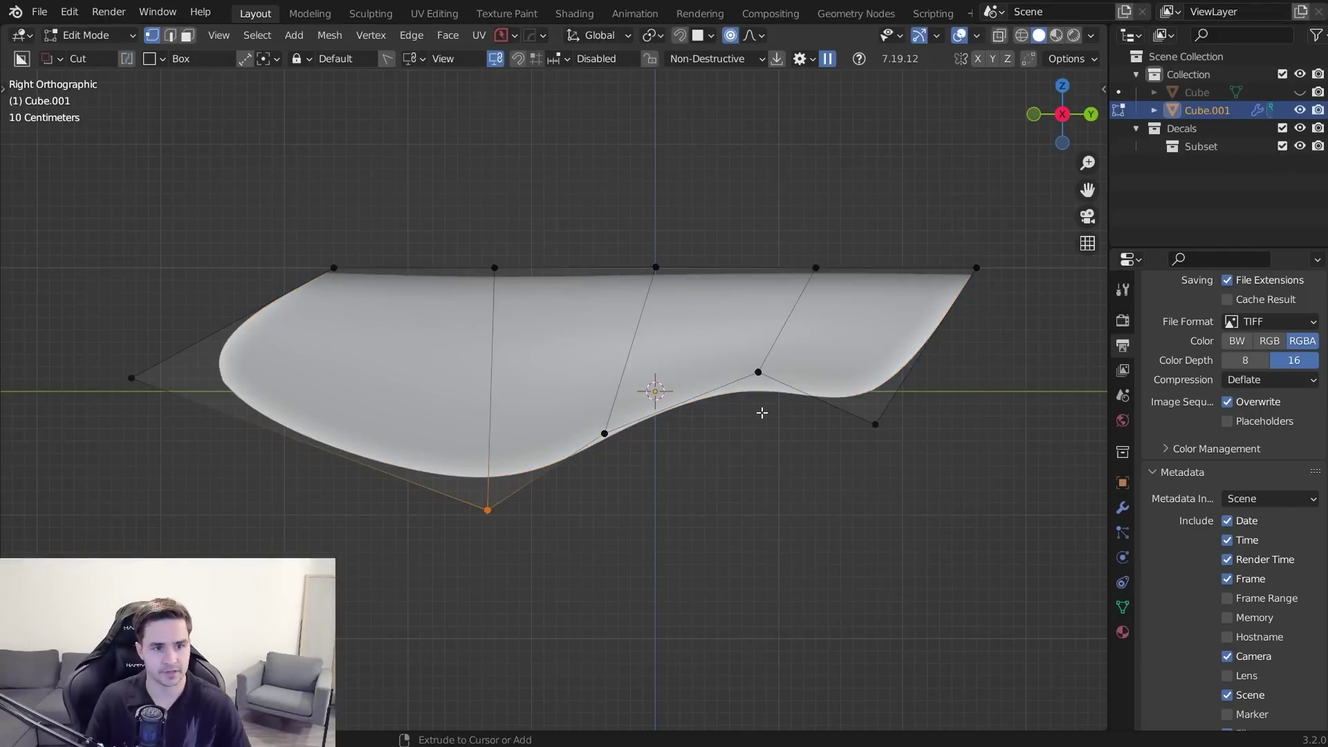
{"action": "key", "text": "z"}
{"action": "key", "text": "d"}
{"action": "key", "text": "b"}
{"action": "left_click_drag", "start_coordinate": [567, 391], "coordinate": [651, 470]}
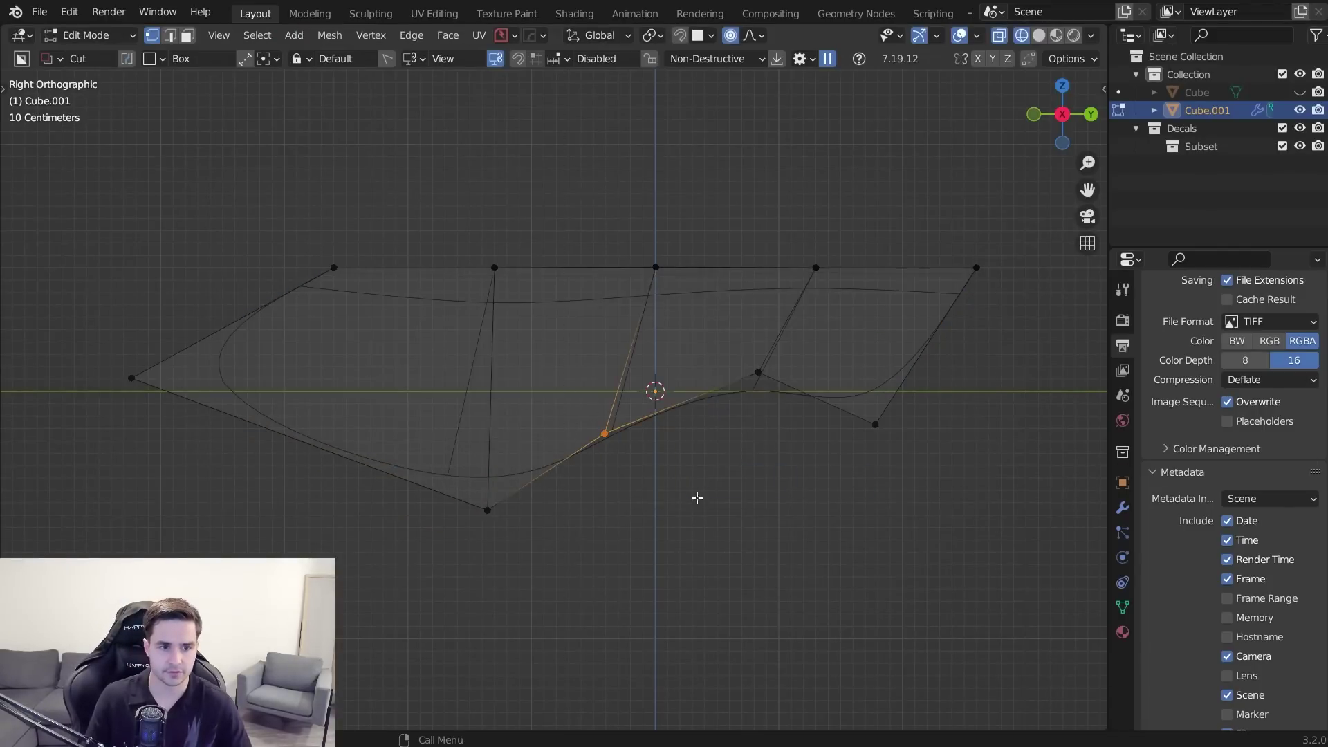
{"action": "key", "text": "z"}
{"action": "key", "text": "g"}
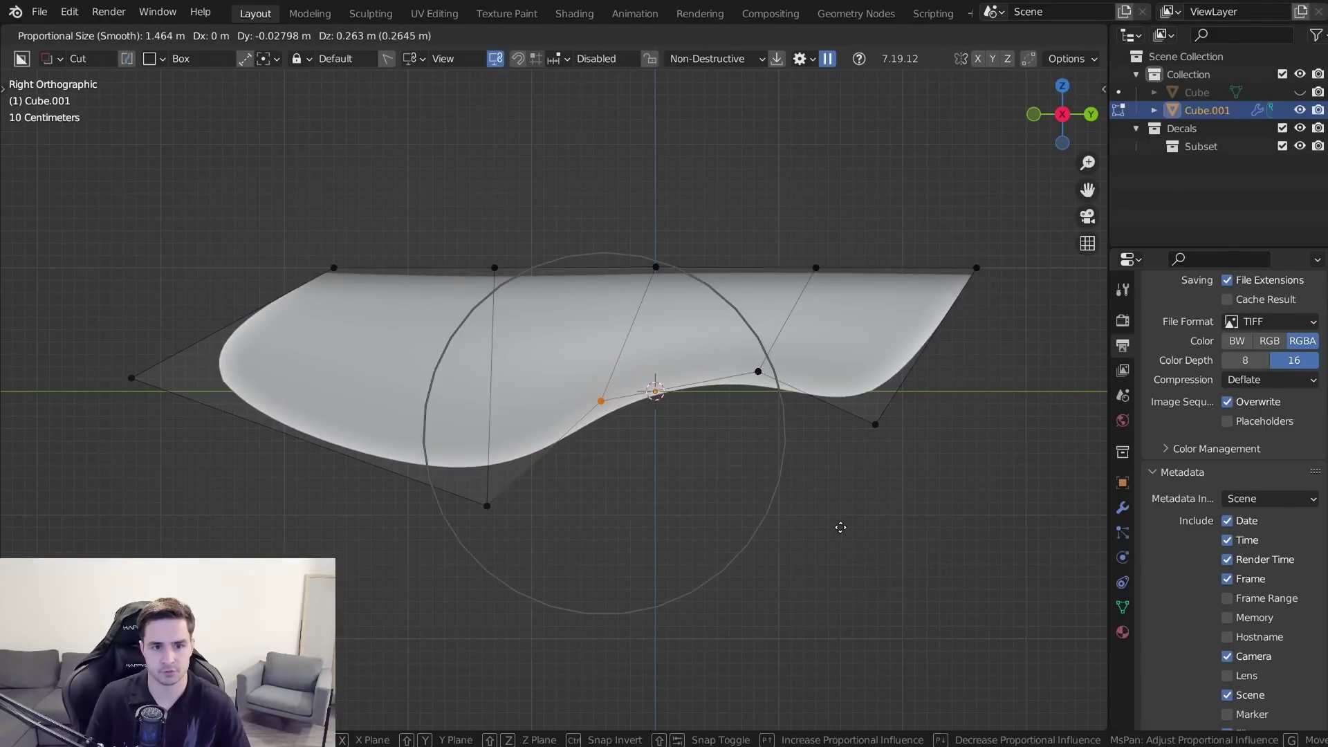
{"action": "left_click", "coordinate": [842, 528]}
- Select the lower corner vertices at the +Y end and raise them about 0.3 m
{"action": "key", "text": "z"}
{"action": "key", "text": "b"}
{"action": "left_click_drag", "start_coordinate": [801, 405], "coordinate": [900, 463]}
{"action": "key", "text": "z"}
{"action": "key", "text": "g"}
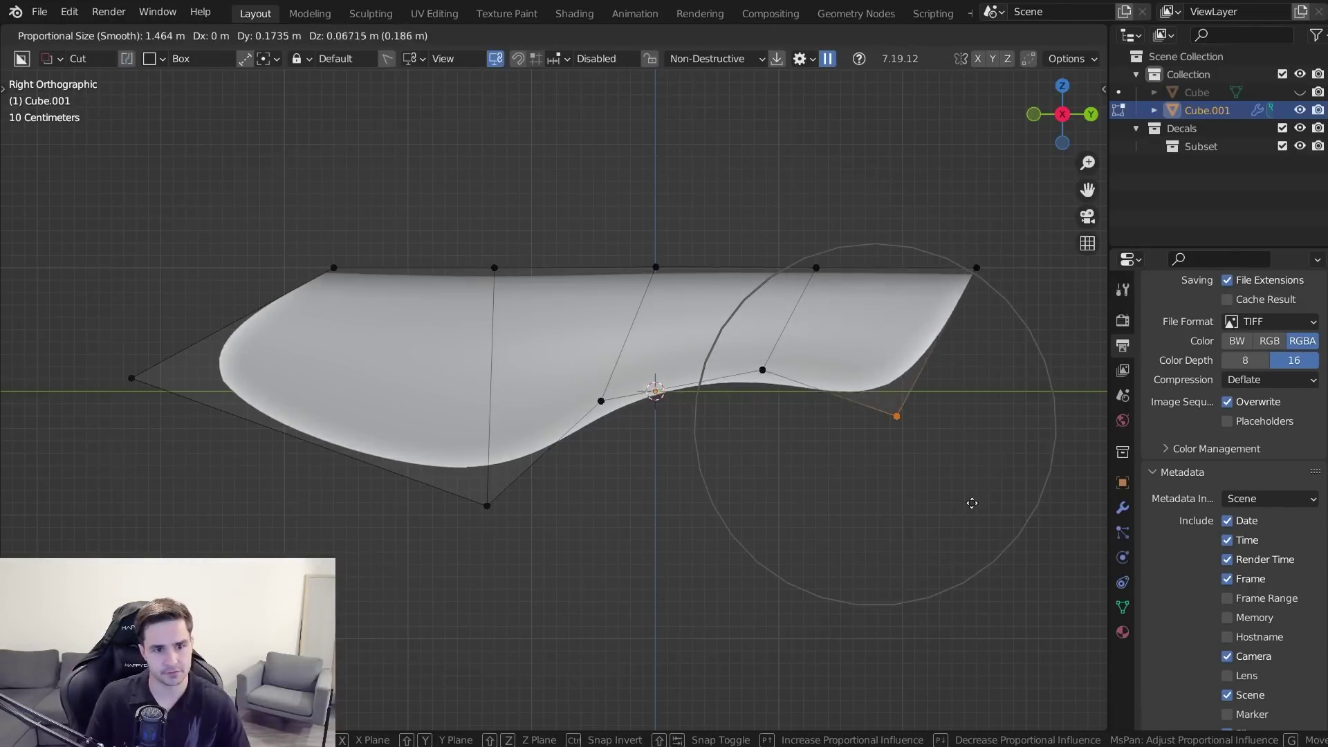
{"action": "key", "text": "Escape"}
{"action": "key", "text": "g"}
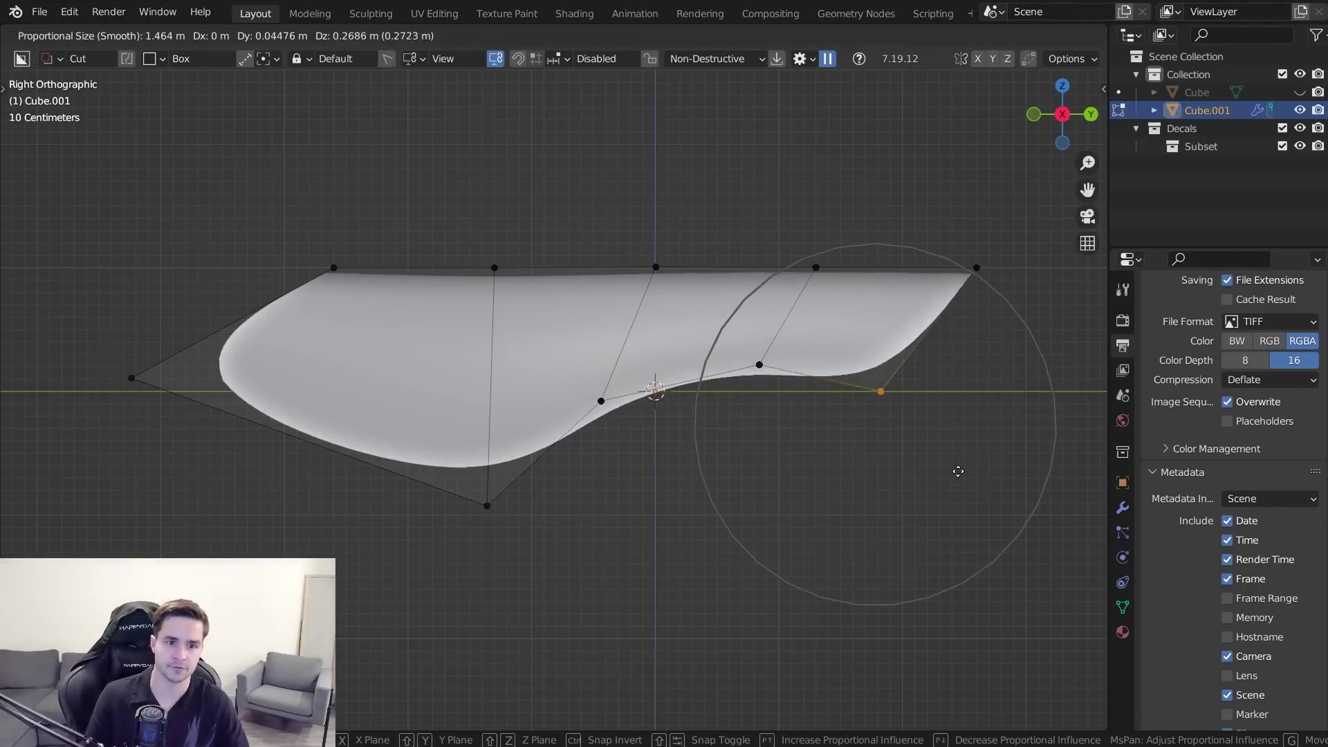
{"action": "left_click", "coordinate": [958, 464]}
- Select the top vertices at the +Y end and move them outward and downward
{"action": "key", "text": "shift+z"}
{"action": "left_click_drag", "start_coordinate": [956, 220], "coordinate": [1020, 285]}
{"action": "key", "text": "z"}
{"action": "left_click", "coordinate": [1076, 424]}
{"action": "key", "text": "g"}
{"action": "right_click", "coordinate": [964, 438]}
{"action": "middle_click_drag", "start_coordinate": [891, 460], "coordinate": [706, 453], "text": "shift"}
{"action": "key", "text": "g"}
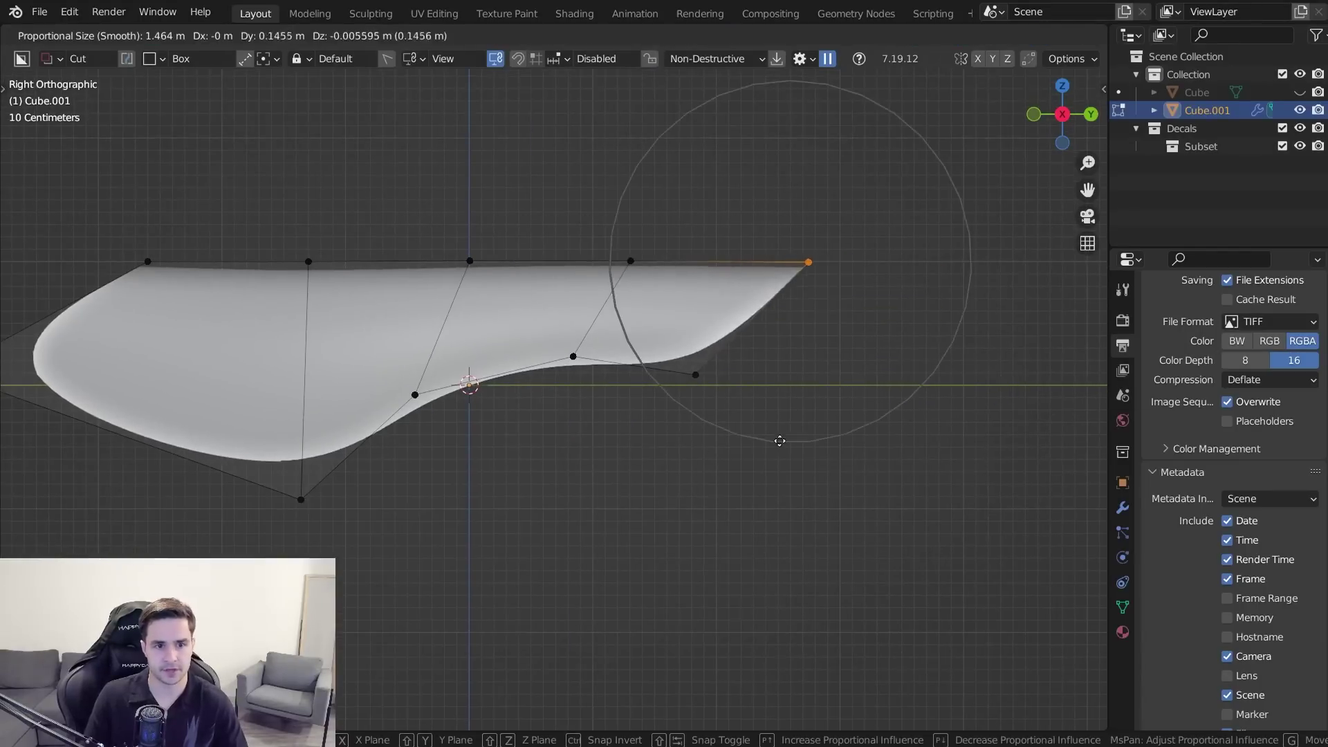
{"action": "left_click", "coordinate": [817, 496]}
- Scale the whole mesh along X to about 0.73
{"action": "middle_click_drag", "start_coordinate": [798, 468], "coordinate": [655, 566]}
{"action": "key", "text": "a"}
{"action": "key", "text": "s"}
{"action": "key", "text": "x"}
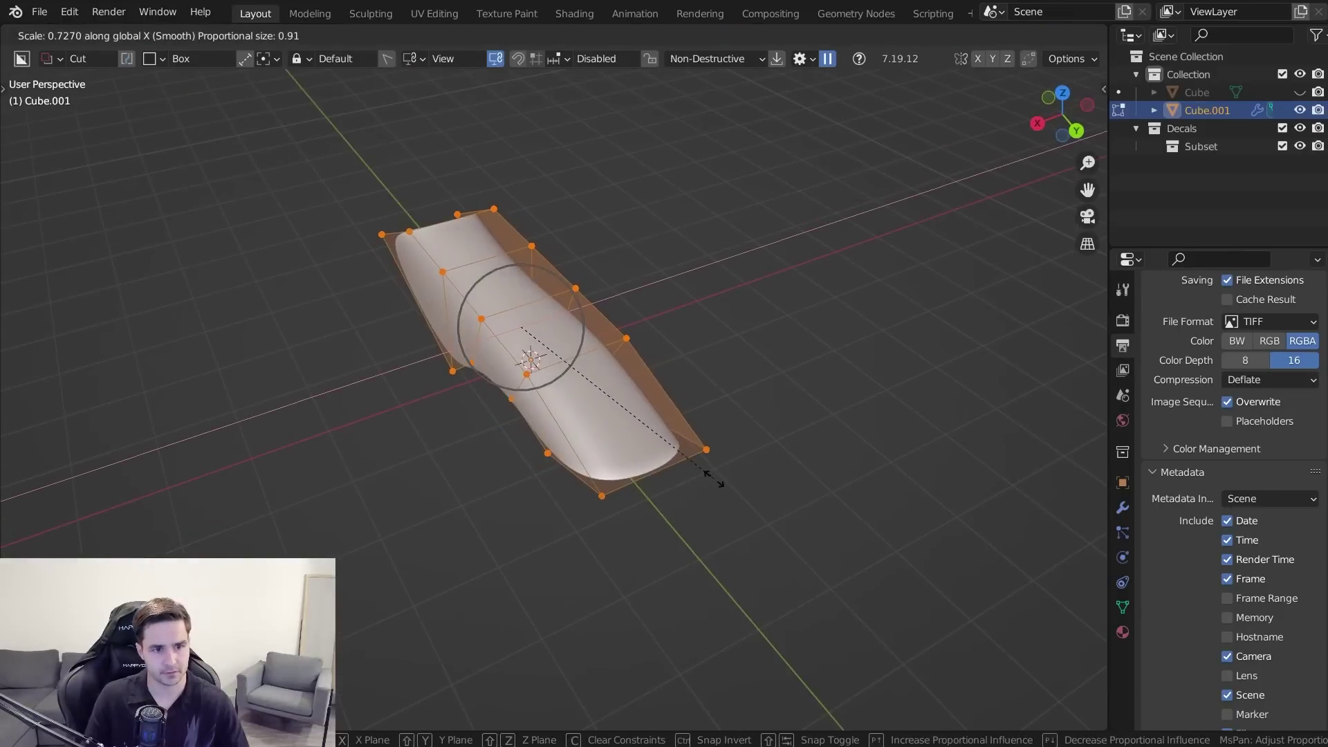
{"action": "left_click", "coordinate": [717, 478]}
{"action": "key", "text": "Tab"}
{"action": "middle_click_drag", "start_coordinate": [662, 285], "coordinate": [720, 392]}
{"action": "key", "text": "Tab"}
{"action": "key", "text": "KP_3"}
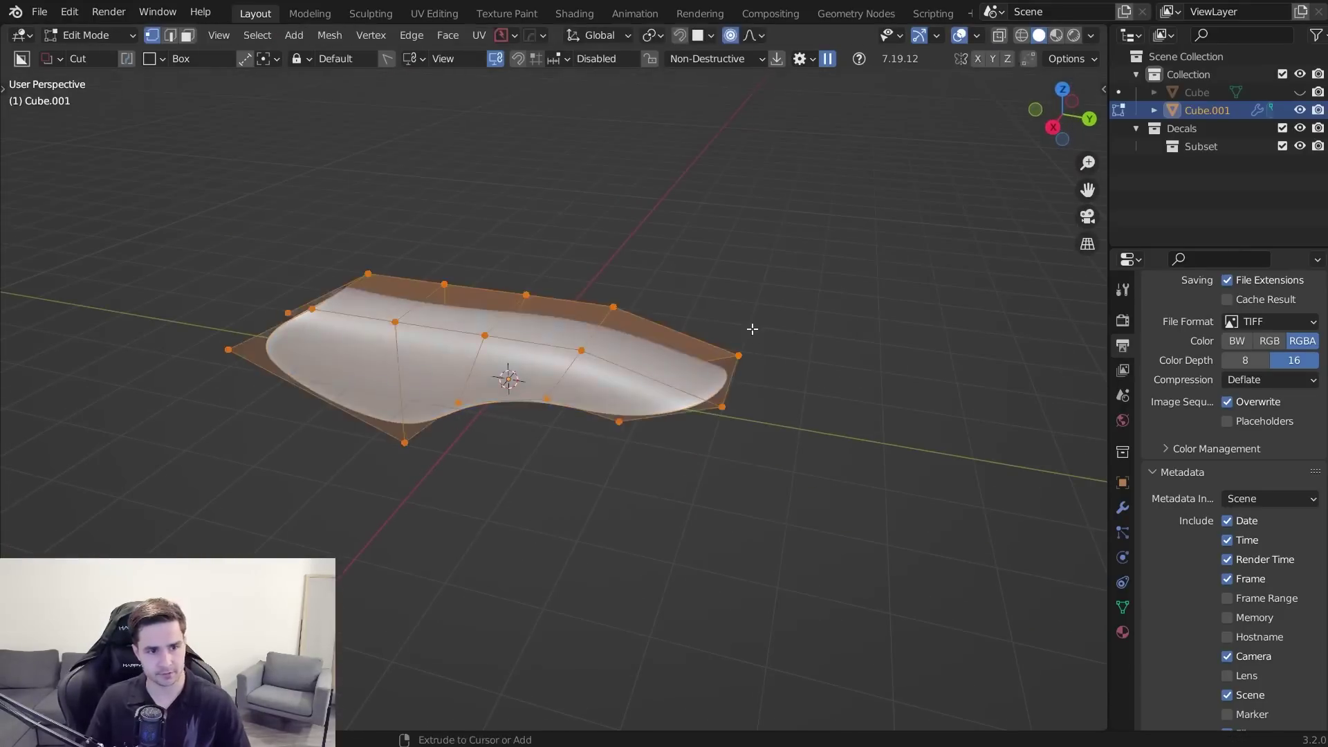
- Select the lower side edge at the -Y end on the +X side and move it outward along X
{"action": "key", "text": "alt+a"}
{"action": "middle_click_drag", "start_coordinate": [747, 335], "coordinate": [560, 422]}
{"action": "key", "text": "2"}
{"action": "left_click", "coordinate": [499, 475]}
{"action": "middle_click_drag", "start_coordinate": [498, 474], "coordinate": [664, 536]}
{"action": "key", "text": "g"}
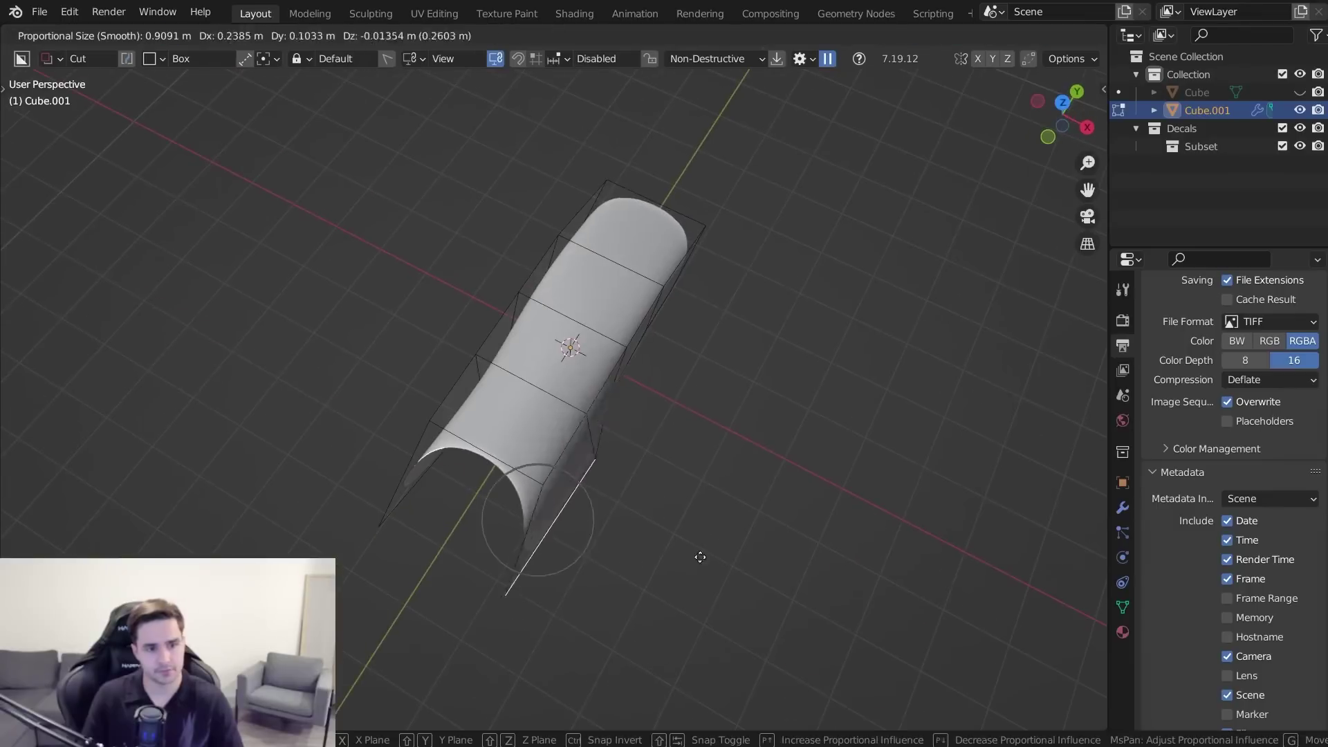
{"action": "key", "text": "x"}
{"action": "left_click", "coordinate": [765, 558]}
- Select the upper longitudinal edge loop on the +X side and adjust its position
{"action": "middle_click_drag", "start_coordinate": [765, 558], "coordinate": [626, 492]}
{"action": "middle_click_drag", "start_coordinate": [776, 494], "coordinate": [558, 471]}
{"action": "middle_click_drag", "start_coordinate": [498, 404], "coordinate": [638, 460]}
{"action": "scroll", "coordinate": [596, 453], "scroll_direction": "down", "scroll_amount": 1}
{"action": "key", "text": "g"}
{"action": "left_click", "coordinate": [666, 453]}
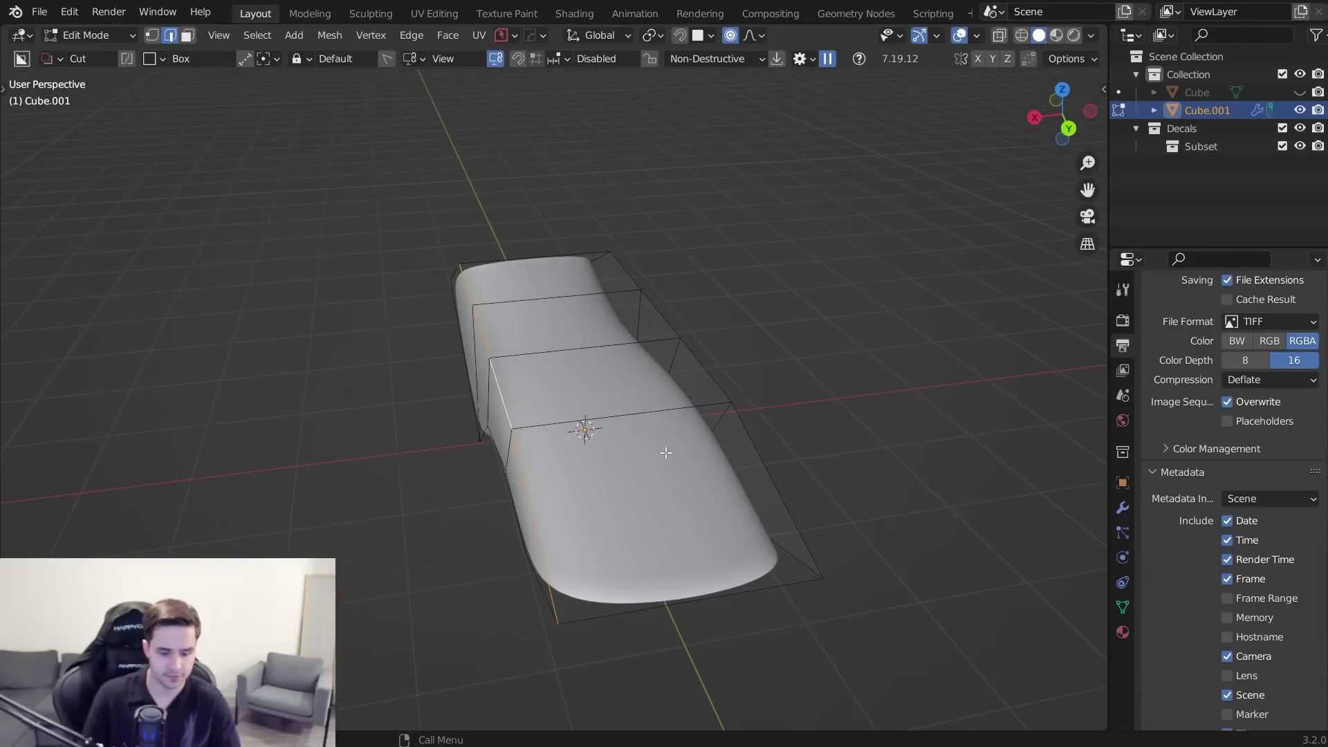
- Scale the whole mesh slightly narrower along X
{"action": "key", "text": "a"}
{"action": "key", "text": "s"}
{"action": "key", "text": "x"}
{"action": "left_click", "coordinate": [722, 496]}
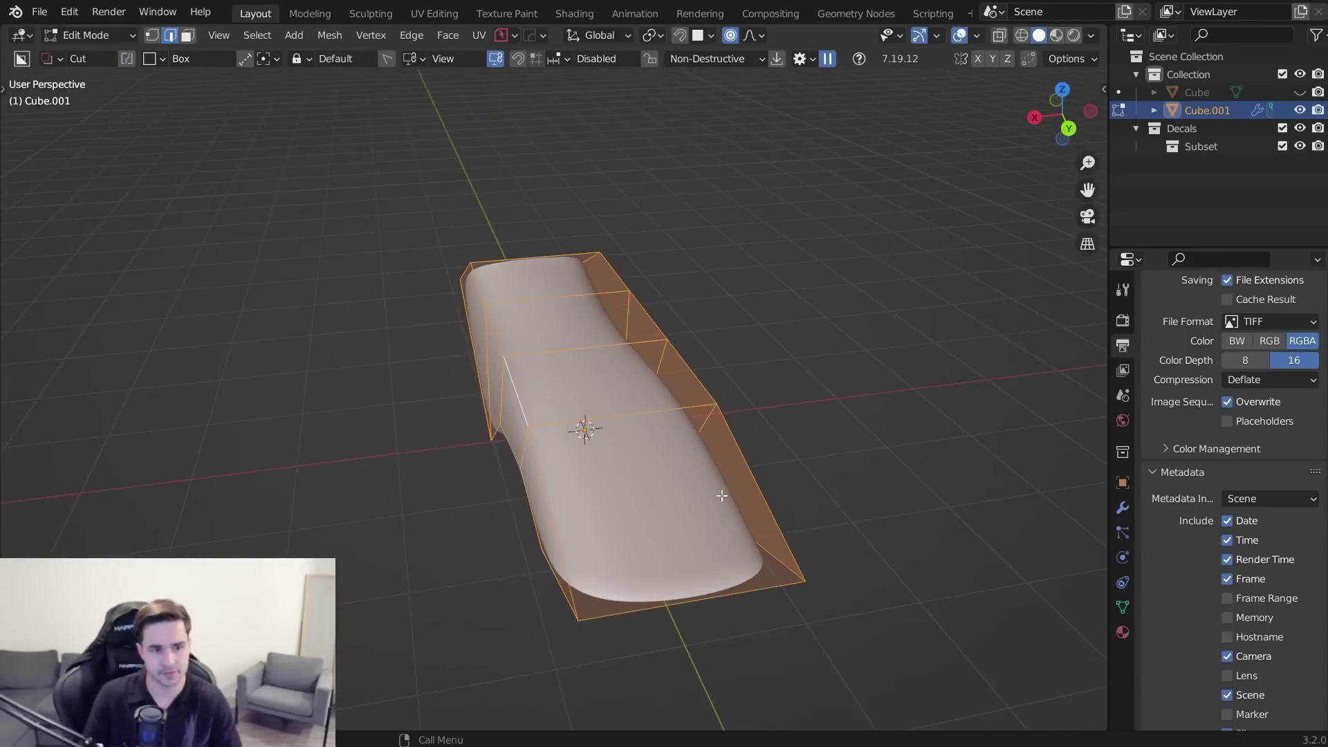
- Turn off proportional editing and move the upper longitudinal edge loop on the +X side along X
{"action": "key", "text": "alt+a"}
{"action": "middle_click_drag", "start_coordinate": [610, 427], "coordinate": [728, 429]}
{"action": "key", "text": "g"}
{"action": "key", "text": "x"}
{"action": "left_click", "coordinate": [682, 472]}
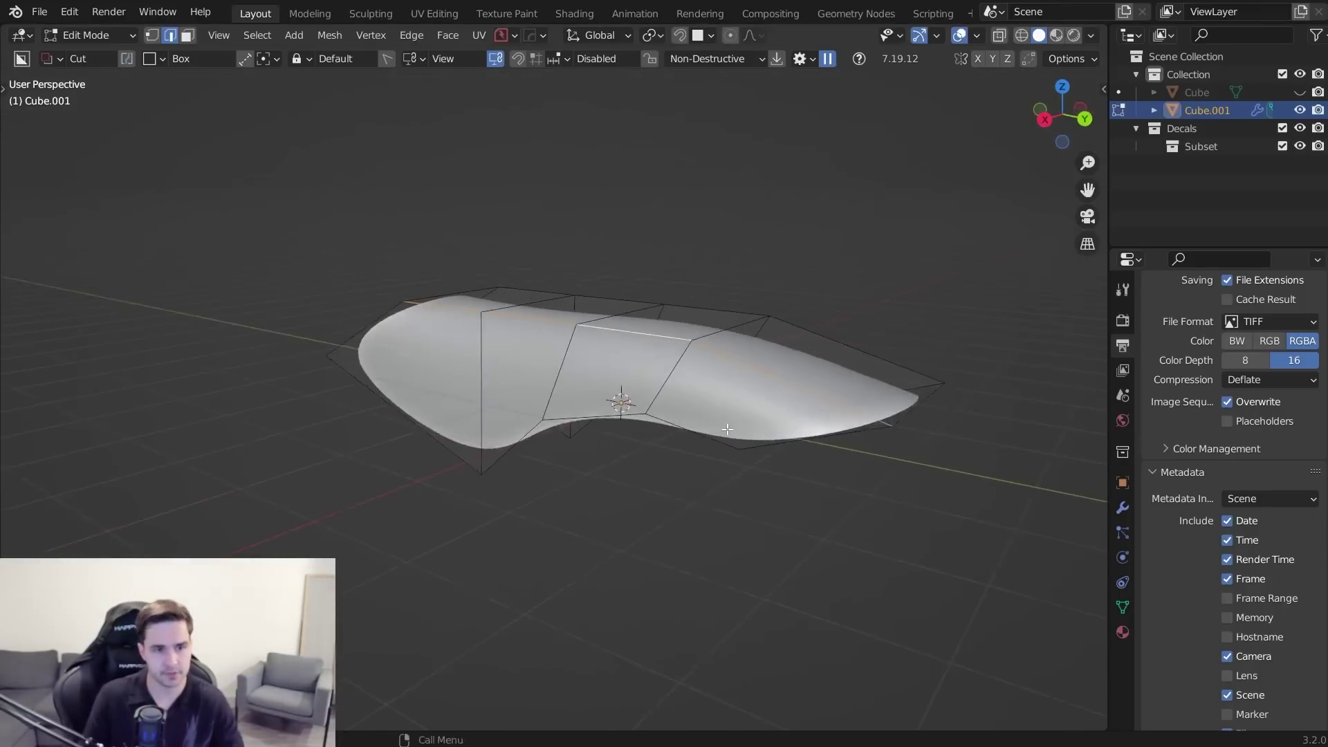
- Add a longitudinal edge loop along the shell's +X side wall and adjust the side along X
{"action": "left_click", "coordinate": [683, 372]}
{"action": "left_click", "coordinate": [690, 362]}
{"action": "middle_click_drag", "start_coordinate": [691, 362], "coordinate": [739, 451]}
{"action": "left_click", "coordinate": [543, 440]}
{"action": "key", "text": "g"}
{"action": "key", "text": "x"}
{"action": "left_click", "coordinate": [616, 397]}
{"action": "key", "text": "Tab"}
{"action": "key", "text": "Tab"}
- Readjust the upper +X edge loop's position along X
{"action": "left_click", "coordinate": [735, 515]}
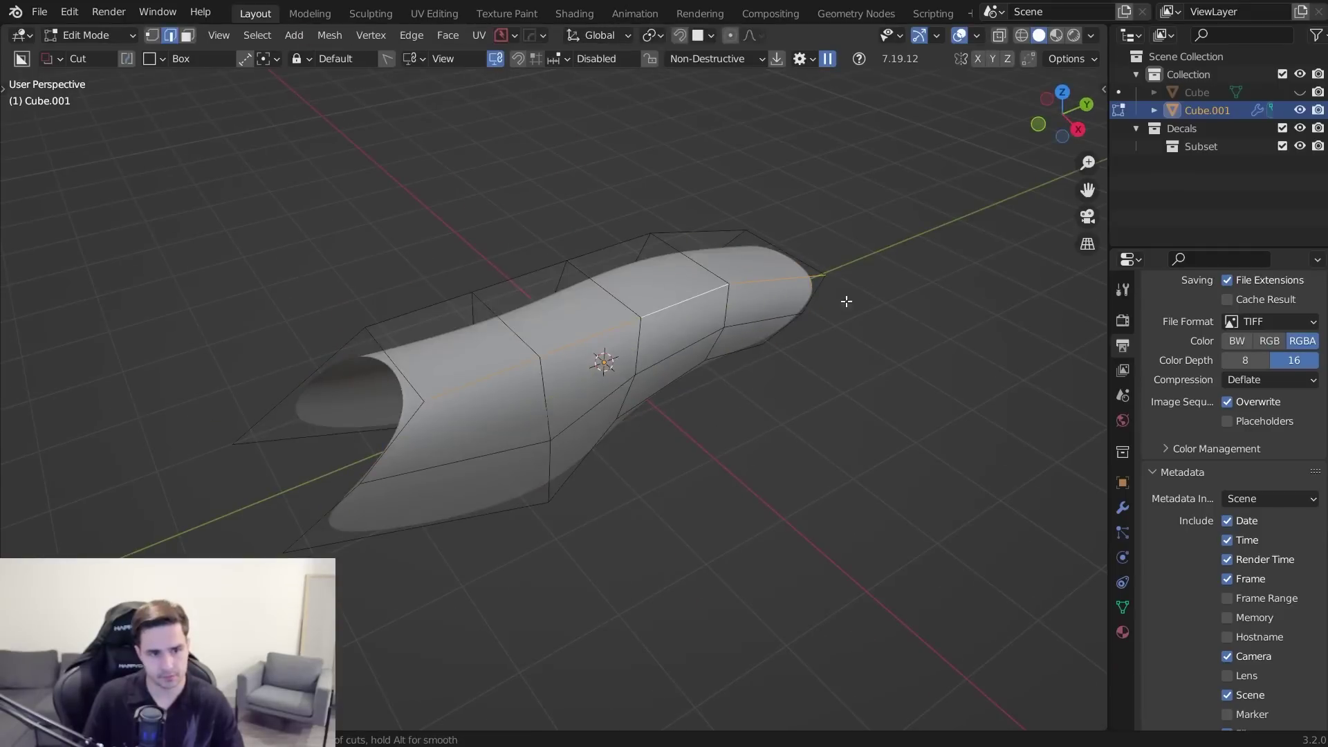
{"action": "key", "text": "g"}
{"action": "middle_click_drag", "start_coordinate": [867, 461], "coordinate": [858, 435]}
{"action": "key", "text": "x"}
{"action": "left_click", "coordinate": [629, 466]}
- Add a supporting edge loop close below the shell's upper +X edge and mirror the shell
{"action": "key", "text": "ctrl+r"}
{"action": "left_click", "coordinate": [591, 477]}
{"action": "key", "text": "Escape"}
{"action": "key", "text": "Tab"}
{"action": "key", "text": "Tab"}
{"action": "key", "text": "Escape"}
{"action": "key", "text": "alt+x"}
{"action": "left_click", "coordinate": [433, 408]}
- Try toggling the viewport's cavity shading while inspecting the shell's surface
{"action": "scroll", "coordinate": [658, 487], "scroll_direction": "up", "scroll_amount": 5}
{"action": "scroll", "coordinate": [658, 487], "scroll_direction": "down", "scroll_amount": 3}
{"action": "scroll", "coordinate": [609, 479], "scroll_direction": "up", "scroll_amount": 4}
{"action": "key", "text": "alt+v"}
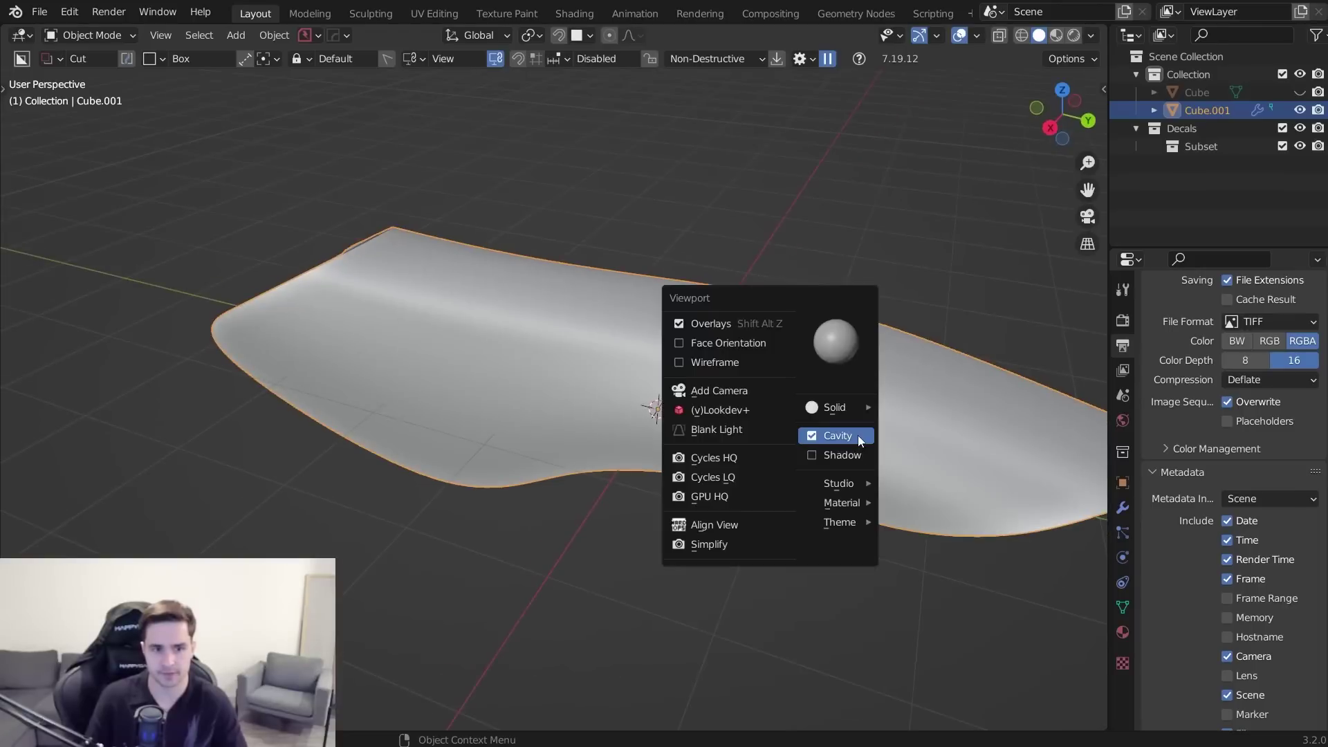
{"action": "left_click", "coordinate": [843, 460]}
{"action": "key", "text": "alt+v"}
{"action": "left_click", "coordinate": [842, 459]}
{"action": "scroll", "coordinate": [616, 451], "scroll_direction": "down", "scroll_amount": 1}
- Slide the middle vertices of the supporting loop along their cross edges, close to the shell's upper edge
{"action": "key", "text": "Tab"}
{"action": "middle_click_drag", "start_coordinate": [699, 409], "coordinate": [726, 425]}
{"action": "scroll", "coordinate": [725, 424], "scroll_direction": "up", "scroll_amount": 2}
{"action": "left_click", "coordinate": [636, 344]}
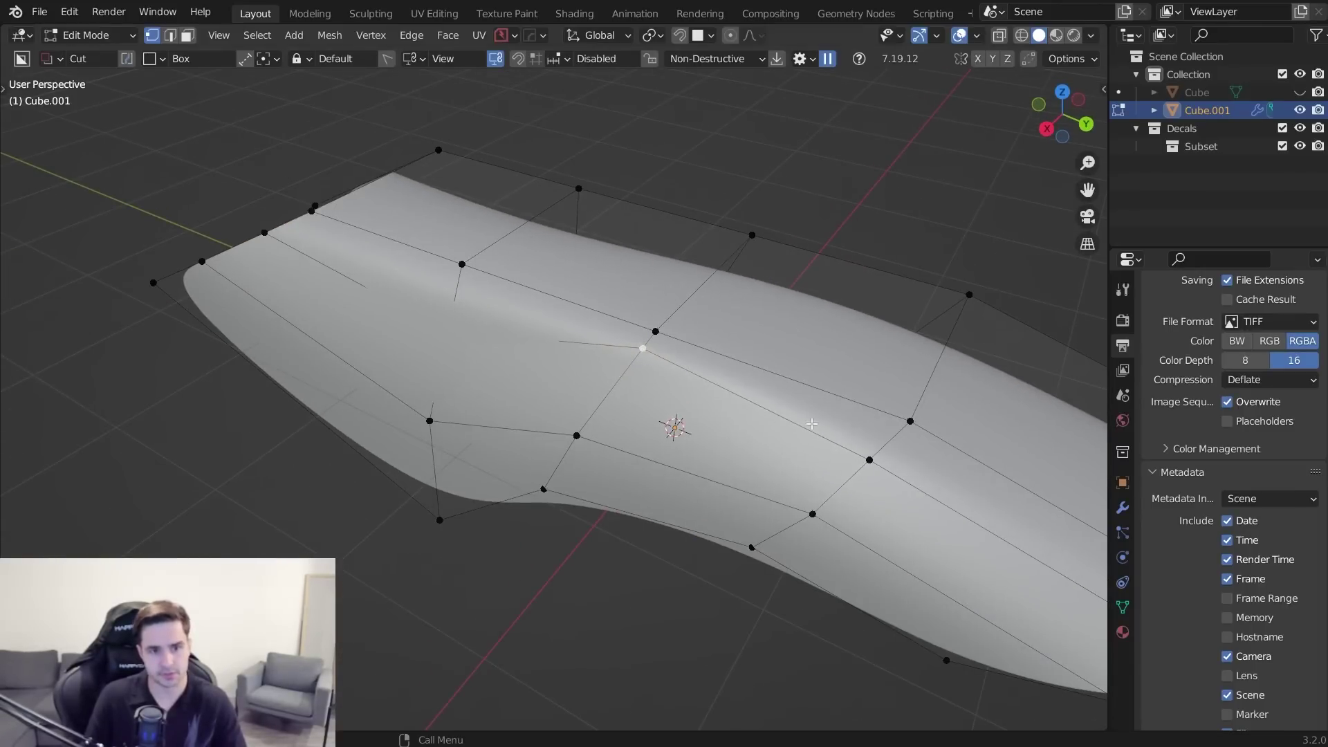
{"action": "left_click", "coordinate": [860, 451]}
{"action": "key", "text": "g"}
{"action": "key", "text": "g"}
{"action": "left_click", "coordinate": [882, 436]}
- Slide the supporting loop's +Y end vertex along the end edge toward the upper corner
{"action": "middle_click_drag", "start_coordinate": [1076, 577], "coordinate": [853, 511], "text": "shift"}
{"action": "left_click", "coordinate": [888, 580]}
{"action": "key", "text": "g"}
{"action": "key", "text": "g"}
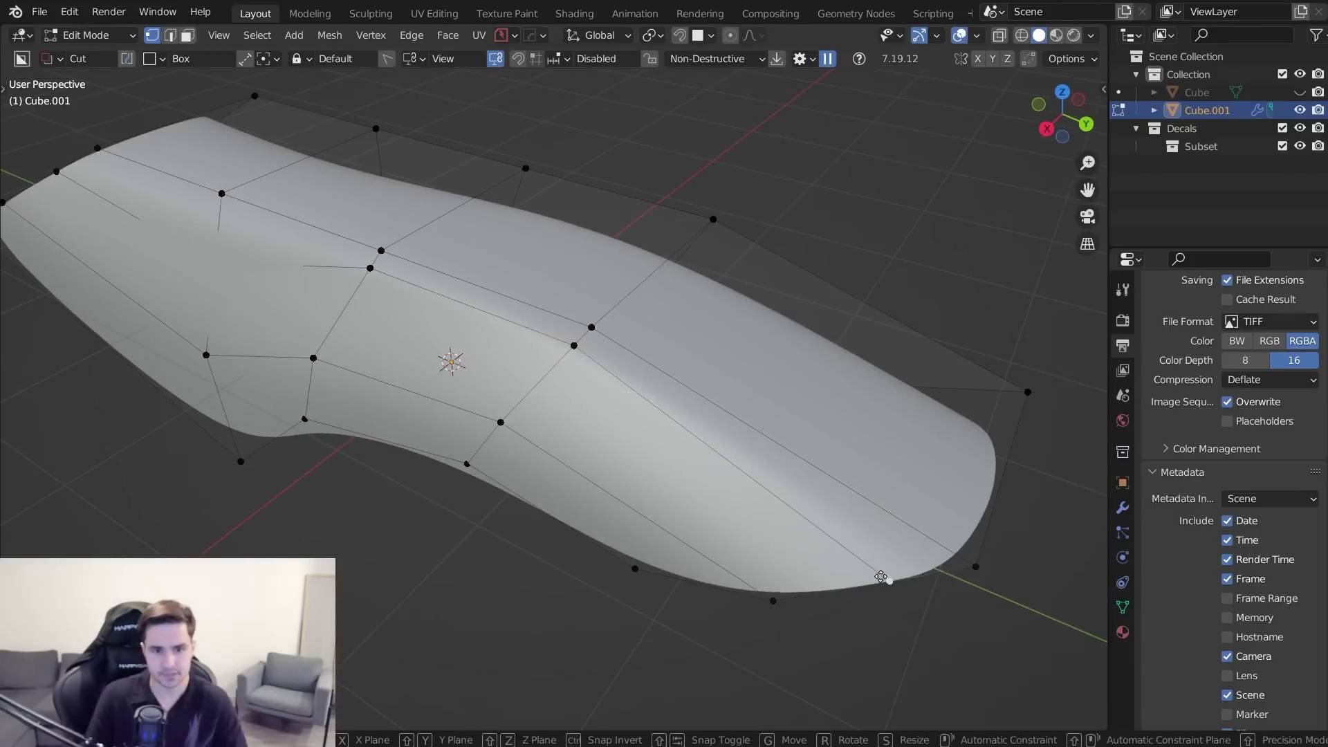
{"action": "left_click", "coordinate": [928, 569]}
- Examine the crease highlight along the shell's side from several angles in object mode
{"action": "key", "text": "Tab"}
{"action": "scroll", "coordinate": [869, 317], "scroll_direction": "down", "scroll_amount": 4}
{"action": "middle_click_drag", "start_coordinate": [754, 378], "coordinate": [865, 337]}
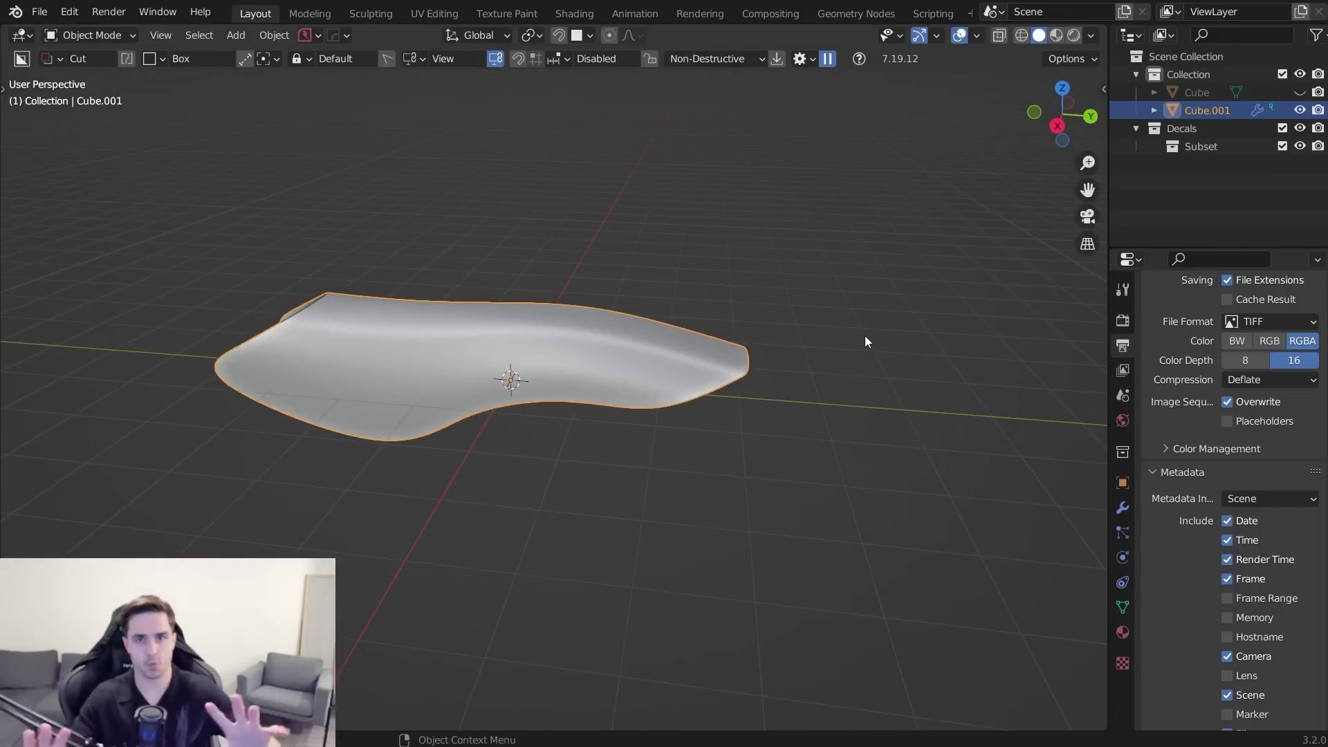
{"action": "scroll", "coordinate": [494, 351], "scroll_direction": "up", "scroll_amount": 3}
{"action": "middle_click_drag", "start_coordinate": [397, 343], "coordinate": [435, 342]}
{"action": "scroll", "coordinate": [435, 342], "scroll_direction": "down", "scroll_amount": 4}
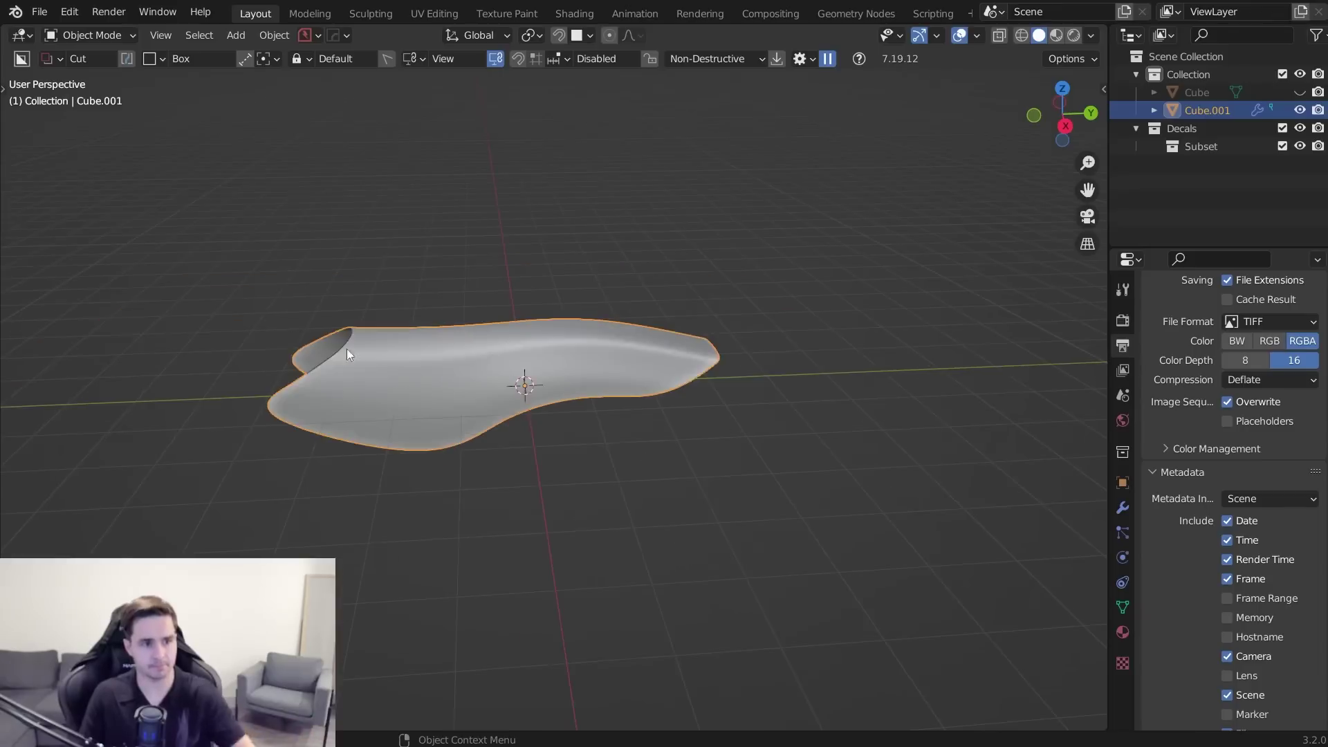
{"action": "scroll", "coordinate": [346, 349], "scroll_direction": "up", "scroll_amount": 4}
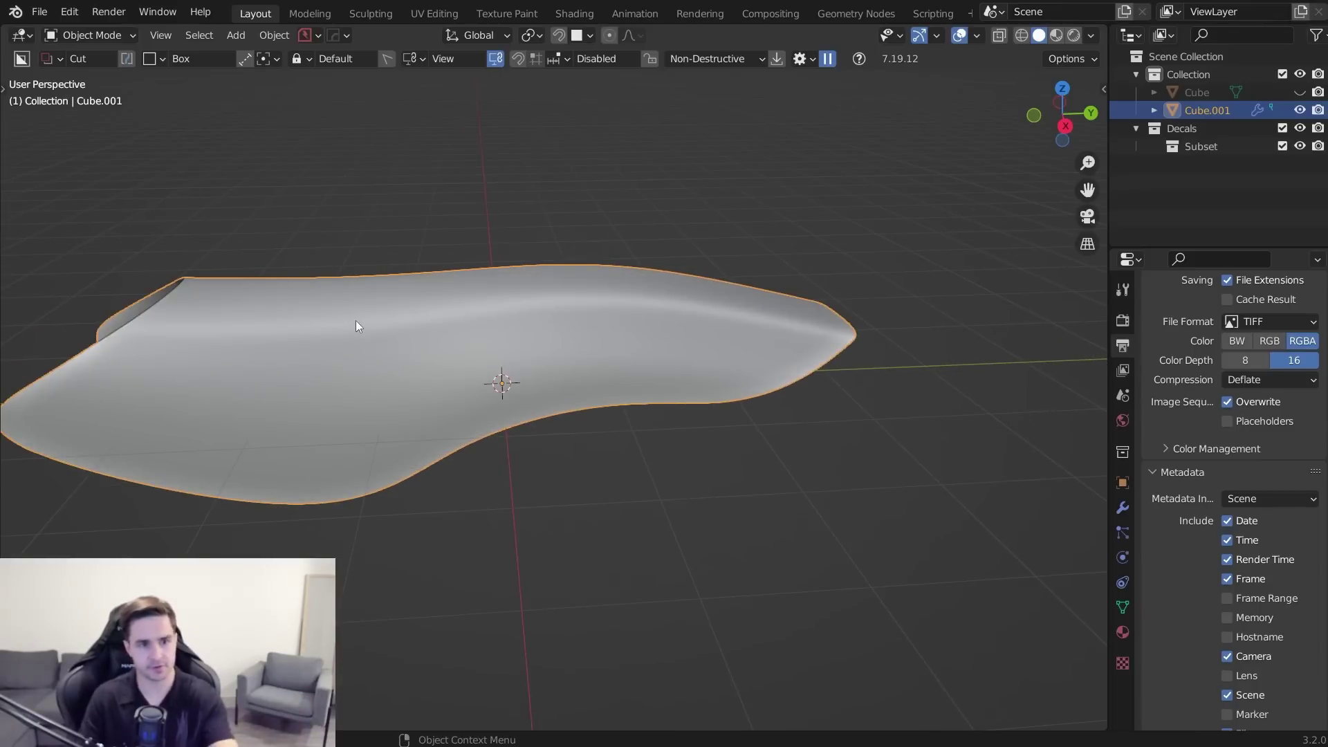
- Slide the supporting loop's +Y end vertex about halfway closer to the upper corner
{"action": "middle_click_drag", "start_coordinate": [355, 321], "coordinate": [786, 377]}
{"action": "scroll", "coordinate": [768, 384], "scroll_direction": "up", "scroll_amount": 3}
{"action": "key", "text": "Tab"}
{"action": "left_click", "coordinate": [368, 397]}
{"action": "key", "text": "g"}
{"action": "key", "text": "g"}
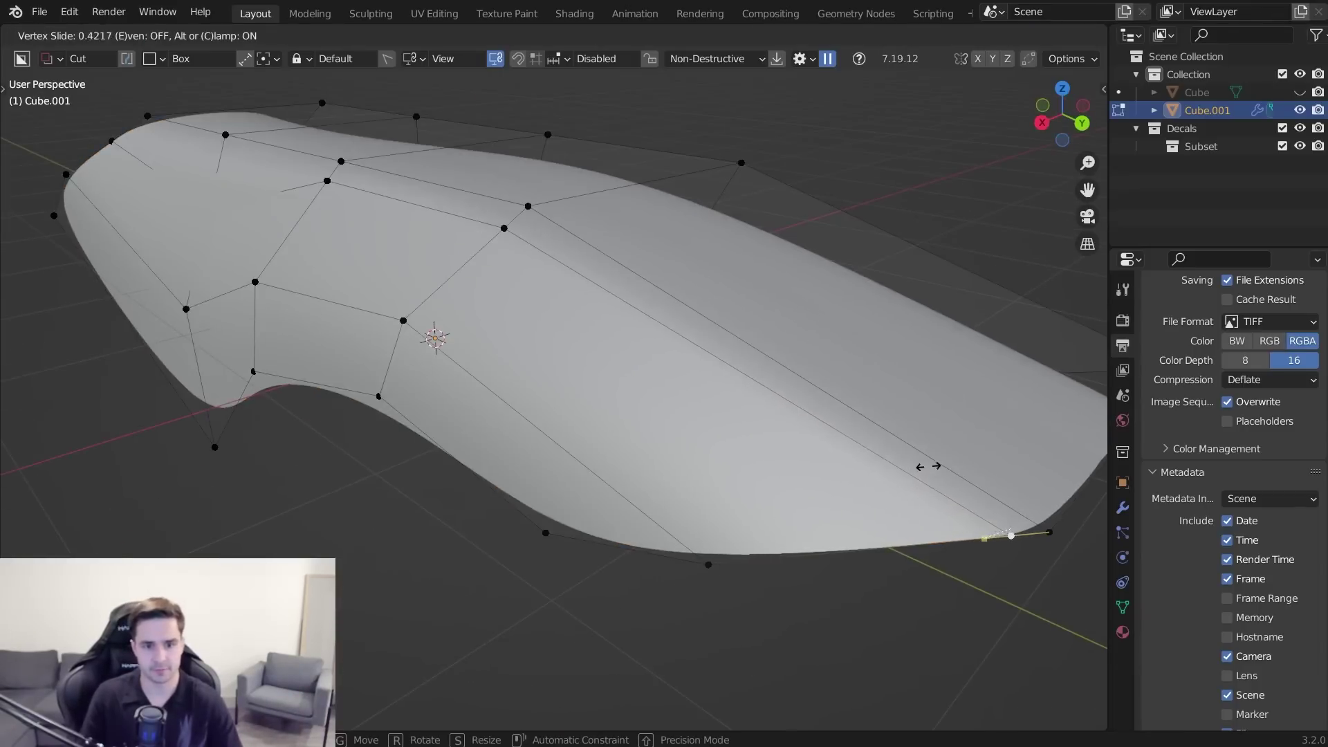
{"action": "left_click", "coordinate": [936, 465]}
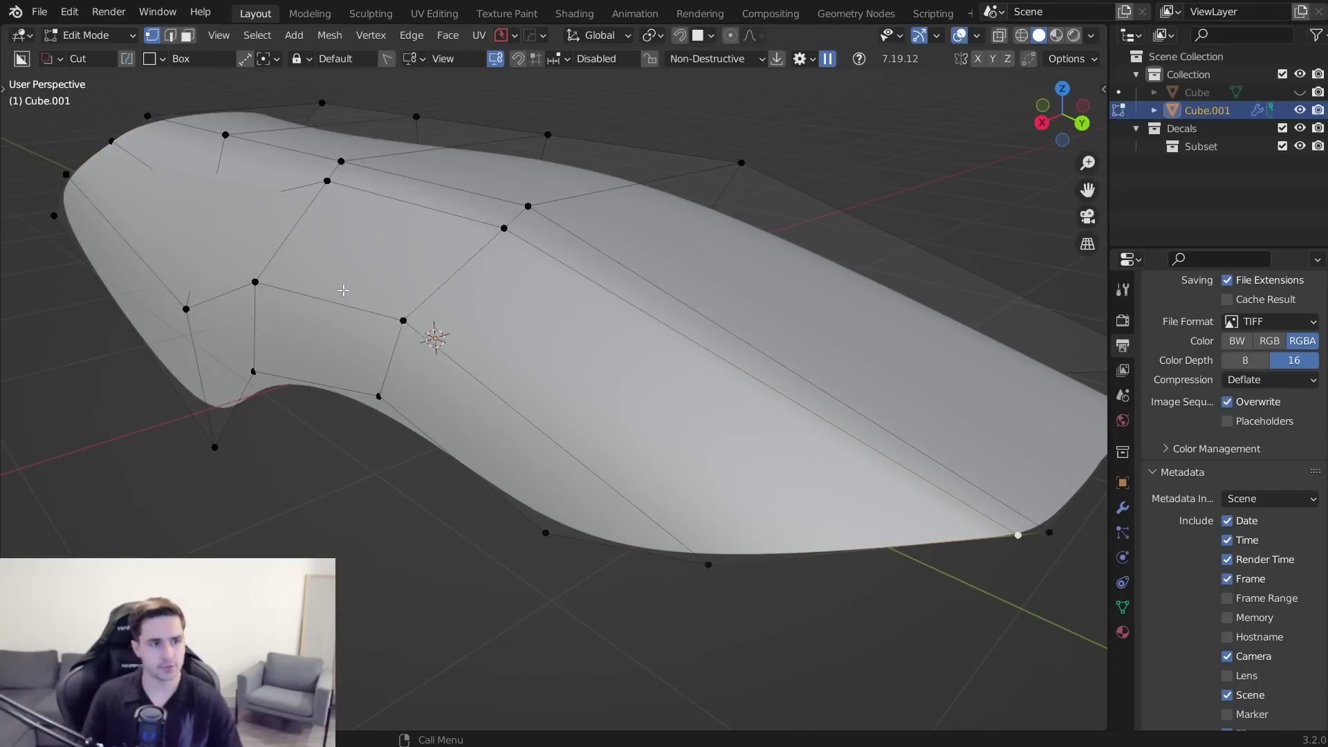
- Try a slight slide, factor about 0.01, on the supporting-loop vertex nearest the +Y end vertex
{"action": "scroll", "coordinate": [616, 239], "scroll_direction": "down", "scroll_amount": 3}
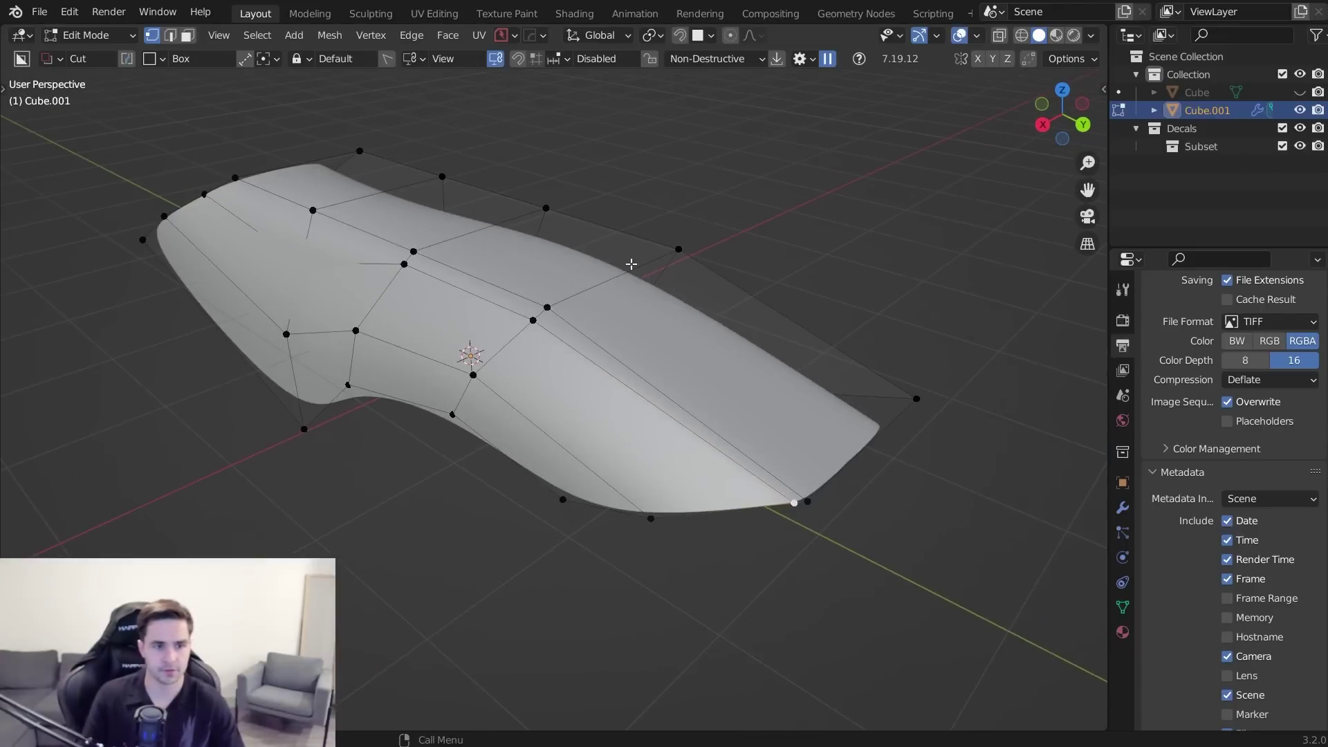
{"action": "left_click", "coordinate": [528, 321]}
{"action": "key", "text": "g"}
{"action": "key", "text": "g"}
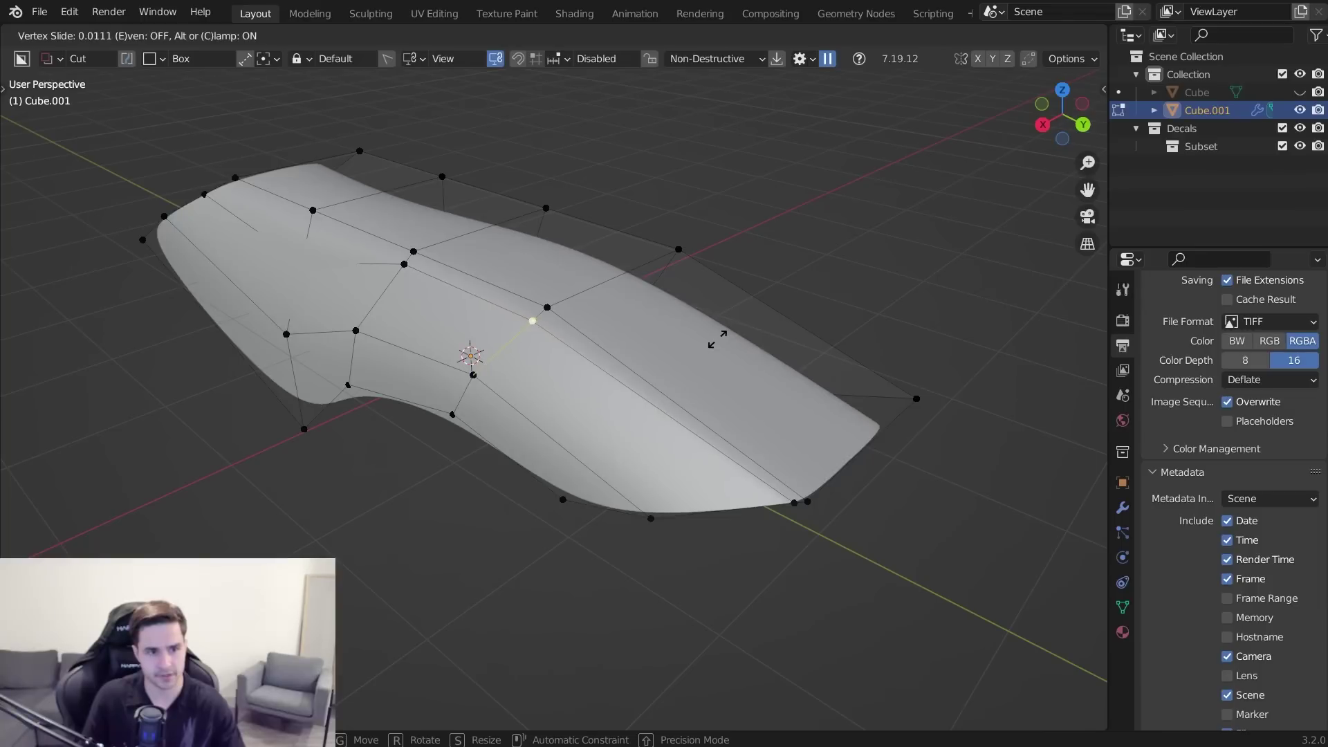
{"action": "left_click", "coordinate": [717, 339]}
- Slide the supporting-loop vertex at the shell's mid-length away from the upper edge to soften the crease
{"action": "left_click", "coordinate": [404, 264]}
{"action": "key", "text": "g"}
{"action": "key", "text": "g"}
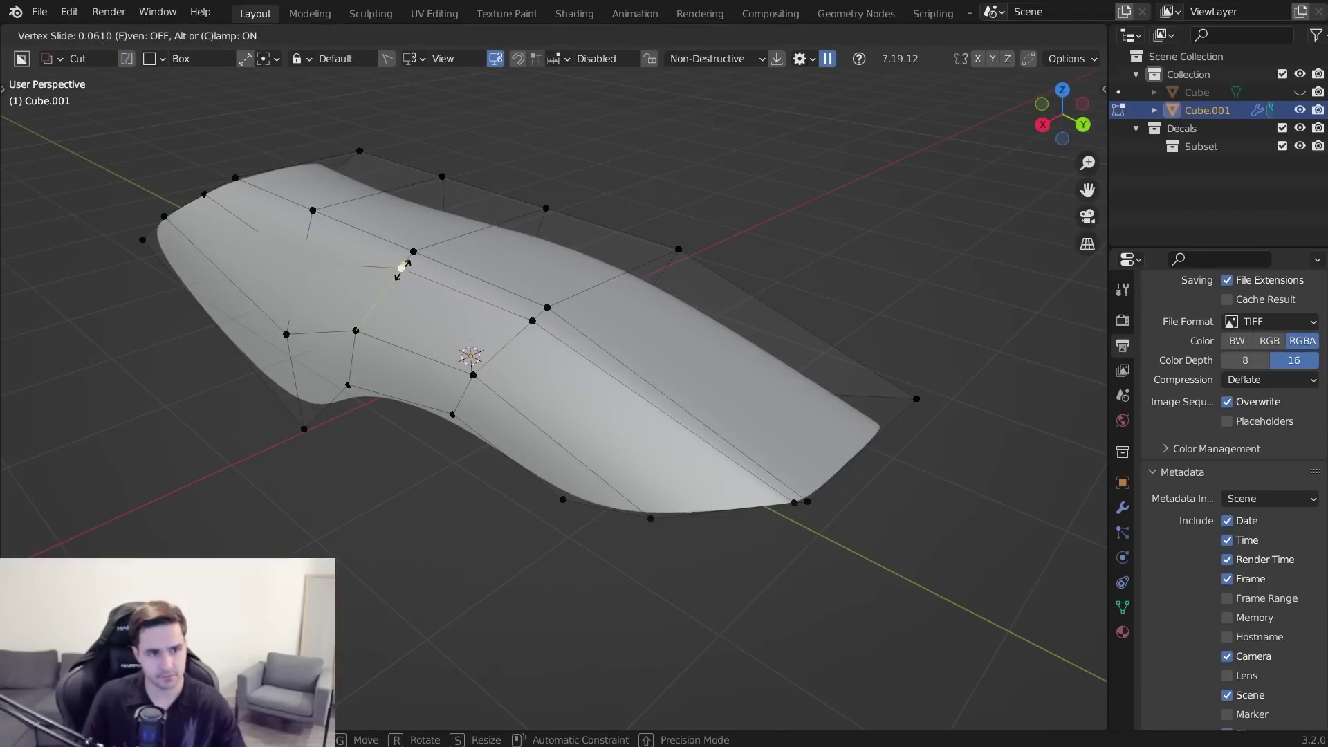
{"action": "left_click", "coordinate": [399, 275]}
- Slide the supporting-loop vertex between mid-length and the +Y end closer to the upper edge, factor about 0.36
{"action": "left_click", "coordinate": [532, 321]}
{"action": "key", "text": "g"}
{"action": "key", "text": "g"}
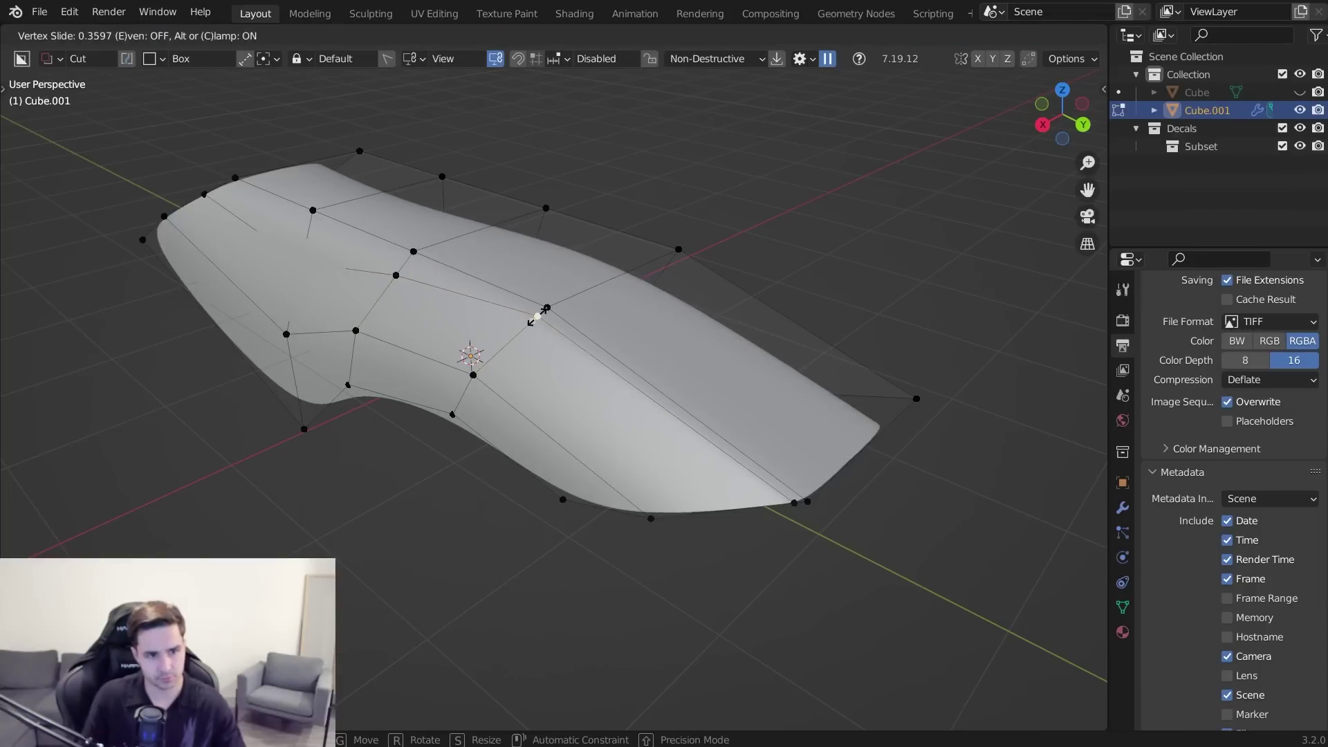
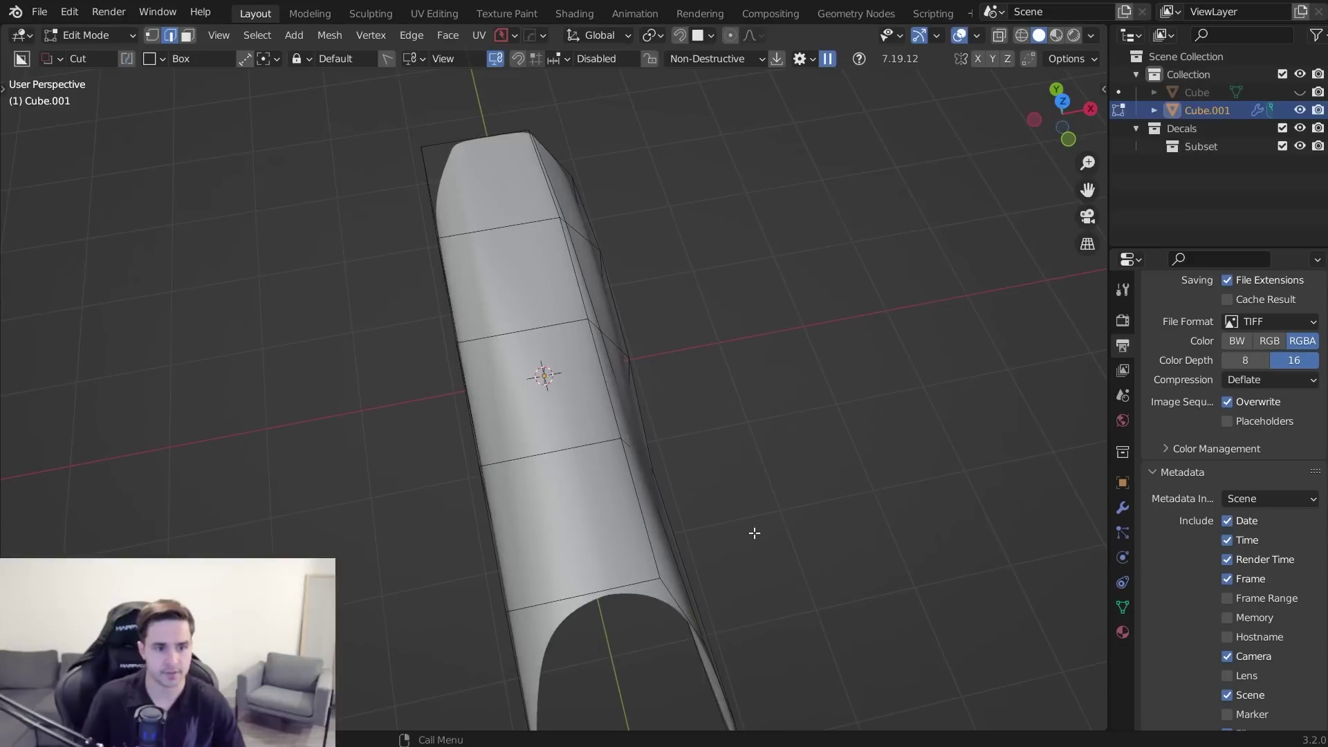
- Apply the Mirror modifier so both halves of the shell become real geometry, keeping the Subdivision modifier
{"action": "left_click", "coordinate": [1124, 510]}
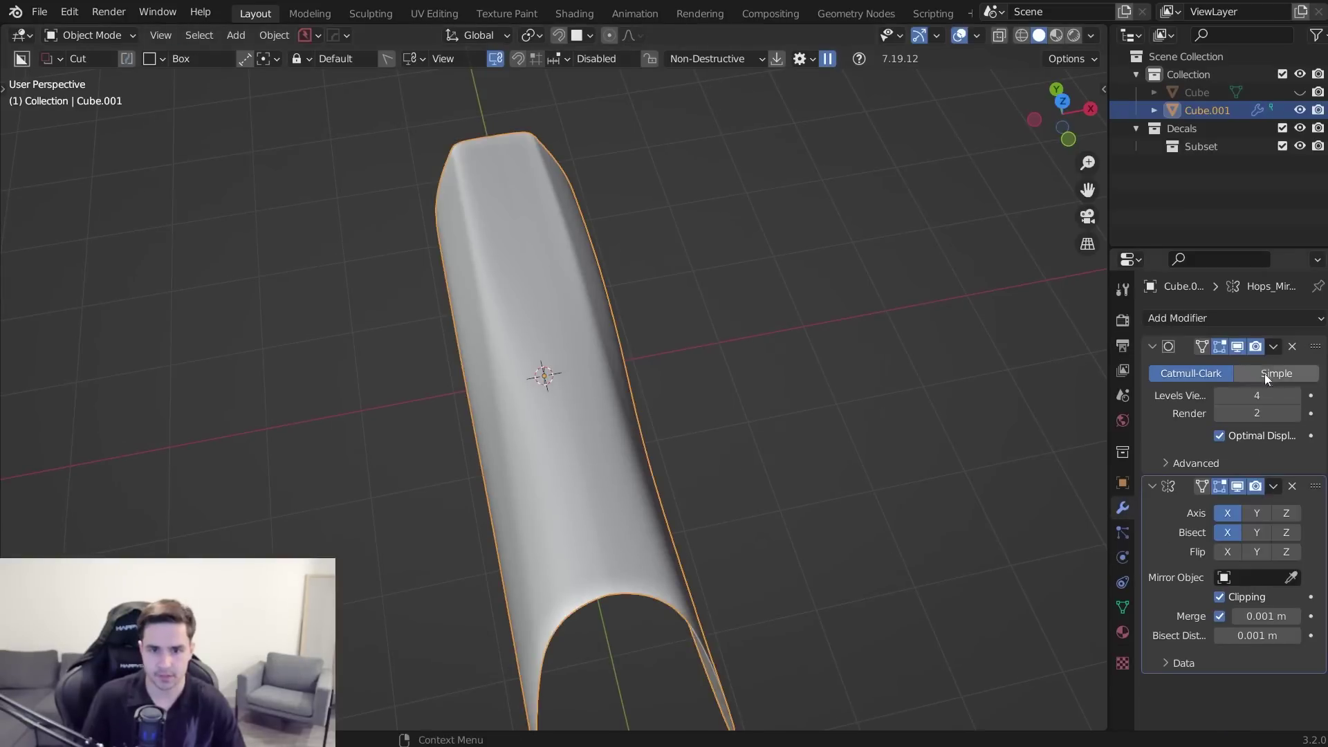
{"action": "left_click", "coordinate": [1274, 487]}
{"action": "left_click", "coordinate": [1232, 508]}
{"action": "middle_click_drag", "start_coordinate": [831, 429], "coordinate": [792, 409]}
{"action": "key", "text": "Tab"}
{"action": "key", "text": "Tab"}
{"action": "middle_click_drag", "start_coordinate": [810, 353], "coordinate": [495, 325]}
{"action": "key", "text": "Tab"}
{"action": "middle_click_drag", "start_coordinate": [635, 323], "coordinate": [621, 401]}
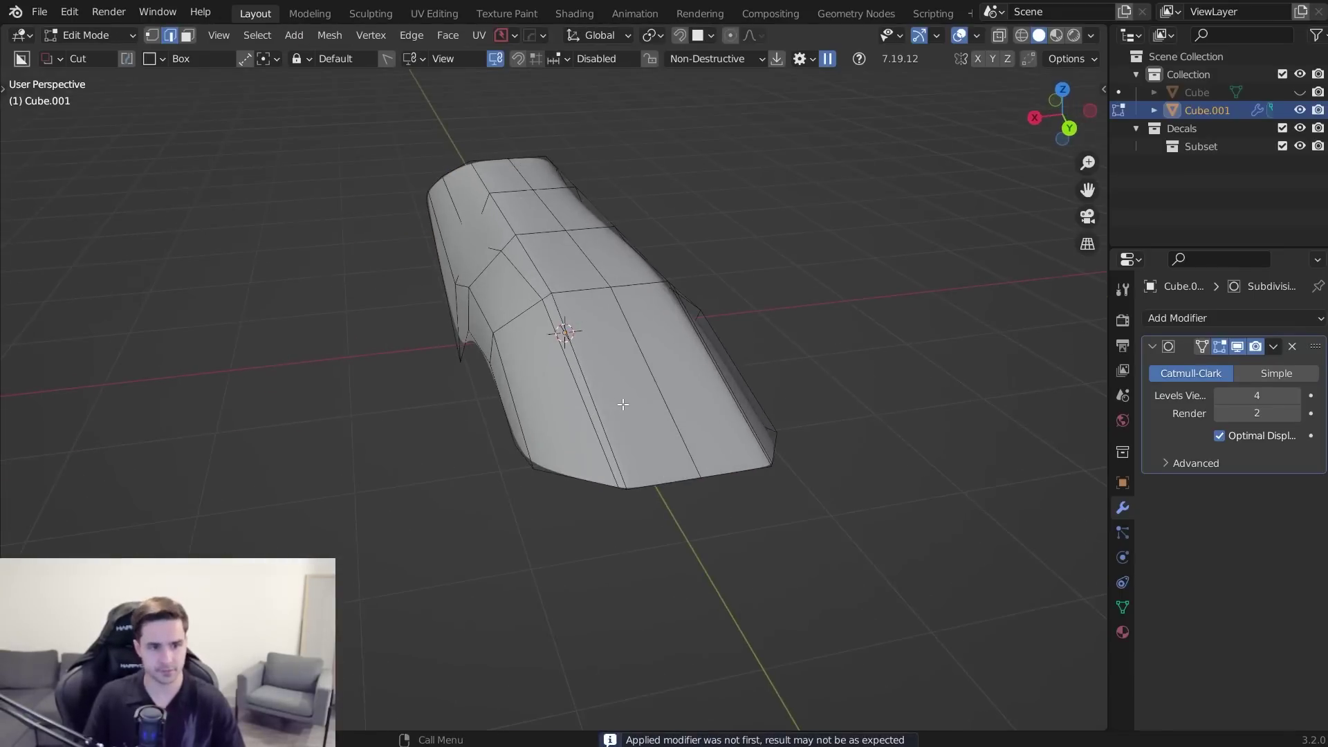
- Slide the upper corner vertex at the shell's +Y end inward toward the centre line, factor about 0.37
{"action": "key", "text": "1"}
{"action": "left_click", "coordinate": [626, 487]}
{"action": "key", "text": "g"}
{"action": "key", "text": "g"}
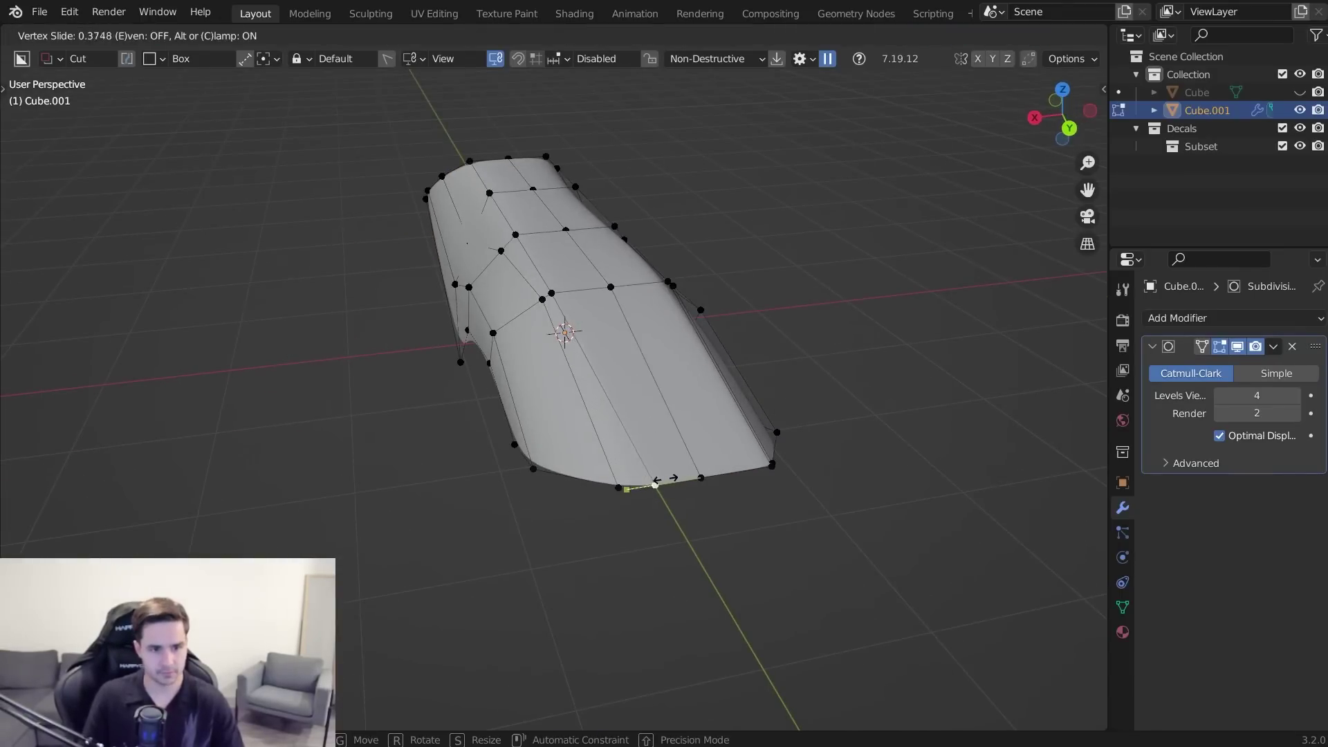
{"action": "left_click", "coordinate": [653, 480]}
{"action": "key", "text": "Tab"}
{"action": "middle_click_drag", "start_coordinate": [679, 323], "coordinate": [738, 467]}
- Refine the inward slide of the +Y end corner vertex and mirror the mesh across X to the other half
{"action": "key", "text": "Tab"}
{"action": "key", "text": "g"}
{"action": "key", "text": "g"}
{"action": "left_click", "coordinate": [762, 464]}
{"action": "key", "text": "alt+x"}
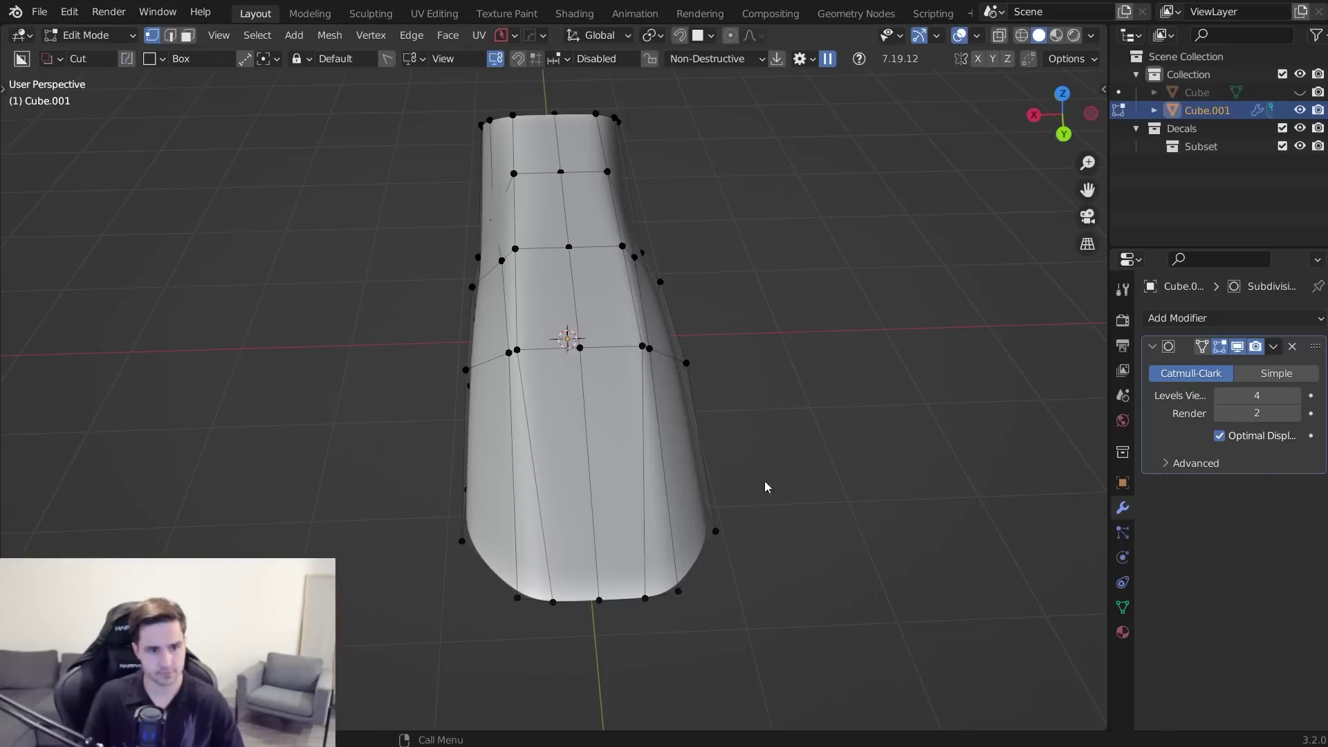
- Slide the supporting-loop vertex at the +Y end close to the upper corner vertex to sharpen the crease there
{"action": "key", "text": "Tab"}
{"action": "scroll", "coordinate": [713, 378], "scroll_direction": "down", "scroll_amount": 4}
{"action": "middle_click_drag", "start_coordinate": [714, 383], "coordinate": [597, 449]}
{"action": "key", "text": "Tab"}
{"action": "scroll", "coordinate": [640, 423], "scroll_direction": "up", "scroll_amount": 2}
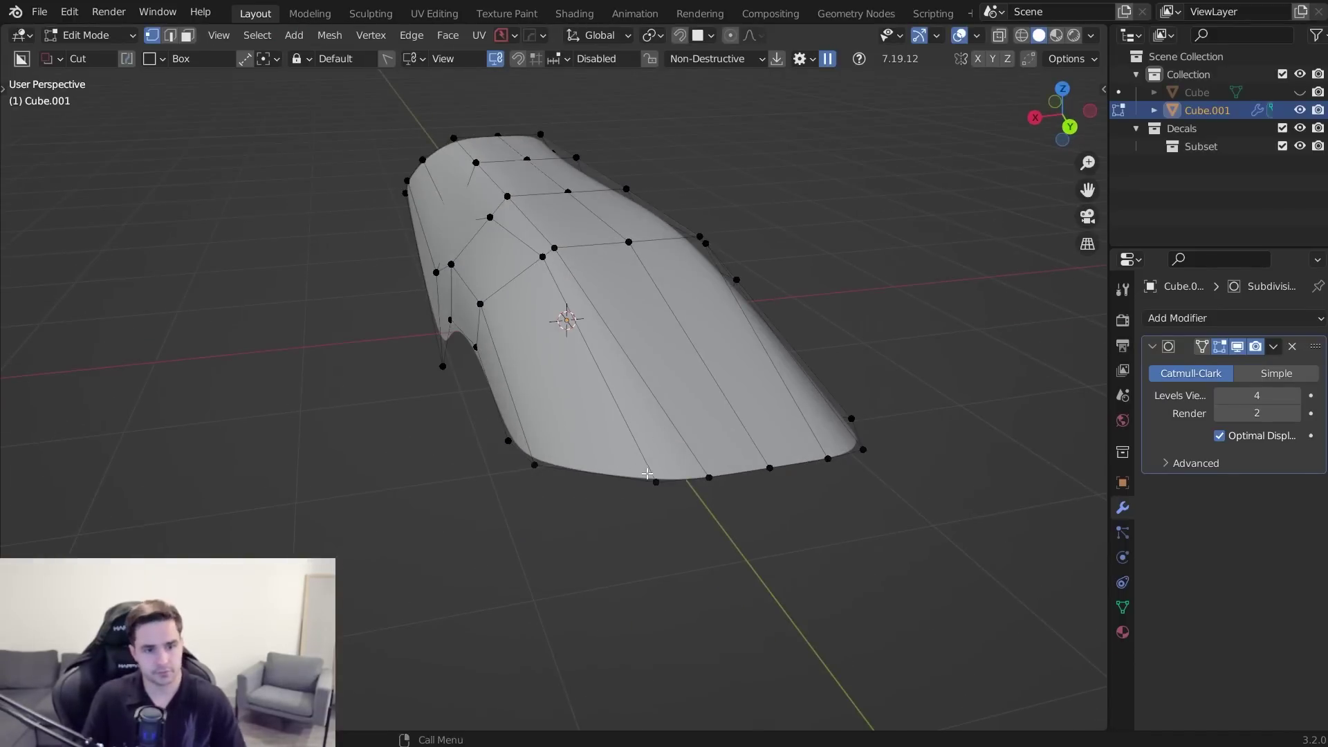
{"action": "key", "text": "g"}
{"action": "key", "text": "g"}
{"action": "left_click", "coordinate": [691, 476]}
{"action": "key", "text": "Tab"}
{"action": "scroll", "coordinate": [684, 307], "scroll_direction": "down", "scroll_amount": 3}
{"action": "middle_click_drag", "start_coordinate": [684, 308], "coordinate": [665, 362]}
{"action": "scroll", "coordinate": [665, 362], "scroll_direction": "up", "scroll_amount": 2}
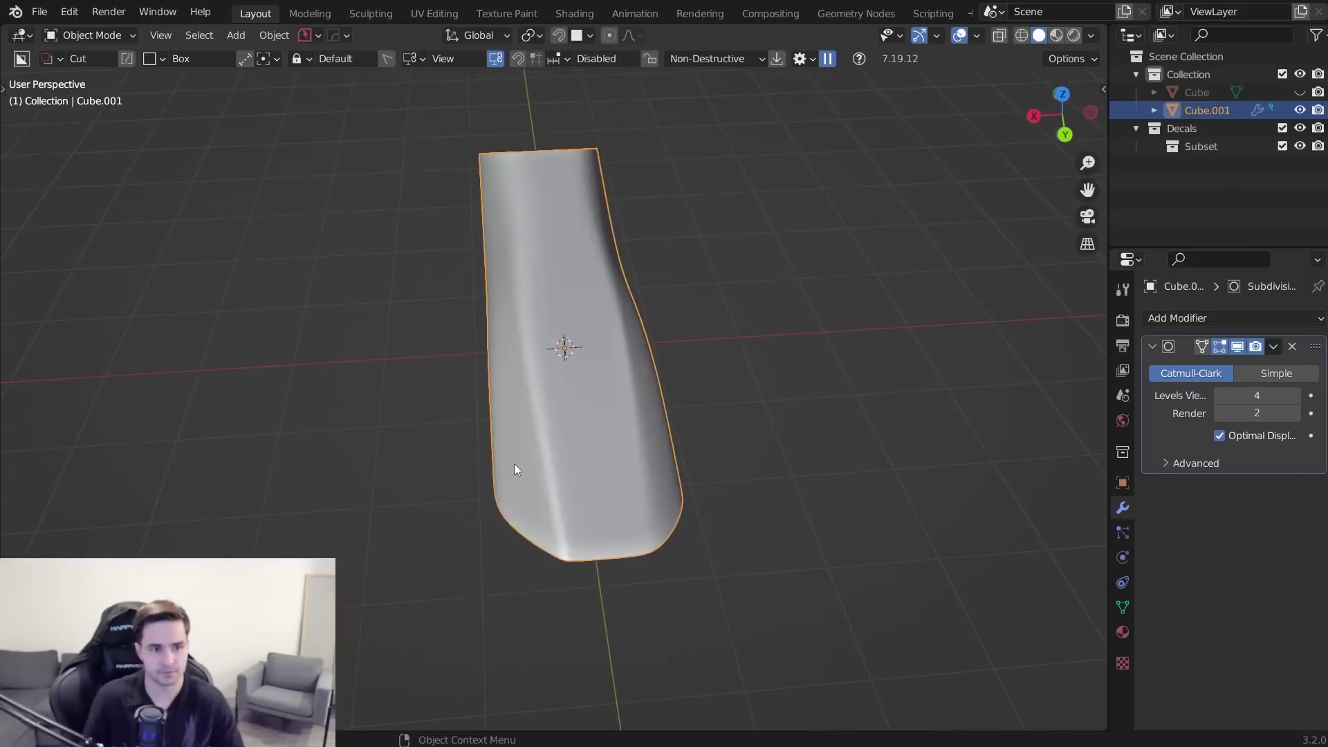
{"action": "key", "text": "Tab"}
{"action": "key", "text": "Tab"}
{"action": "scroll", "coordinate": [651, 328], "scroll_direction": "down", "scroll_amount": 3}
{"action": "middle_click_drag", "start_coordinate": [728, 297], "coordinate": [849, 240]}
{"action": "key", "text": "KP_3"}
{"action": "key", "text": "Tab"}
{"action": "left_click", "coordinate": [773, 492]}
{"action": "middle_click_drag", "start_coordinate": [774, 493], "coordinate": [641, 391]}
{"action": "key", "text": "KP_3"}
{"action": "key", "text": "g"}
{"action": "right_click", "coordinate": [769, 368]}
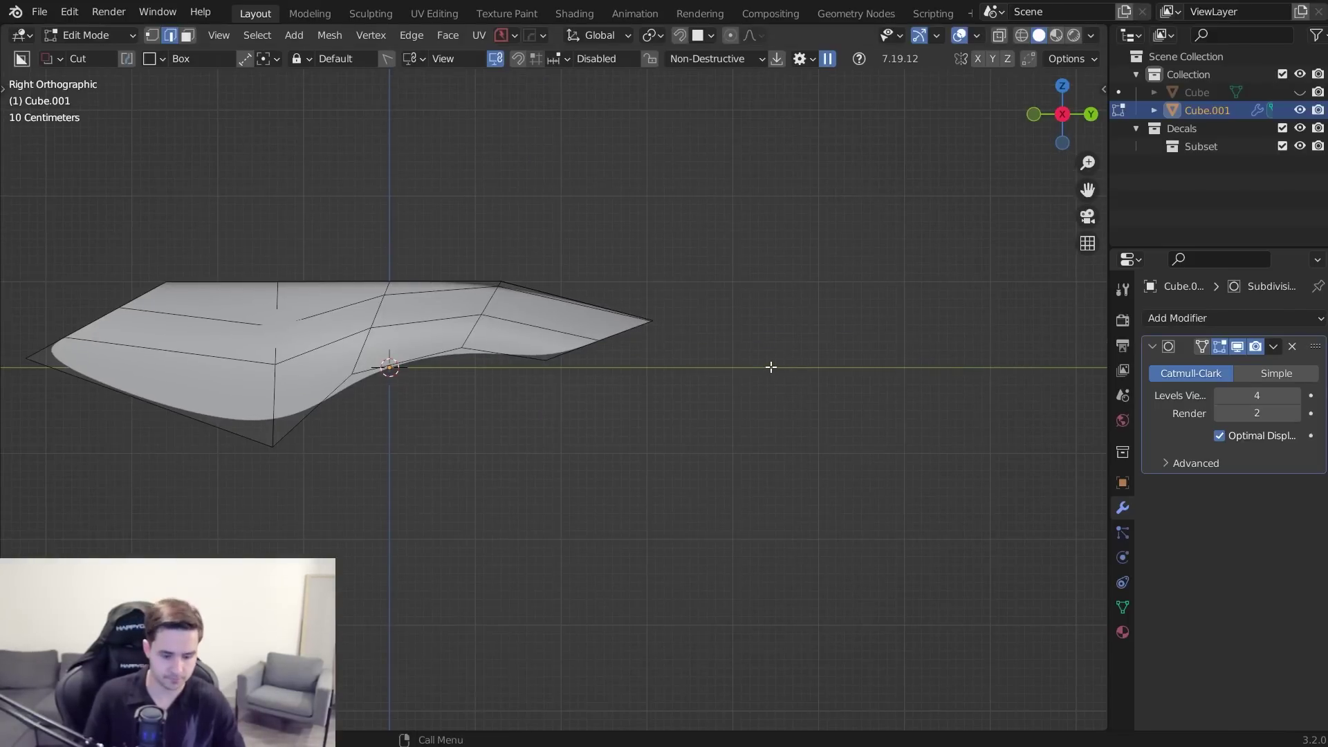
- Turn on smooth proportional editing and try moving the upper vertex at the +Y end in the right side view
{"action": "key", "text": "r"}
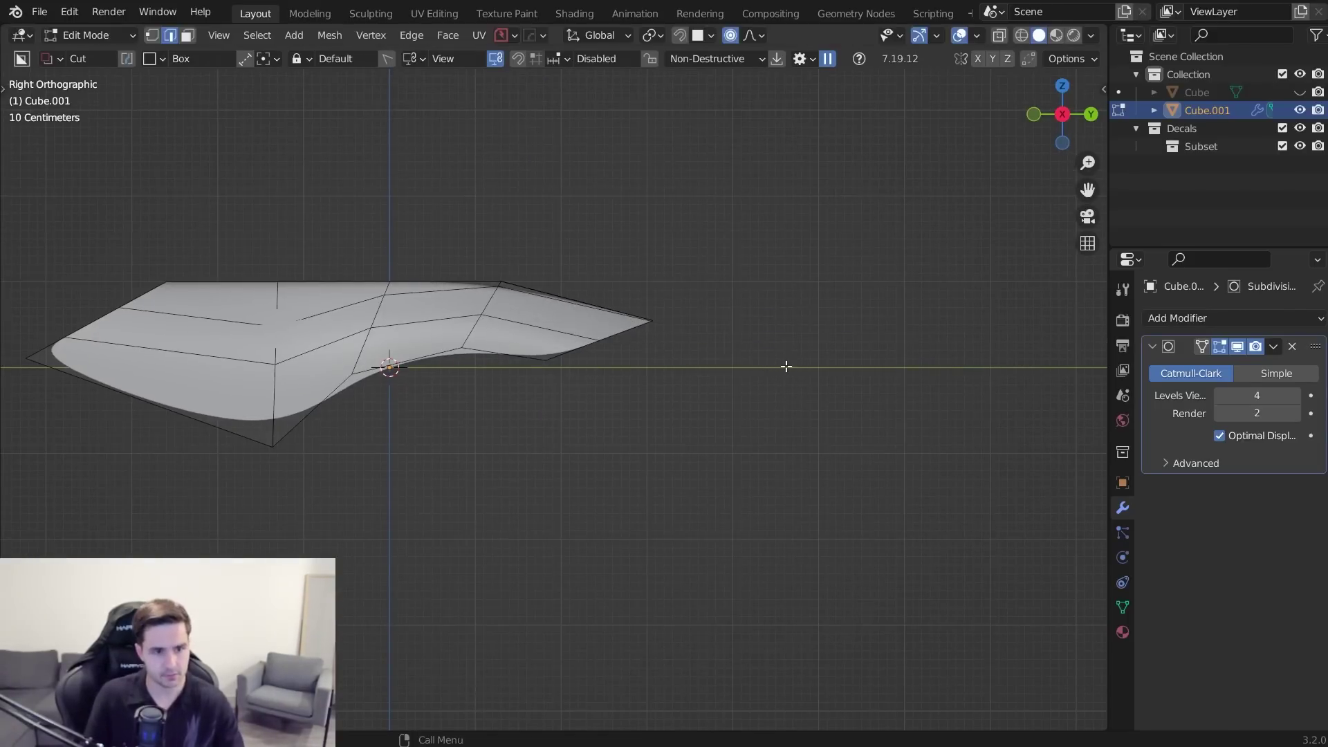
{"action": "left_click", "coordinate": [707, 486]}
{"action": "middle_click_drag", "start_coordinate": [713, 422], "coordinate": [688, 459]}
{"action": "key", "text": "Tab"}
{"action": "left_click", "coordinate": [590, 440]}
{"action": "key", "text": "KP_7"}
{"action": "key", "text": "KP_3"}
{"action": "key", "text": "r"}
{"action": "left_click", "coordinate": [545, 540]}
{"action": "key", "text": "g"}
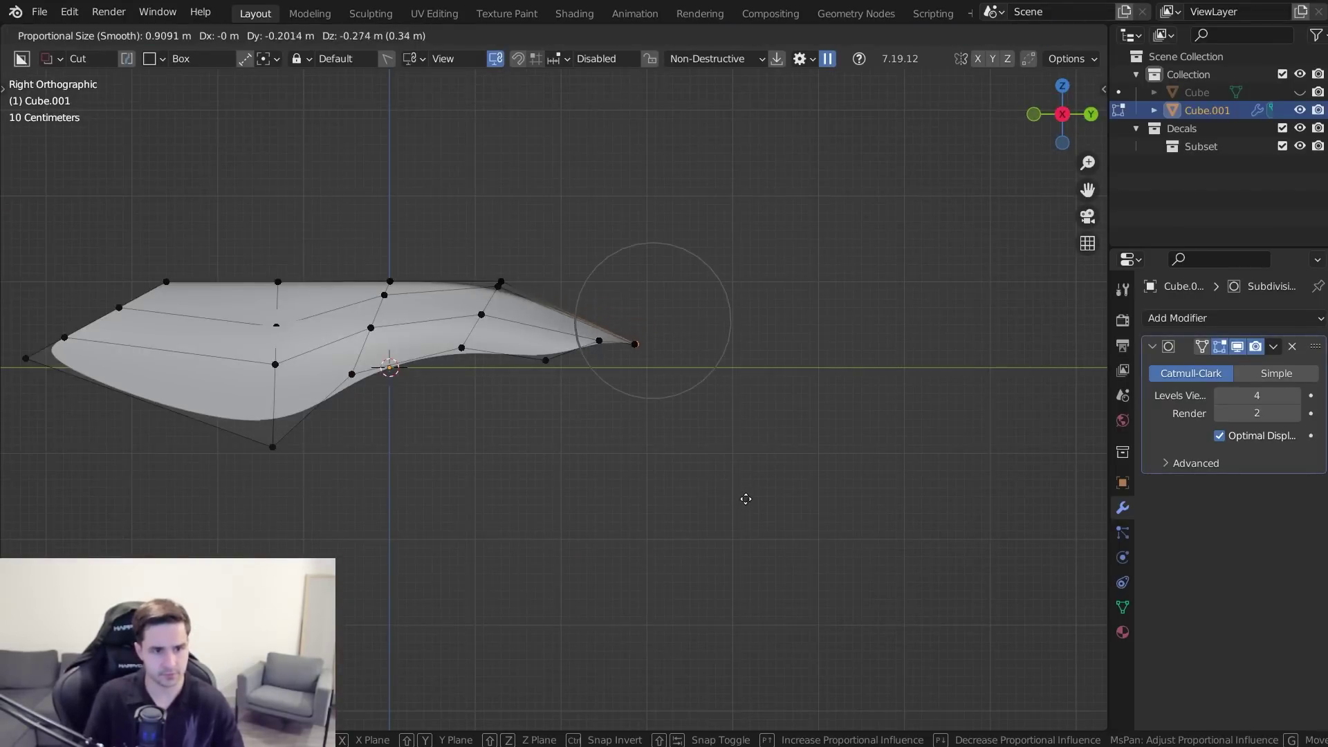
{"action": "right_click", "coordinate": [768, 469]}
- Select all upper and side vertices at the shell's +Y end through the mesh, then return to solid shading
{"action": "key", "text": "z"}
{"action": "key", "text": "b"}
{"action": "left_click_drag", "start_coordinate": [564, 279], "coordinate": [715, 412]}
{"action": "key", "text": "z"}
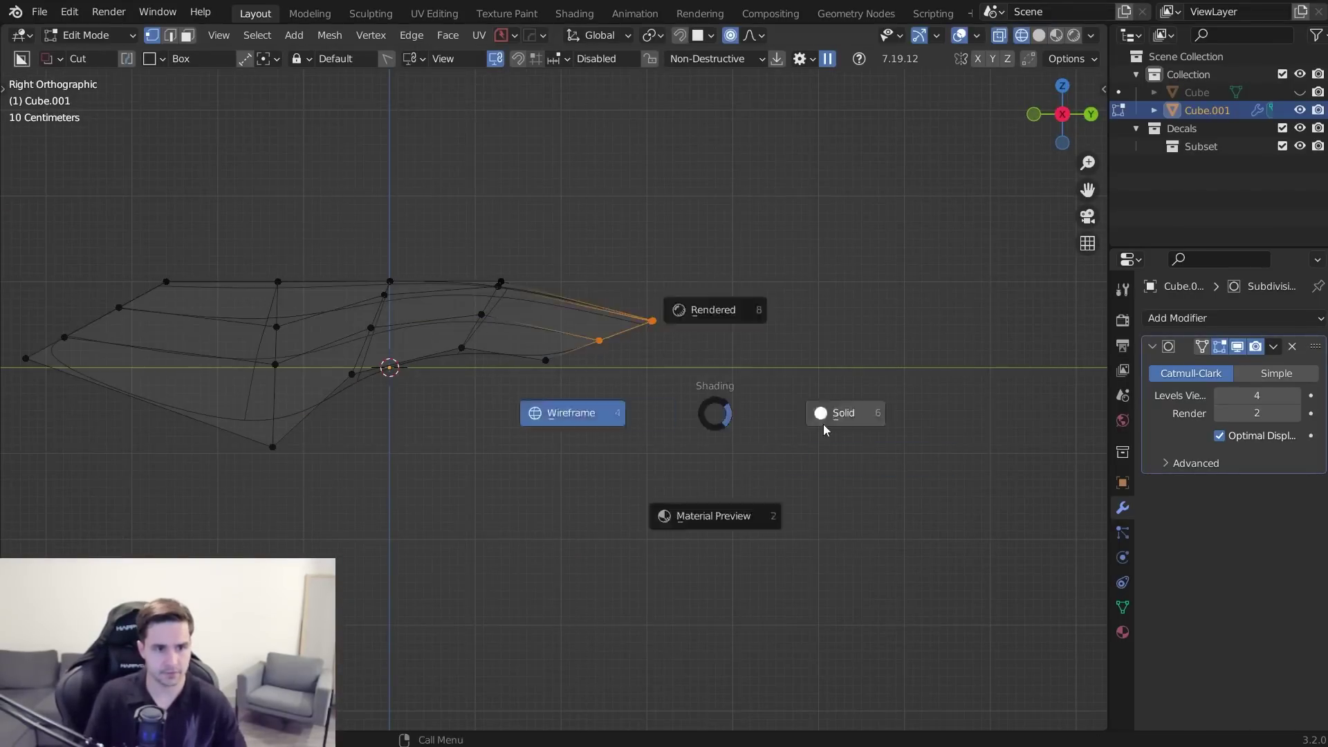
{"action": "left_click", "coordinate": [821, 427]}
{"action": "key", "text": "g"}
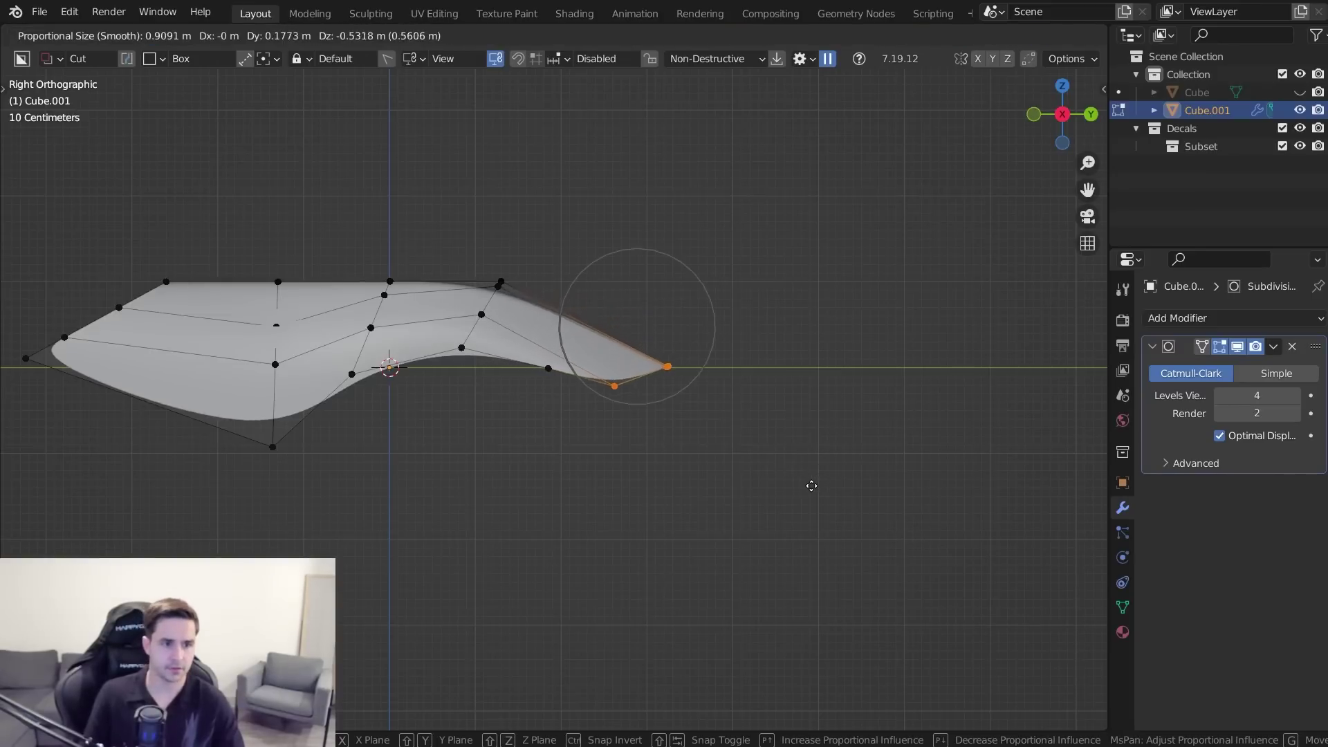
{"action": "left_click", "coordinate": [810, 476]}
{"action": "key", "text": "r"}
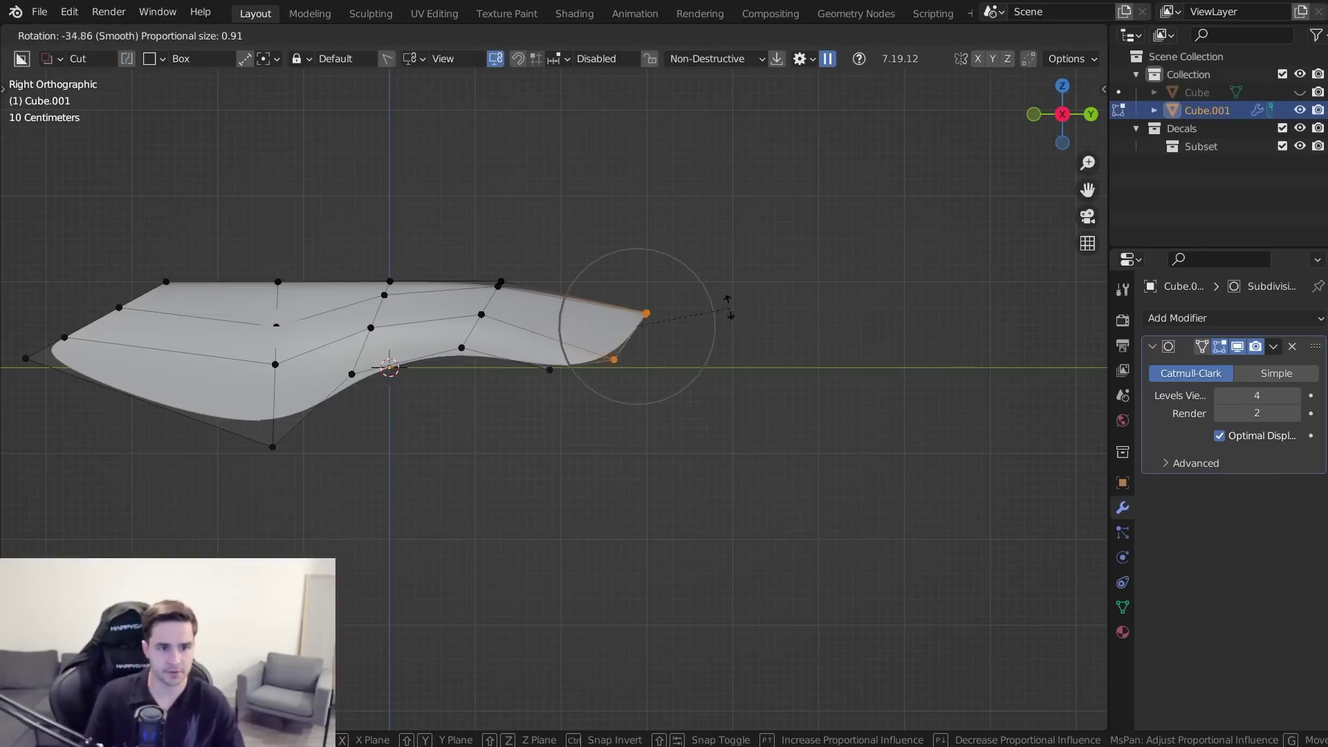
{"action": "left_click", "coordinate": [785, 370]}
{"action": "key", "text": "g"}
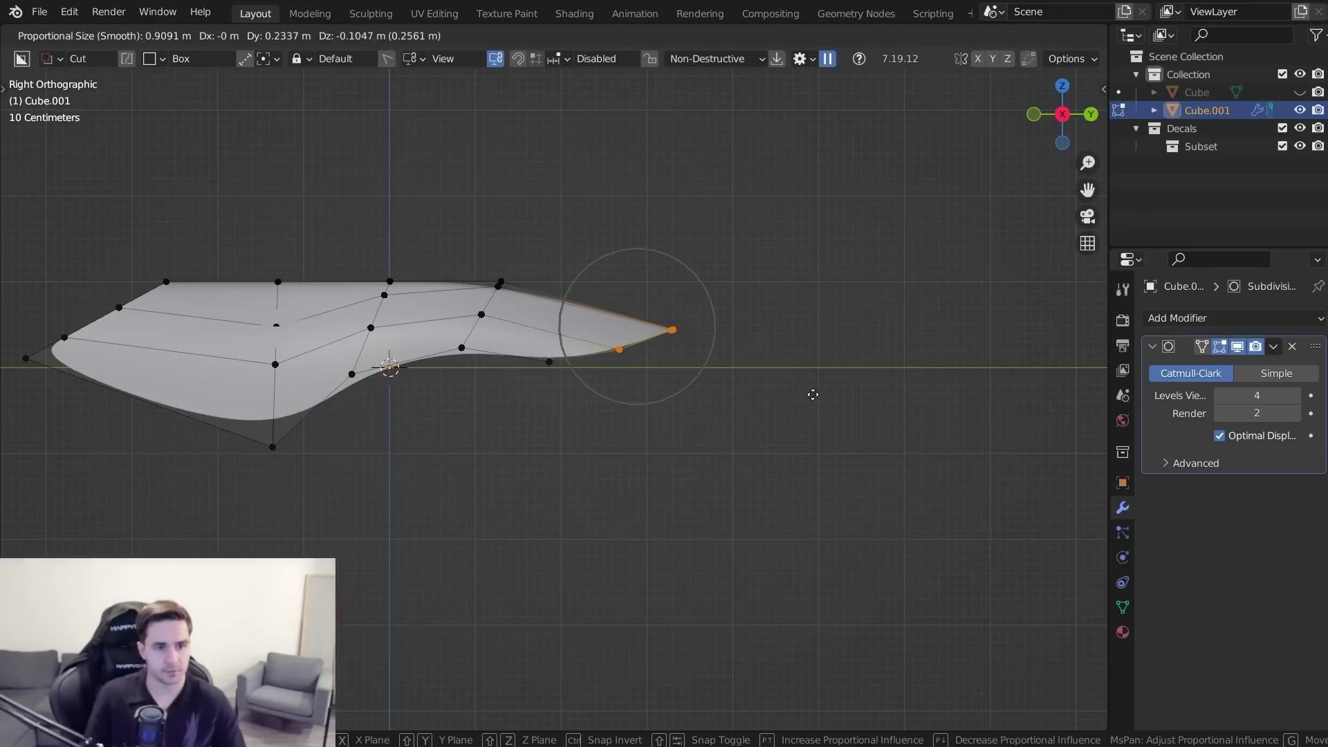
{"action": "left_click", "coordinate": [779, 401]}
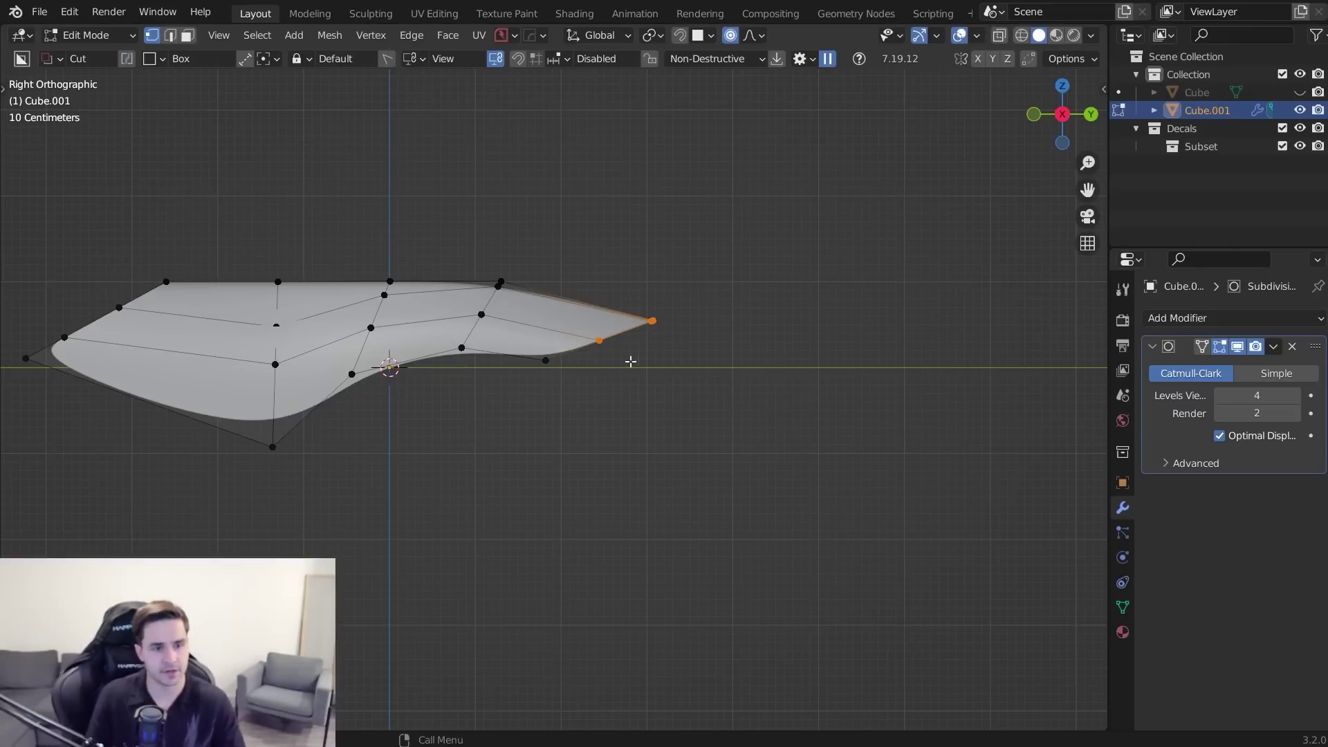
- Move the selected +Y end vertices about 0.32 m along Y and -0.36 m along Z with proportional falloff
{"action": "key", "text": "g"}
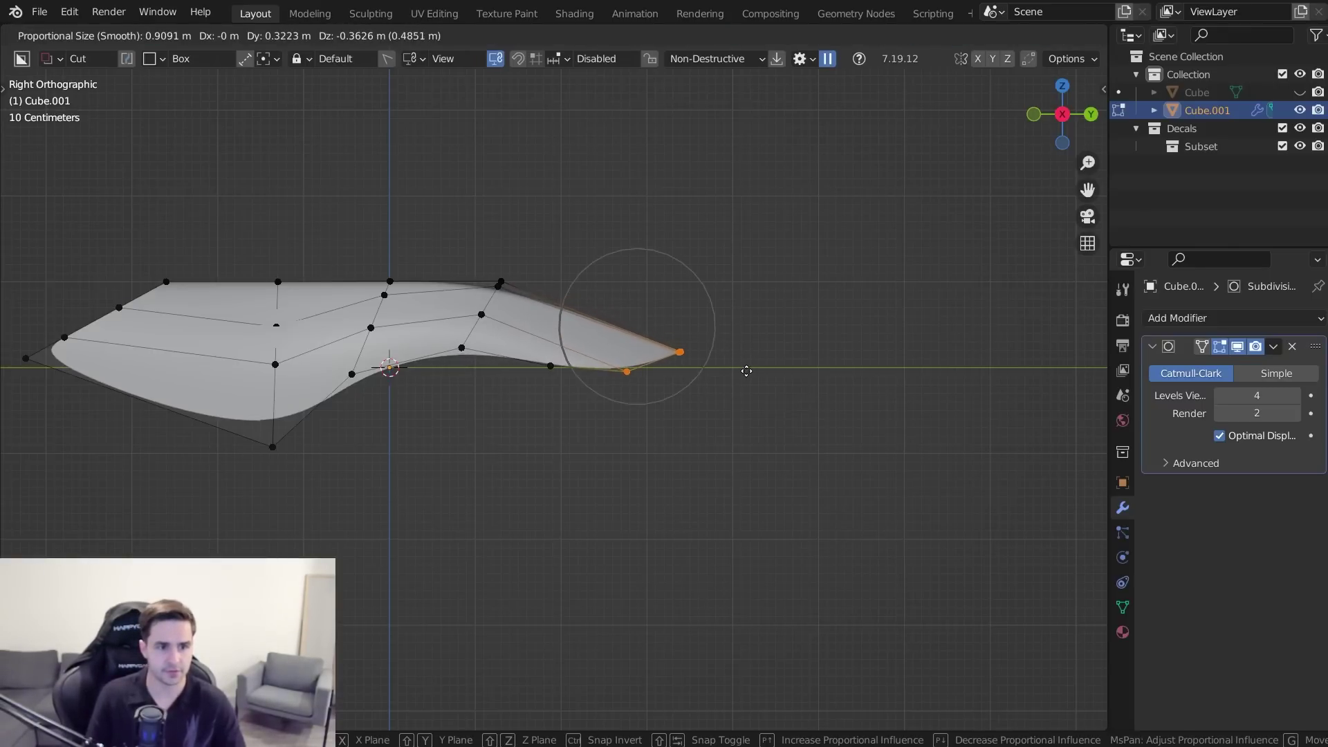
{"action": "left_click", "coordinate": [747, 371]}
- Try lowering only the tip vertices at the shell's +Y end with proportional editing
{"action": "key", "text": "alt+a"}
{"action": "key", "text": "z"}
{"action": "key", "text": "b"}
{"action": "left_click_drag", "start_coordinate": [641, 321], "coordinate": [749, 393]}
{"action": "key", "text": "z"}
{"action": "key", "text": "g"}
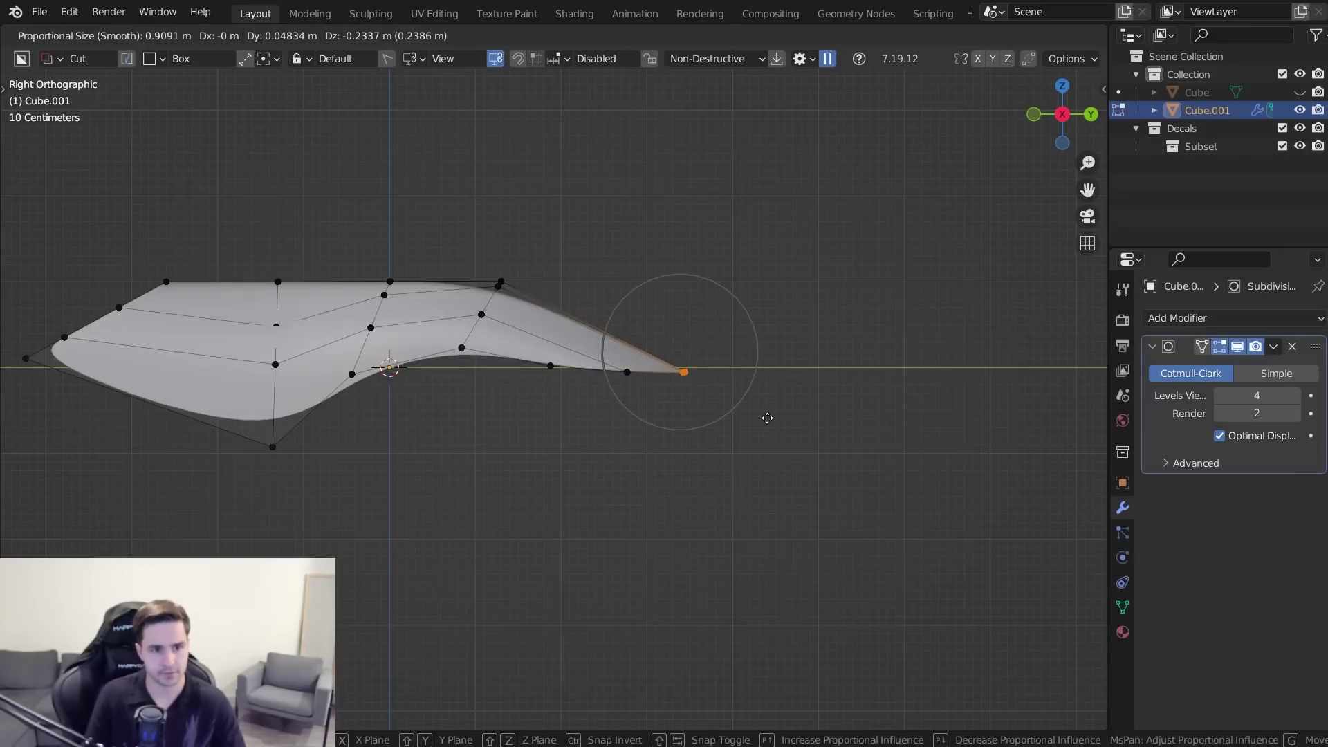
{"action": "left_click", "coordinate": [750, 406]}
- Examine the reshaped shell in object mode from several angles and in side profile
{"action": "key", "text": "Tab"}
{"action": "left_click", "coordinate": [722, 234]}
{"action": "key", "text": "alt+a"}
{"action": "middle_click_drag", "start_coordinate": [726, 308], "coordinate": [802, 305]}
{"action": "scroll", "coordinate": [803, 306], "scroll_direction": "down", "scroll_amount": 3}
{"action": "middle_click_drag", "start_coordinate": [668, 326], "coordinate": [533, 394]}
{"action": "key", "text": "KP_3"}
{"action": "scroll", "coordinate": [624, 413], "scroll_direction": "down", "scroll_amount": 6}
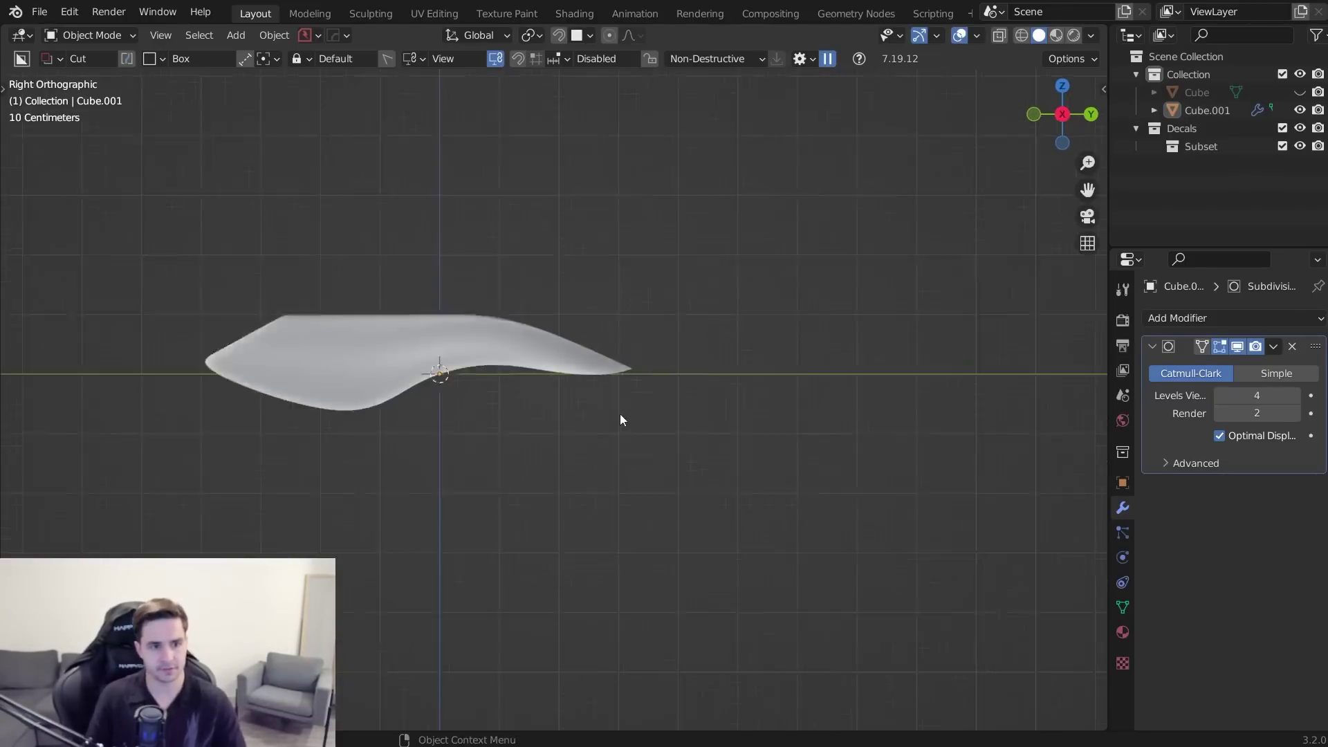
{"action": "scroll", "coordinate": [625, 384], "scroll_direction": "up", "scroll_amount": 4}
{"action": "key", "text": "Tab"}
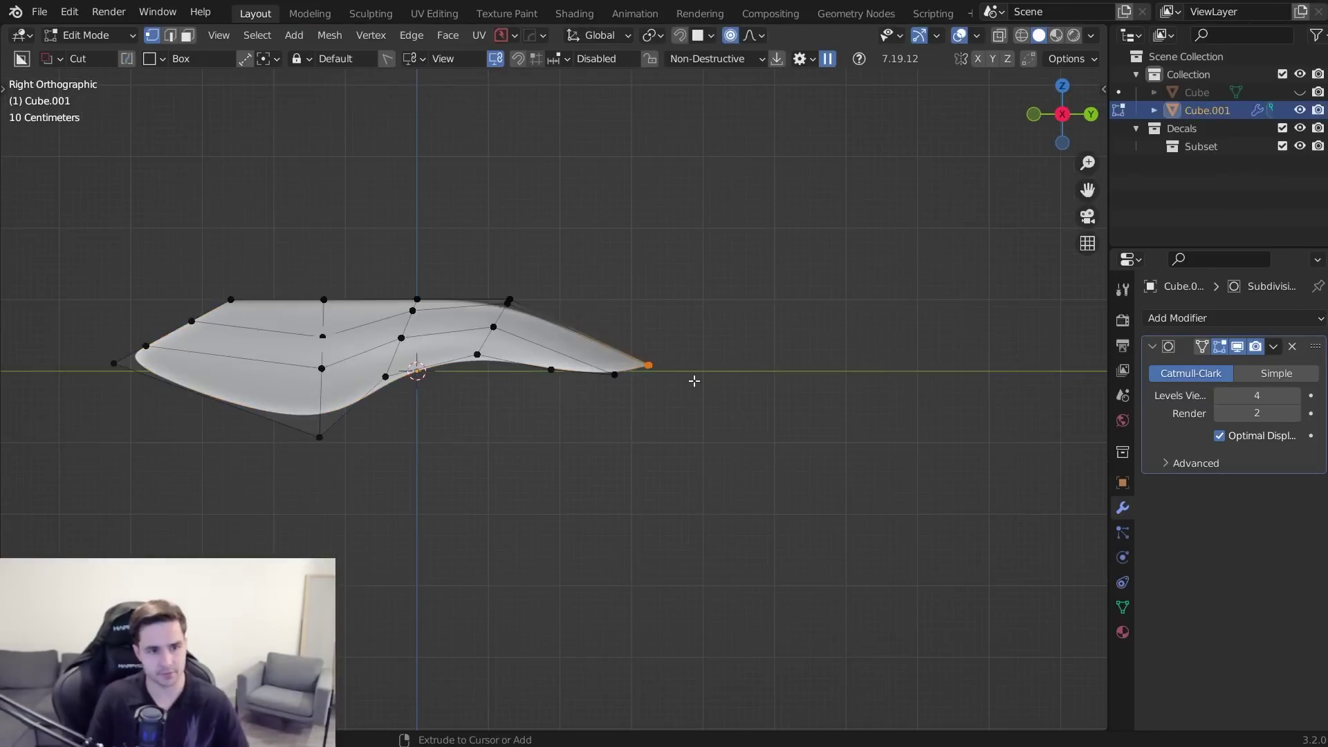
- Compare the side profile without overlays before and after bending the +Y end, and leave the tip-lowering edit undone
{"action": "left_click", "coordinate": [960, 39]}
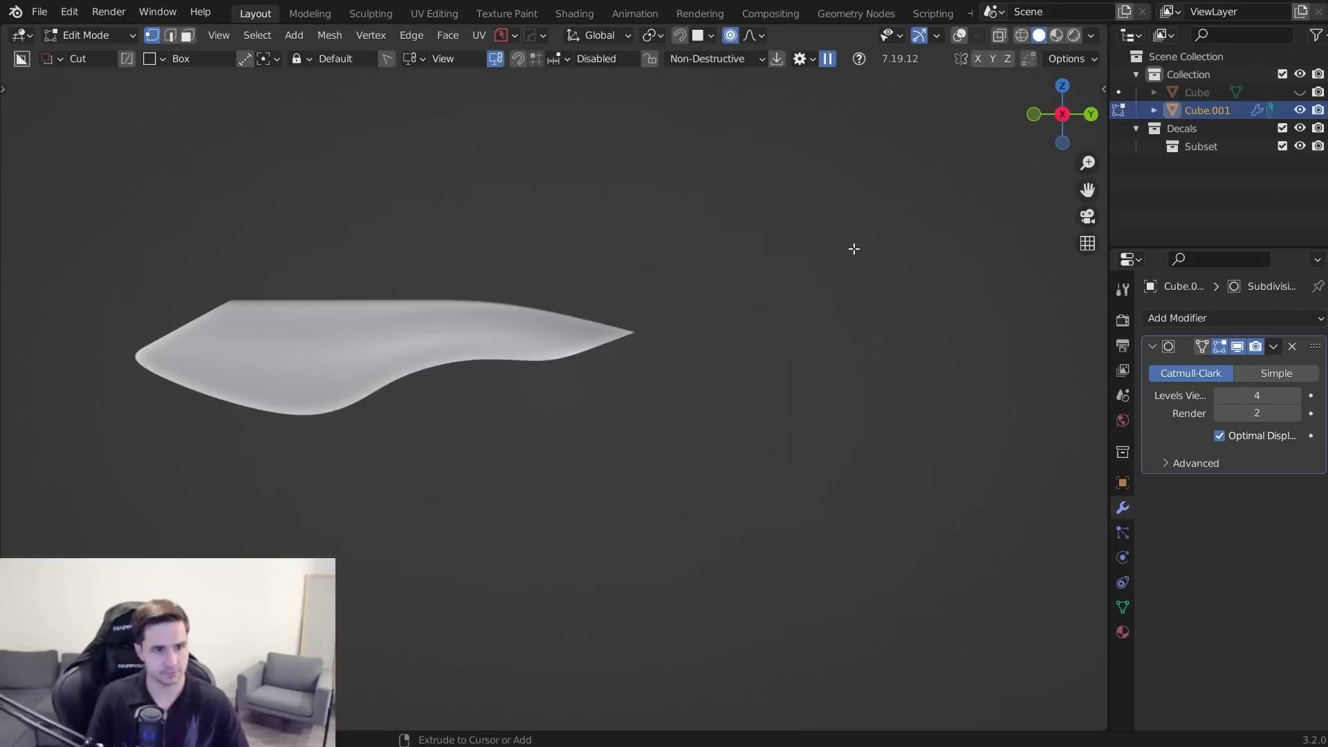
{"action": "key", "text": "ctrl+z"}
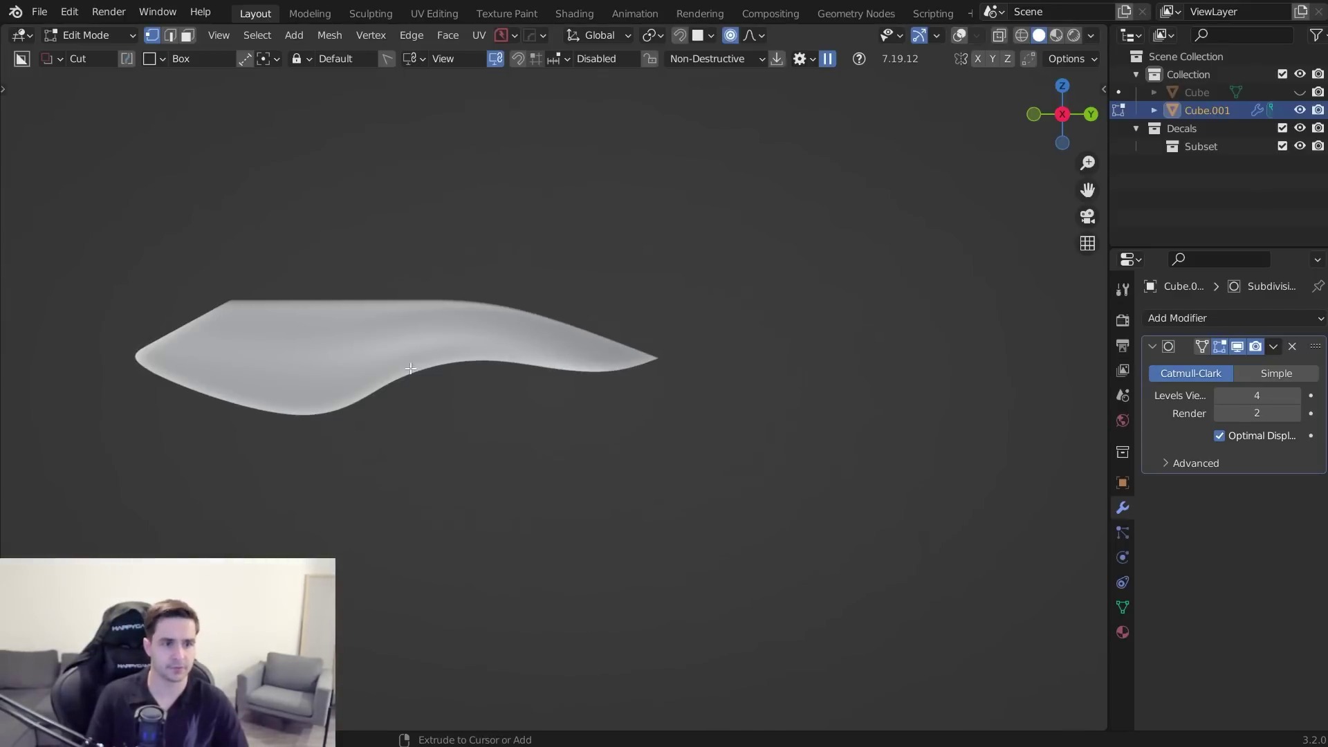
{"action": "key", "text": "ctrl+z"}
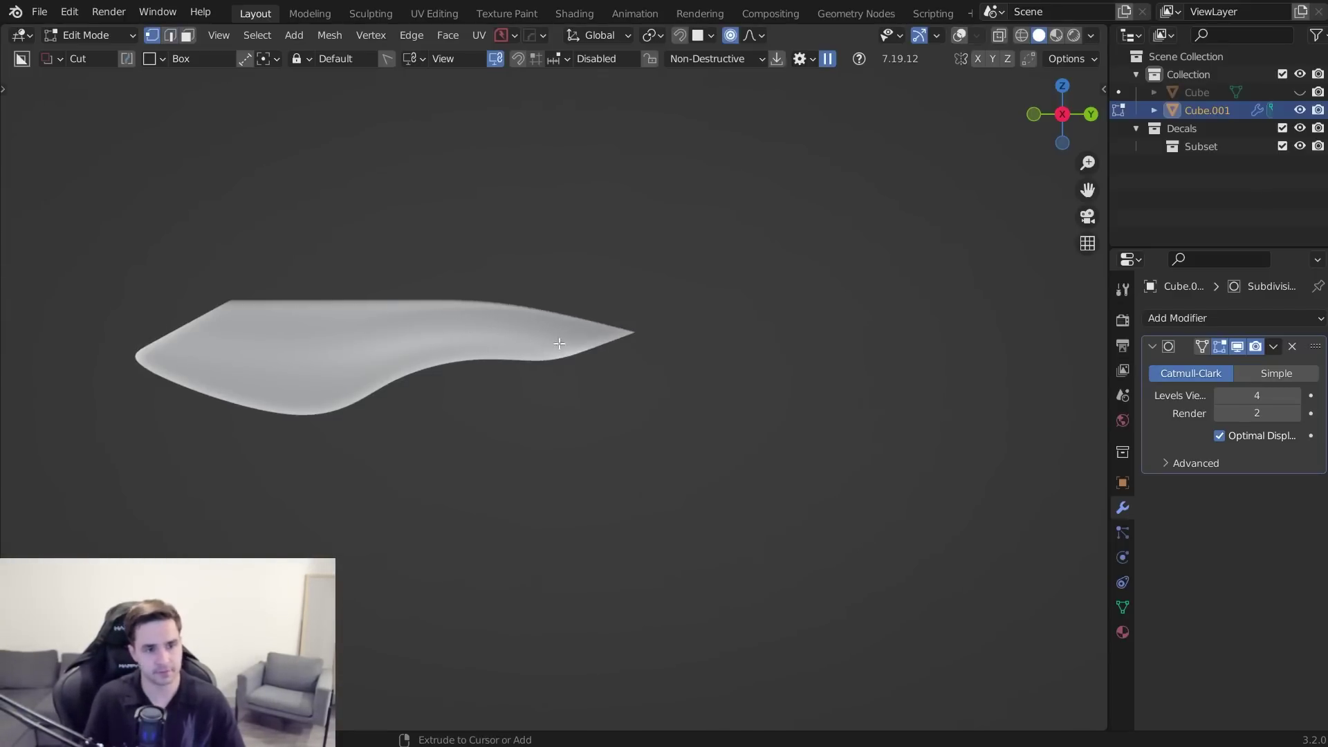
{"action": "key", "text": "ctrl+z"}
{"action": "key", "text": "Tab"}
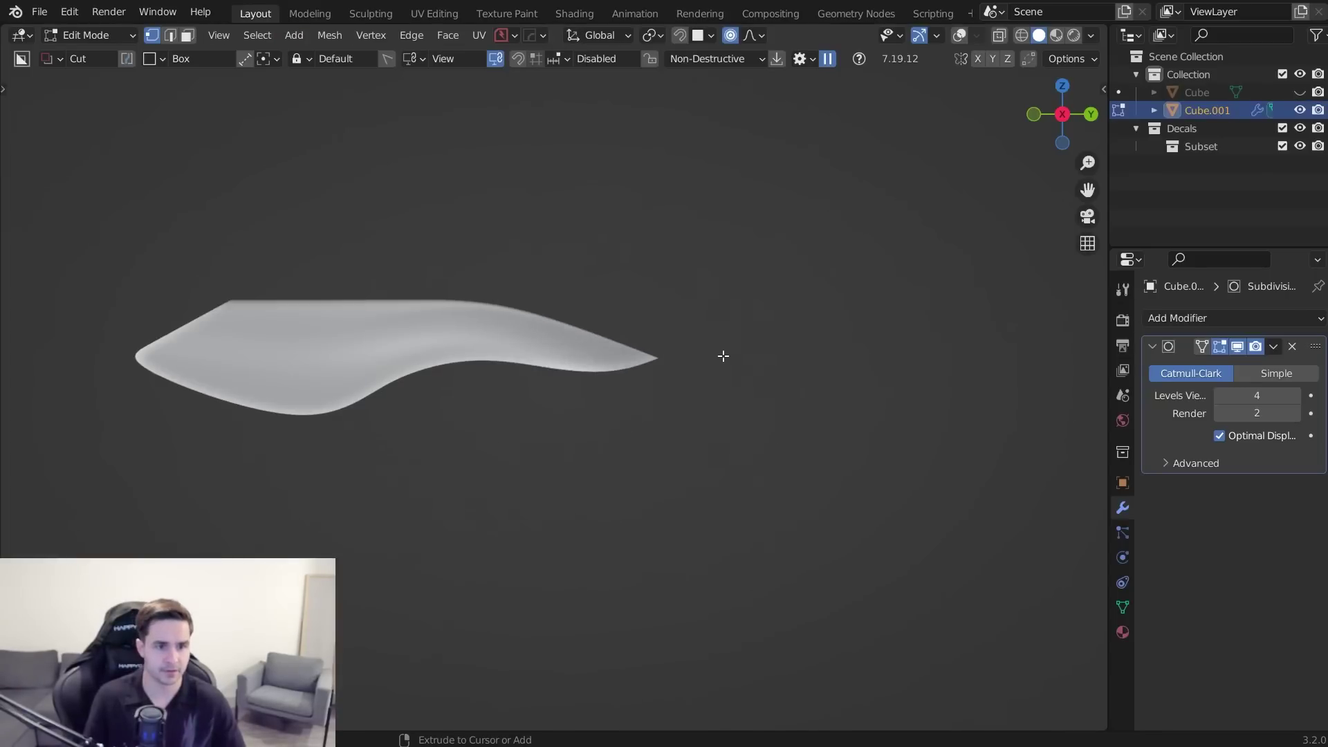
{"action": "left_click", "coordinate": [959, 35]}
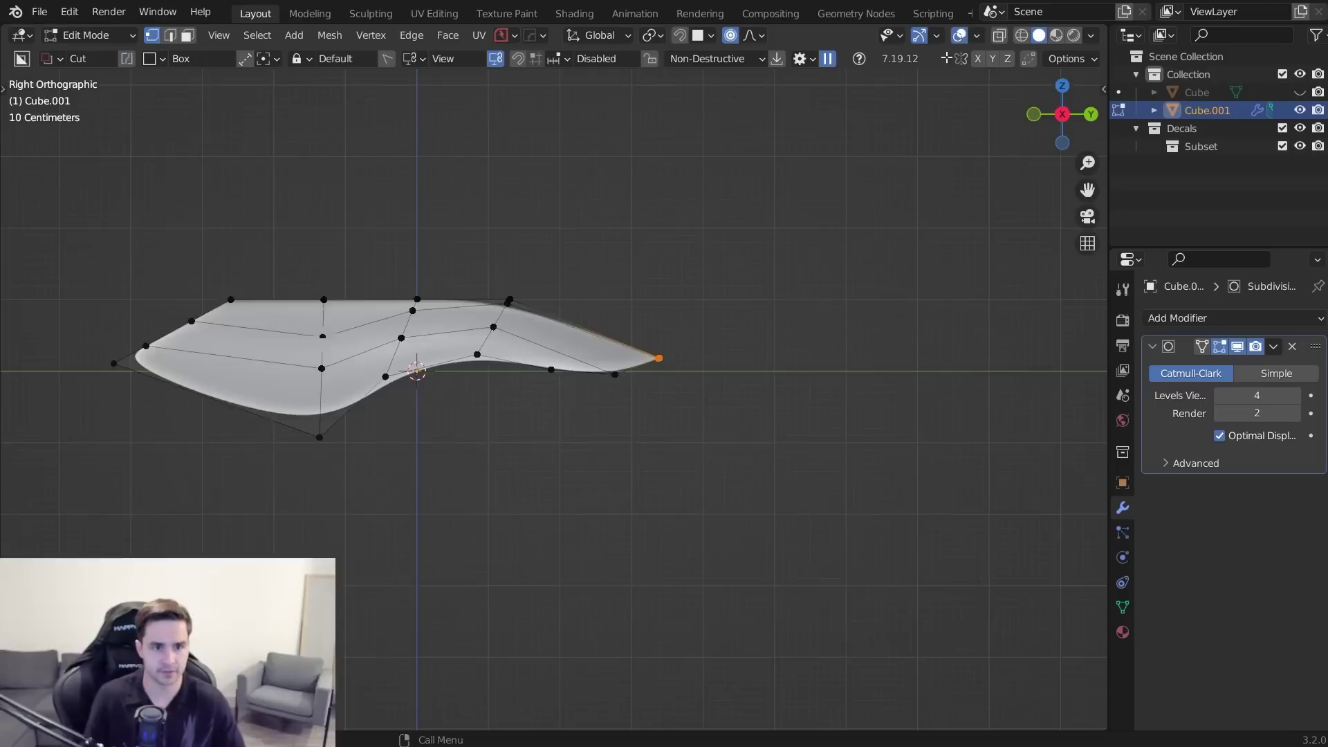
- Slide the supporting-loop vertex at the +Y end away from the upper corner to loosen the crease
{"action": "middle_click_drag", "start_coordinate": [726, 415], "coordinate": [635, 460]}
{"action": "scroll", "coordinate": [634, 459], "scroll_direction": "up", "scroll_amount": 2}
{"action": "key", "text": "Tab"}
{"action": "key", "text": "g"}
{"action": "key", "text": "g"}
{"action": "left_click", "coordinate": [651, 404]}
{"action": "key", "text": "Tab"}
{"action": "middle_click_drag", "start_coordinate": [651, 403], "coordinate": [640, 436]}
{"action": "key", "text": "Tab"}
{"action": "key", "text": "Tab"}
- Try an edge crease on the supporting loop along the shell's side
{"action": "middle_click_drag", "start_coordinate": [669, 285], "coordinate": [368, 285]}
{"action": "scroll", "coordinate": [611, 335], "scroll_direction": "up", "scroll_amount": 4}
{"action": "scroll", "coordinate": [649, 317], "scroll_direction": "down", "scroll_amount": 4}
{"action": "left_click", "coordinate": [649, 316]}
{"action": "key", "text": "Tab"}
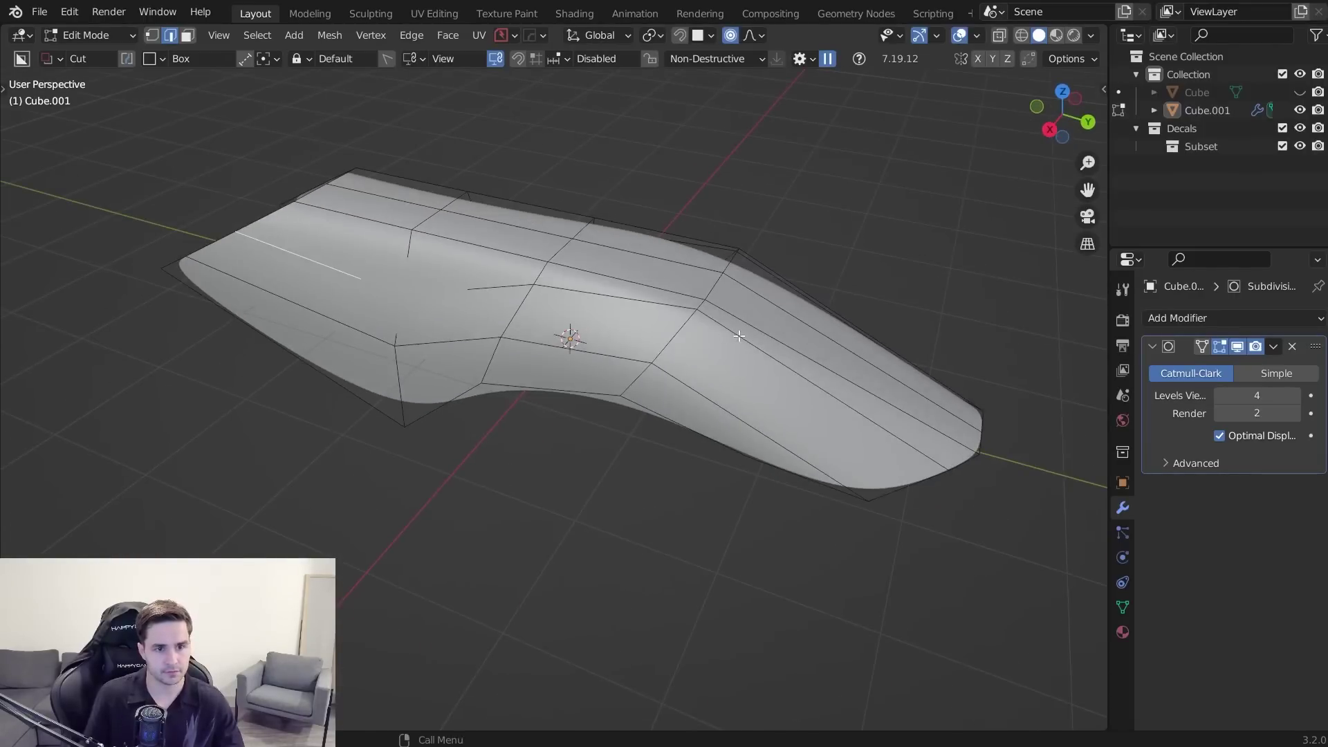
{"action": "key", "text": "shift+e"}
{"action": "left_click", "coordinate": [817, 491]}
{"action": "middle_click_drag", "start_coordinate": [817, 491], "coordinate": [715, 420]}
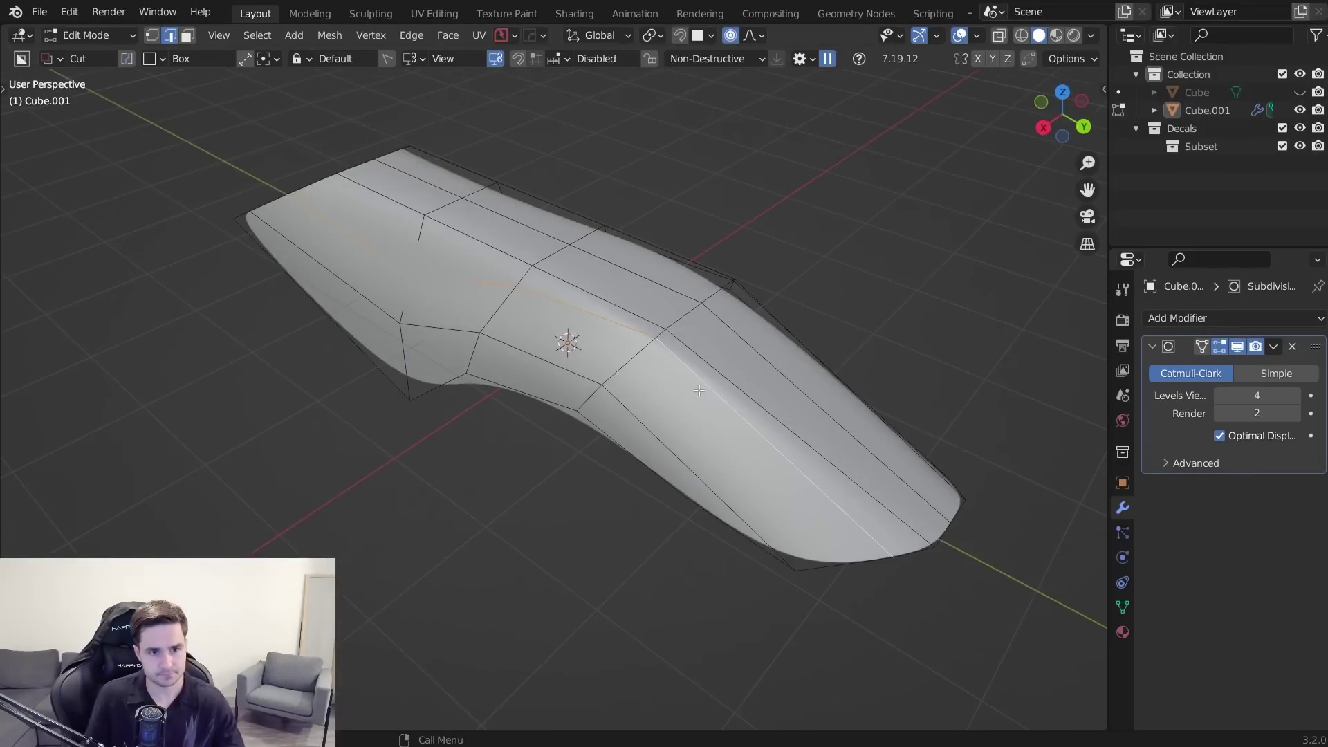
- Add an edge crease to the upper side edges from mid-length to the +Y end and inspect the highlight
{"action": "key", "text": "shift+e"}
{"action": "left_click", "coordinate": [964, 605]}
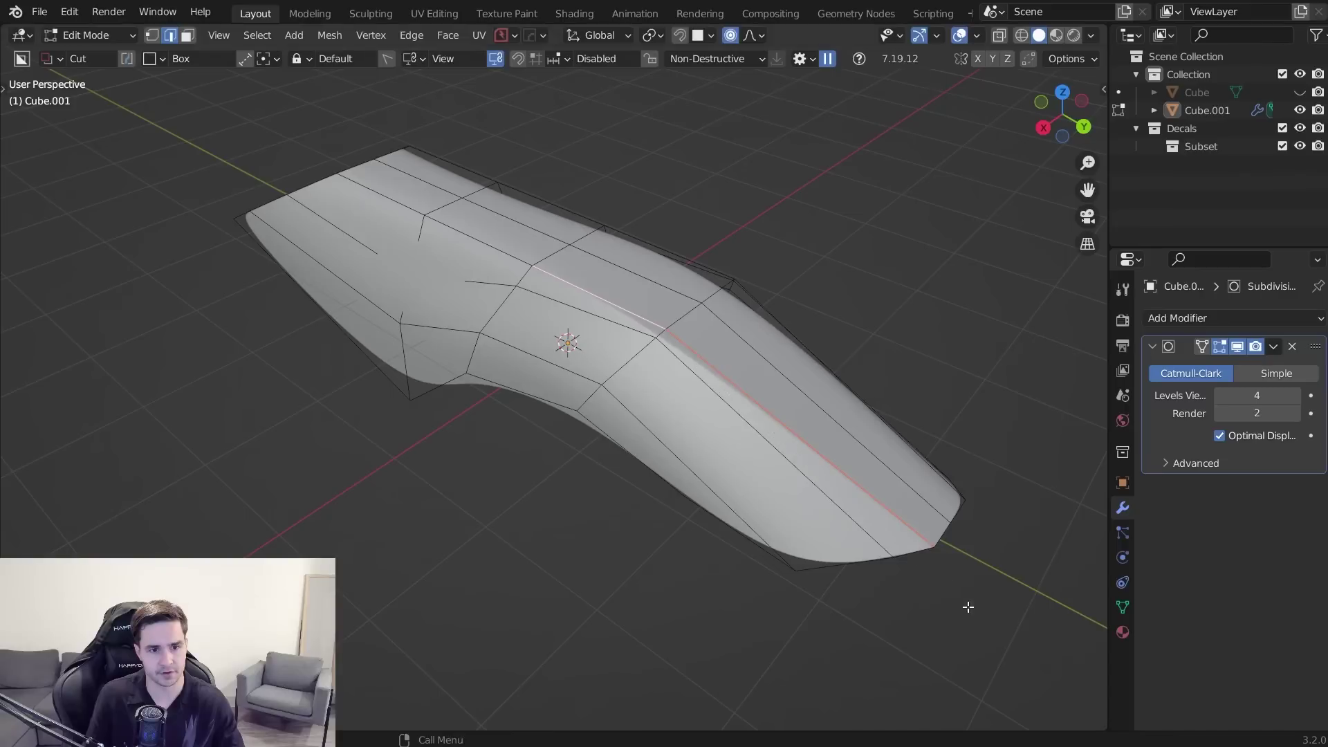
{"action": "key", "text": "Tab"}
{"action": "scroll", "coordinate": [836, 373], "scroll_direction": "down", "scroll_amount": 2}
{"action": "middle_click_drag", "start_coordinate": [836, 372], "coordinate": [777, 385]}
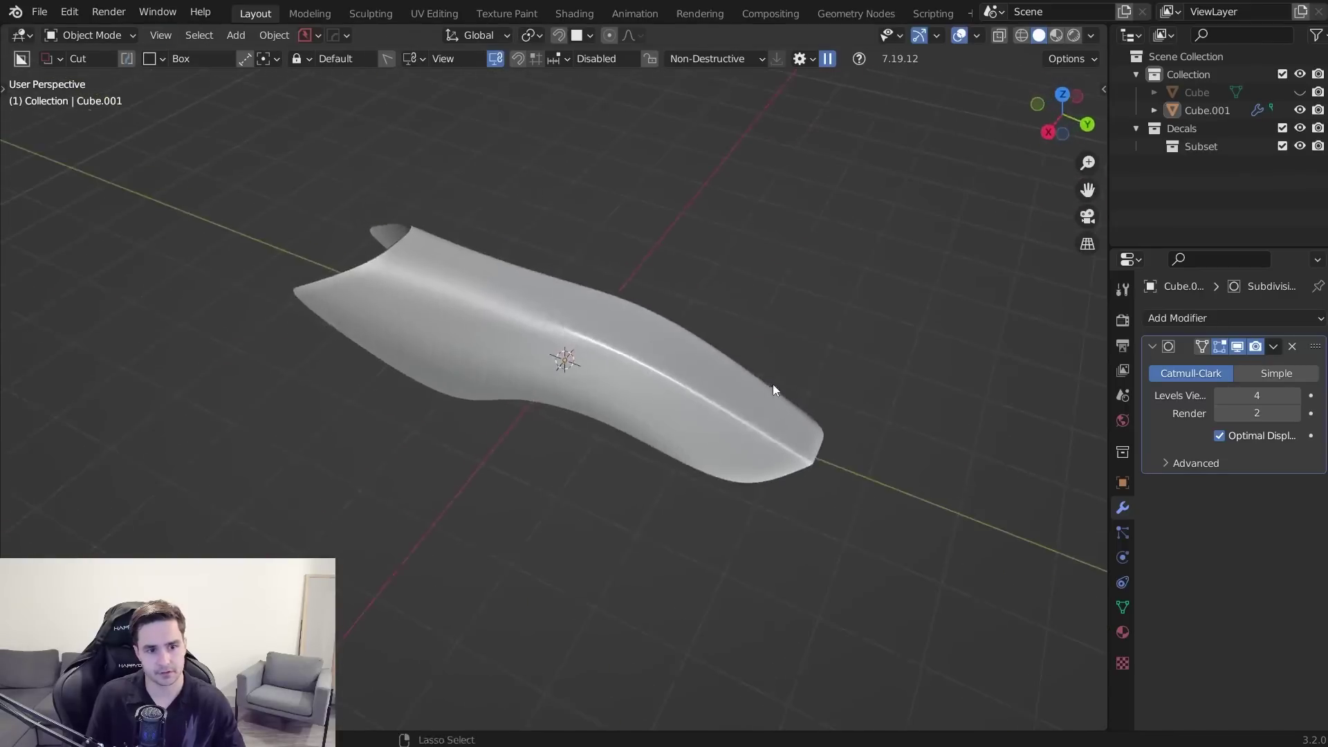
- Crease the entire upper side edge loop to 1.00 and inspect the sharp edge in object mode
{"action": "key", "text": "Tab"}
{"action": "scroll", "coordinate": [653, 365], "scroll_direction": "up", "scroll_amount": 2}
{"action": "left_click", "coordinate": [767, 376], "text": "alt"}
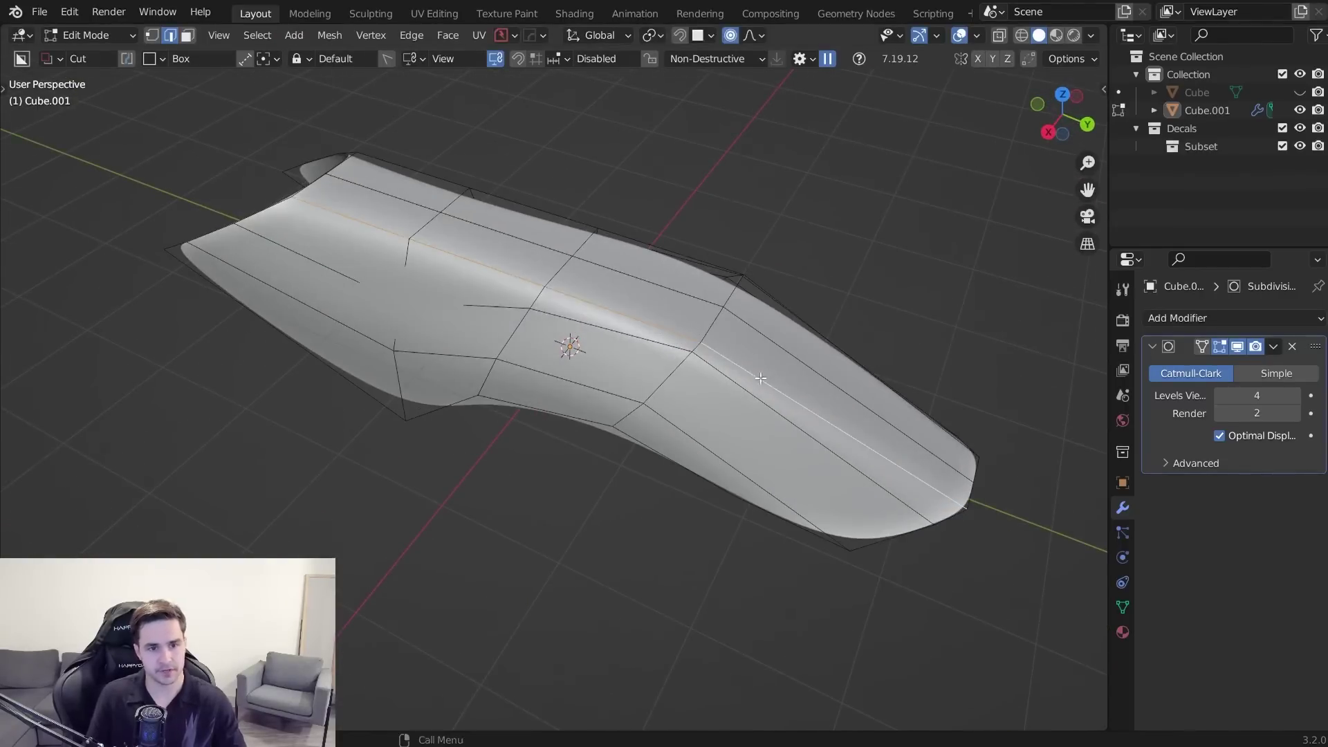
{"action": "scroll", "coordinate": [765, 376], "scroll_direction": "down", "scroll_amount": 2}
{"action": "key", "text": "shift+e"}
{"action": "left_click", "coordinate": [951, 560]}
{"action": "key", "text": "Tab"}
{"action": "middle_click_drag", "start_coordinate": [767, 281], "coordinate": [803, 246]}
{"action": "middle_click_drag", "start_coordinate": [677, 242], "coordinate": [599, 341]}
- Set the crease of the upper side loop's edge segment nearest the -Y end to 0
{"action": "key", "text": "Tab"}
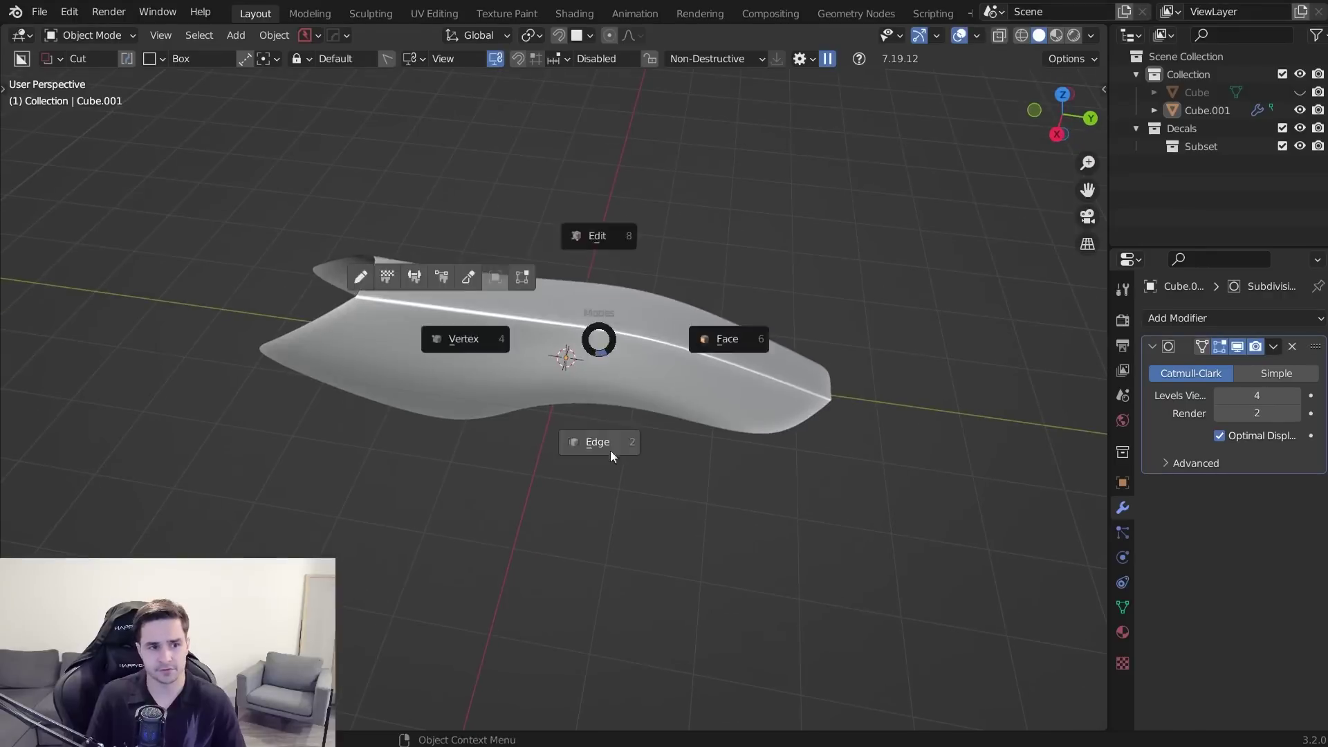
{"action": "left_click", "coordinate": [613, 448]}
{"action": "key", "text": "n"}
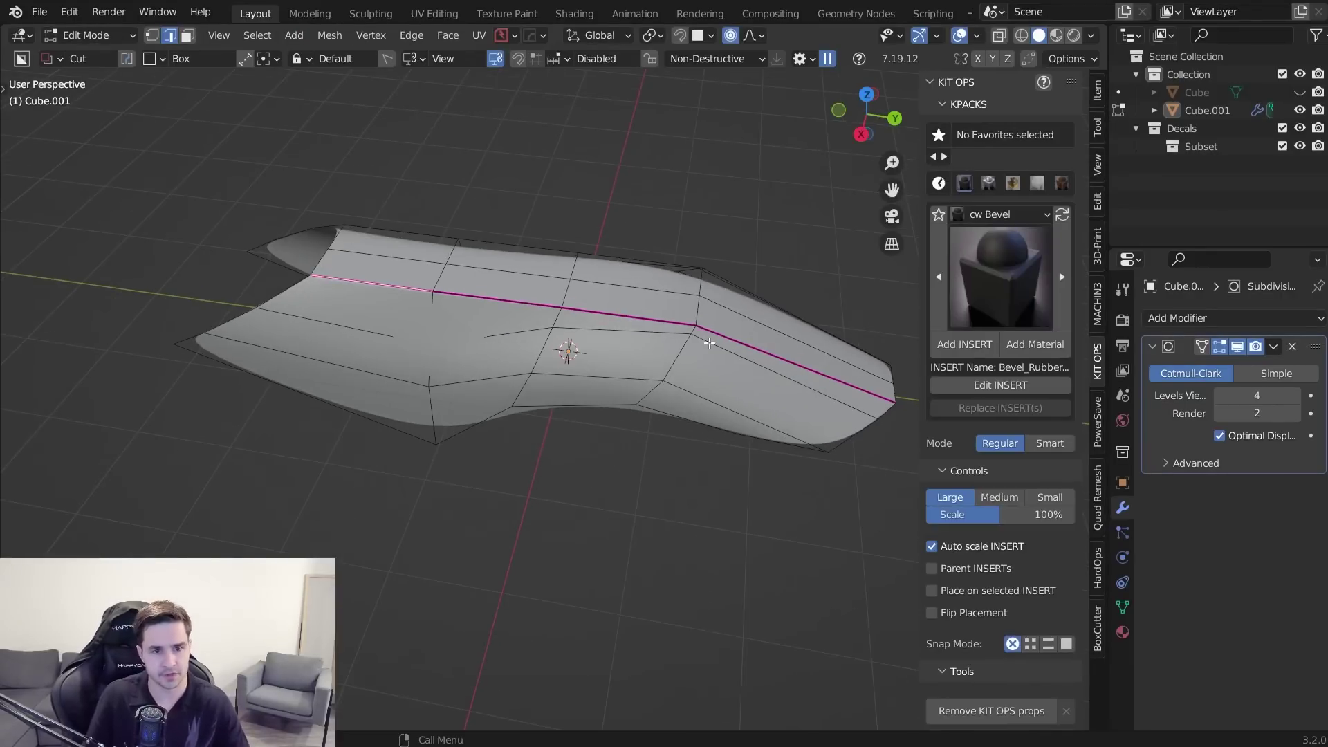
{"action": "left_click", "coordinate": [1098, 89]}
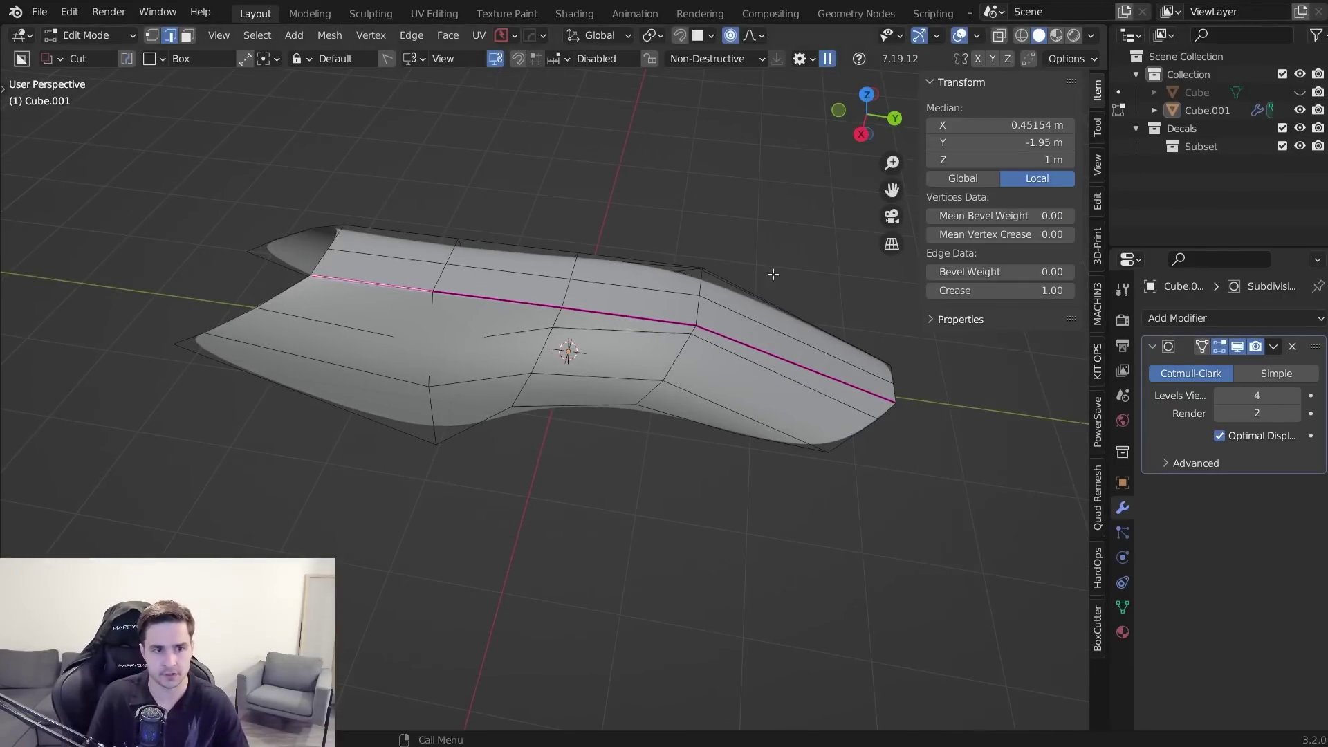
{"action": "left_click", "coordinate": [1011, 292]}
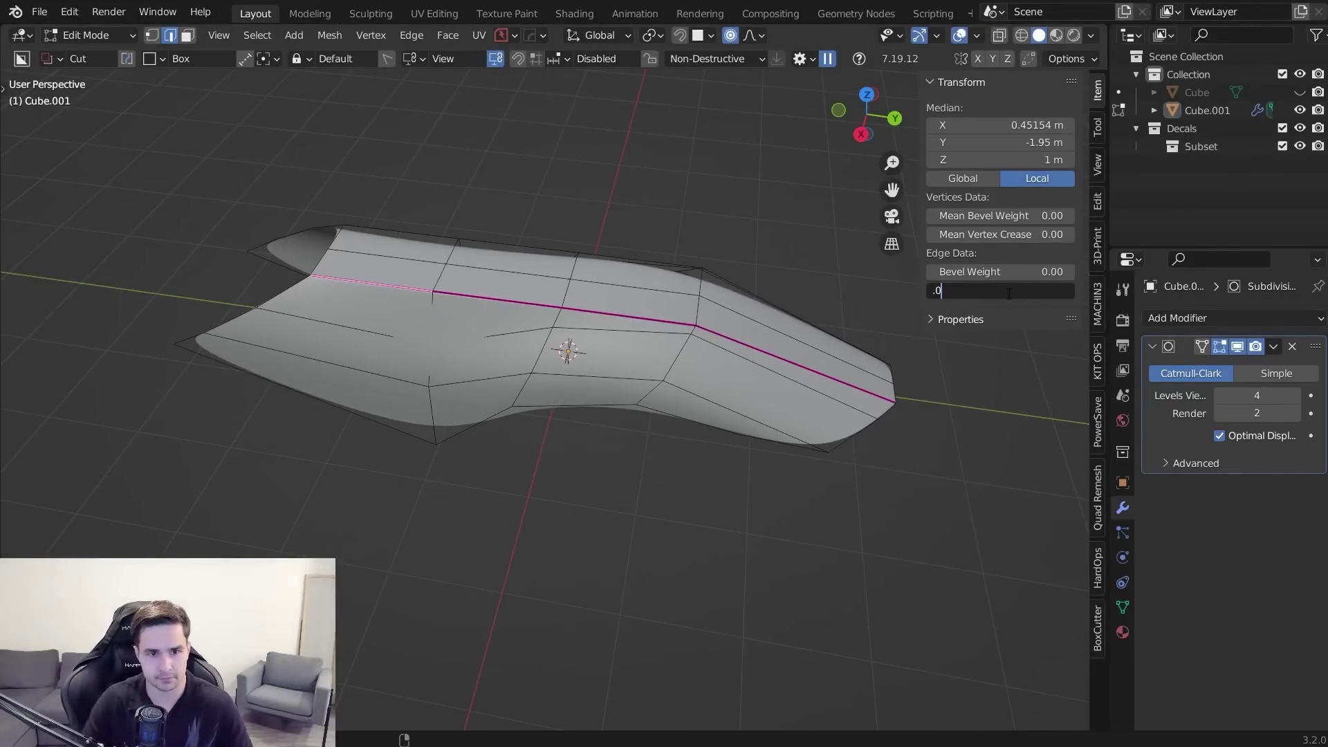
{"action": "key", "text": "Return"}
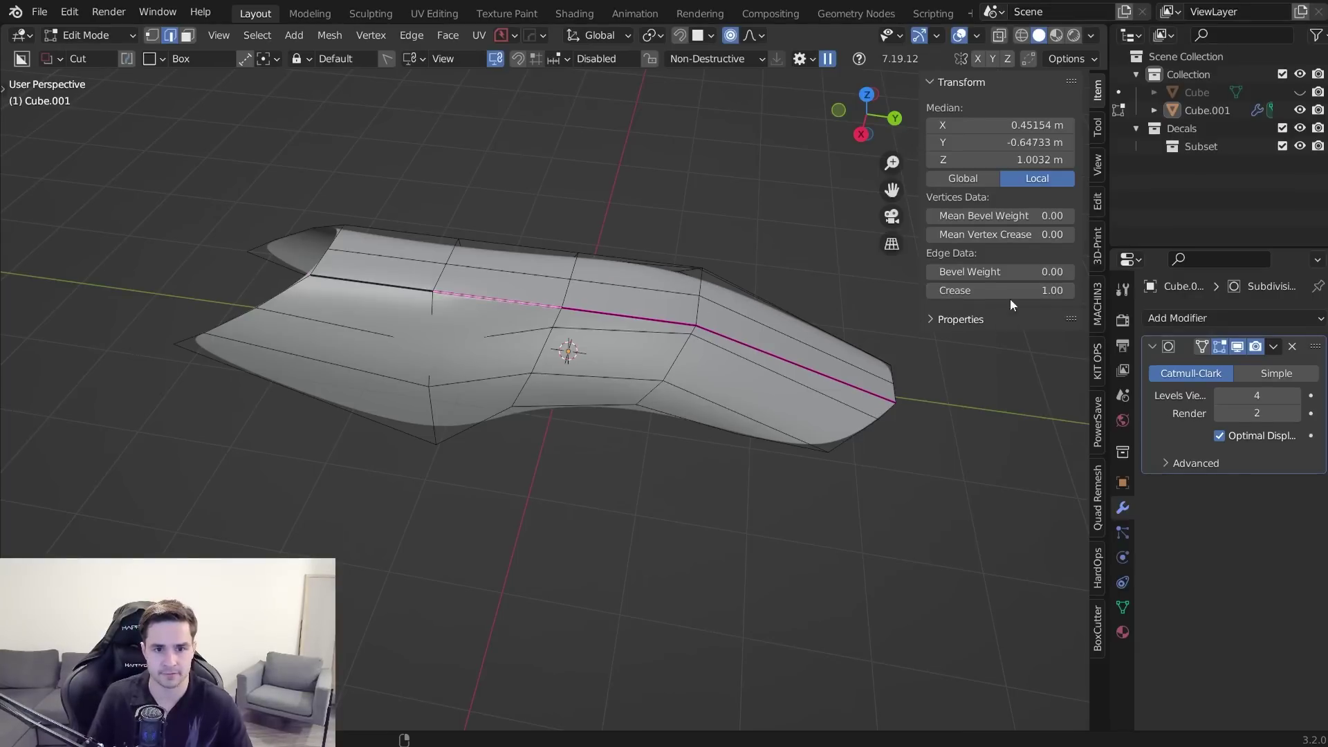
- Lower the crease of the upper side loop's second edge segment from the -Y end and check the fade in object mode
{"action": "key", "text": "Return"}
{"action": "key", "text": "Tab"}
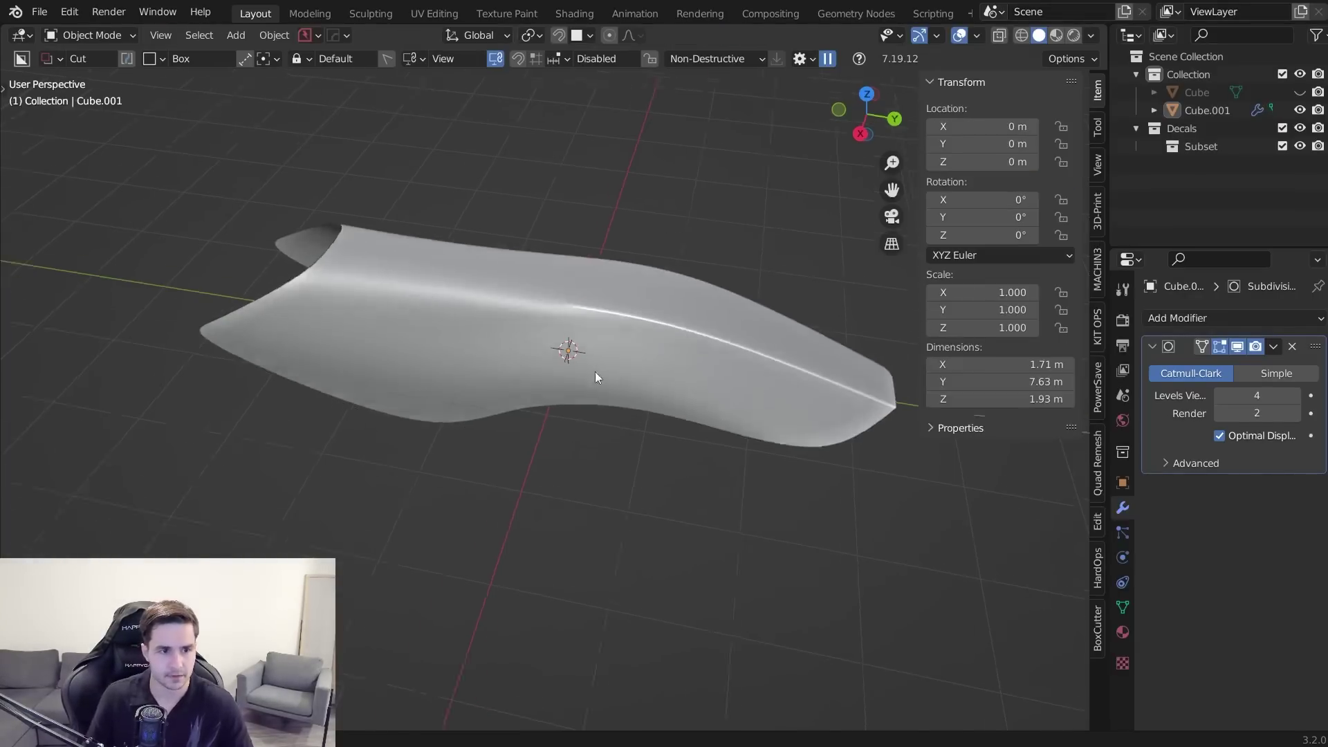
{"action": "middle_click_drag", "start_coordinate": [620, 396], "coordinate": [539, 367]}
- Lower the crease of the upper side loop's segments toward the +Y end and check the surface in object mode
{"action": "key", "text": "Tab"}
{"action": "left_click", "coordinate": [593, 436]}
{"action": "left_click", "coordinate": [614, 323]}
{"action": "key", "text": "Return"}
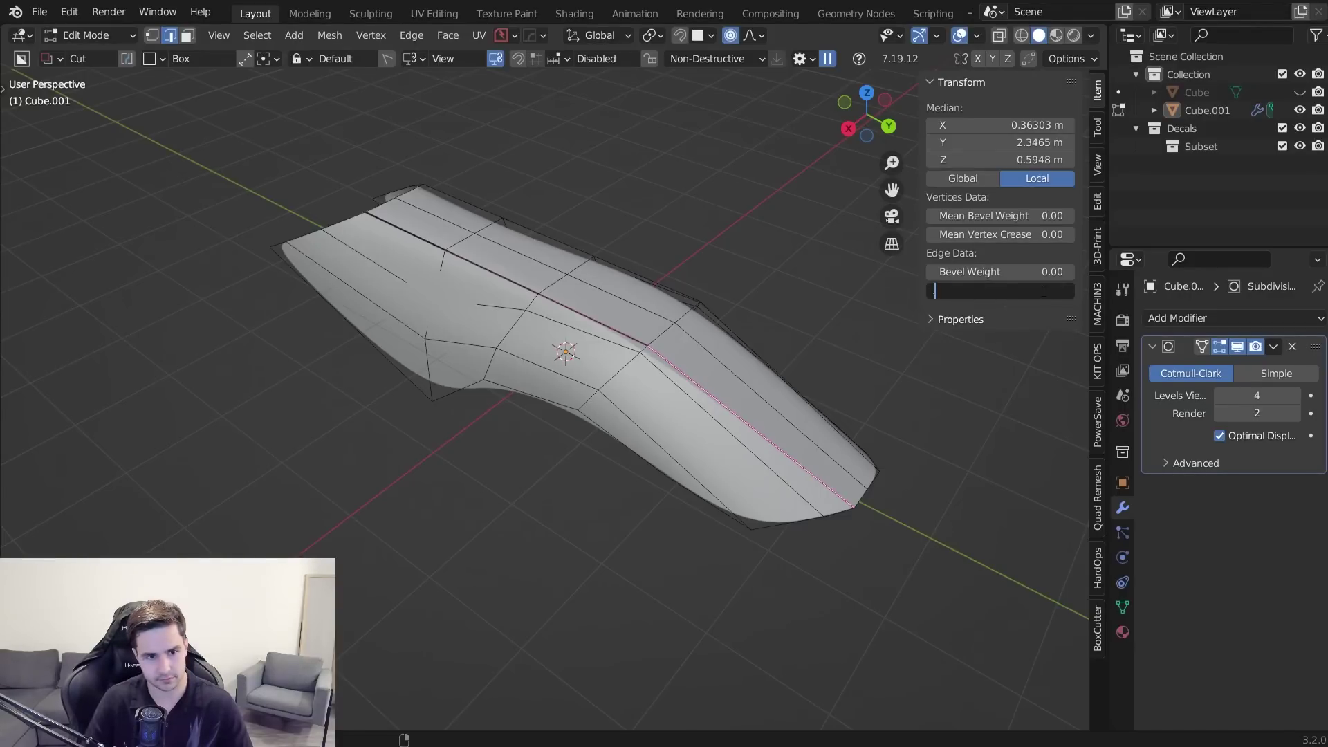
{"action": "key", "text": "Tab"}
{"action": "middle_click_drag", "start_coordinate": [780, 463], "coordinate": [616, 303]}
- Hide the viewport overlays and adjust the crease of the upper side loop's +Y end segment to 0.37
{"action": "key", "text": "Tab"}
{"action": "left_click", "coordinate": [961, 35]}
{"action": "left_click_drag", "start_coordinate": [1000, 290], "coordinate": [986, 290]}
{"action": "middle_click_drag", "start_coordinate": [692, 388], "coordinate": [598, 299]}
{"action": "left_click", "coordinate": [521, 413]}
{"action": "left_click_drag", "start_coordinate": [1017, 290], "coordinate": [1006, 290]}
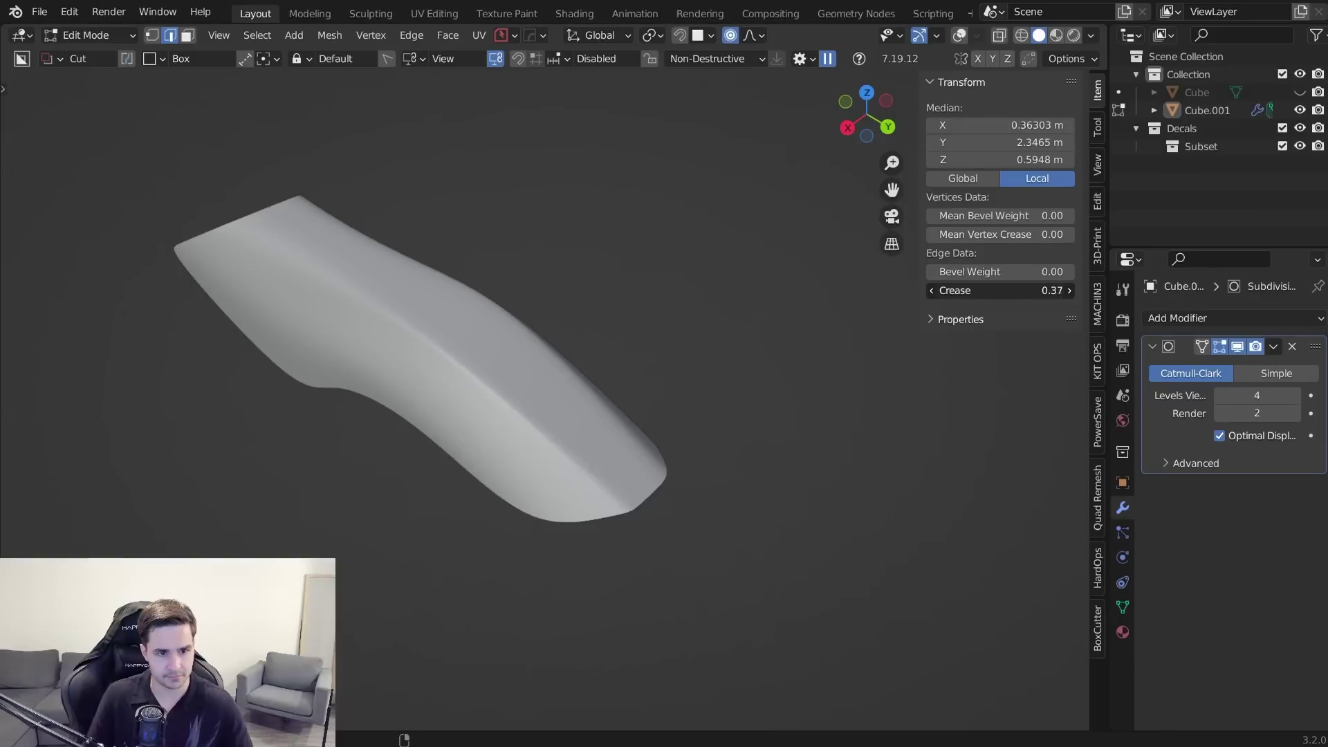
- Restore the viewport overlays and examine the softened side crease in object mode from several angles
{"action": "middle_click_drag", "start_coordinate": [830, 291], "coordinate": [439, 455]}
{"action": "left_click", "coordinate": [964, 36]}
{"action": "key", "text": "Tab"}
{"action": "key", "text": "Tab"}
{"action": "key", "text": "3"}
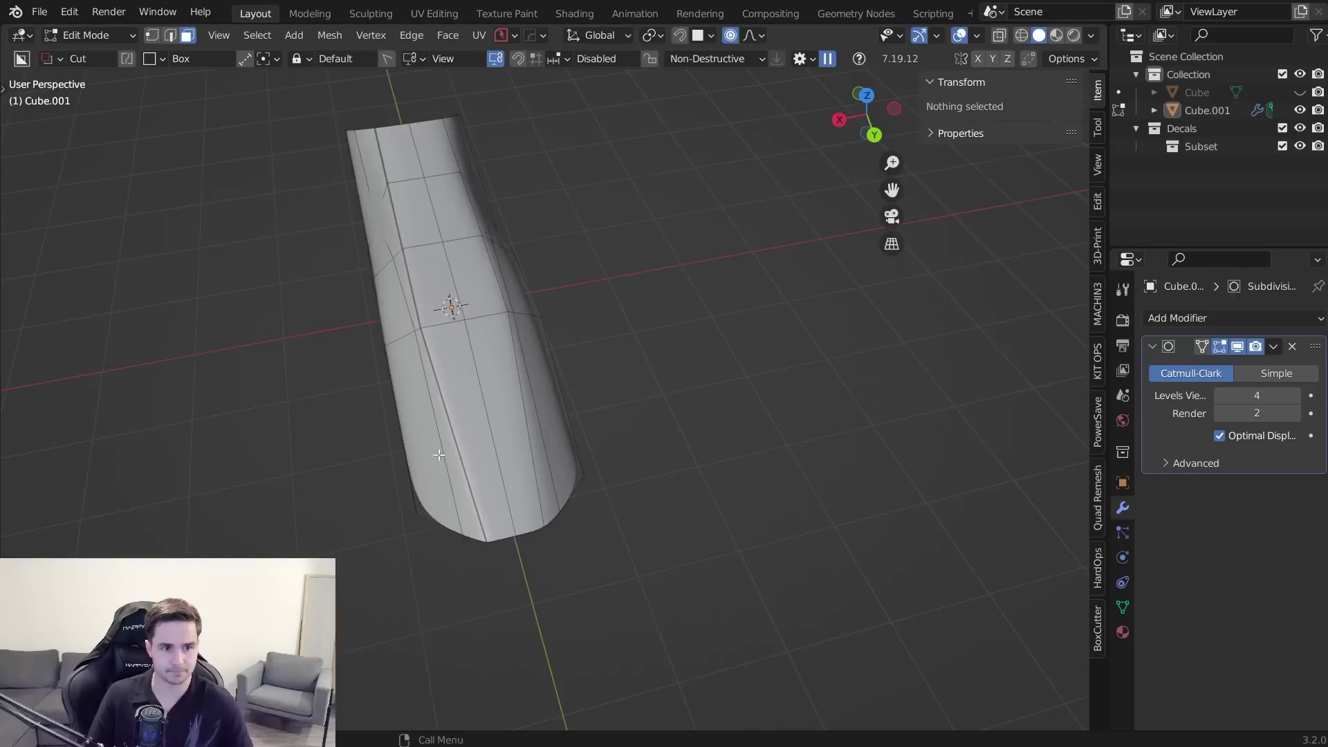
{"action": "key", "text": "Tab"}
{"action": "middle_click_drag", "start_coordinate": [575, 332], "coordinate": [498, 380]}
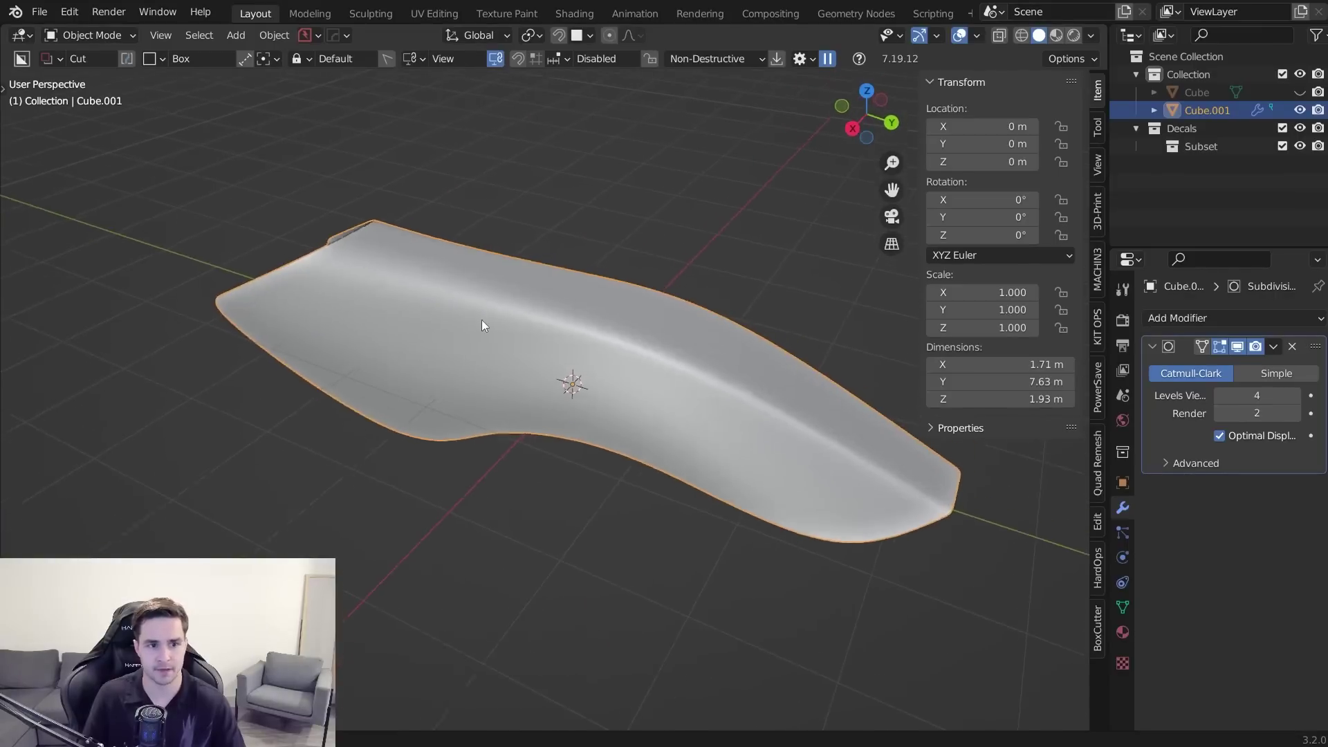
{"action": "middle_click_drag", "start_coordinate": [485, 321], "coordinate": [480, 258], "text": "shift"}
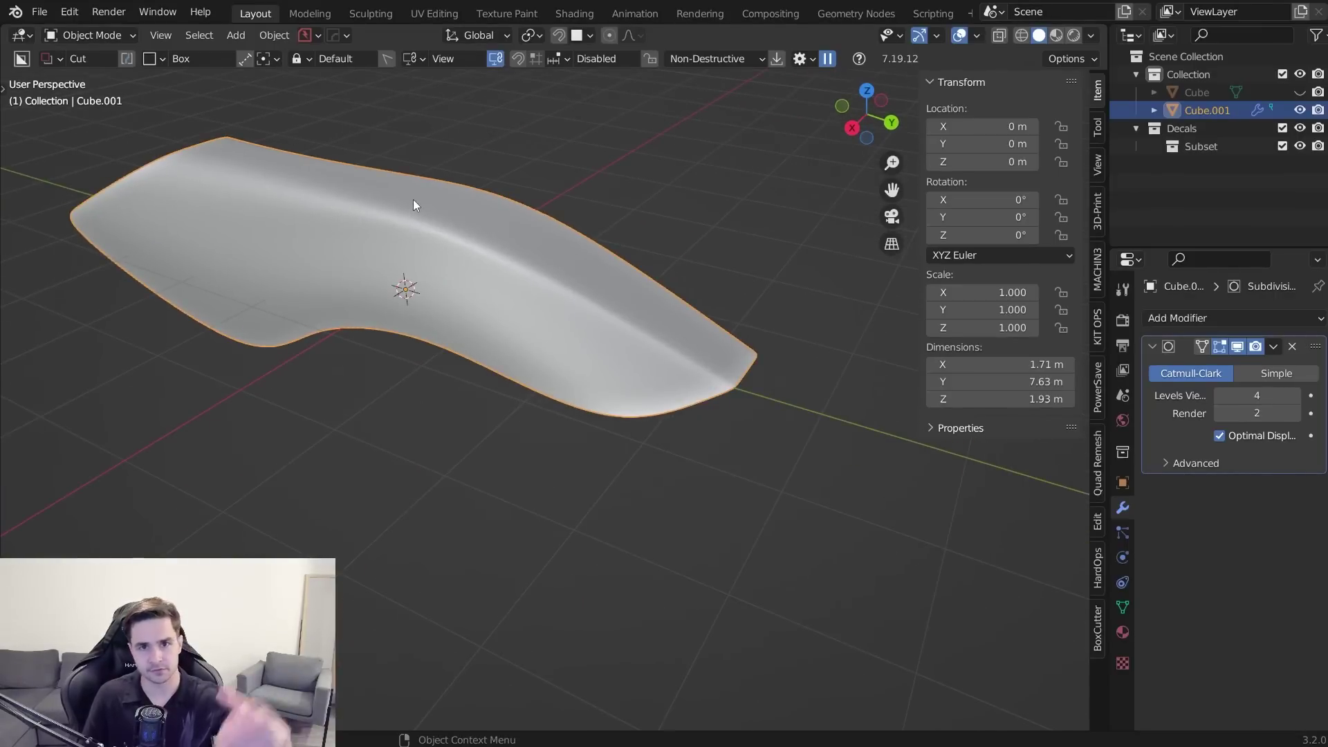
- Turn off proportional editing and slide the vertex just below the upper side loop down toward the lower edge near the bend
{"action": "key", "text": "Tab"}
{"action": "key", "text": "Tab"}
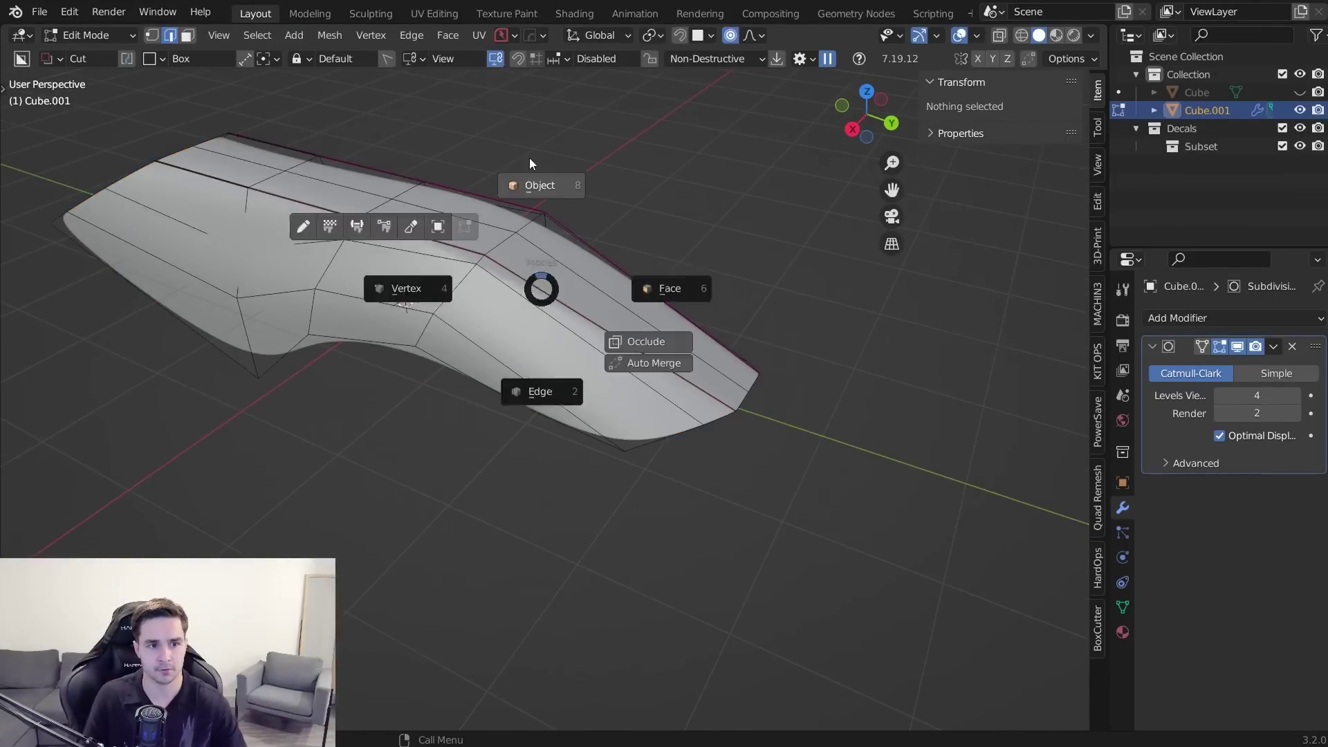
{"action": "left_click", "coordinate": [541, 222]}
{"action": "middle_click_drag", "start_coordinate": [568, 296], "coordinate": [593, 317]}
{"action": "key", "text": "Tab"}
{"action": "left_click", "coordinate": [511, 297]}
{"action": "key", "text": "g"}
{"action": "key", "text": "g"}
{"action": "right_click", "coordinate": [496, 311]}
{"action": "key", "text": "o"}
{"action": "key", "text": "g"}
{"action": "key", "text": "g"}
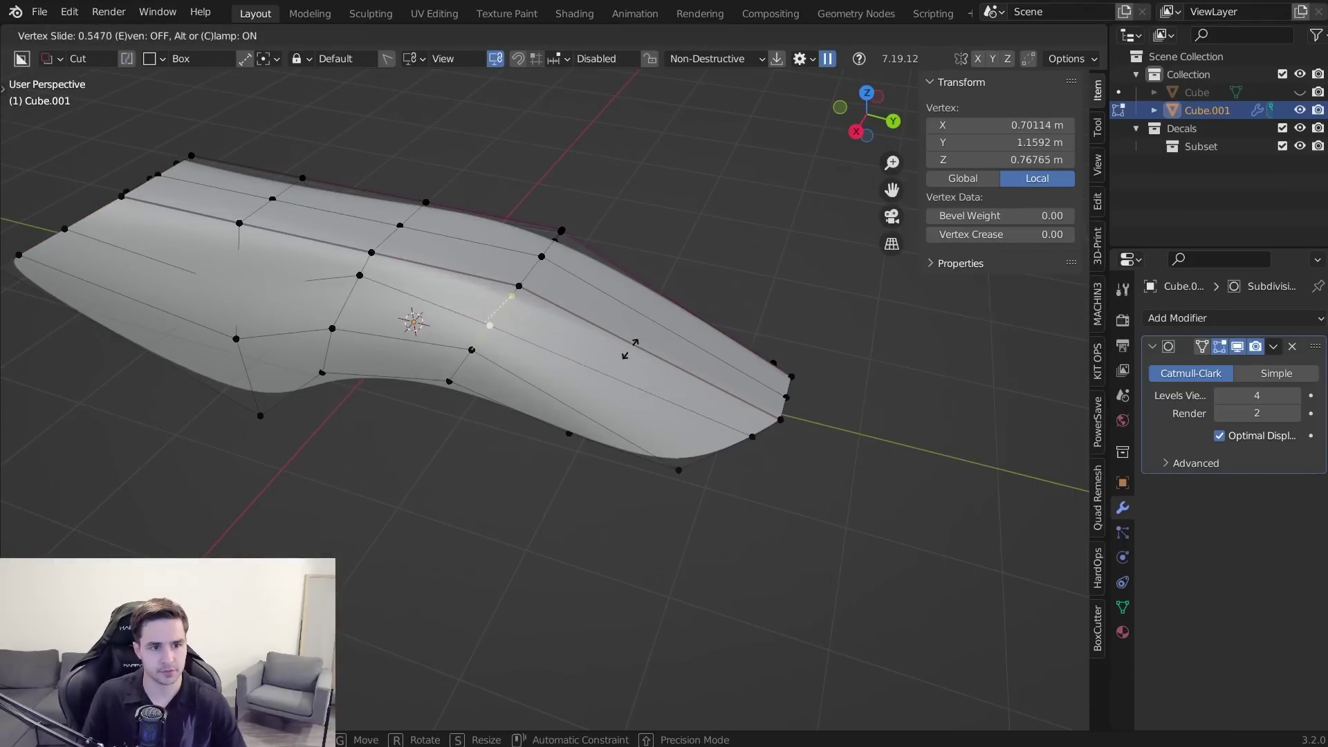
{"action": "left_click", "coordinate": [642, 338]}
{"action": "key", "text": "Tab"}
{"action": "middle_click_drag", "start_coordinate": [686, 243], "coordinate": [768, 337]}
- Move the two lower side edges toward the +Y end outward along X, to a median X of about 1.03 m
{"action": "key", "text": "KP_3"}
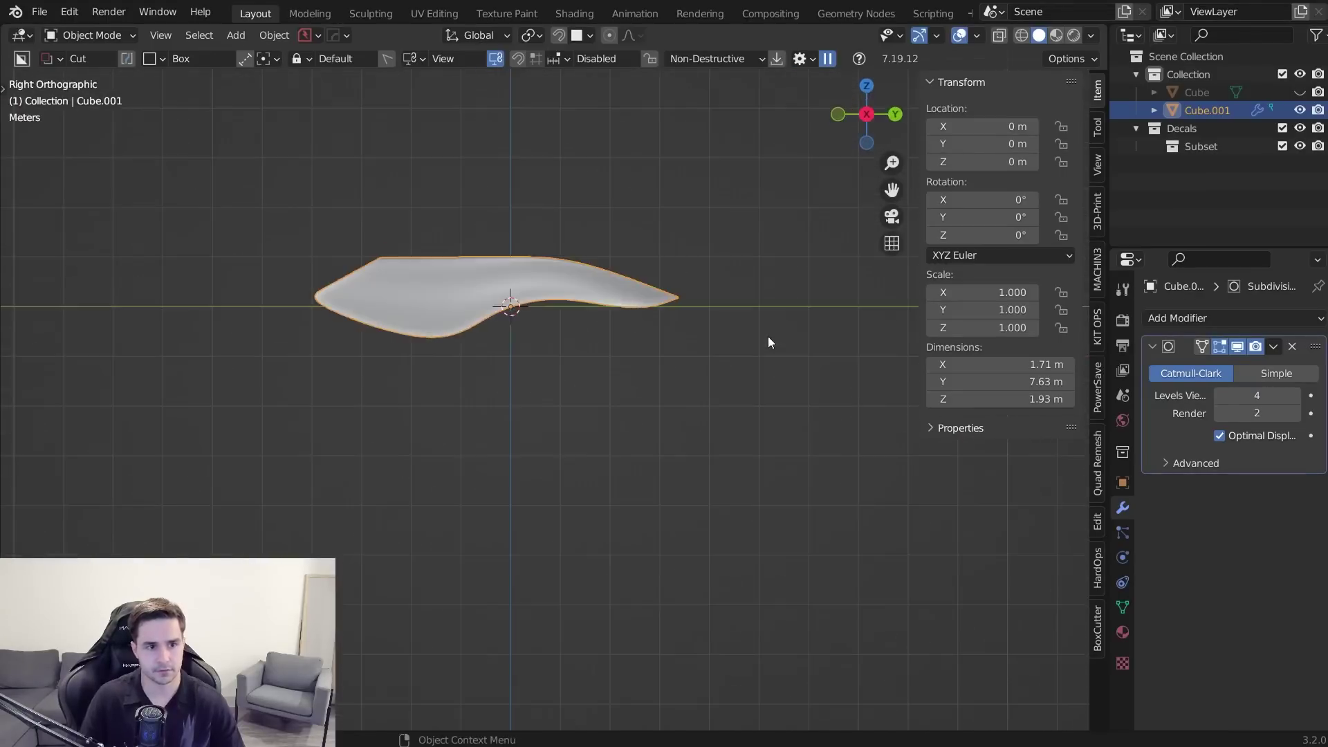
{"action": "middle_click_drag", "start_coordinate": [617, 339], "coordinate": [627, 374]}
{"action": "scroll", "coordinate": [627, 367], "scroll_direction": "up", "scroll_amount": 3}
{"action": "key", "text": "Tab"}
{"action": "key", "text": "2"}
{"action": "middle_click_drag", "start_coordinate": [626, 321], "coordinate": [679, 380]}
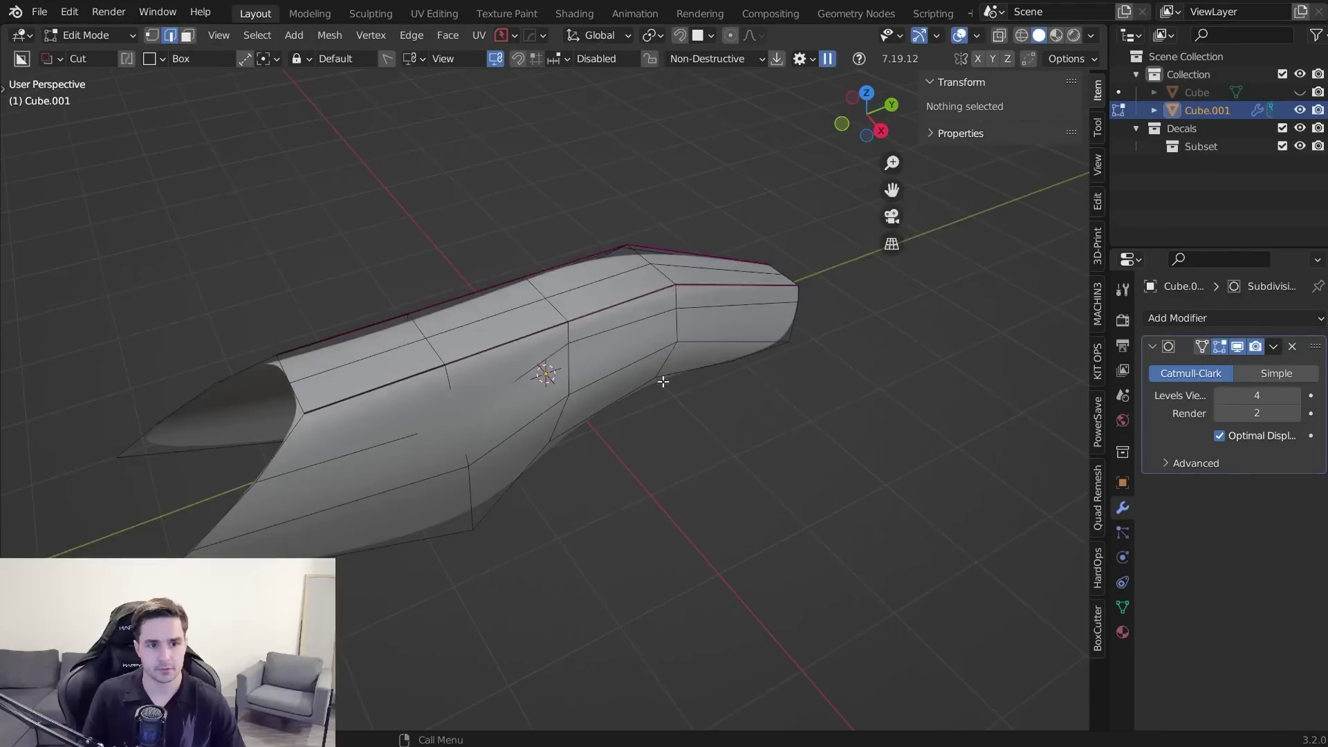
{"action": "left_click", "coordinate": [609, 380]}
{"action": "left_click", "coordinate": [733, 352], "text": "shift"}
{"action": "middle_click_drag", "start_coordinate": [764, 377], "coordinate": [647, 342]}
{"action": "key", "text": "g"}
{"action": "key", "text": "x"}
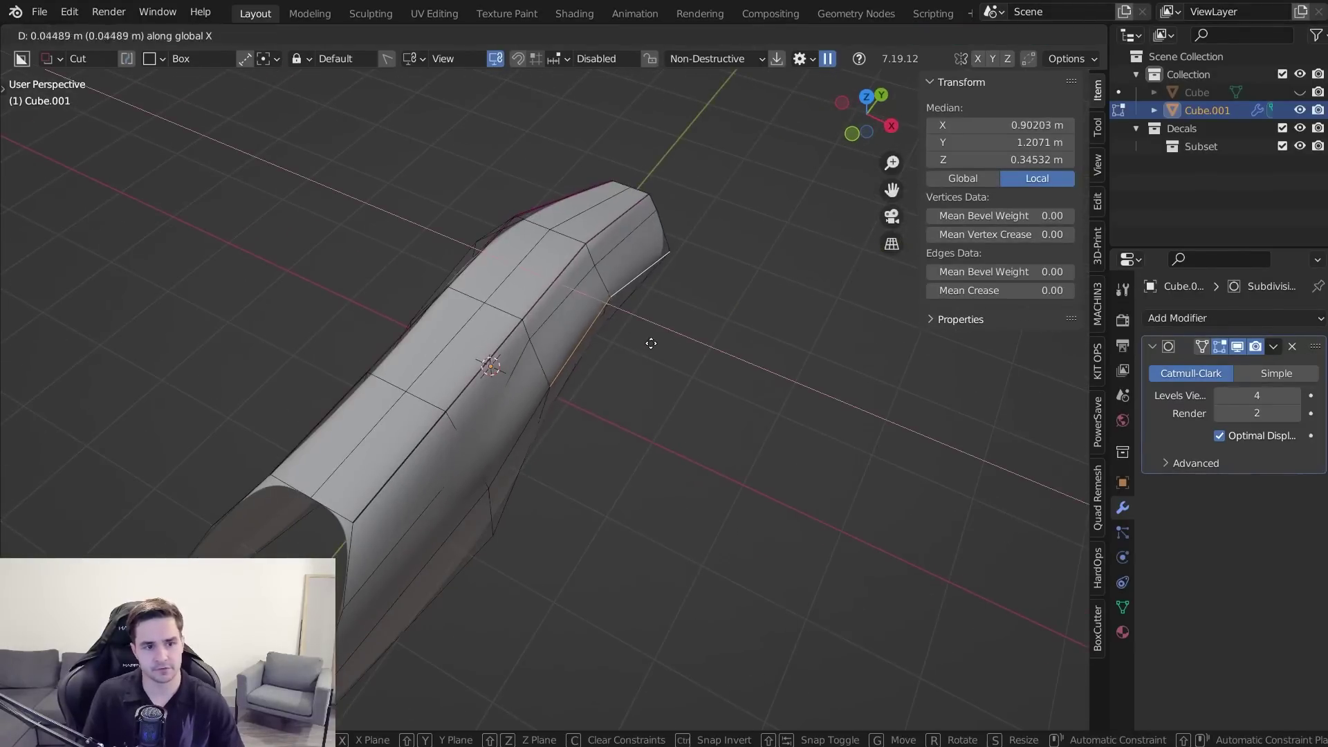
{"action": "left_click", "coordinate": [661, 347]}
- Inspect the widened lower side in object mode and undo the recent edits
{"action": "key", "text": "Tab"}
{"action": "middle_click_drag", "start_coordinate": [724, 309], "coordinate": [533, 344]}
{"action": "key", "text": "ctrl+z"}
{"action": "key", "text": "ctrl+z"}
{"action": "key", "text": "ctrl+z"}
{"action": "key", "text": "ctrl+z"}
{"action": "key", "text": "ctrl+z"}
{"action": "key", "text": "ctrl+z"}
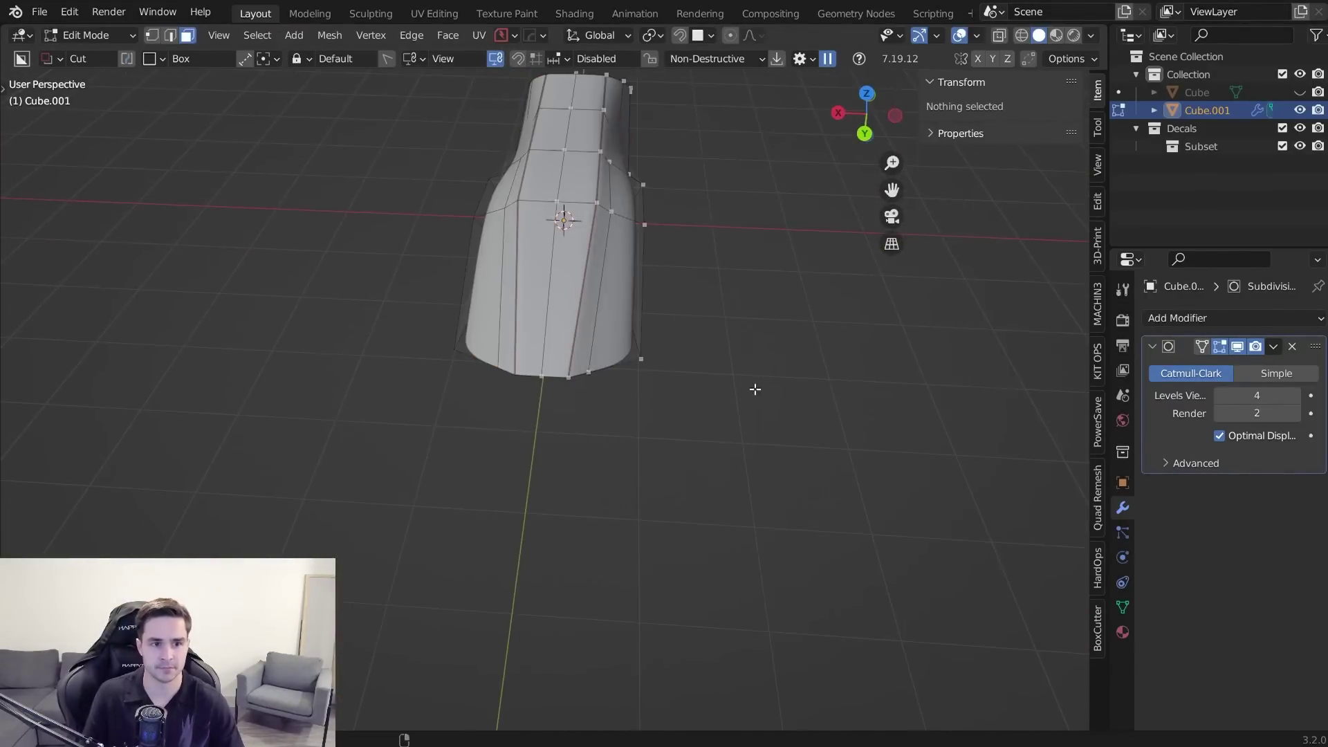
- Try an edge crease of 1.00 on the two lower side edges toward the +Y end
{"action": "middle_click_drag", "start_coordinate": [670, 230], "coordinate": [513, 341]}
{"action": "key", "text": "alt+a"}
{"action": "key", "text": "KP_3"}
{"action": "key", "text": "Tab"}
{"action": "left_click", "coordinate": [555, 257]}
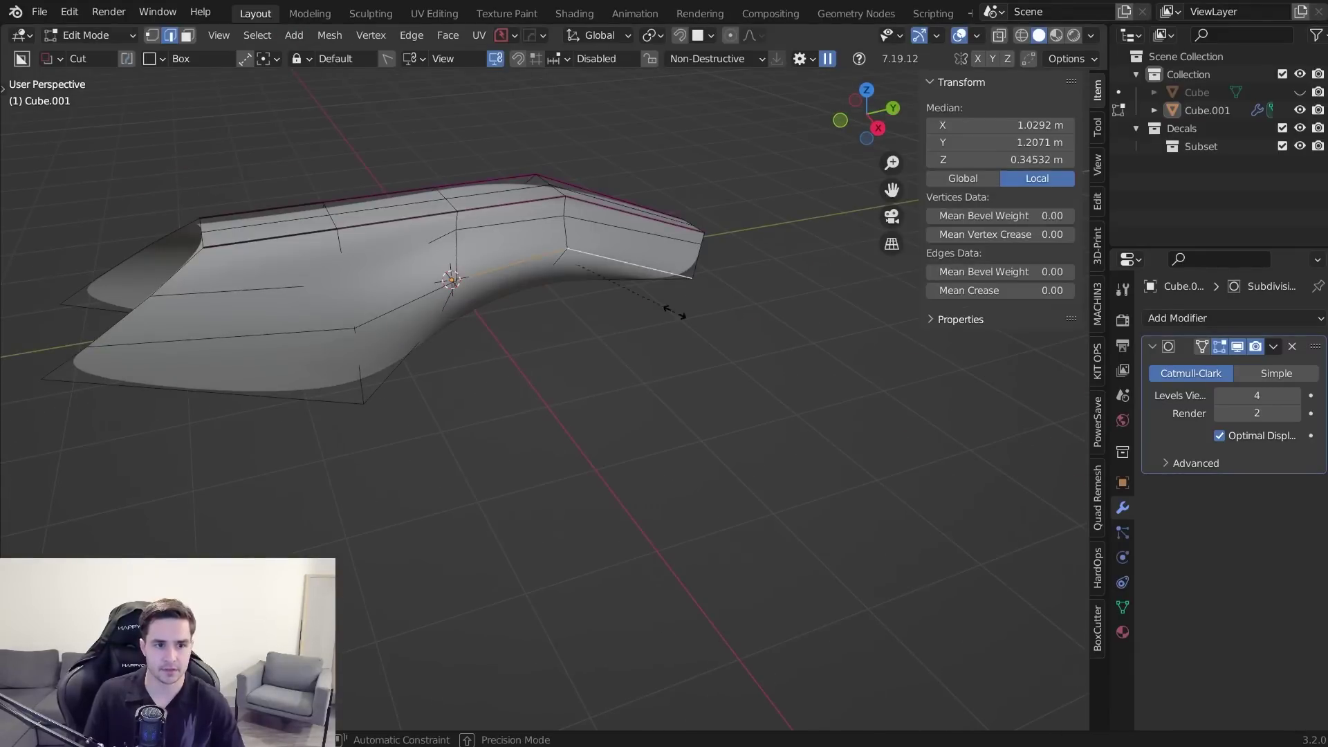
{"action": "key", "text": "Tab"}
{"action": "middle_click_drag", "start_coordinate": [699, 247], "coordinate": [677, 282]}
{"action": "key", "text": "ctrl+z"}
{"action": "key", "text": "ctrl+z"}
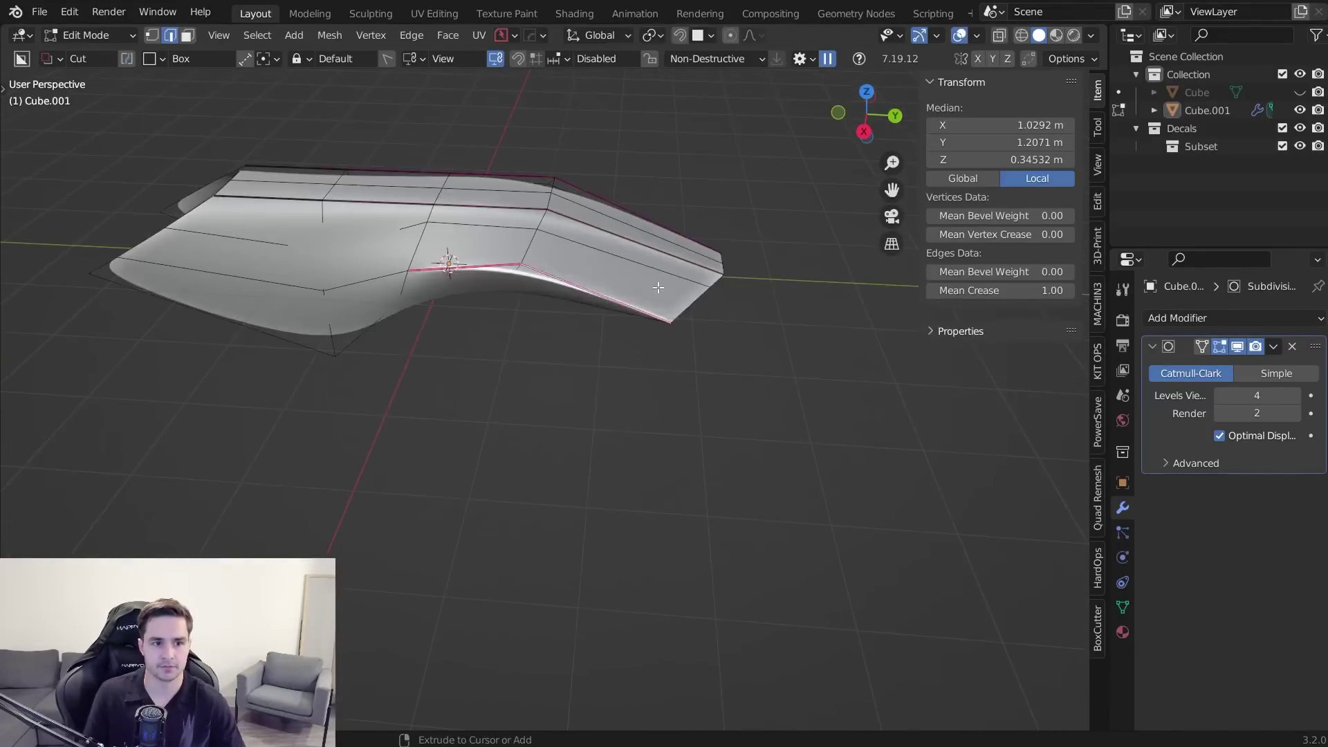
- Undo the strong lower crease and set the lower side edge at the +Y end to a crease of 0.20
{"action": "key", "text": "Tab"}
{"action": "middle_click_drag", "start_coordinate": [726, 273], "coordinate": [661, 315]}
{"action": "key", "text": "ctrl+z"}
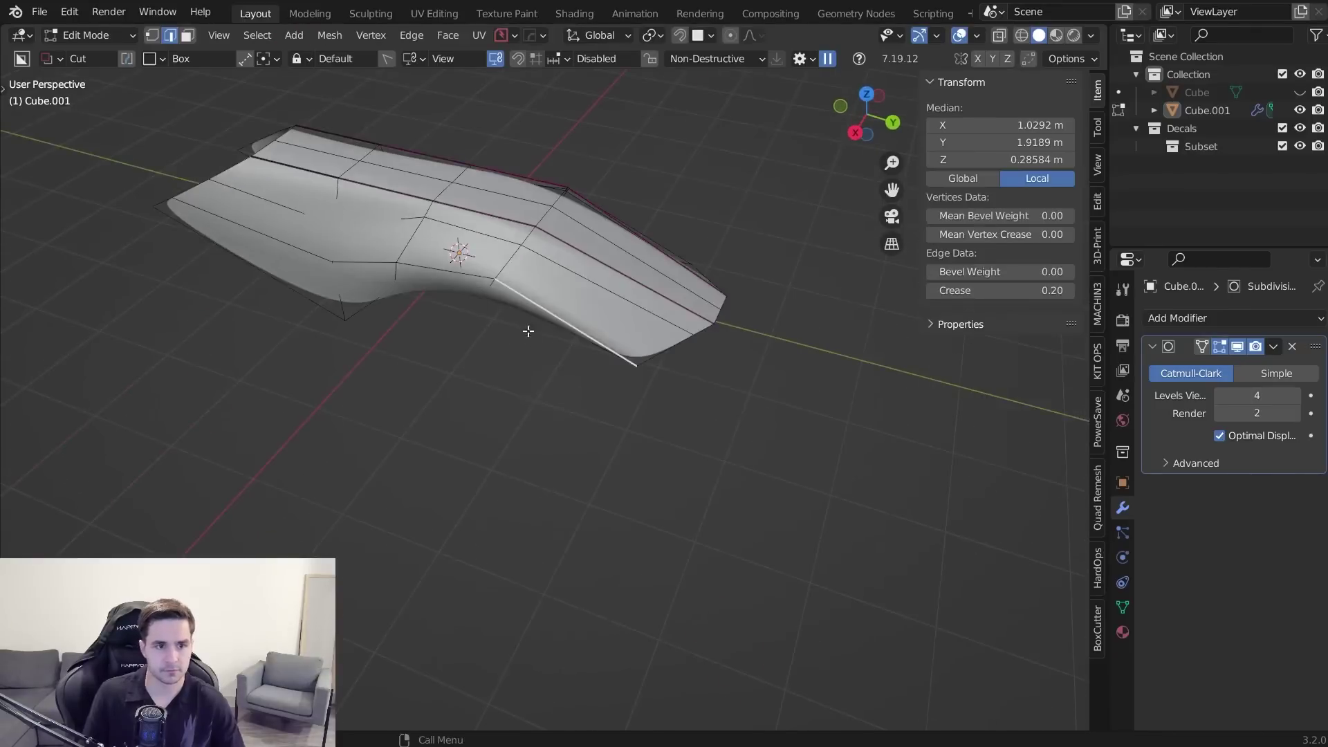
- Examine the lower side's soft crease from several angles, comparing the cage with the smoothed surface
{"action": "key", "text": "Tab"}
{"action": "middle_click_drag", "start_coordinate": [869, 391], "coordinate": [583, 304]}
{"action": "scroll", "coordinate": [582, 304], "scroll_direction": "up", "scroll_amount": 4}
{"action": "key", "text": "Tab"}
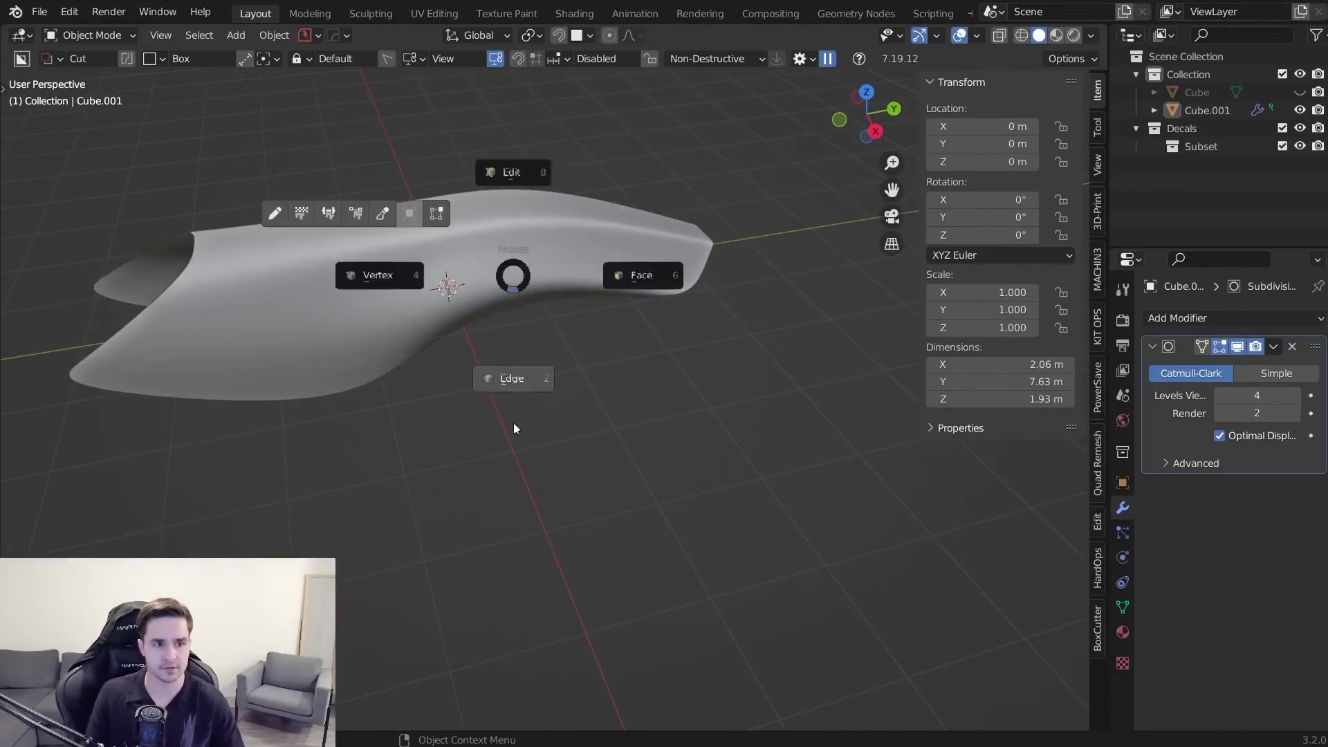
{"action": "scroll", "coordinate": [508, 389], "scroll_direction": "up", "scroll_amount": 3}
{"action": "key", "text": "Tab"}
{"action": "scroll", "coordinate": [724, 273], "scroll_direction": "down", "scroll_amount": 3}
{"action": "middle_click_drag", "start_coordinate": [724, 273], "coordinate": [672, 207]}
{"action": "key", "text": "Tab"}
{"action": "key", "text": "Tab"}
{"action": "middle_click_drag", "start_coordinate": [552, 139], "coordinate": [729, 277]}
- Try changing the mean crease of all edges with the viewport overlays hidden, and undo the change
{"action": "key", "text": "Tab"}
{"action": "key", "text": "a"}
{"action": "left_click", "coordinate": [960, 35]}
{"action": "scroll", "coordinate": [706, 284], "scroll_direction": "down", "scroll_amount": 3}
{"action": "left_click_drag", "start_coordinate": [1020, 290], "coordinate": [948, 289]}
{"action": "key", "text": "ctrl+z"}
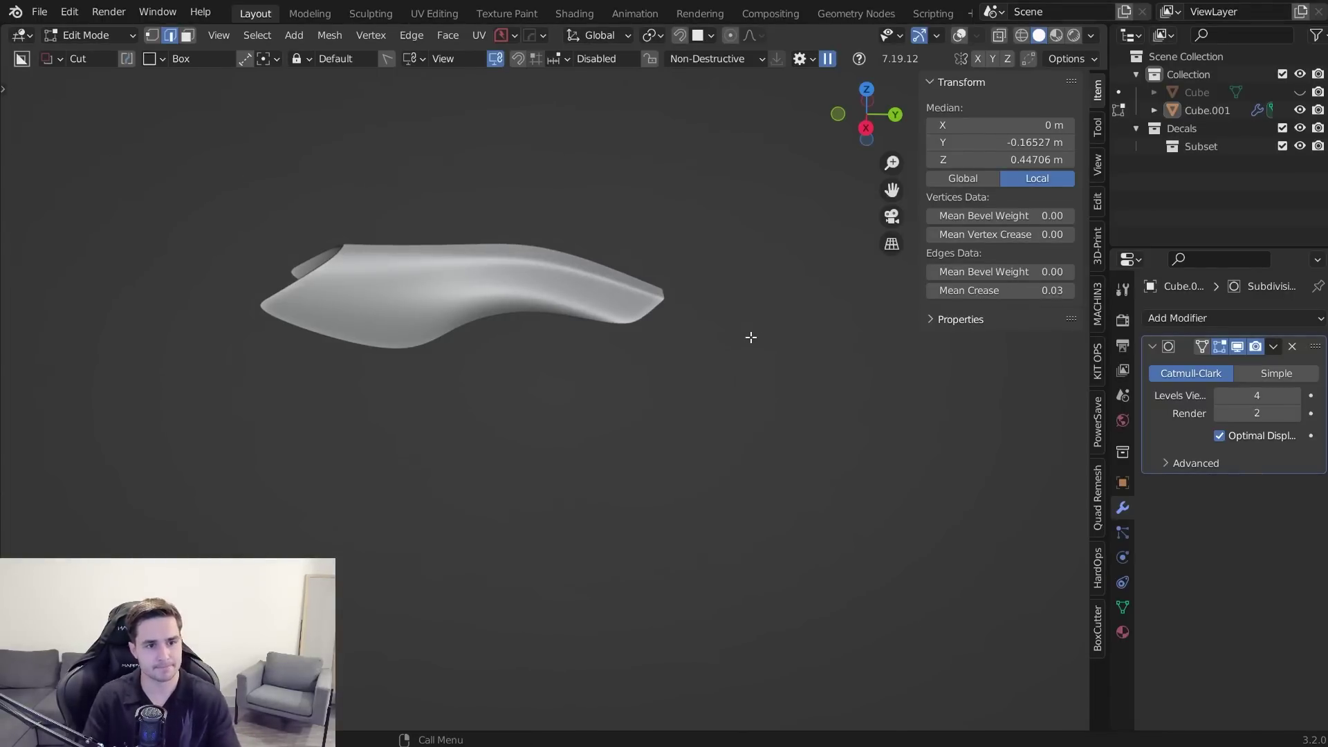
{"action": "middle_click_drag", "start_coordinate": [756, 358], "coordinate": [720, 380]}
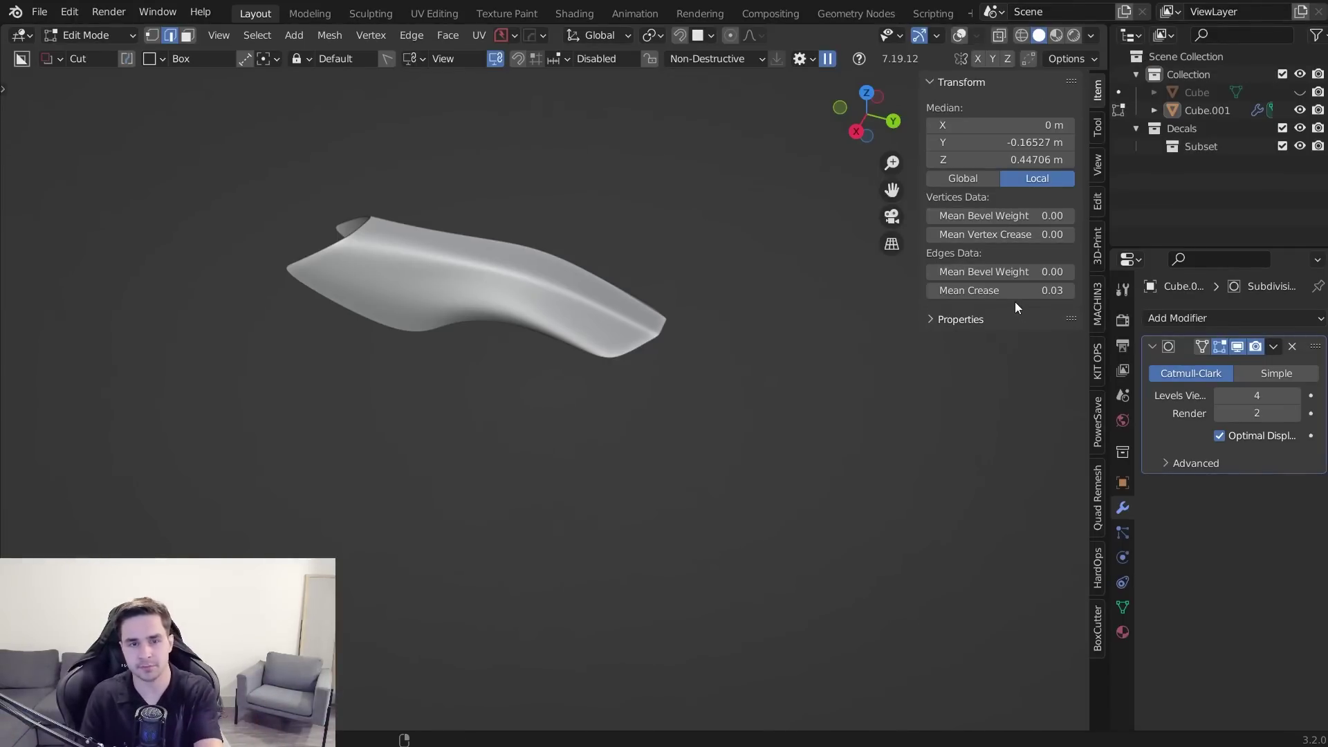
{"action": "left_click", "coordinate": [960, 35]}
- Try a different crease on a side edge near the +Y end and inspect the surface
{"action": "key", "text": "KP_Decimal"}
{"action": "left_click", "coordinate": [560, 280]}
{"action": "left_click_drag", "start_coordinate": [1034, 290], "coordinate": [1075, 290]}
{"action": "key", "text": "Tab"}
{"action": "middle_click_drag", "start_coordinate": [672, 297], "coordinate": [668, 298]}
{"action": "key", "text": "Tab"}
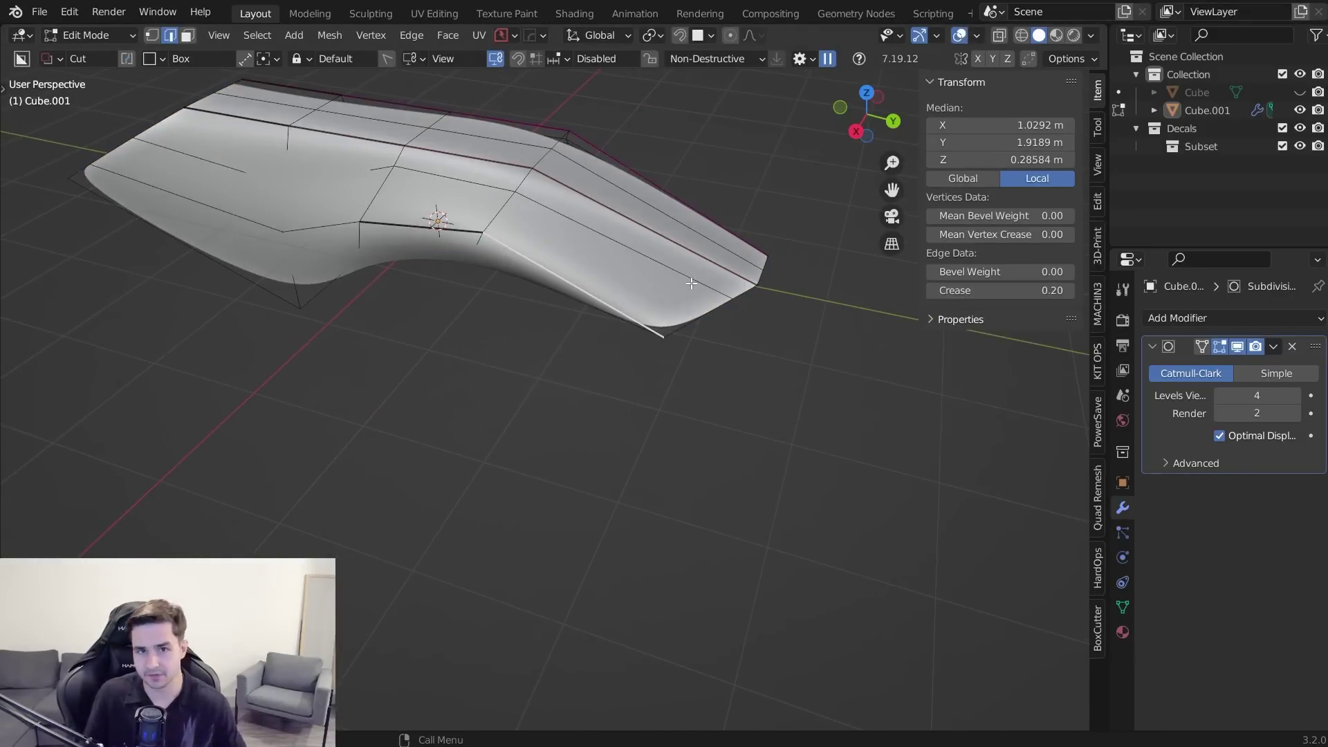
{"action": "key", "text": "Tab"}
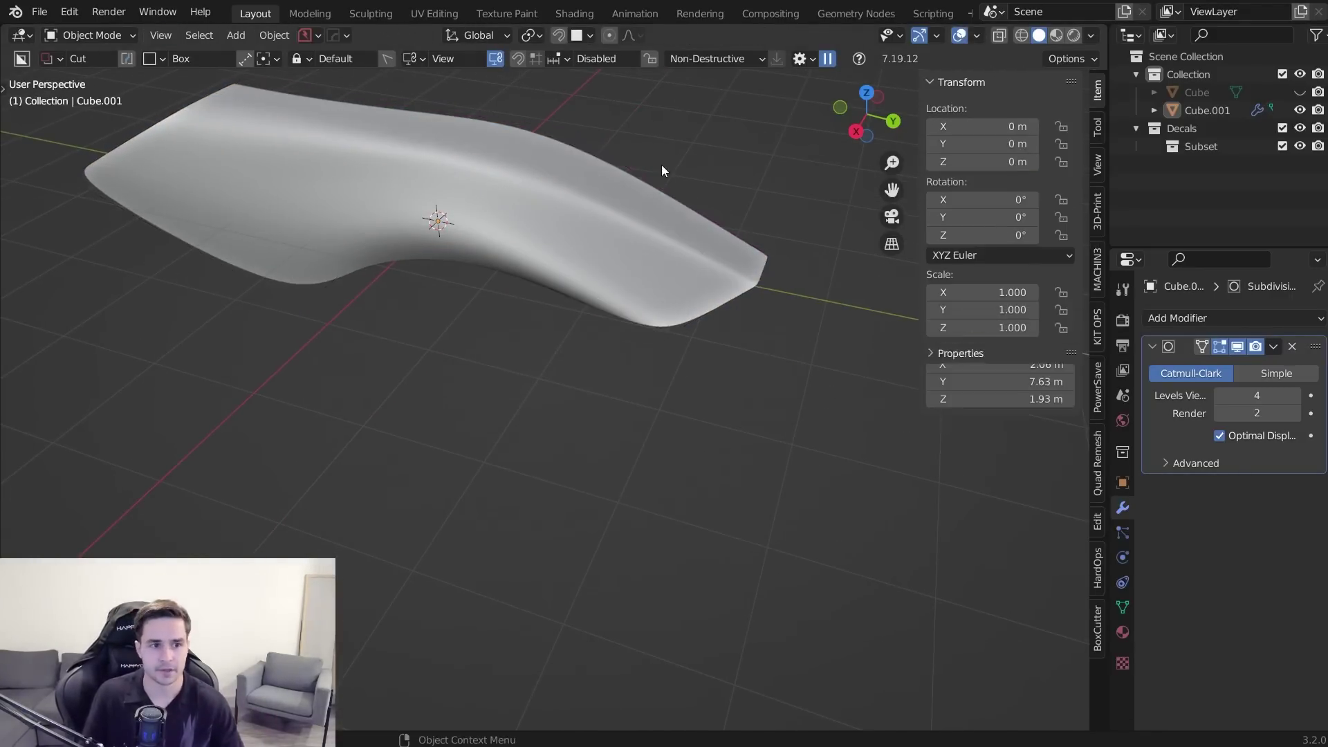
- Select the two edges meeting at the lower -Y tip of the +X side and raise their crease to sharpen the corner
{"action": "key", "text": "KP_3"}
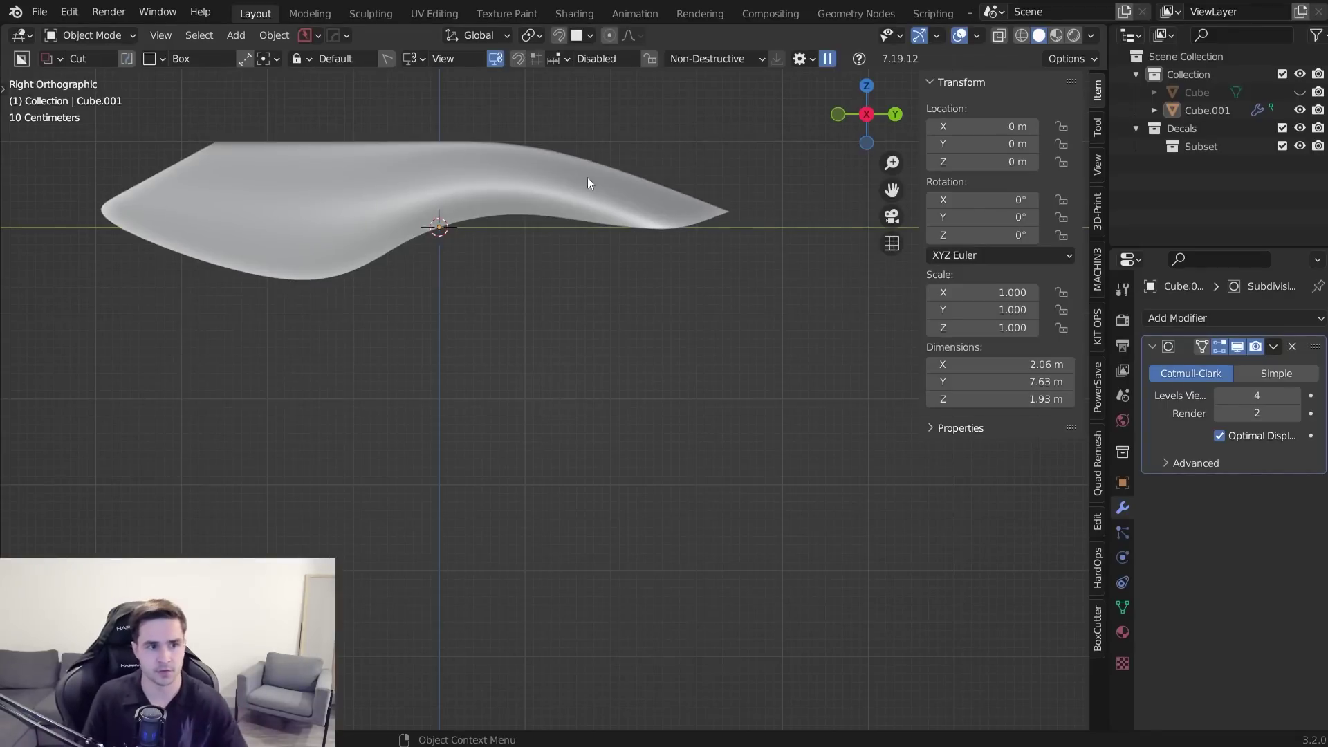
{"action": "key", "text": "Tab"}
{"action": "middle_click_drag", "start_coordinate": [474, 246], "coordinate": [538, 302]}
{"action": "left_click", "coordinate": [584, 351]}
{"action": "key", "text": "KP_3"}
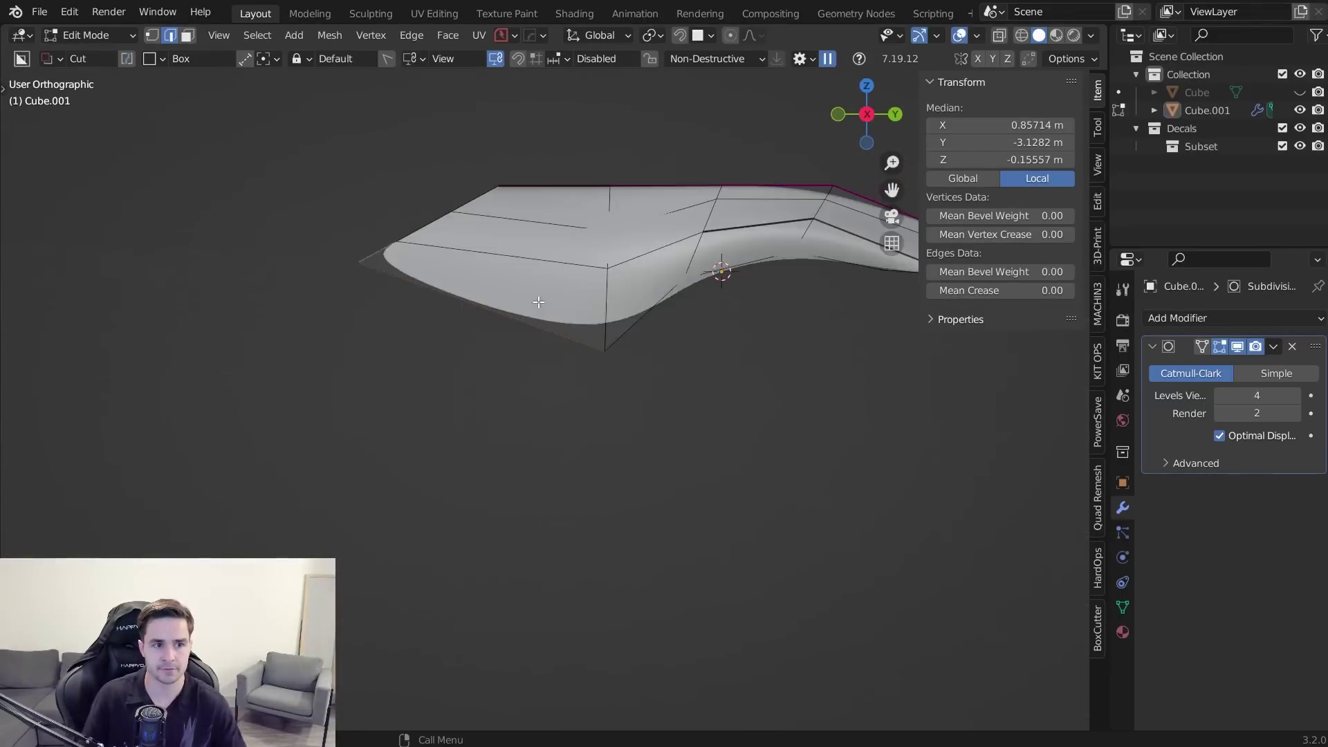
{"action": "scroll", "coordinate": [450, 282], "scroll_direction": "up", "scroll_amount": 2}
{"action": "middle_click_drag", "start_coordinate": [392, 261], "coordinate": [465, 338], "text": "shift"}
{"action": "scroll", "coordinate": [427, 320], "scroll_direction": "up", "scroll_amount": 3}
{"action": "middle_click_drag", "start_coordinate": [430, 277], "coordinate": [543, 370], "text": "shift"}
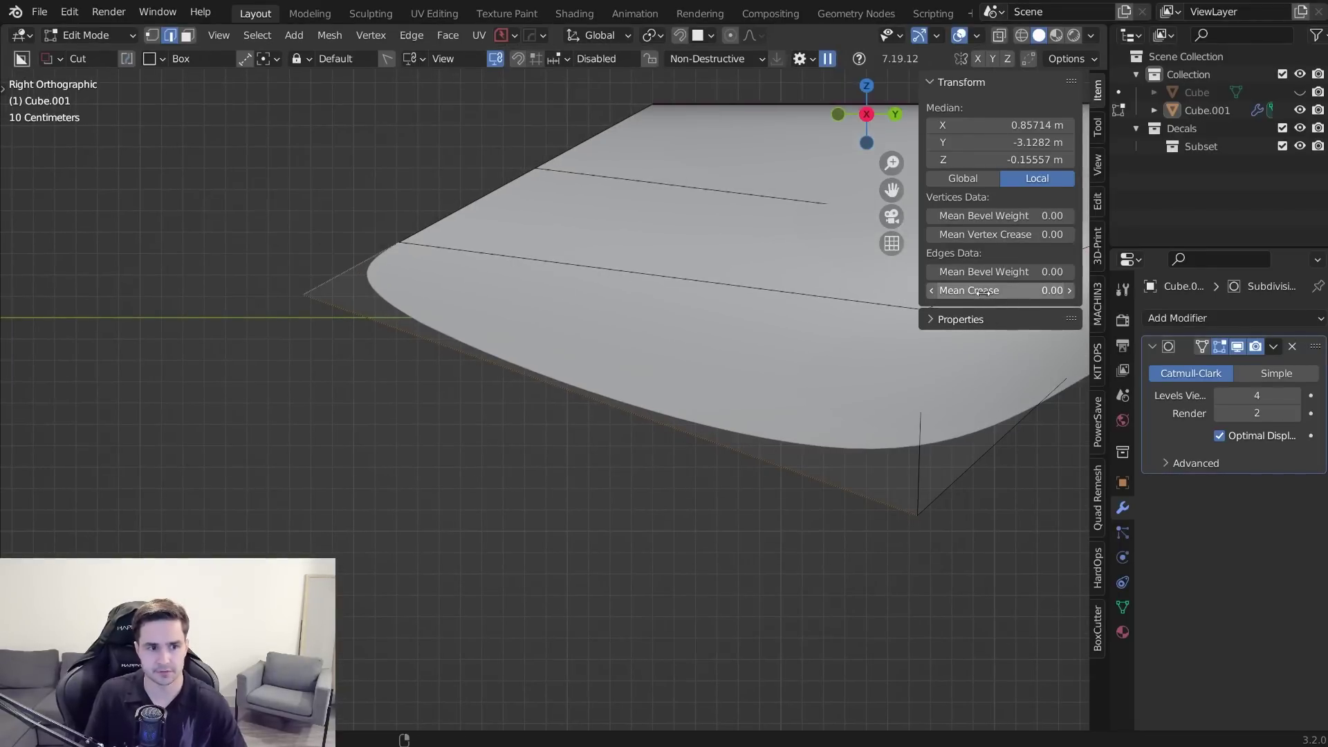
{"action": "left_click_drag", "start_coordinate": [1019, 290], "coordinate": [1069, 290]}
{"action": "key", "text": "Tab"}
{"action": "middle_click_drag", "start_coordinate": [529, 242], "coordinate": [652, 329]}
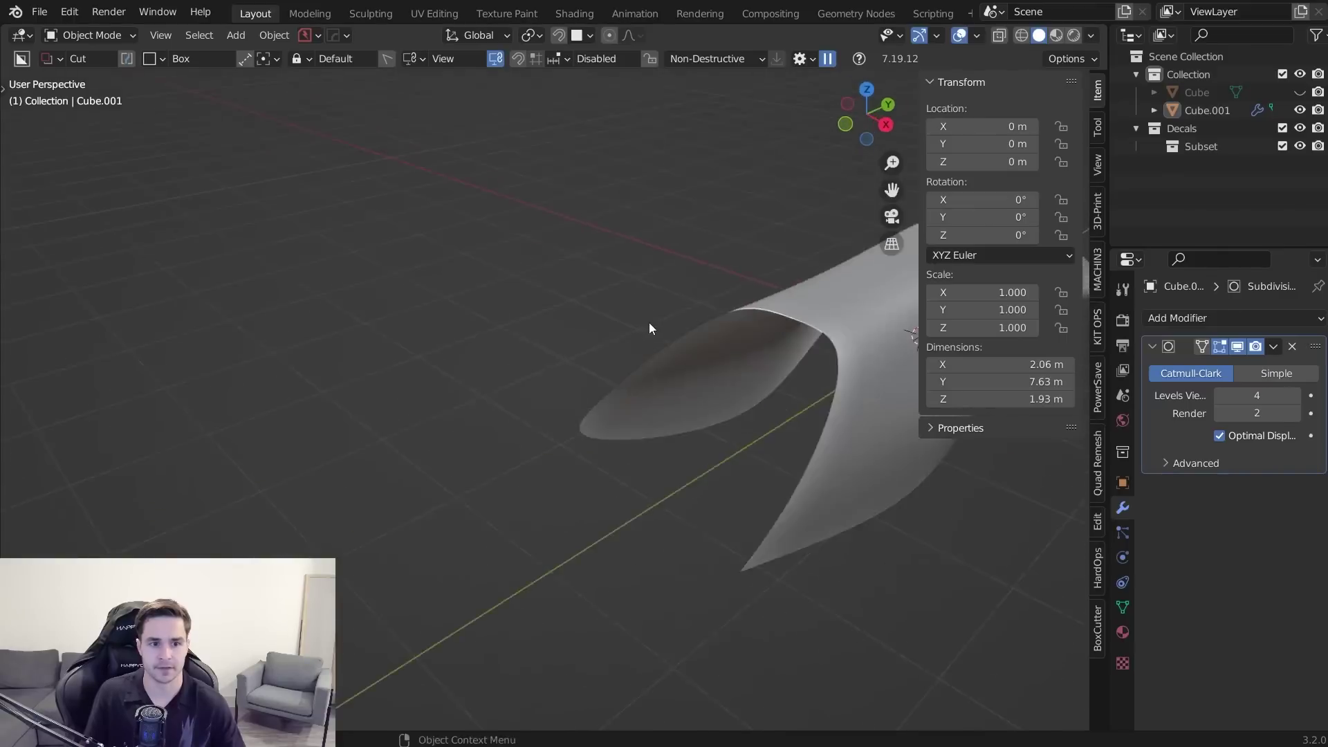
{"action": "scroll", "coordinate": [692, 359], "scroll_direction": "down", "scroll_amount": 4}
- Crease the matching -Y tip edges on the opposite side and check both tips in object mode
{"action": "middle_click_drag", "start_coordinate": [736, 402], "coordinate": [803, 409]}
{"action": "key", "text": "Tab"}
{"action": "left_click", "coordinate": [641, 421]}
{"action": "middle_click_drag", "start_coordinate": [601, 413], "coordinate": [505, 322]}
{"action": "key", "text": "Tab"}
{"action": "key", "text": "Tab"}
- Try moving both -Y tip vertices about 1.4 m toward -Y and 0.29 m up in the right view, without proportional editing
{"action": "left_click", "coordinate": [492, 420]}
{"action": "left_click", "coordinate": [494, 385], "text": "shift"}
{"action": "key", "text": "KP_3"}
{"action": "key", "text": "g"}
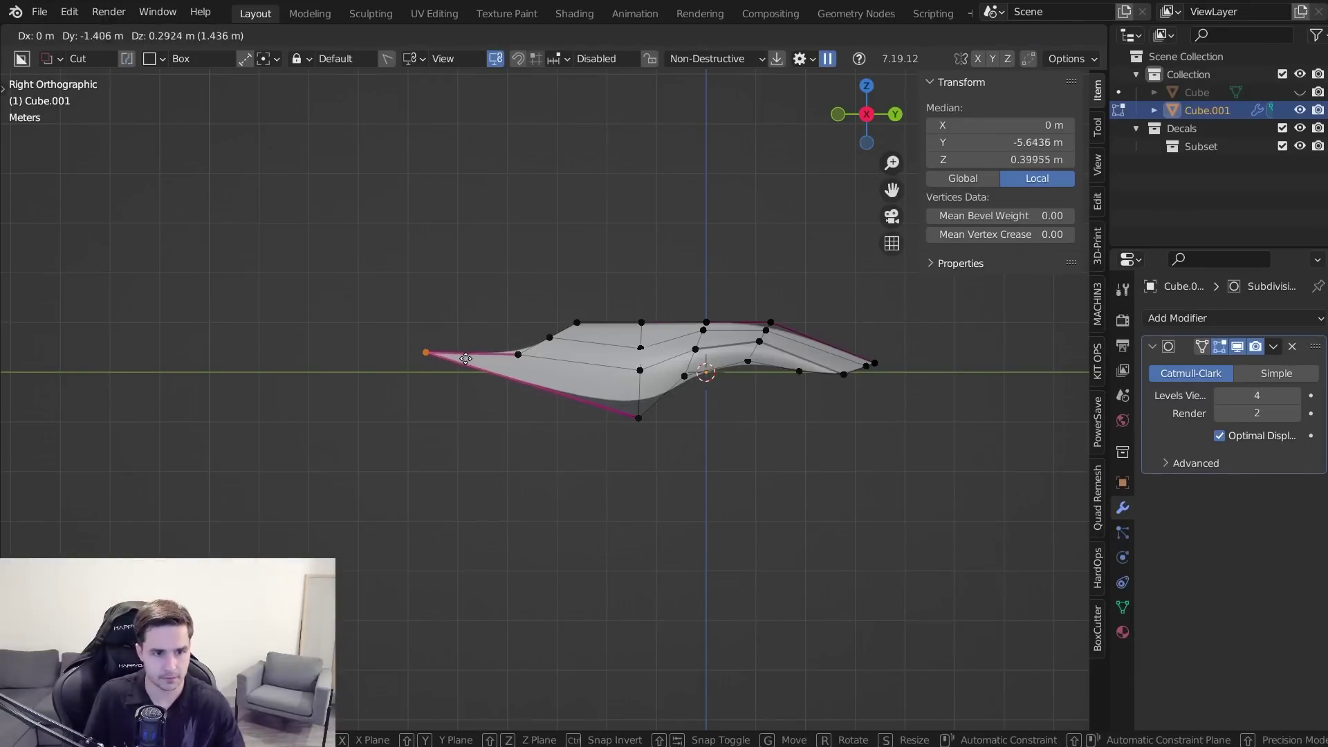
{"action": "left_click", "coordinate": [462, 356]}
{"action": "key", "text": "Tab"}
{"action": "middle_click_drag", "start_coordinate": [631, 351], "coordinate": [529, 299], "text": "shift"}
{"action": "scroll", "coordinate": [530, 299], "scroll_direction": "up", "scroll_amount": 1}
{"action": "key", "text": "ctrl+z"}
{"action": "key", "text": "ctrl+z"}
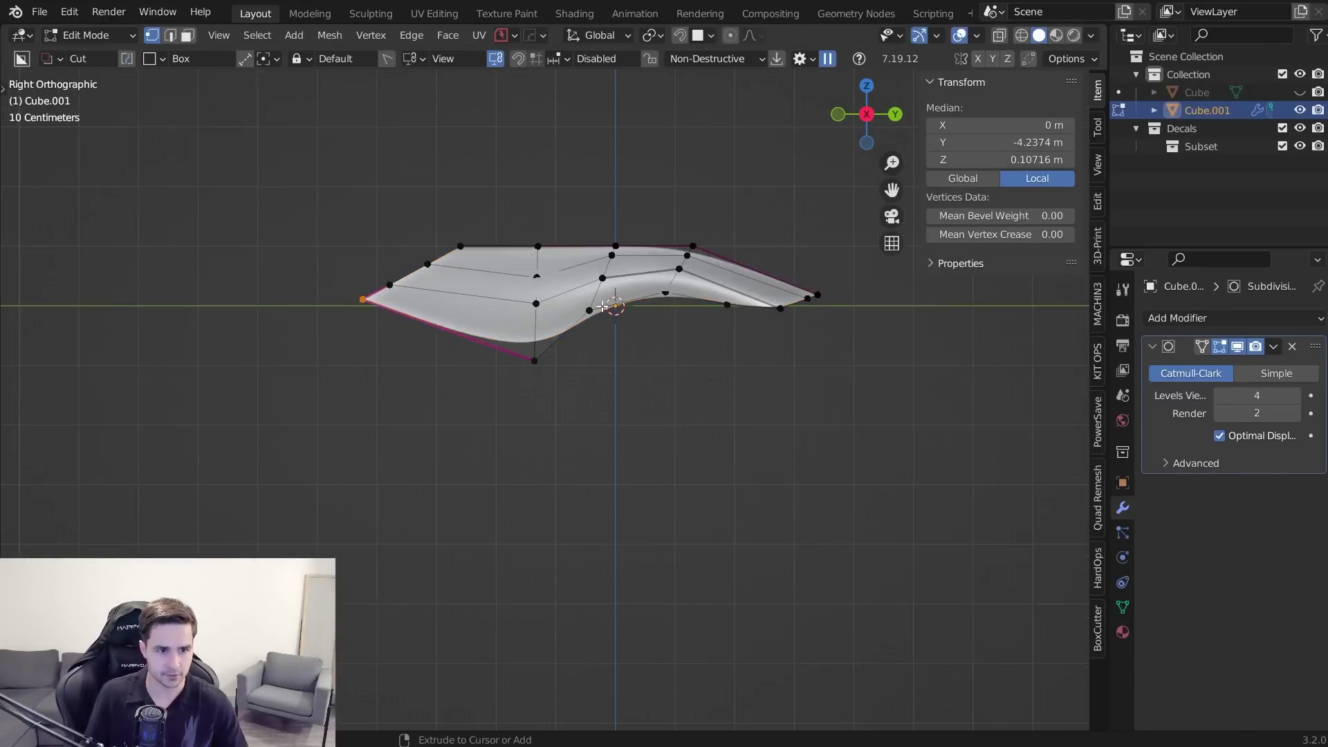
- Turn on proportional editing and stretch both -Y tip vertices to about Y -8.87 m and Z 1.80 m
{"action": "key", "text": "o"}
{"action": "key", "text": "g"}
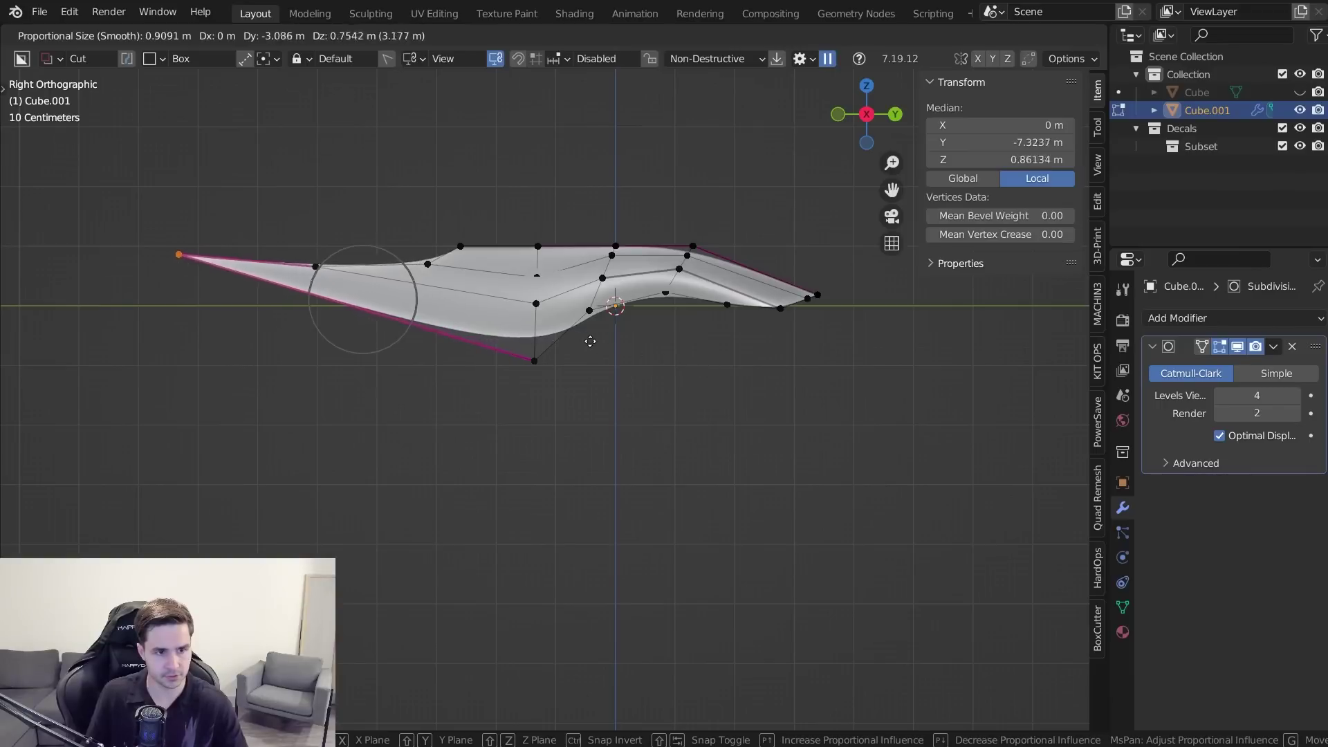
{"action": "left_click", "coordinate": [498, 288]}
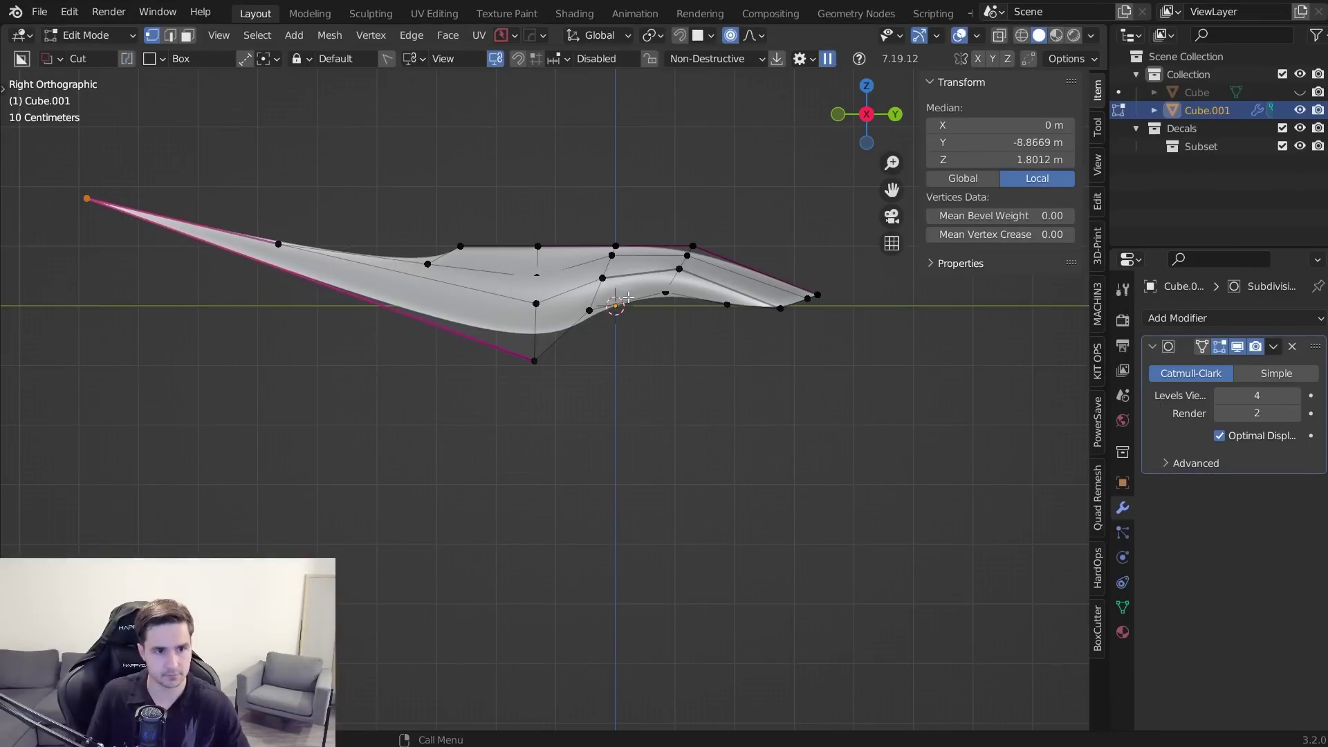
{"action": "key", "text": "Tab"}
{"action": "middle_click_drag", "start_coordinate": [695, 317], "coordinate": [712, 408]}
- Reposition the stretched -Y tips in the right view and inspect the resulting shape
{"action": "left_click", "coordinate": [578, 376]}
{"action": "key", "text": "Tab"}
{"action": "key", "text": "KP_3"}
{"action": "key", "text": "g"}
{"action": "left_click", "coordinate": [609, 379]}
{"action": "key", "text": "Tab"}
{"action": "key", "text": "alt+a"}
{"action": "middle_click_drag", "start_coordinate": [515, 394], "coordinate": [551, 397]}
{"action": "key", "text": "Tab"}
{"action": "scroll", "coordinate": [552, 398], "scroll_direction": "up", "scroll_amount": 2}
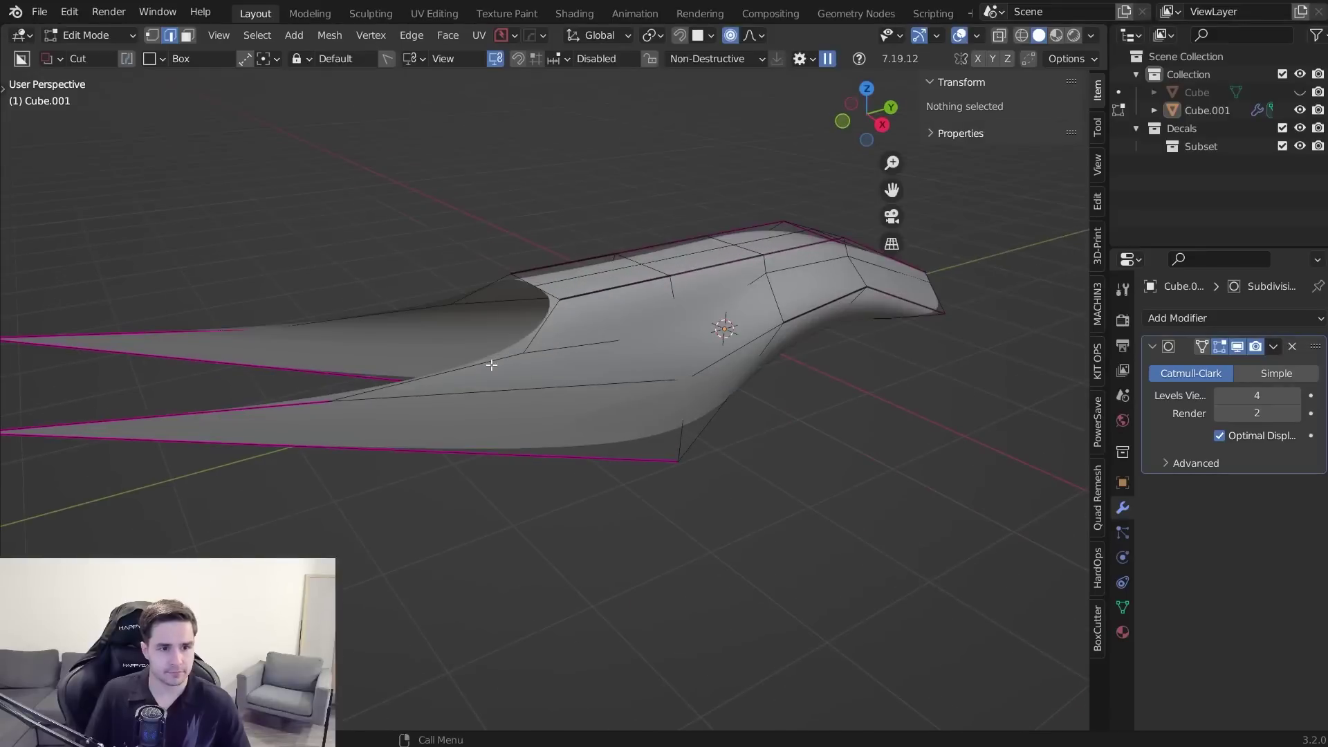
- Select the two +X side edges along the -Y opening's rim, between the upper side loop and the tip
{"action": "left_click", "coordinate": [491, 364]}
{"action": "left_click", "coordinate": [547, 335], "text": "shift"}
{"action": "middle_click_drag", "start_coordinate": [596, 358], "coordinate": [596, 419]}
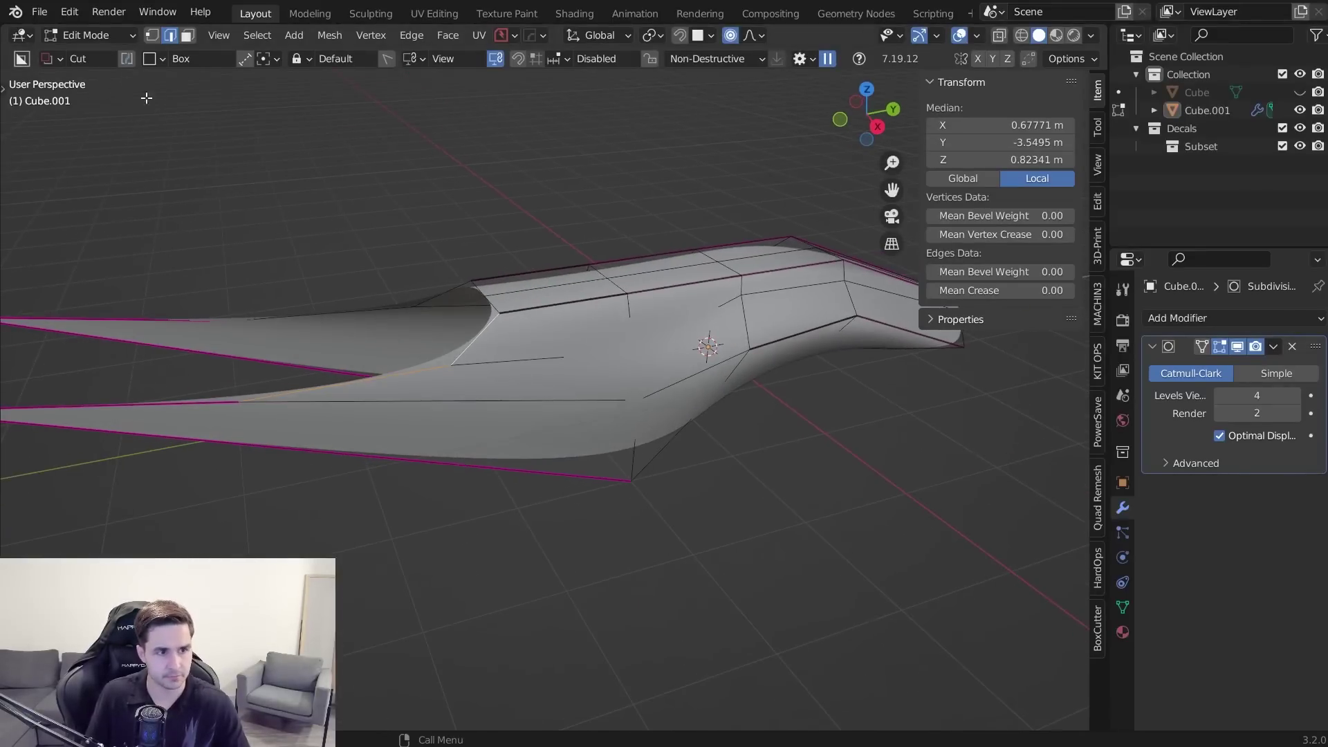
- Save the file to the Desktop as SUBD_TUTORIAL.blend
{"action": "left_click", "coordinate": [39, 12]}
{"action": "left_click", "coordinate": [83, 148]}
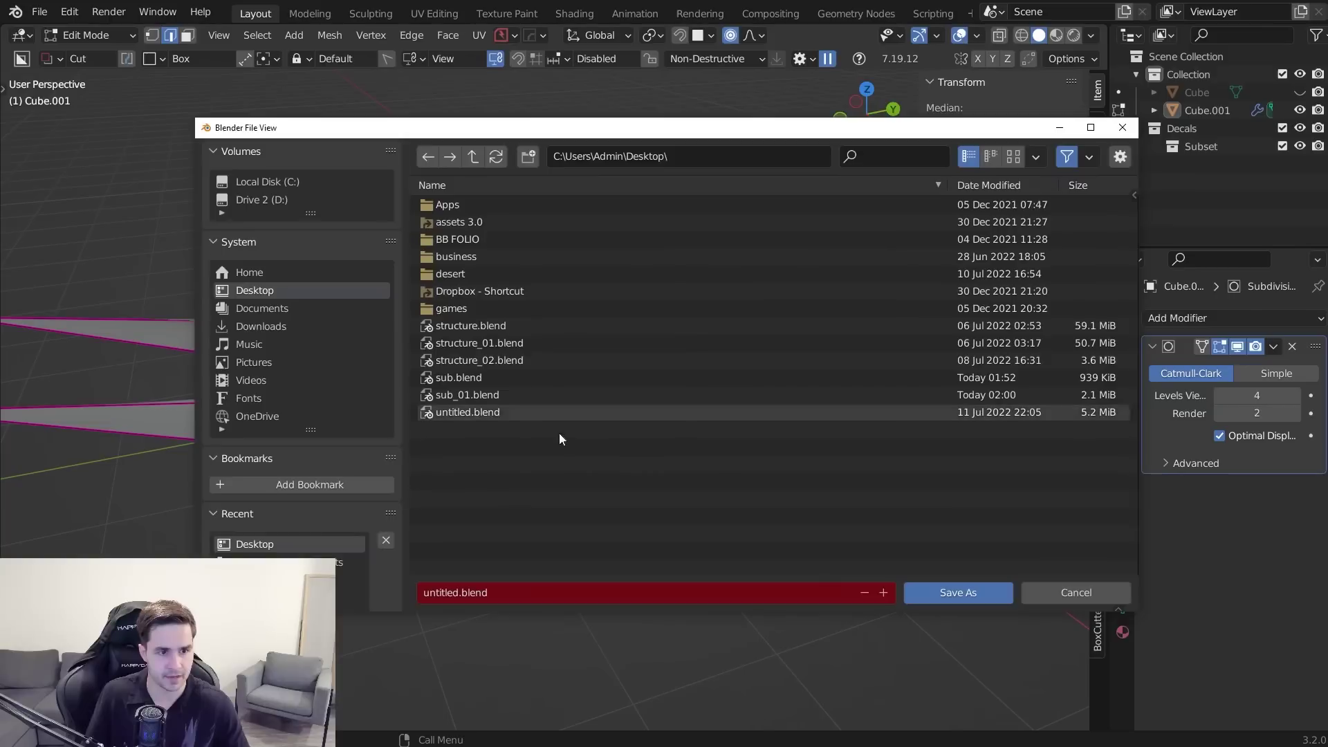
{"action": "left_click", "coordinate": [507, 587]}
{"action": "type", "text": "SUBD_TUTORIAL"}
{"action": "key", "text": "Return"}
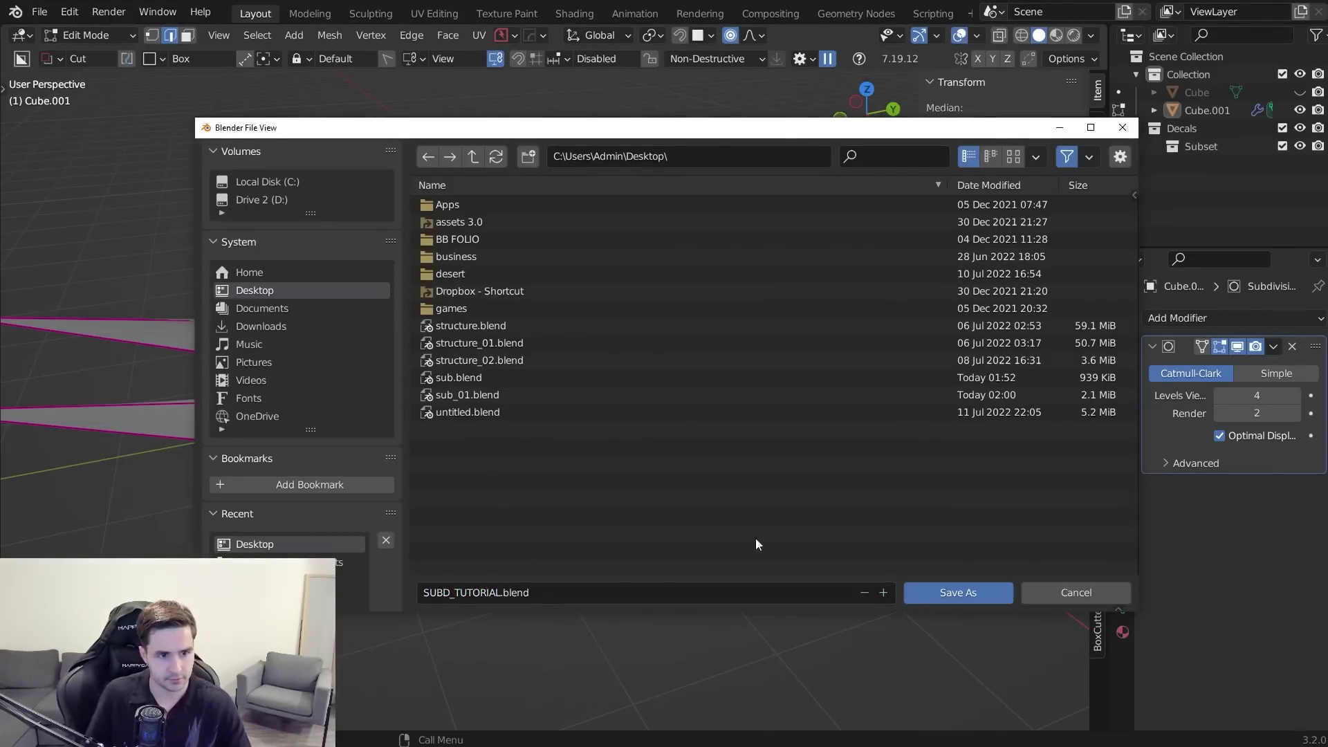
{"action": "left_click", "coordinate": [957, 592]}
{"action": "middle_click_drag", "start_coordinate": [521, 392], "coordinate": [492, 385]}
{"action": "key", "text": "shift+e"}
{"action": "right_click", "coordinate": [865, 554]}
{"action": "middle_click_drag", "start_coordinate": [636, 478], "coordinate": [703, 395]}
{"action": "left_click", "coordinate": [556, 434]}
{"action": "left_click", "coordinate": [536, 439], "text": "shift"}
{"action": "key", "text": "shift+e"}
{"action": "right_click", "coordinate": [902, 561]}
- Try creasing the lower border edges on both sides of the +X lower corner to 1.00
{"action": "key", "text": "alt+a"}
{"action": "left_click", "coordinate": [633, 264]}
{"action": "key", "text": "alt+a"}
{"action": "left_click", "coordinate": [603, 265]}
{"action": "left_click", "coordinate": [604, 264], "text": "alt"}
{"action": "key", "text": "shift+e"}
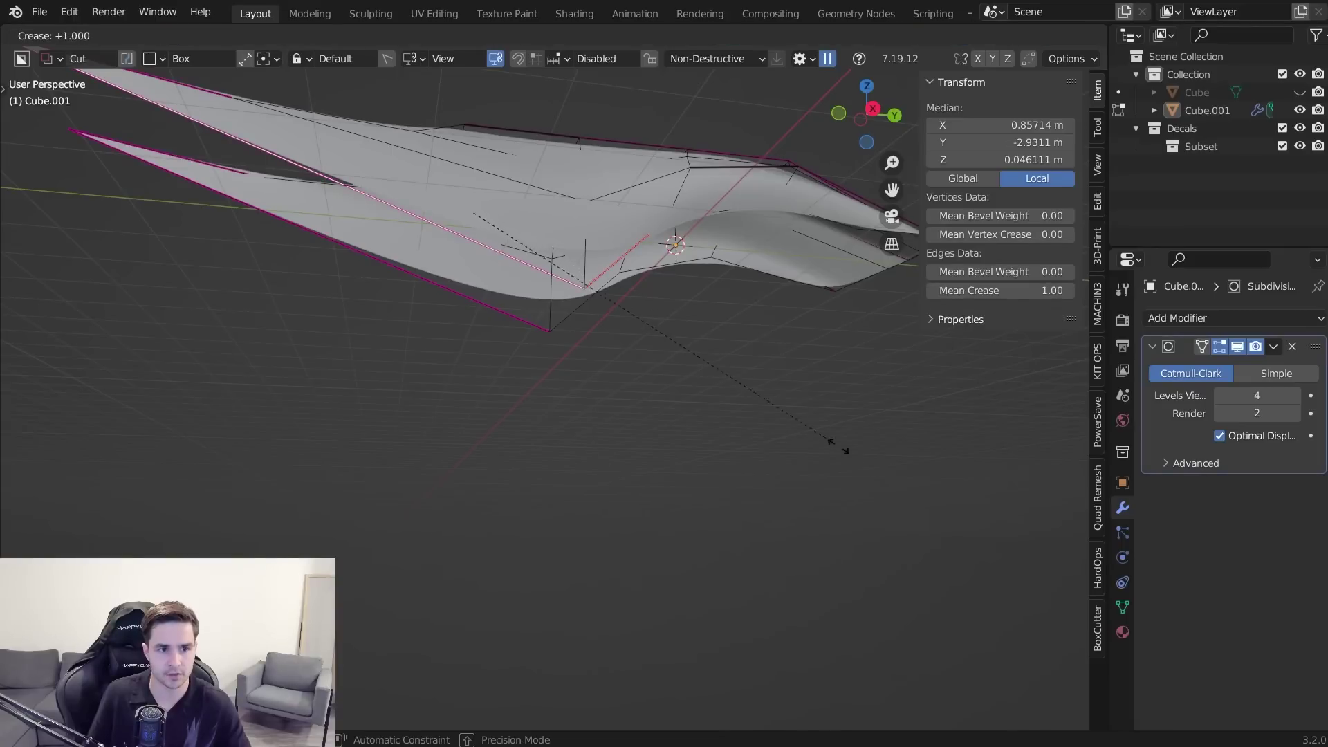
{"action": "left_click", "coordinate": [941, 536]}
- Crease the short upright edge and the long lower edge at the +X lower corner to a mean of 0.46, checking from the right
{"action": "middle_click_drag", "start_coordinate": [665, 288], "coordinate": [609, 294]}
{"action": "left_click", "coordinate": [593, 296]}
{"action": "key", "text": "shift+e"}
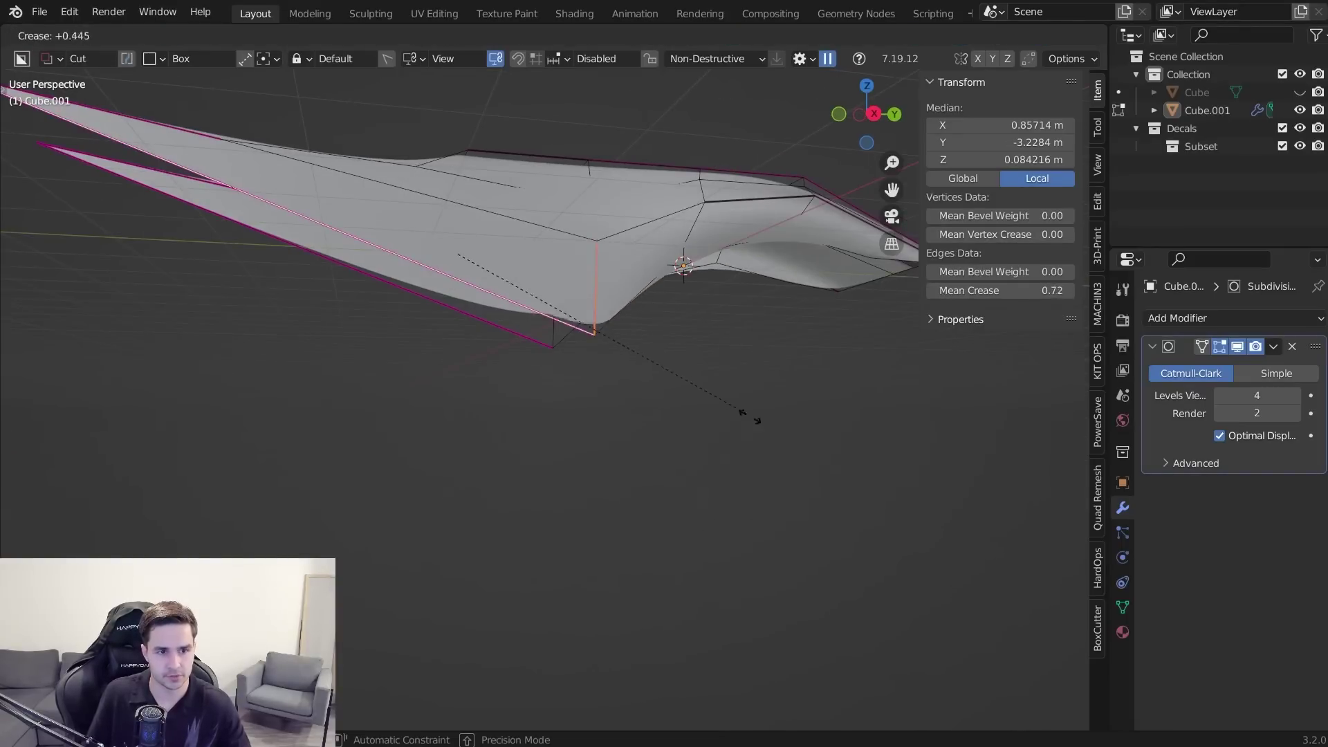
{"action": "left_click", "coordinate": [739, 406]}
{"action": "key", "text": "Tab"}
{"action": "key", "text": "KP_3"}
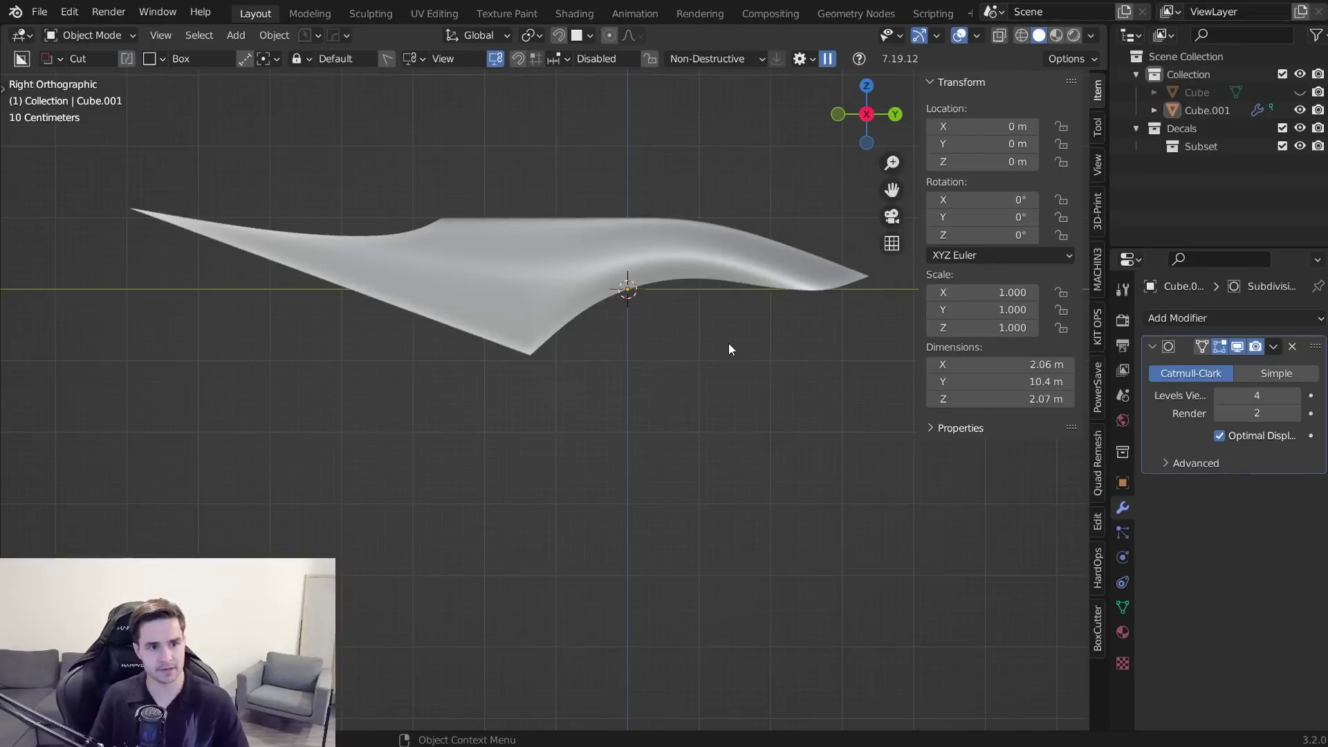
{"action": "scroll", "coordinate": [727, 367], "scroll_direction": "down", "scroll_amount": 3}
{"action": "key", "text": "Tab"}
{"action": "scroll", "coordinate": [704, 360], "scroll_direction": "up", "scroll_amount": 4}
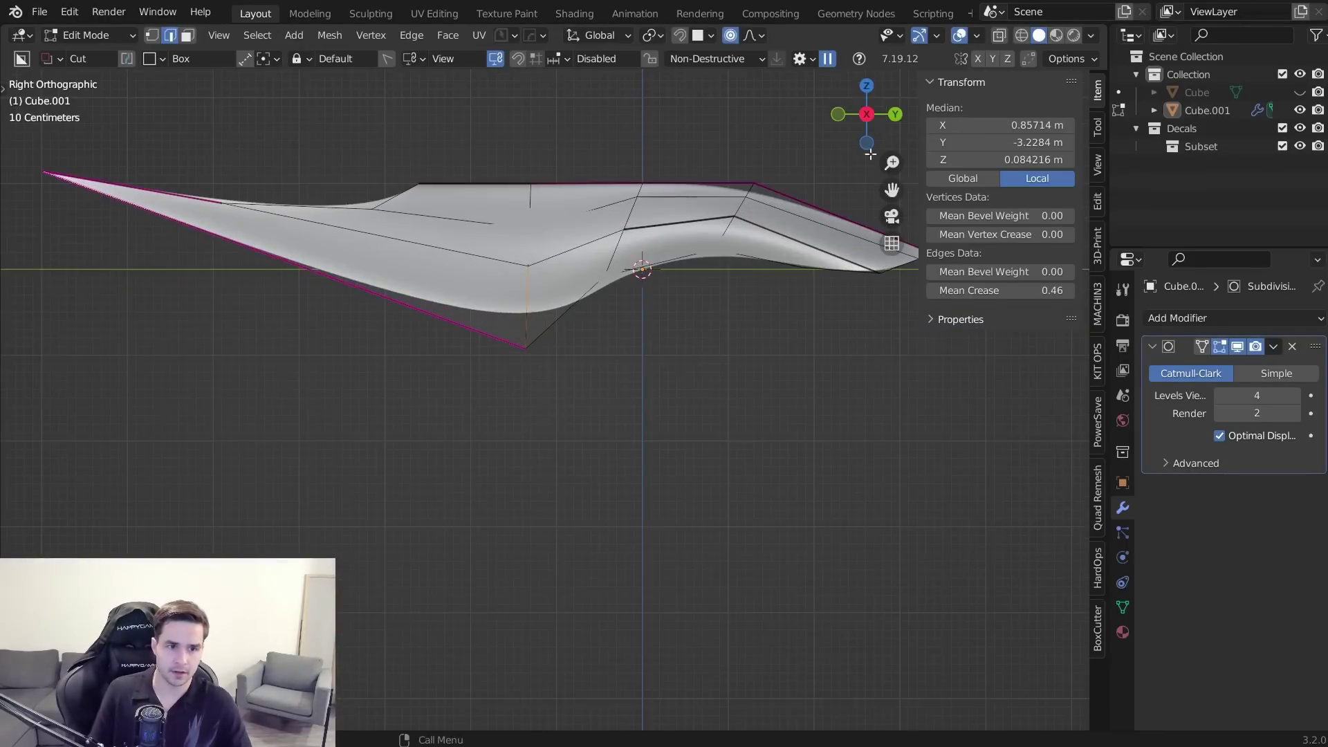
- Hide the viewport overlays and set the selected corner edges' mean crease to 0.33
{"action": "left_click", "coordinate": [959, 36]}
{"action": "scroll", "coordinate": [553, 263], "scroll_direction": "up", "scroll_amount": 2}
{"action": "scroll", "coordinate": [501, 285], "scroll_direction": "down", "scroll_amount": 4}
{"action": "left_click_drag", "start_coordinate": [1000, 290], "coordinate": [1038, 290]}
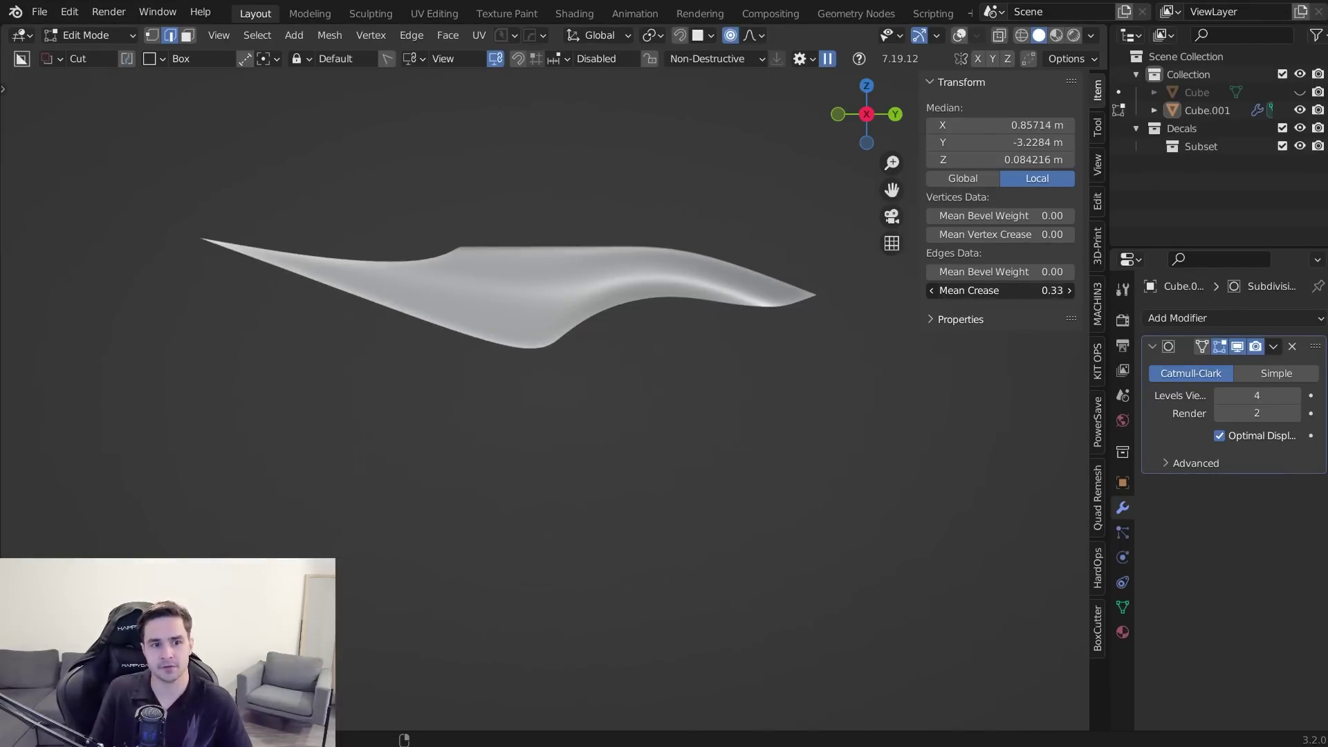
{"action": "left_click_drag", "start_coordinate": [1038, 291], "coordinate": [1034, 290]}
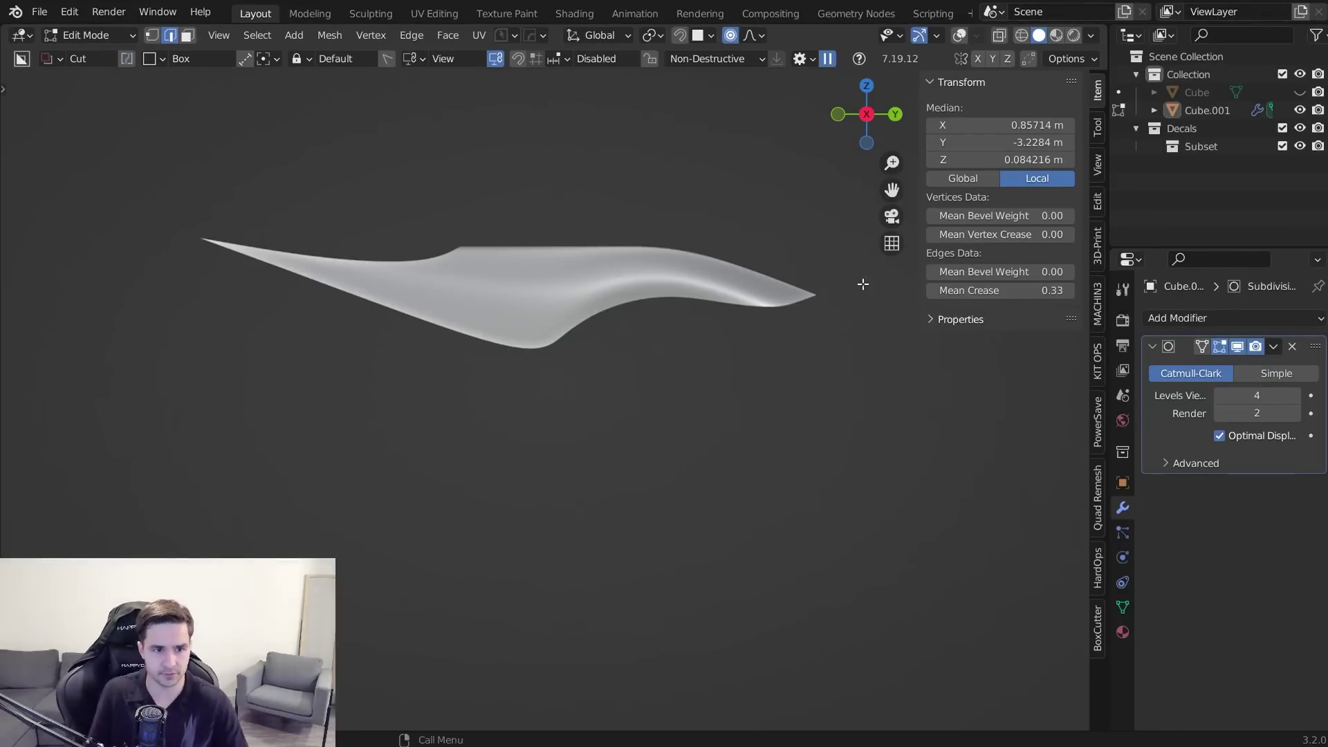
- Undo and redo the corner crease change to compare both silhouettes
{"action": "scroll", "coordinate": [664, 272], "scroll_direction": "up", "scroll_amount": 2}
{"action": "middle_click_drag", "start_coordinate": [664, 273], "coordinate": [614, 309], "text": "shift"}
{"action": "scroll", "coordinate": [623, 310], "scroll_direction": "down", "scroll_amount": 3}
{"action": "key", "text": "ctrl+z"}
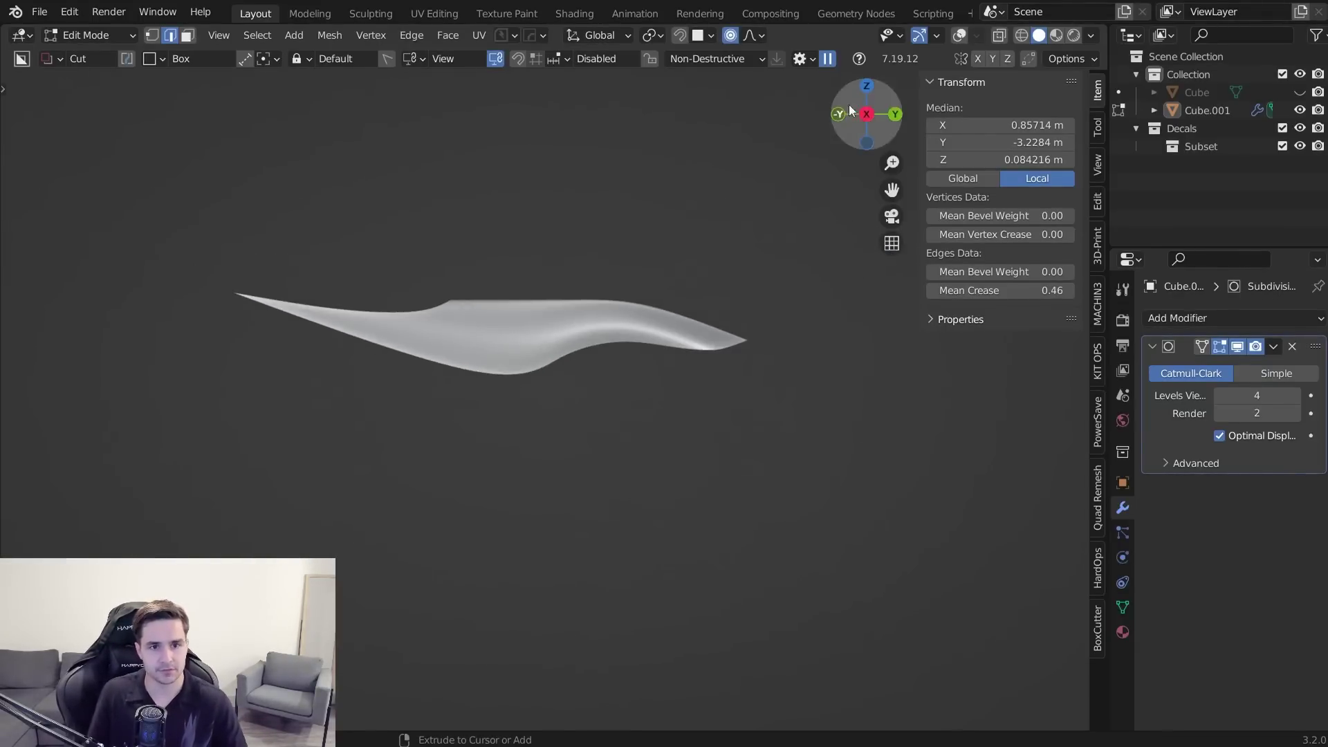
{"action": "key", "text": "ctrl+shift+z"}
- Show the overlays again, try adding an edge loop near the lower corner, and undo it
{"action": "left_click", "coordinate": [960, 35]}
{"action": "scroll", "coordinate": [557, 386], "scroll_direction": "up", "scroll_amount": 2}
{"action": "key", "text": "ctrl+r"}
{"action": "left_click", "coordinate": [501, 355]}
{"action": "left_click", "coordinate": [502, 362]}
{"action": "key", "text": "ctrl+z"}
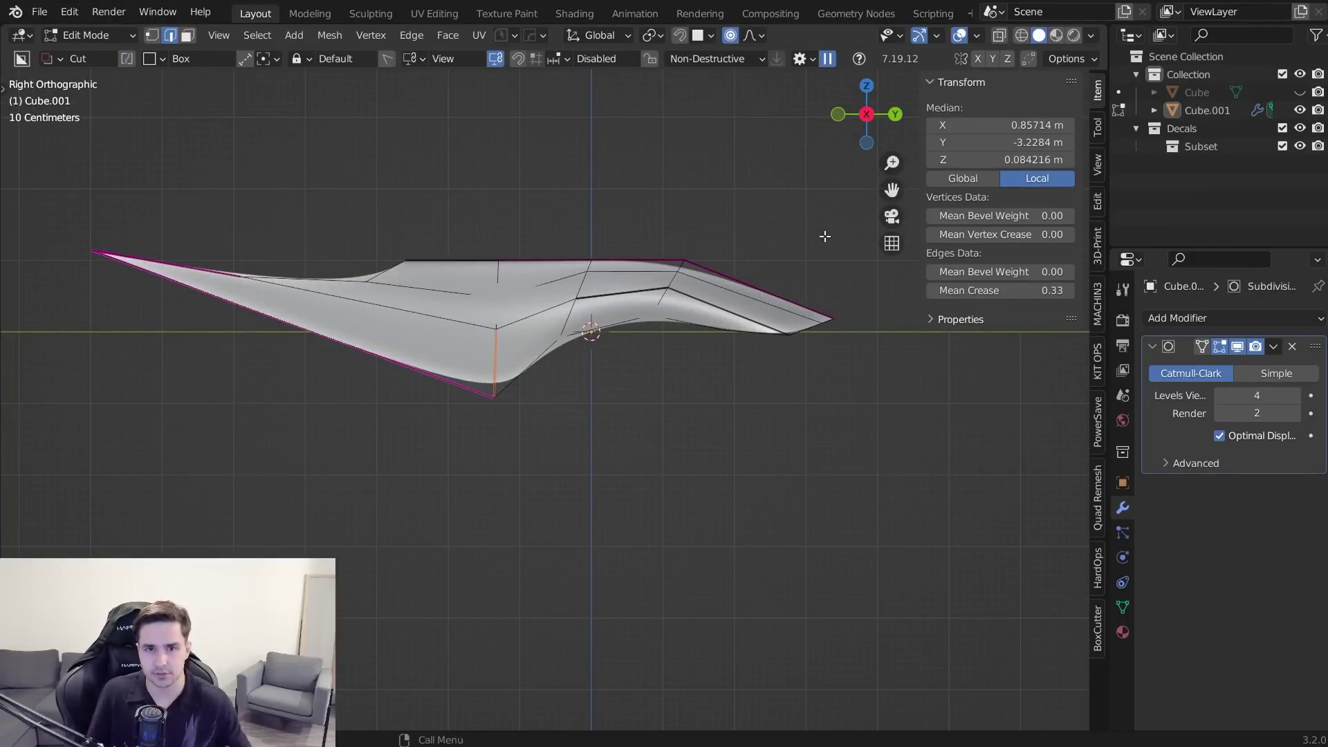
- Try a mean crease of 0.00 on the selected corner edges with overlays hidden, and undo it
{"action": "key", "text": "shift+alt+z"}
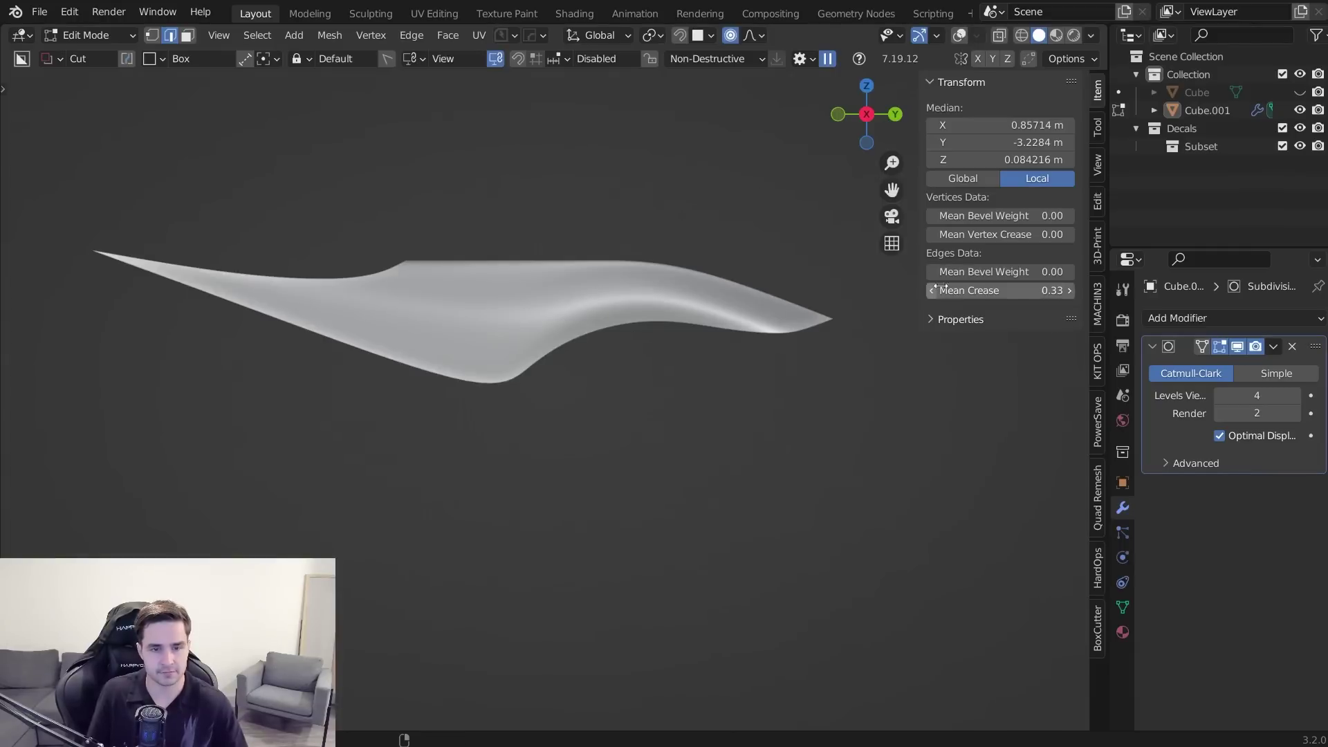
{"action": "left_click_drag", "start_coordinate": [1003, 291], "coordinate": [962, 290]}
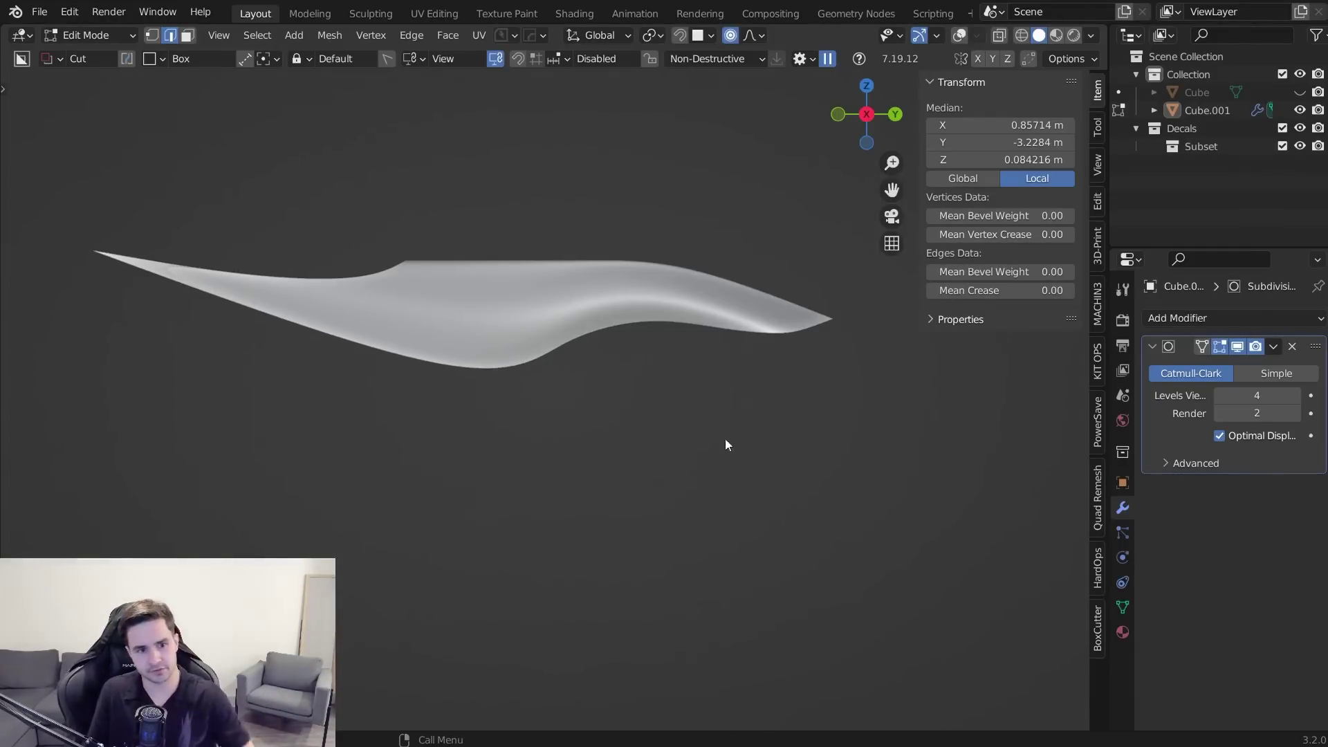
{"action": "key", "text": "ctrl+z"}
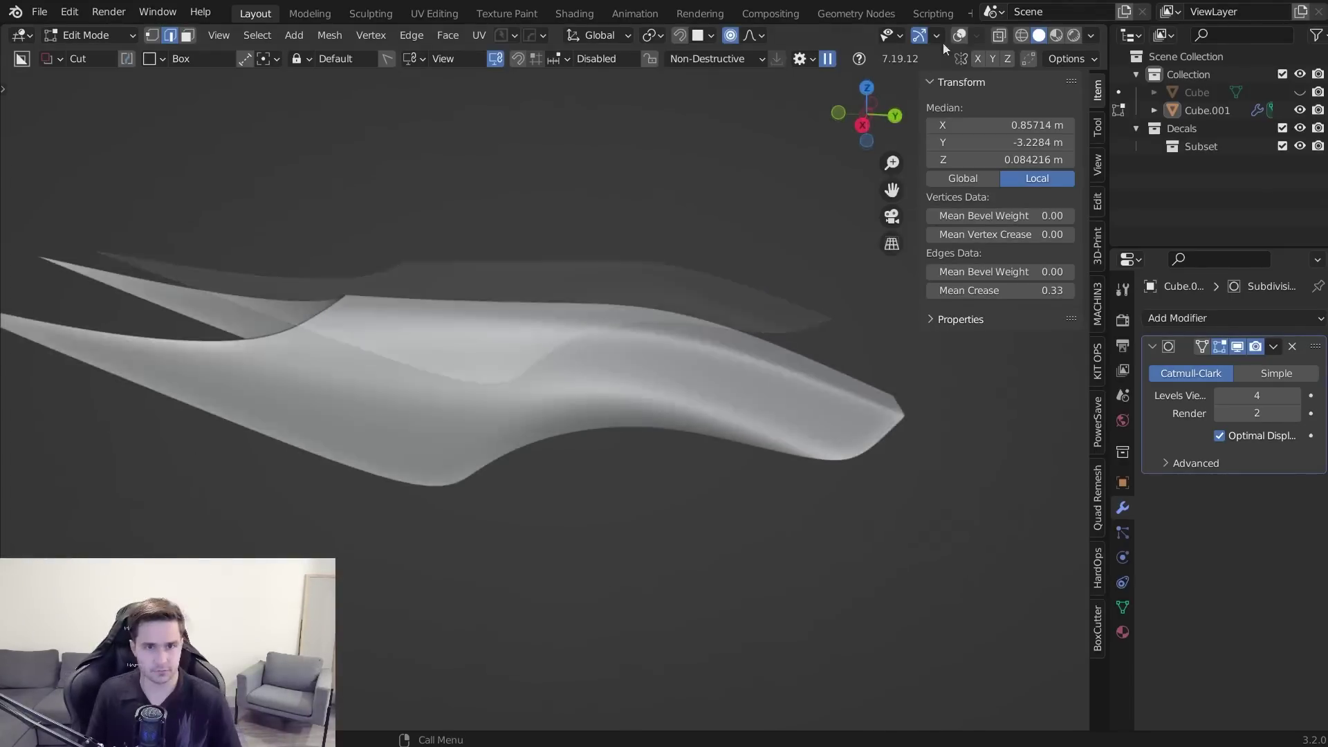
{"action": "left_click", "coordinate": [958, 35]}
- Try cutting off both -Y tips with an Ngon Boolean cut in the right view, and undo the cut
{"action": "scroll", "coordinate": [614, 460], "scroll_direction": "down", "scroll_amount": 2}
{"action": "key", "text": "Tab"}
{"action": "key", "text": "KP_3"}
{"action": "left_click", "coordinate": [451, 322]}
{"action": "key", "text": "ctrl+d"}
{"action": "left_click", "coordinate": [443, 351]}
{"action": "left_click", "coordinate": [290, 350]}
{"action": "left_click", "coordinate": [290, 234]}
{"action": "key", "text": "space"}
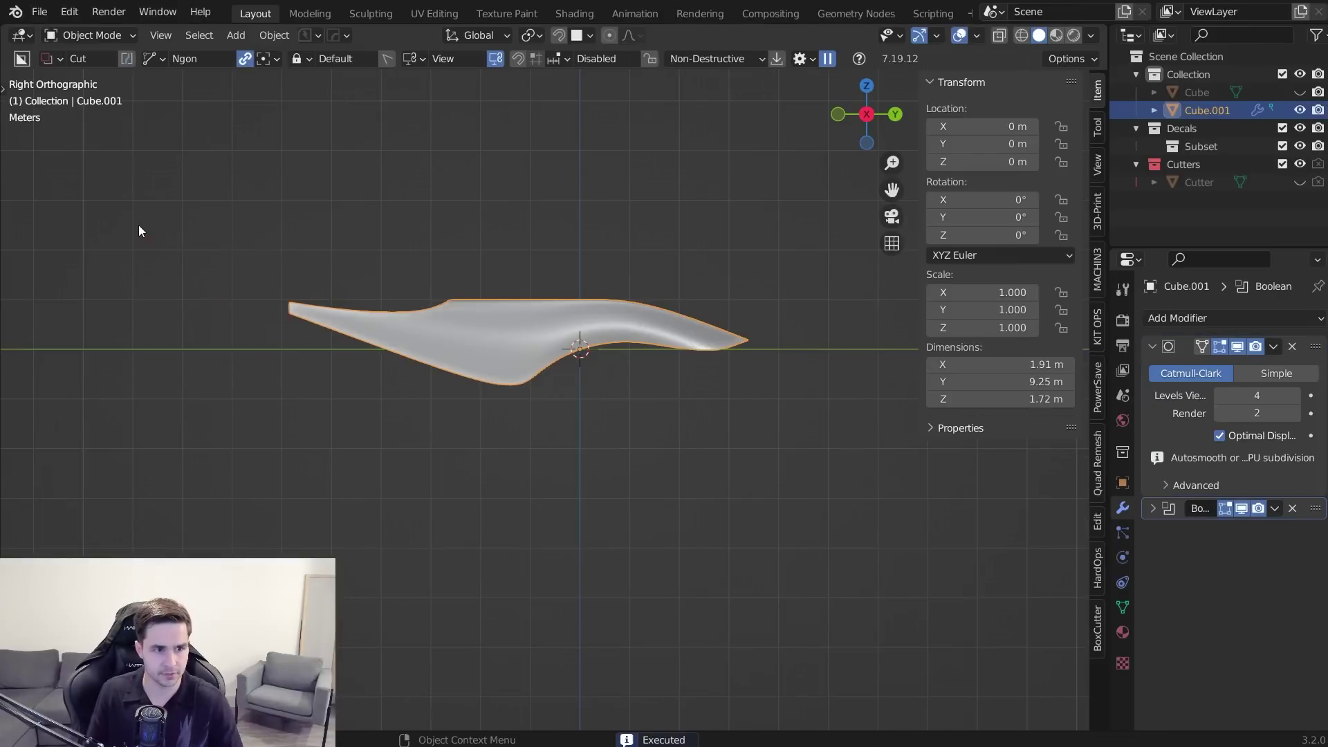
{"action": "left_click", "coordinate": [624, 408]}
{"action": "middle_click_drag", "start_coordinate": [625, 408], "coordinate": [741, 475]}
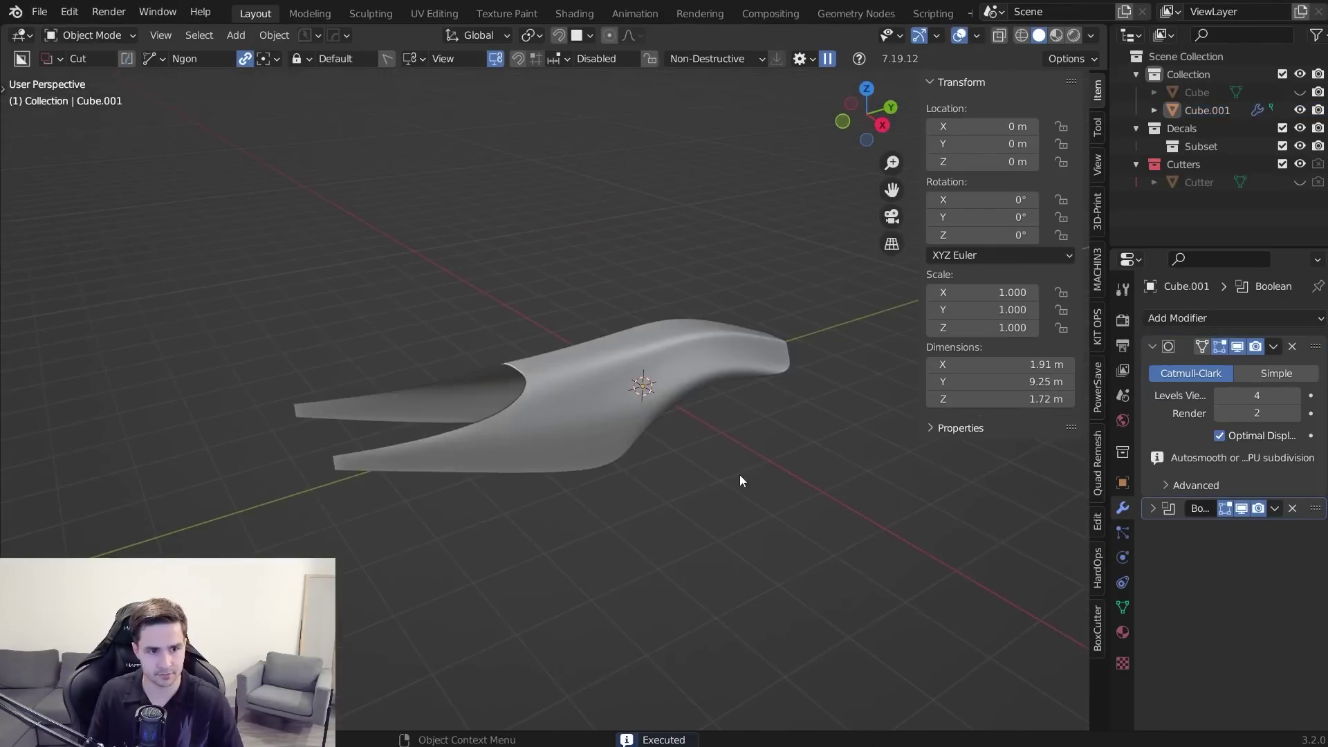
{"action": "key", "text": "ctrl+z"}
{"action": "key", "text": "ctrl+z"}
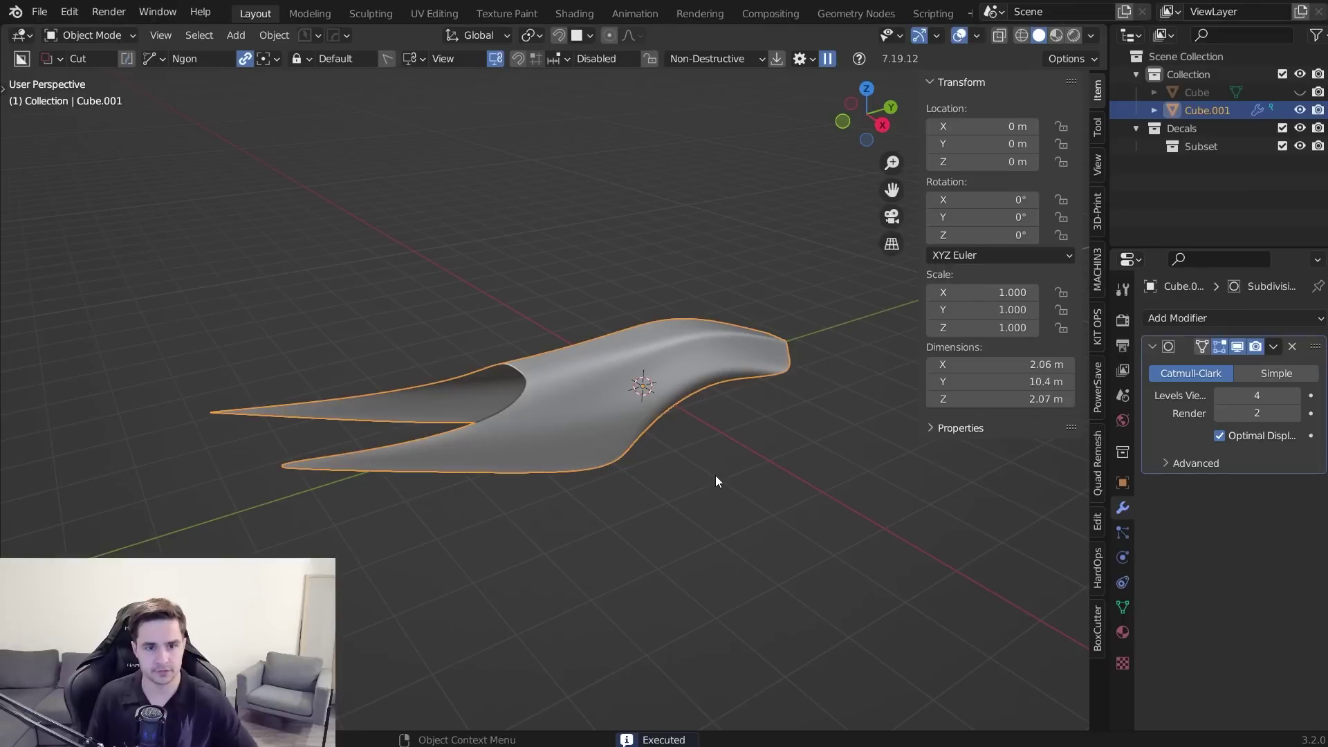
- Set the crease of the long +X side edge running from above the lower corner toward the tip to 0.21
{"action": "middle_click_drag", "start_coordinate": [716, 468], "coordinate": [685, 467]}
{"action": "scroll", "coordinate": [554, 381], "scroll_direction": "up", "scroll_amount": 2}
{"action": "key", "text": "Tab"}
{"action": "middle_click_drag", "start_coordinate": [555, 355], "coordinate": [598, 408]}
{"action": "left_click", "coordinate": [461, 366]}
{"action": "scroll", "coordinate": [634, 398], "scroll_direction": "down", "scroll_amount": 2}
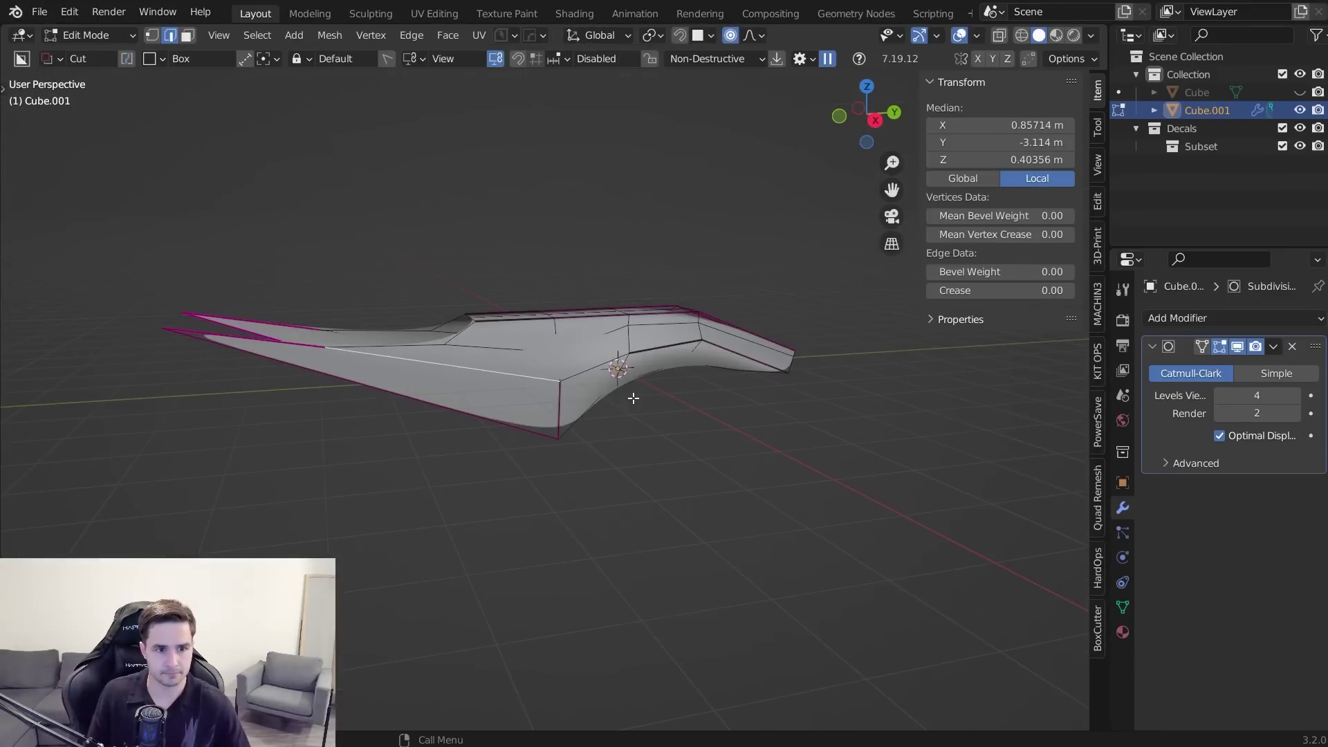
{"action": "left_click", "coordinate": [954, 35]}
{"action": "middle_click_drag", "start_coordinate": [628, 362], "coordinate": [572, 380]}
{"action": "left_click_drag", "start_coordinate": [976, 291], "coordinate": [1031, 292]}
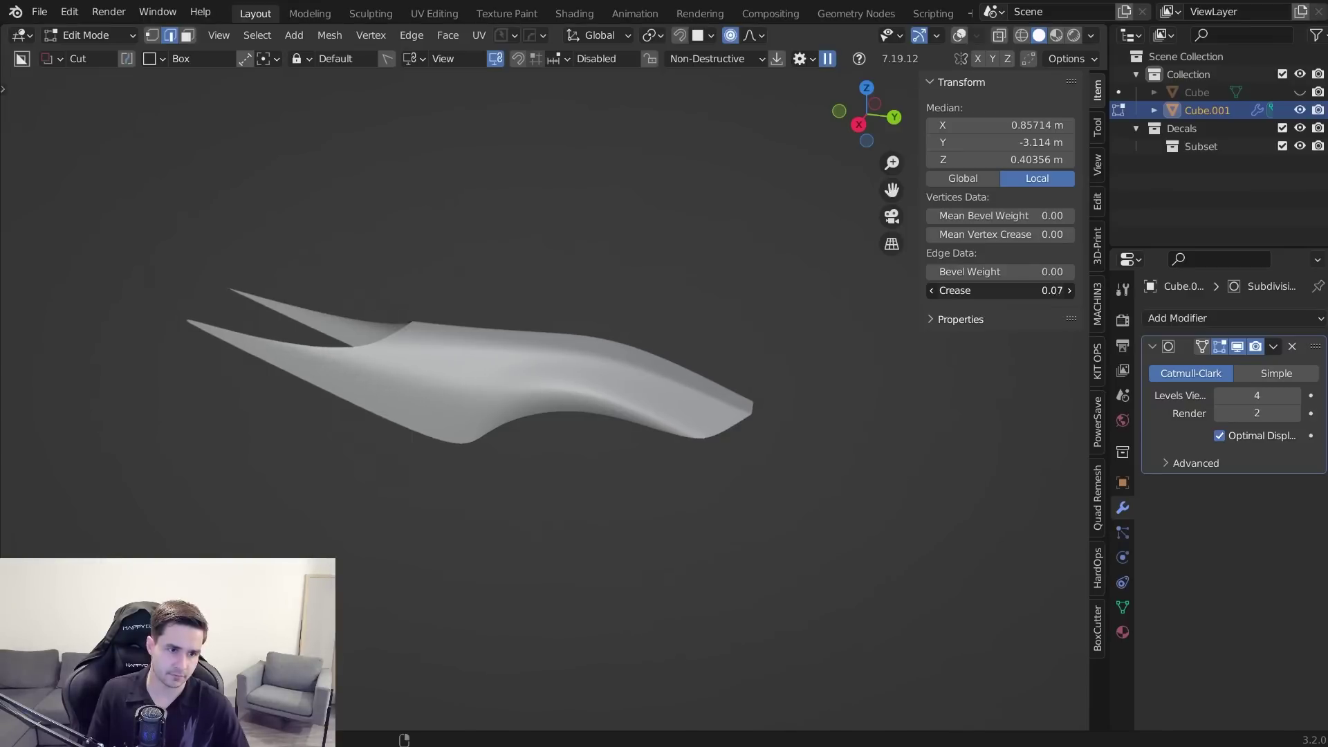
{"action": "left_click_drag", "start_coordinate": [1031, 291], "coordinate": [954, 300]}
{"action": "middle_click_drag", "start_coordinate": [796, 277], "coordinate": [759, 261]}
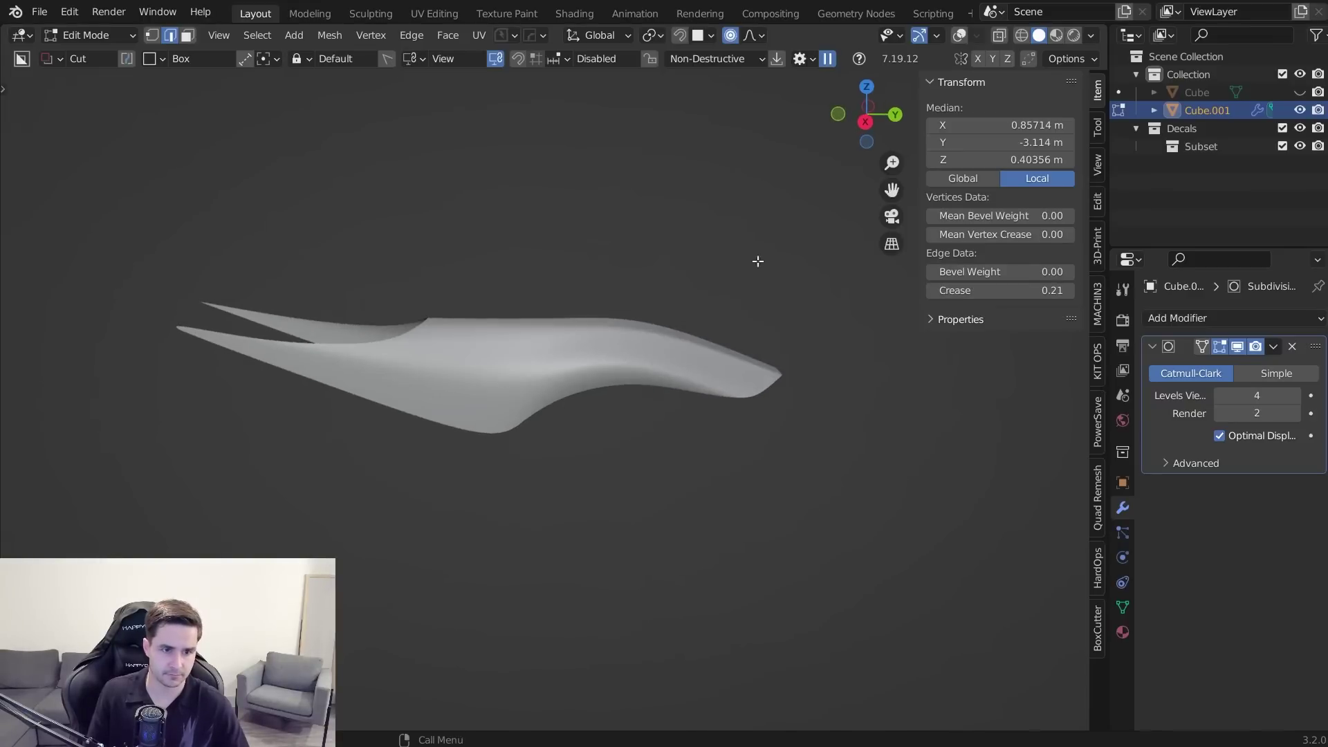
- Set the crease of the adjoining +X side edge toward +Y to 0.29 and check the silhouette from the right
{"action": "left_click", "coordinate": [960, 35]}
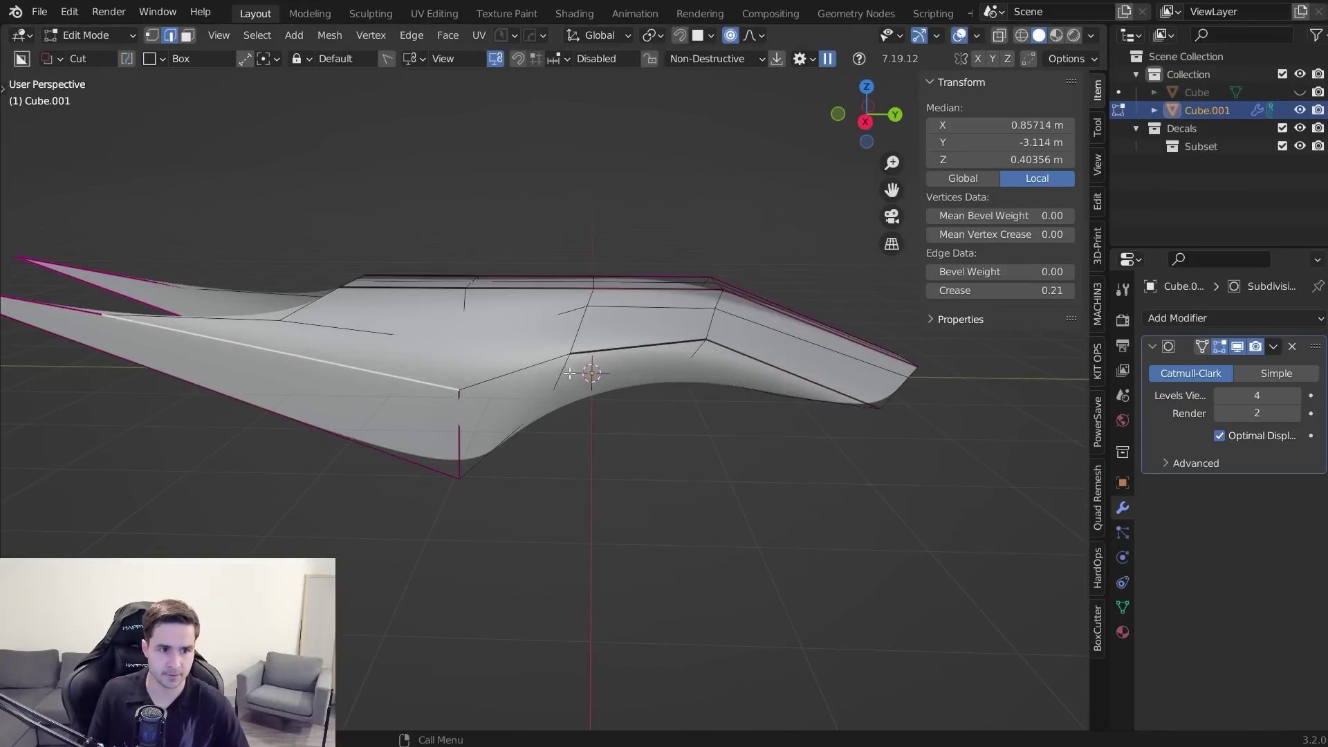
{"action": "left_click", "coordinate": [959, 36]}
{"action": "scroll", "coordinate": [706, 332], "scroll_direction": "down", "scroll_amount": 3}
{"action": "middle_click_drag", "start_coordinate": [706, 332], "coordinate": [668, 351]}
{"action": "left_click_drag", "start_coordinate": [1004, 290], "coordinate": [1012, 290]}
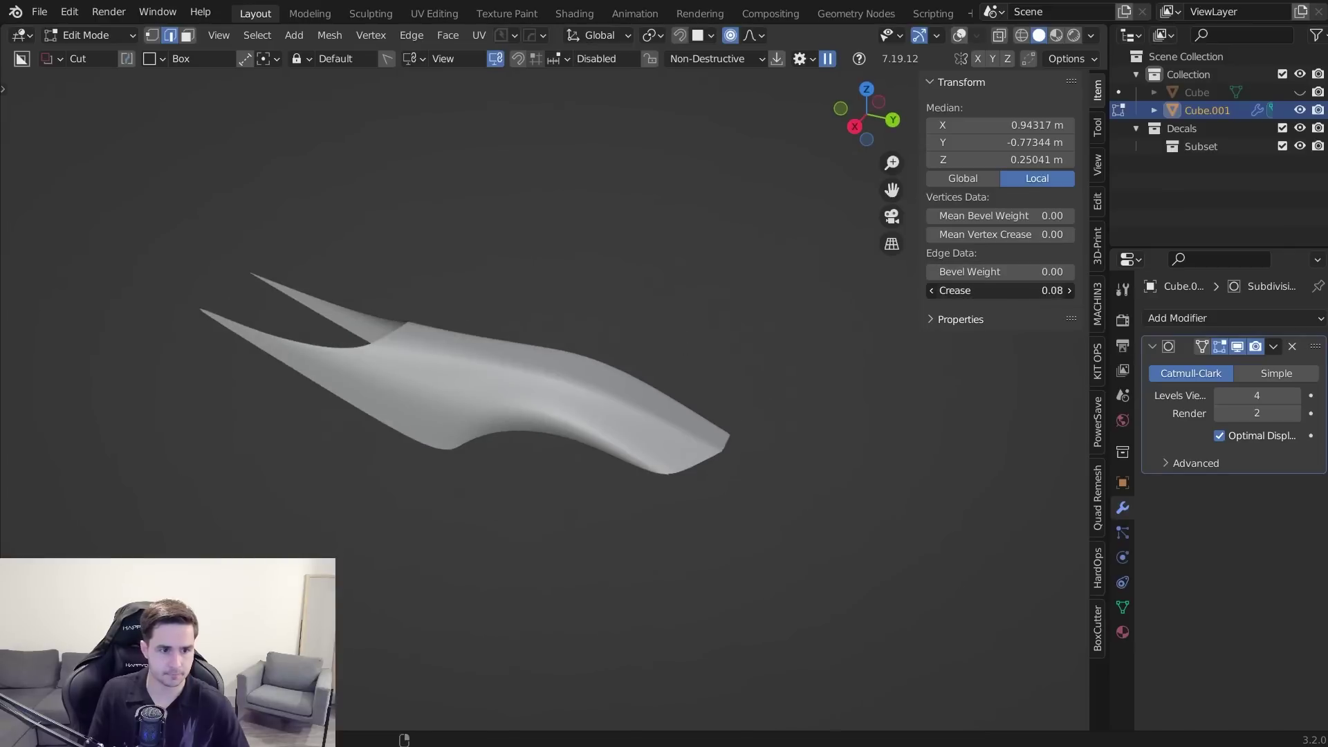
{"action": "middle_click_drag", "start_coordinate": [775, 346], "coordinate": [745, 468]}
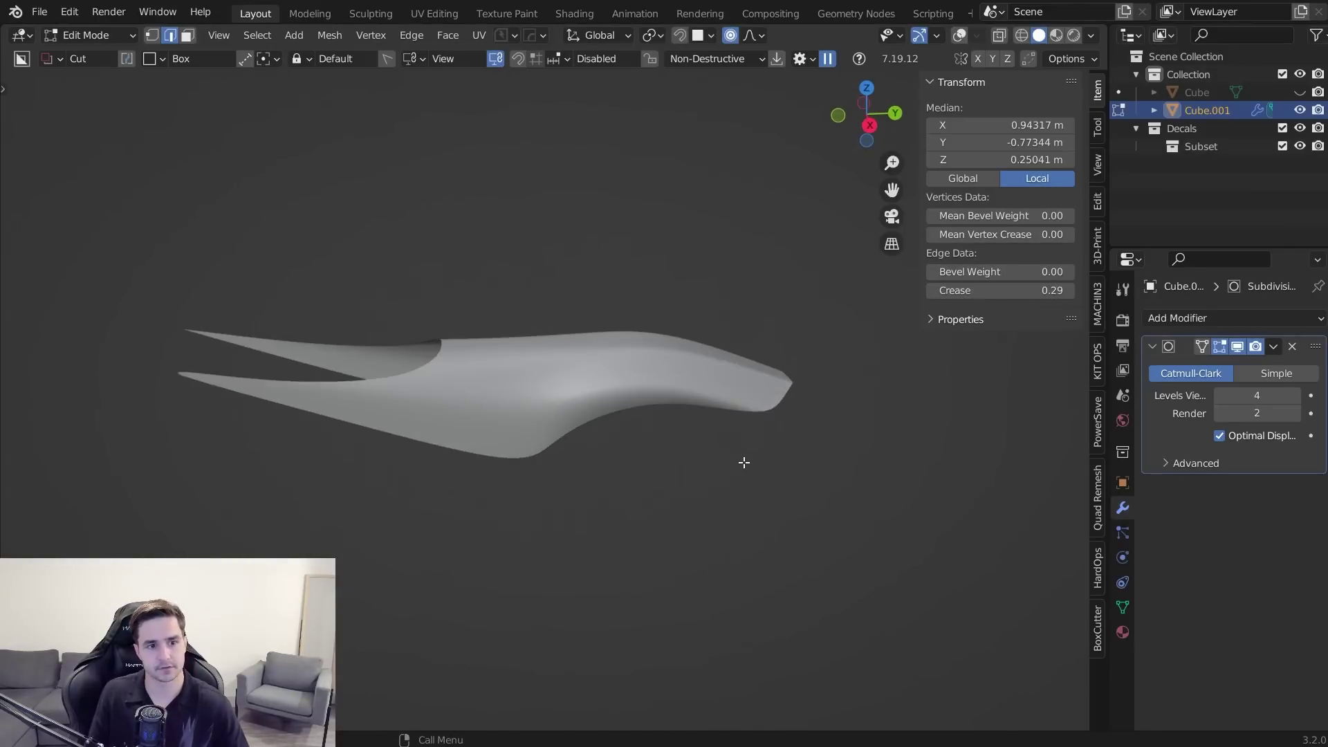
{"action": "key", "text": "KP_3"}
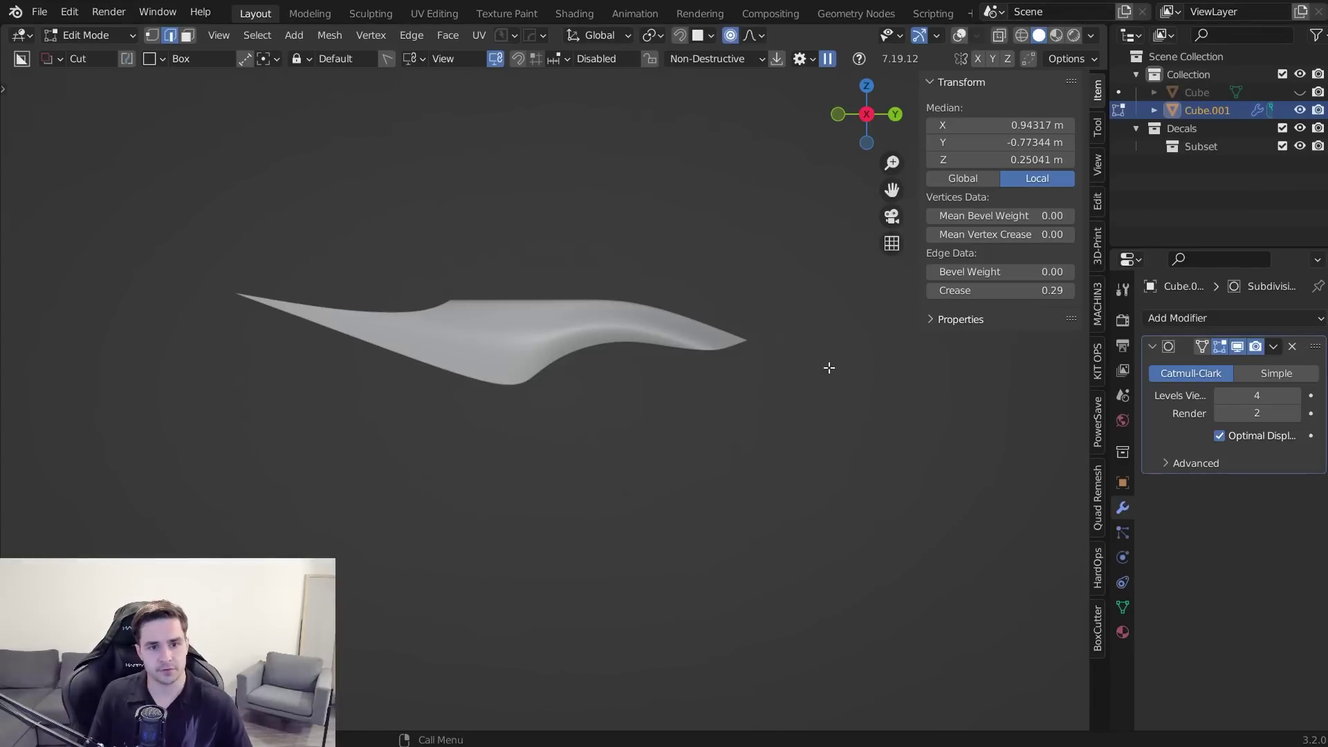
- Select the whole mesh, try adjusting its mean crease, undo the change, and return to Object Mode
{"action": "key", "text": "a"}
{"action": "mouse_move", "coordinate": [1022, 291]}
{"action": "left_mouse_down"}
{"action": "mouse_move", "coordinate": [982, 291]}
{"action": "mouse_move", "coordinate": [1014, 291]}
{"action": "left_mouse_up"}
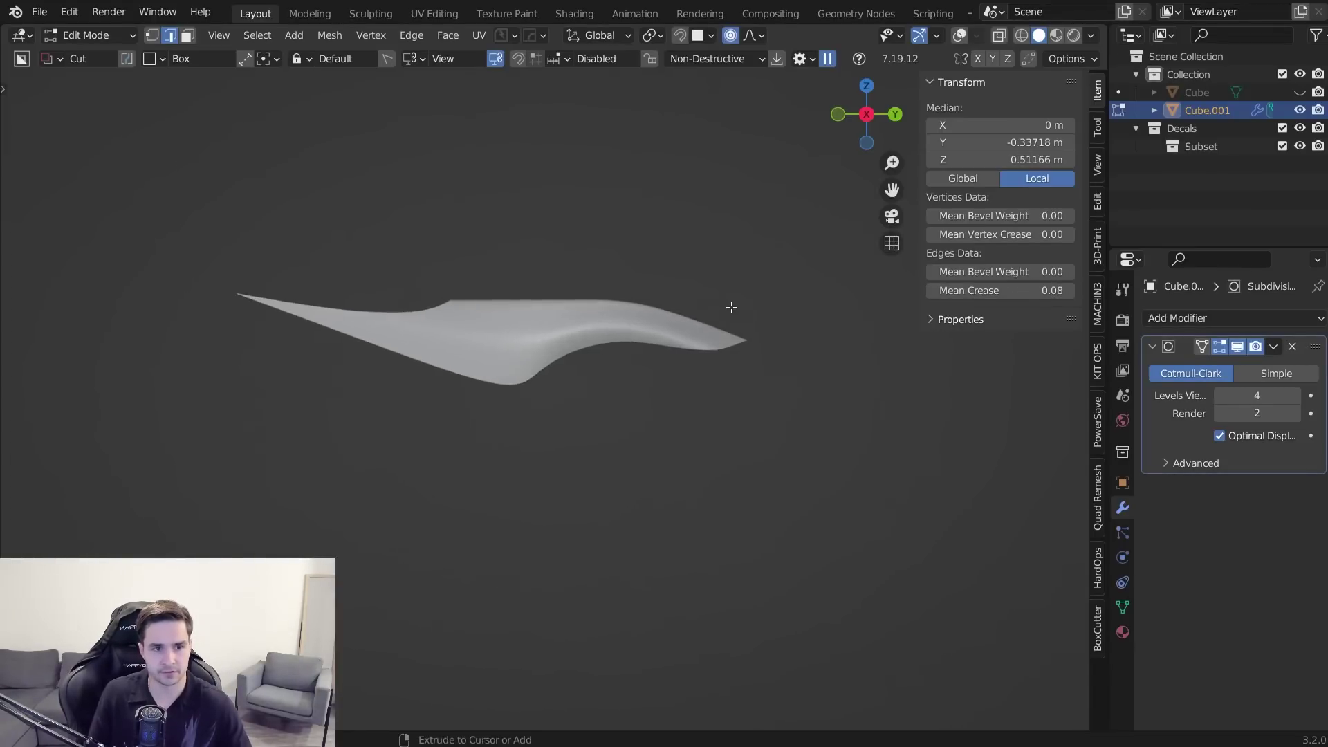
{"action": "left_click", "coordinate": [958, 35]}
{"action": "middle_click_drag", "start_coordinate": [677, 280], "coordinate": [661, 320]}
{"action": "left_click", "coordinate": [513, 396]}
{"action": "key", "text": "ctrl+z"}
{"action": "key", "text": "Tab"}
{"action": "left_click", "coordinate": [551, 398]}
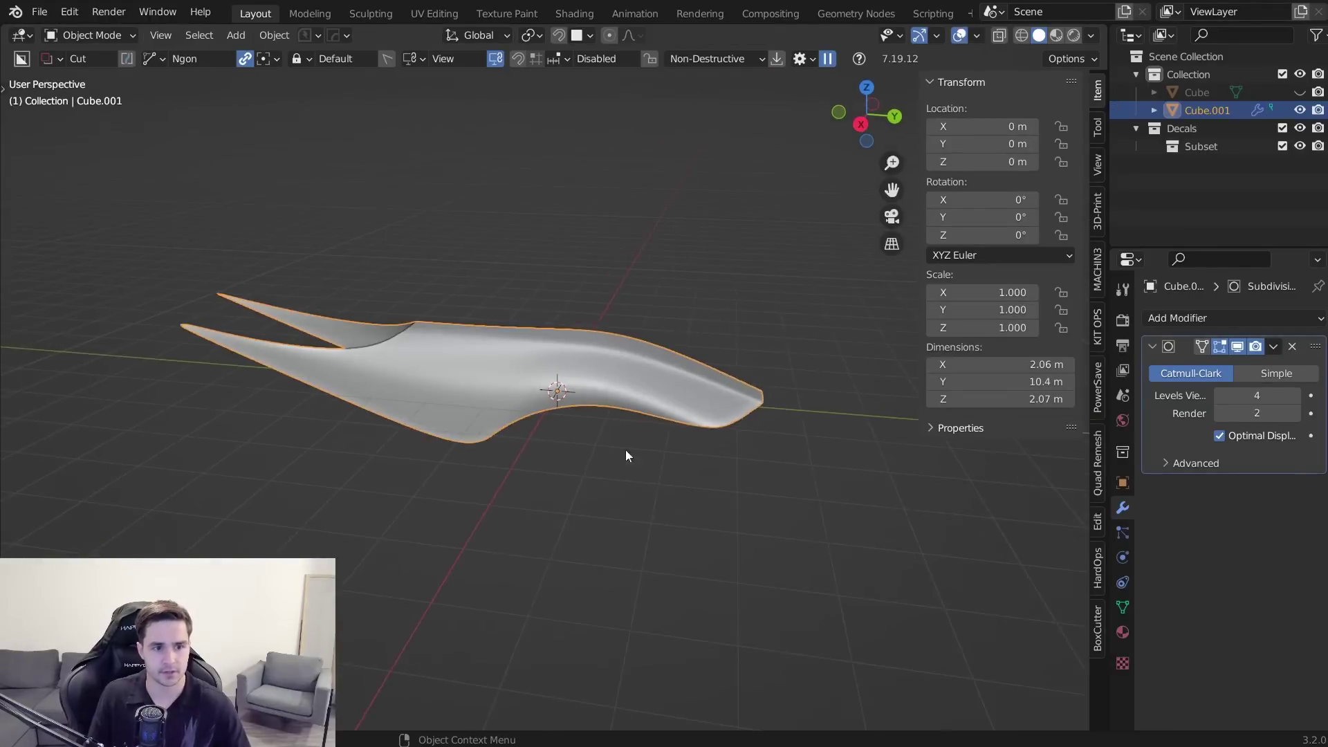
- Set the crease of the lengthwise +X edge on the upper surface of the +Y section to about 0.19
{"action": "scroll", "coordinate": [626, 450], "scroll_direction": "up", "scroll_amount": 4}
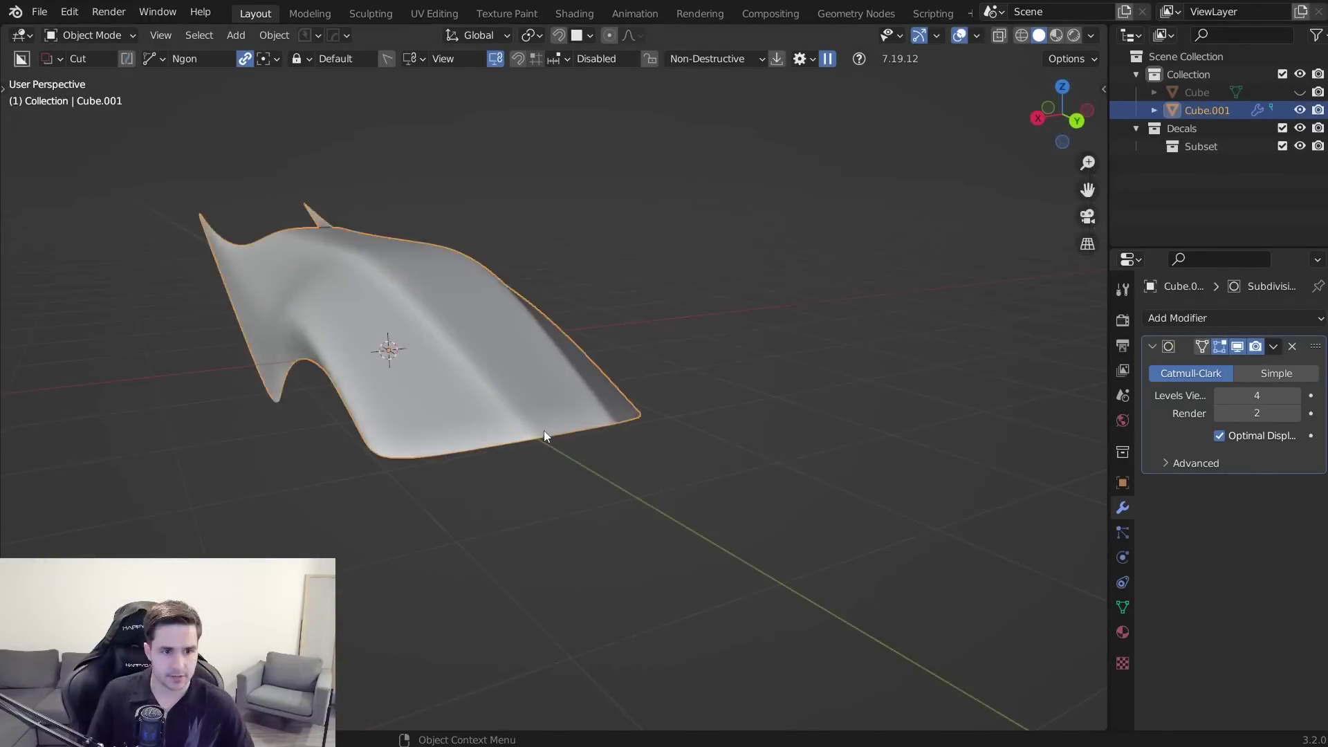
{"action": "left_click", "coordinate": [544, 431]}
{"action": "scroll", "coordinate": [544, 430], "scroll_direction": "up", "scroll_amount": 3}
{"action": "key", "text": "Tab"}
{"action": "left_click", "coordinate": [289, 518]}
{"action": "key", "text": "Tab"}
{"action": "left_click", "coordinate": [496, 604]}
{"action": "left_click", "coordinate": [450, 462]}
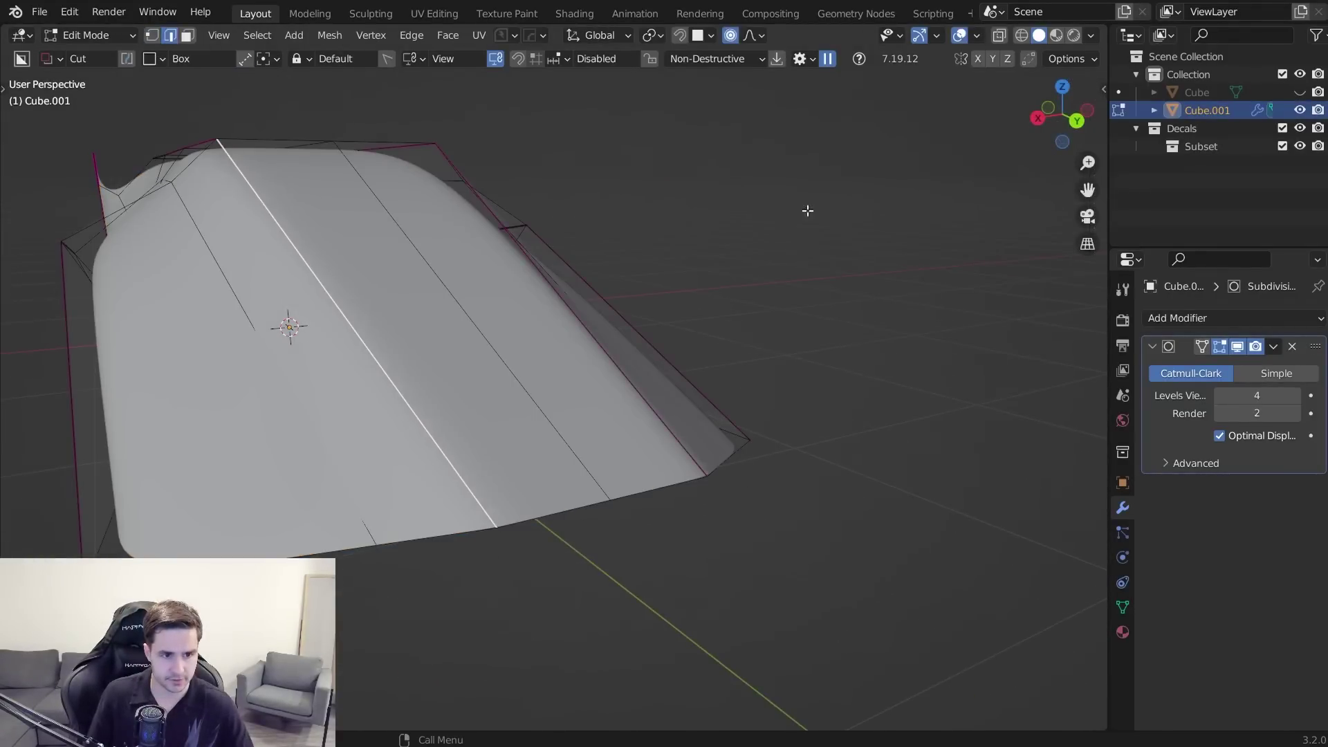
{"action": "left_click", "coordinate": [959, 35]}
{"action": "middle_click_drag", "start_coordinate": [692, 312], "coordinate": [801, 439]}
{"action": "key", "text": "n"}
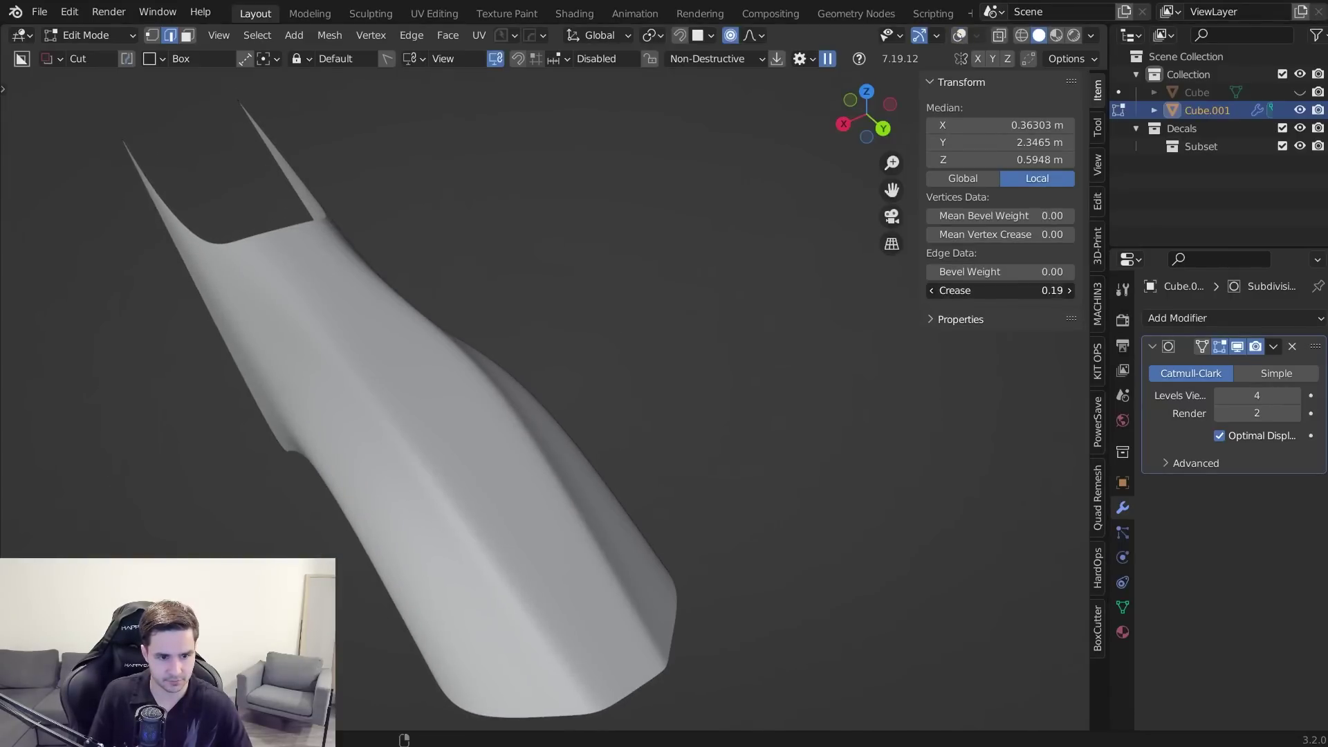
{"action": "middle_click_drag", "start_coordinate": [830, 346], "coordinate": [528, 439]}
- Try dissolving the lengthwise edge loop along the shell's centre and compare the surface with overlays hidden
{"action": "key", "text": "alt+a"}
{"action": "middle_click_drag", "start_coordinate": [655, 471], "coordinate": [595, 516]}
{"action": "left_click", "coordinate": [961, 36]}
{"action": "left_click", "coordinate": [589, 473], "text": "alt"}
{"action": "key", "text": "ctrl+x"}
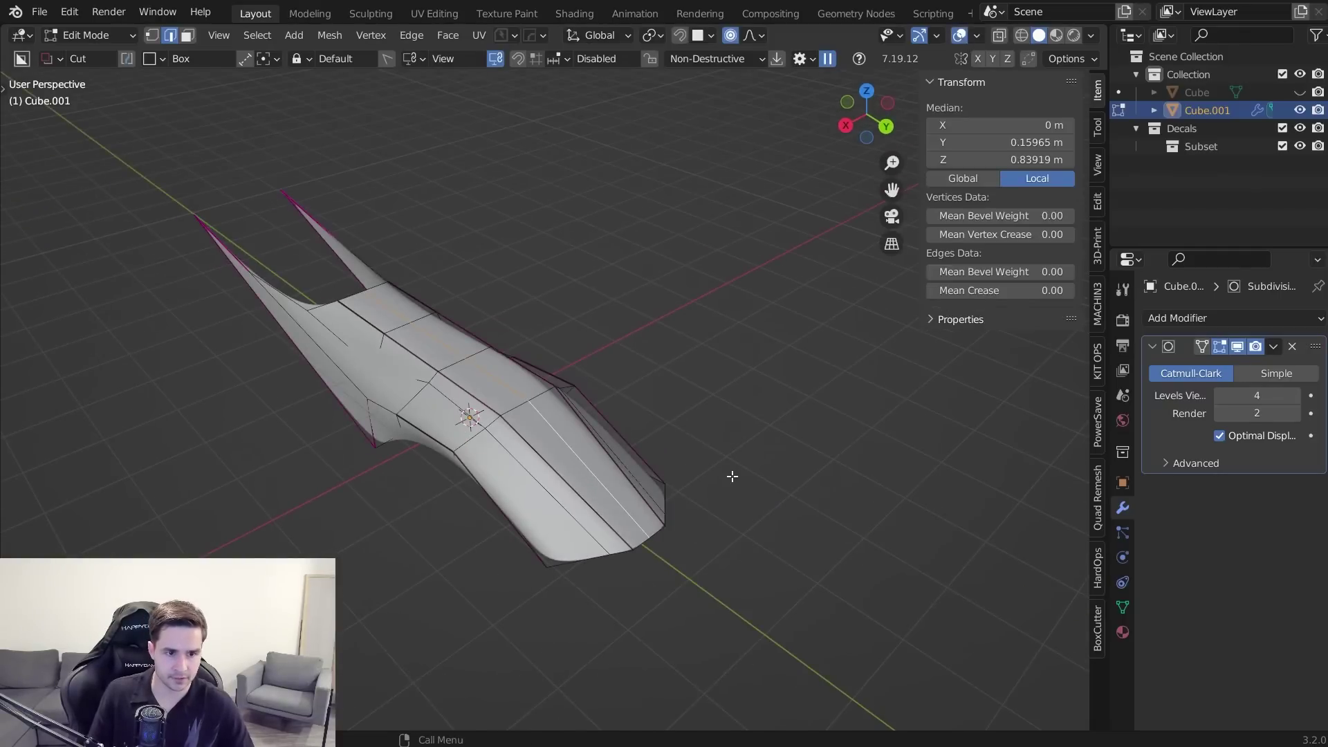
{"action": "left_click", "coordinate": [967, 40]}
{"action": "key", "text": "a"}
{"action": "key", "text": "alt+a"}
{"action": "middle_click_drag", "start_coordinate": [783, 367], "coordinate": [673, 433]}
{"action": "key", "text": "a"}
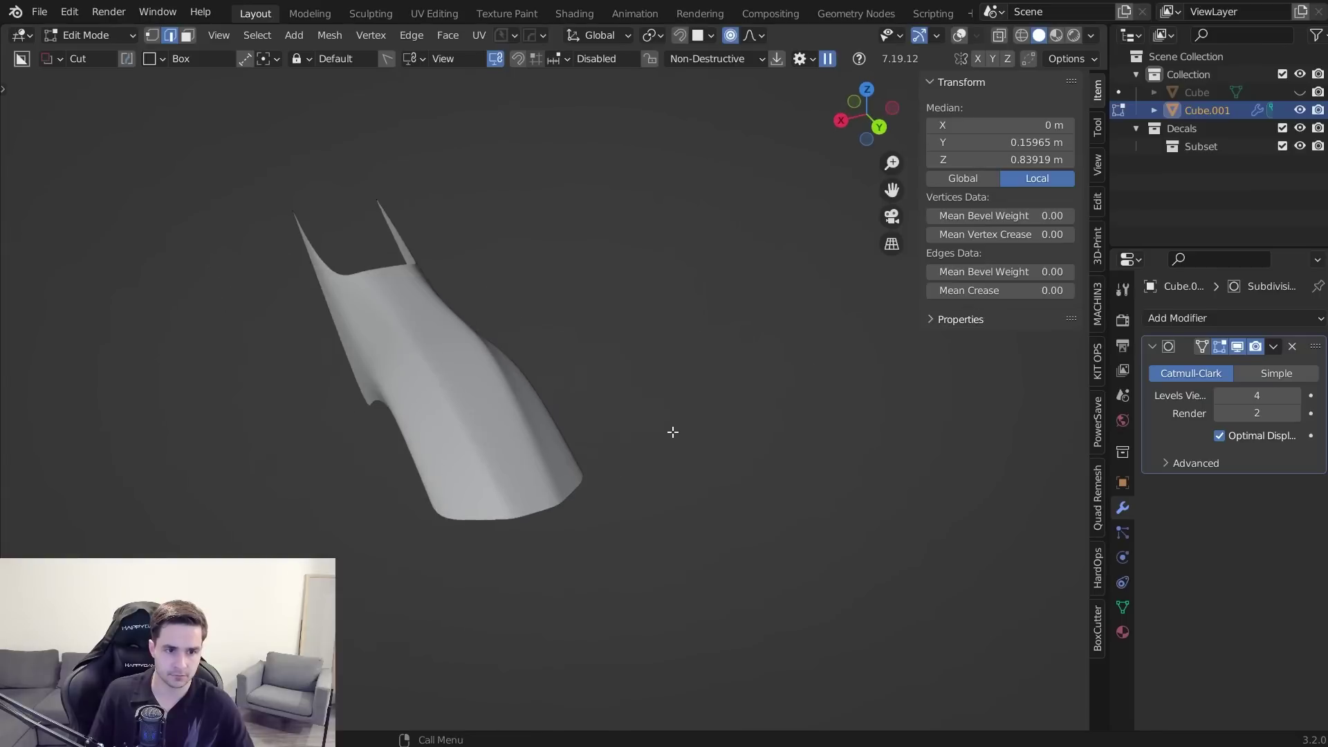
- Show the overlays and inspect the creased shell in Object Mode from the side and above
{"action": "left_click", "coordinate": [960, 35]}
{"action": "key", "text": "Tab"}
{"action": "left_click", "coordinate": [754, 271]}
{"action": "middle_click_drag", "start_coordinate": [775, 360], "coordinate": [716, 386]}
{"action": "key", "text": "Tab"}
{"action": "key", "text": "Tab"}
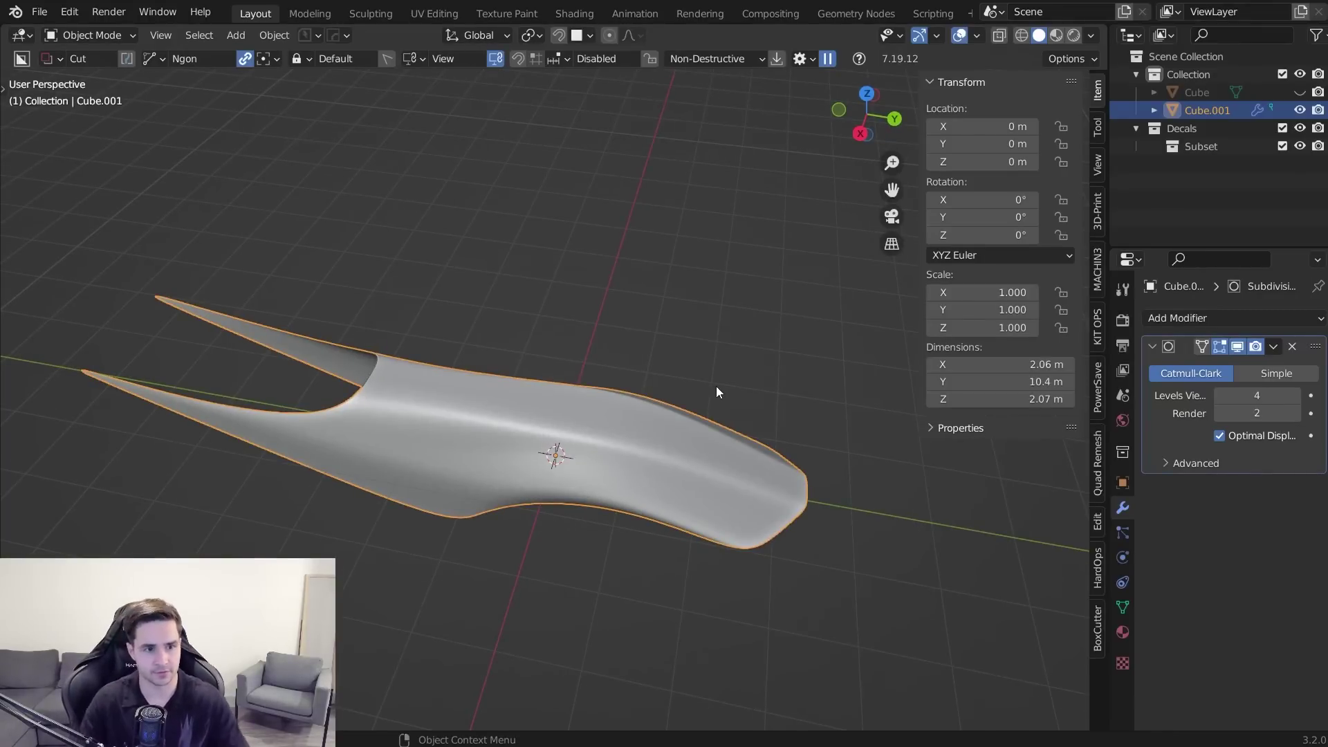
{"action": "key", "text": "KP_3"}
{"action": "mouse_move", "coordinate": [617, 364]}
{"action": "middle_mouse_down"}
{"action": "mouse_move", "coordinate": [609, 400]}
{"action": "mouse_move", "coordinate": [626, 364]}
{"action": "middle_mouse_up"}
- Select the upper and lower creased edges of the +X tip, try adjusting their mean crease, and undo it
{"action": "key", "text": "alt+a"}
{"action": "left_click", "coordinate": [371, 436]}
{"action": "key", "text": "Tab"}
{"action": "left_click", "coordinate": [180, 468]}
{"action": "left_click", "coordinate": [191, 445], "text": "shift"}
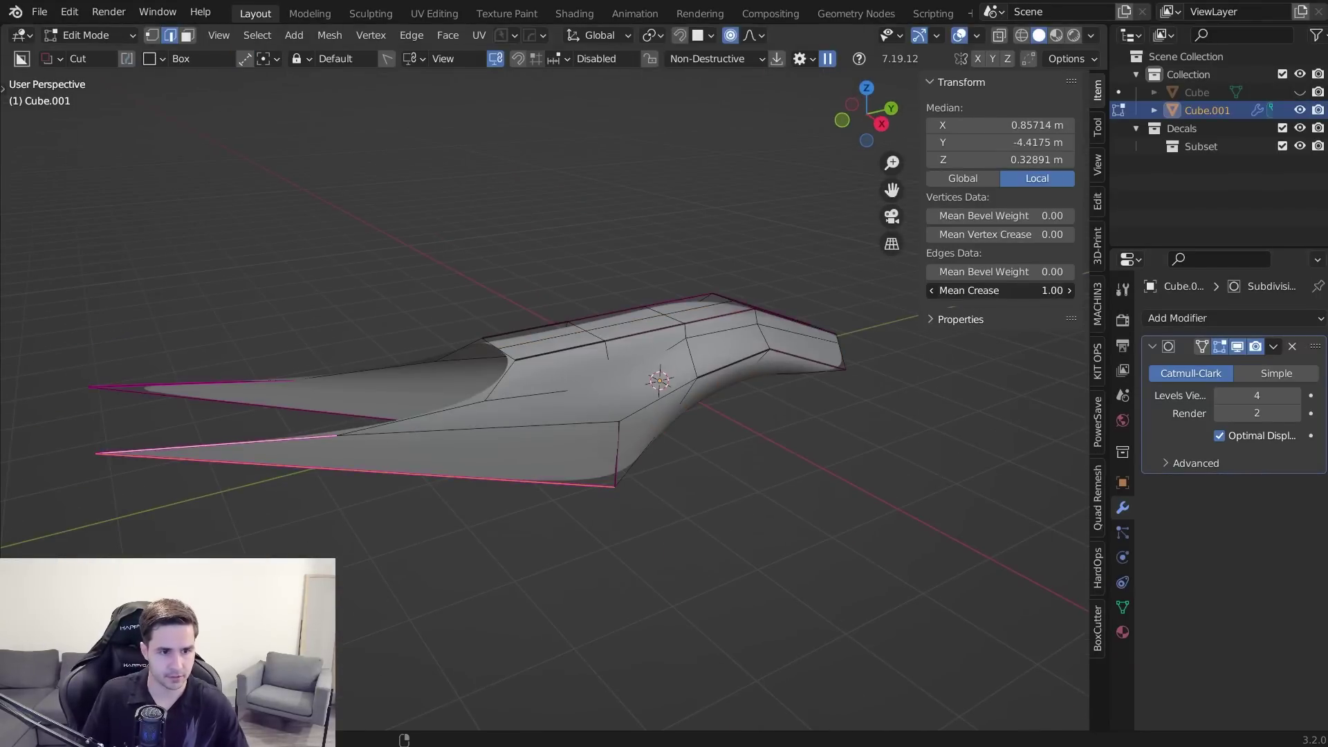
{"action": "key", "text": "ctrl+z"}
{"action": "key", "text": "Tab"}
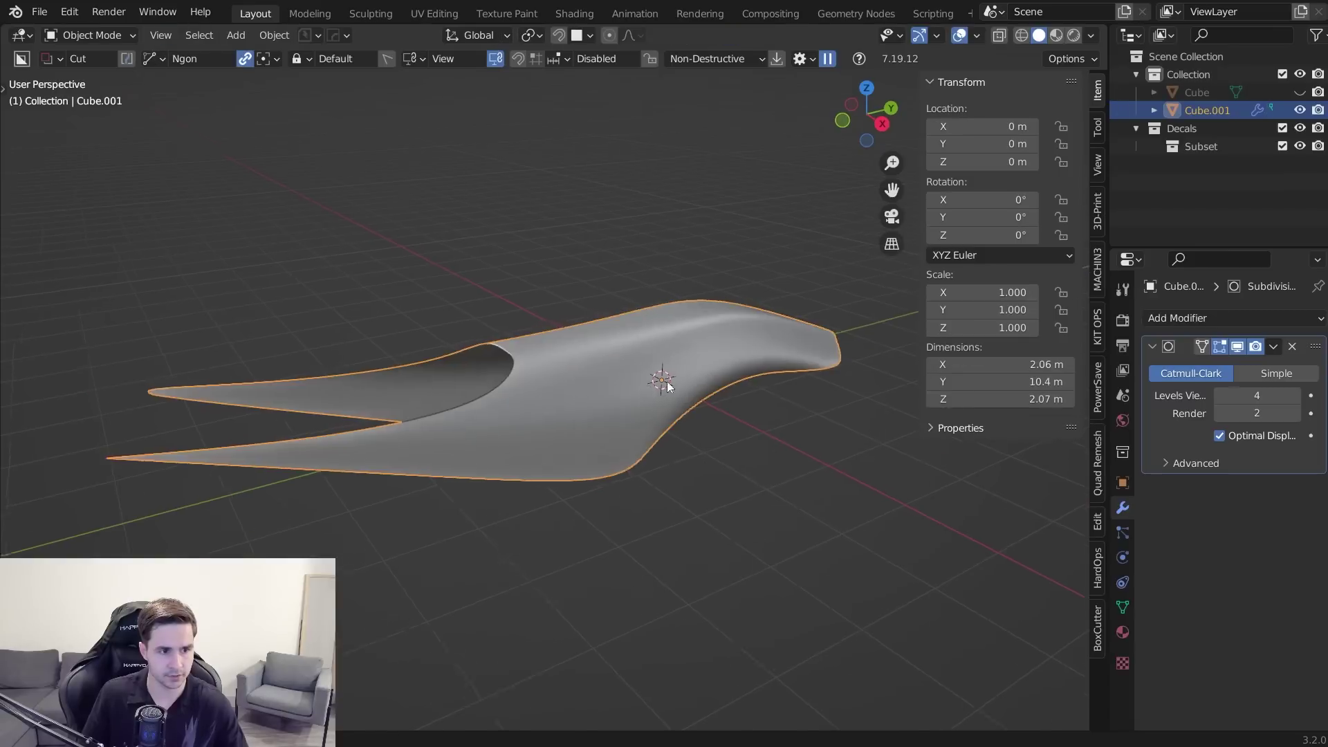
- Clear the edge selection and examine the whole shell in Object Mode, including the -Y opening and tips
{"action": "middle_click_drag", "start_coordinate": [650, 385], "coordinate": [712, 392]}
{"action": "key", "text": "Tab"}
{"action": "key", "text": "alt+a"}
{"action": "key", "text": "Tab"}
{"action": "middle_click_drag", "start_coordinate": [519, 357], "coordinate": [966, 447]}
{"action": "key", "text": "KP_3"}
{"action": "left_click", "coordinate": [690, 431]}
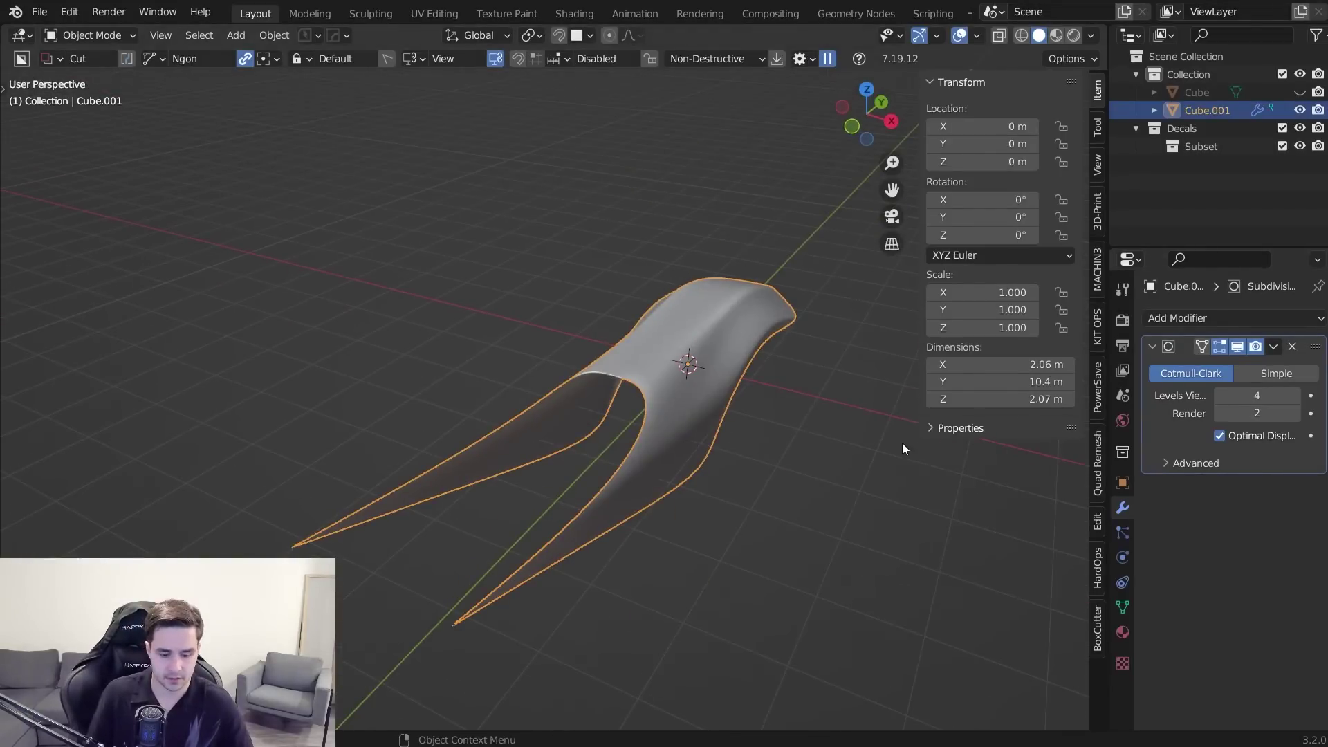
- Add a Solidify modifier to the curved shell with a thickness of about -0.101 and an offset of -1.00
{"action": "key", "text": "n"}
{"action": "key", "text": "q"}
{"action": "mouse_move", "coordinate": [810, 493]}
{"action": "mouse_move", "coordinate": [809, 521]}
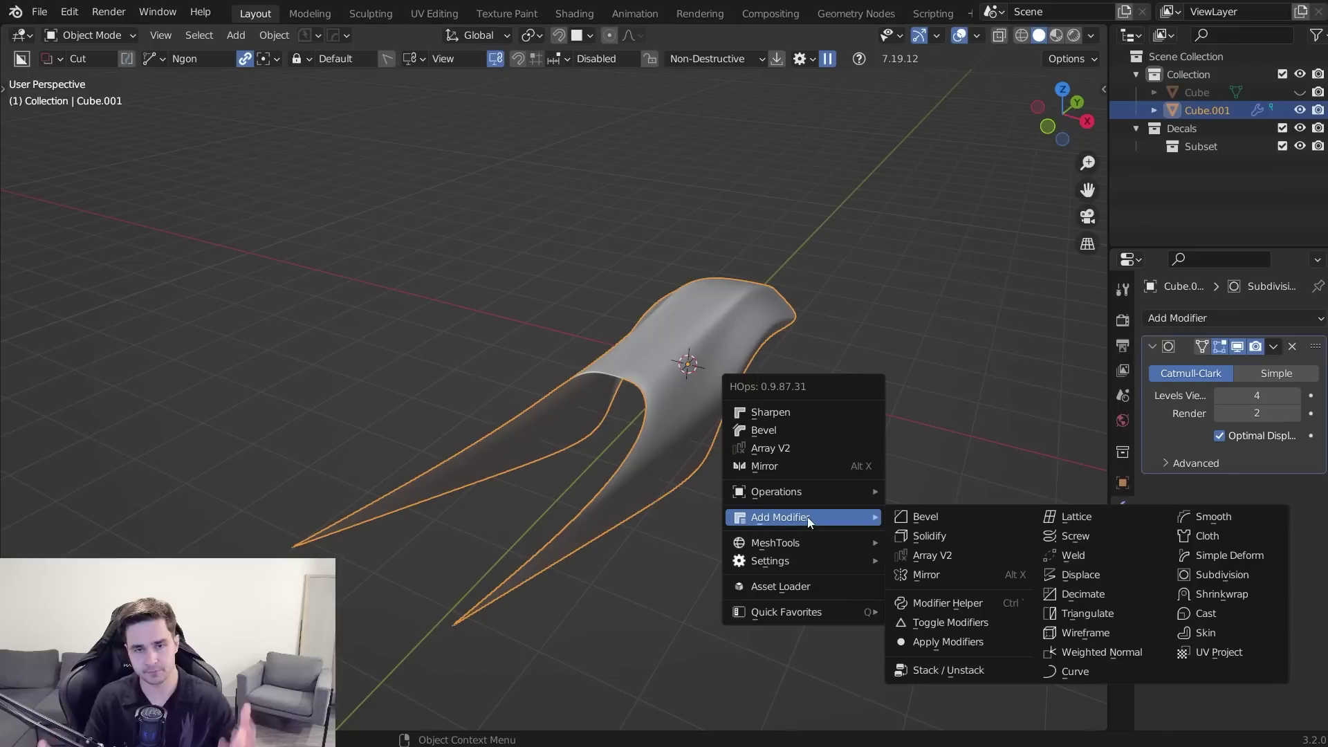
{"action": "left_click", "coordinate": [960, 536]}
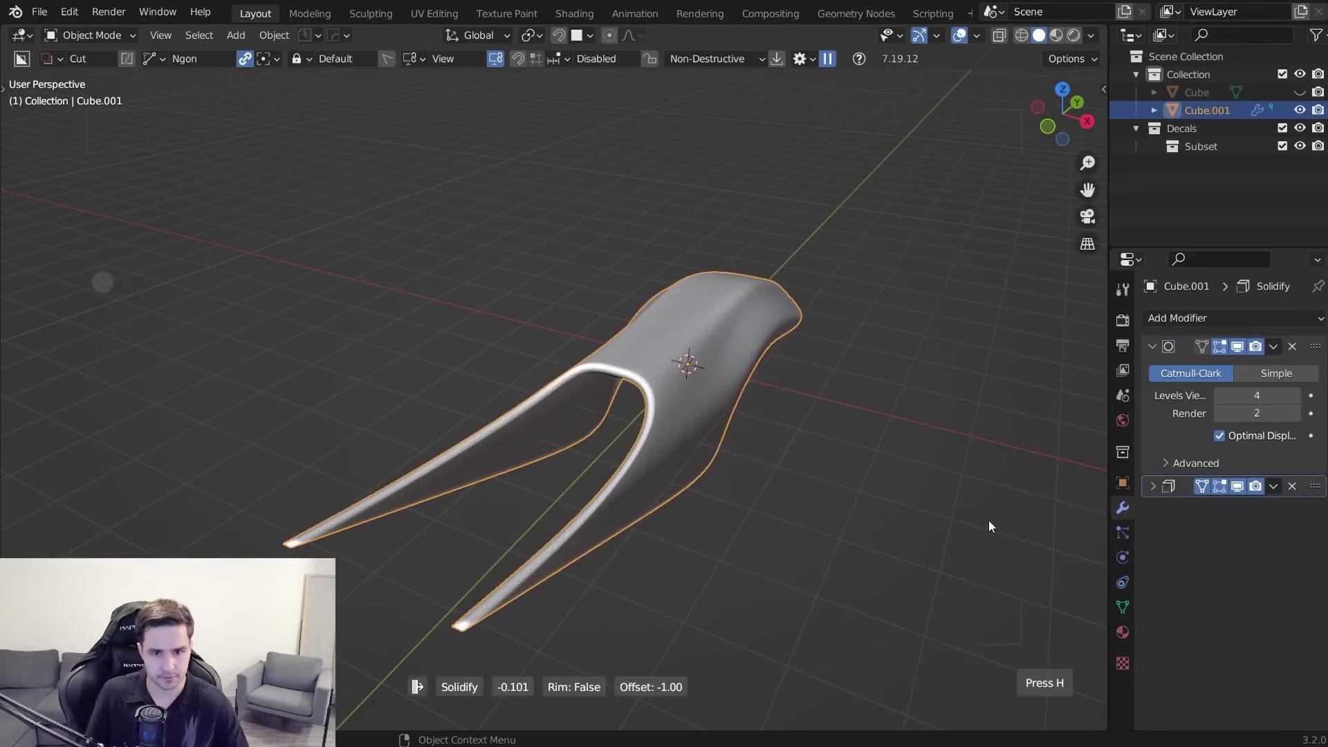
{"action": "left_click", "coordinate": [989, 520]}
- Enable Auto Smooth at 30° in the shell's mesh normals
{"action": "left_click", "coordinate": [1123, 607]}
{"action": "left_click", "coordinate": [1184, 658]}
{"action": "left_click", "coordinate": [1219, 684]}
- Reduce the shell's Solidify thickness to about -0.074, check the rim, and deselect the shell
{"action": "middle_click_drag", "start_coordinate": [916, 533], "coordinate": [642, 493]}
{"action": "left_click", "coordinate": [641, 492]}
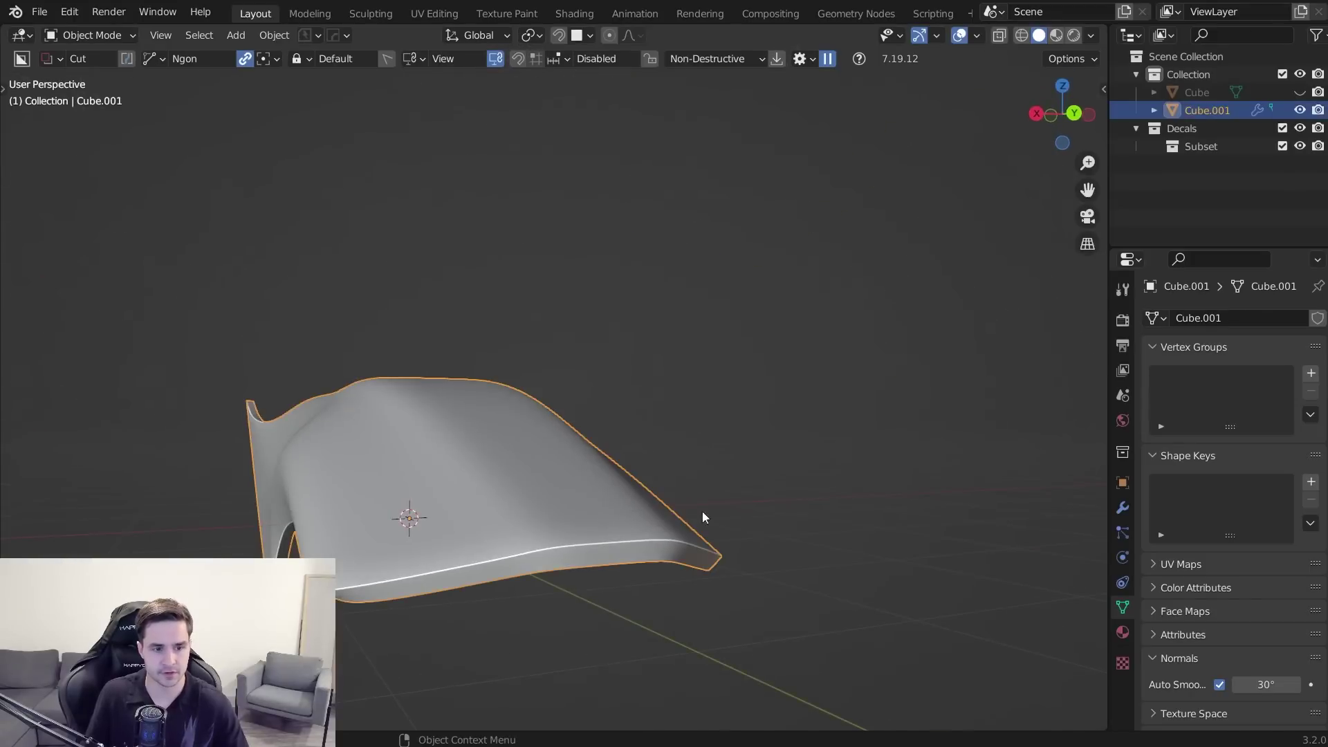
{"action": "key", "text": "q"}
{"action": "mouse_move", "coordinate": [729, 492]}
{"action": "left_click", "coordinate": [802, 490]}
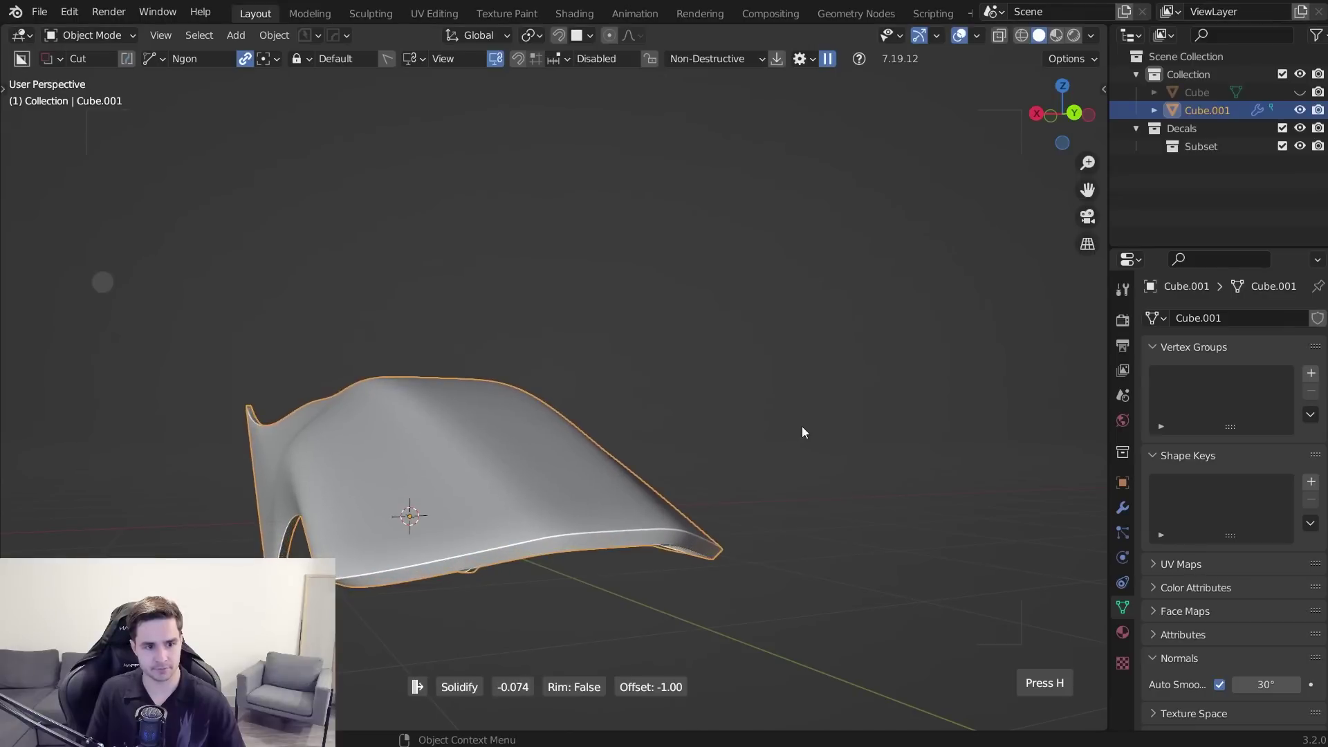
{"action": "left_click", "coordinate": [784, 434]}
{"action": "middle_click_drag", "start_coordinate": [691, 482], "coordinate": [705, 519]}
{"action": "left_click", "coordinate": [719, 400]}
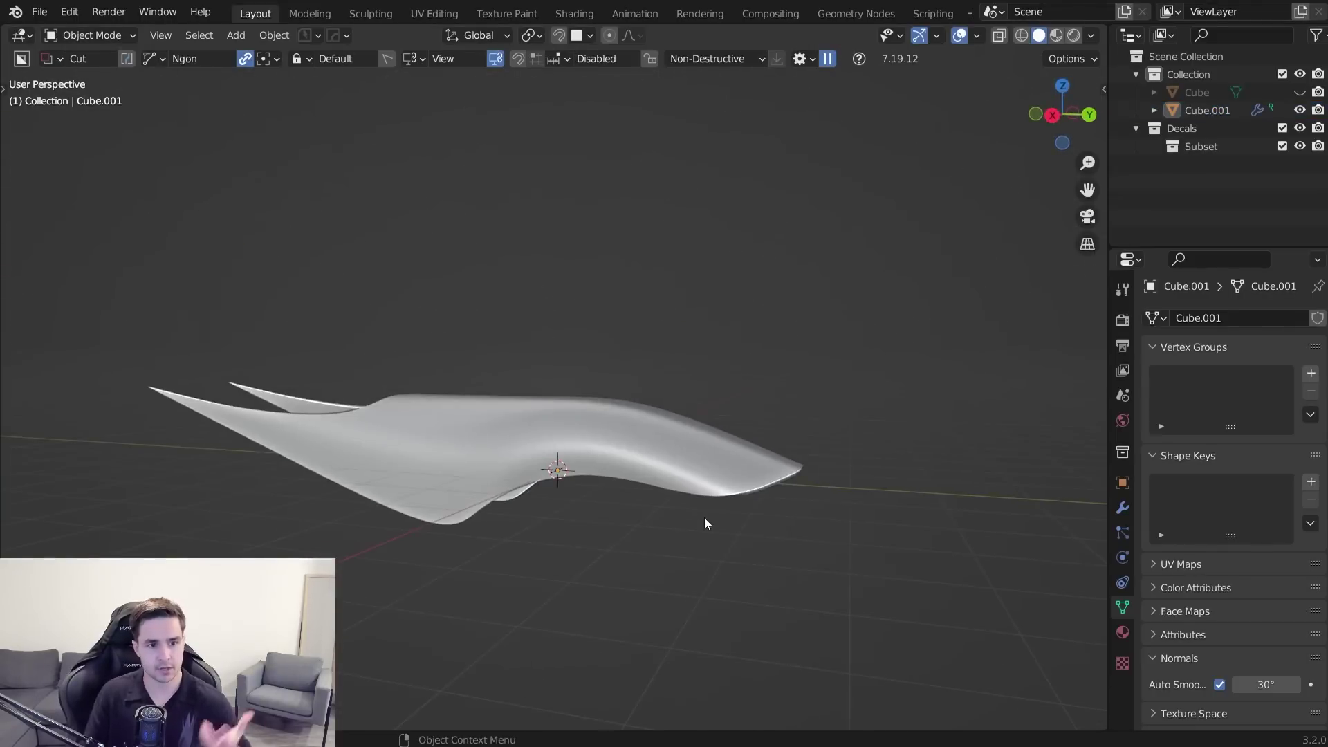
- Display the modifier stack, select the shell again, and save the file
{"action": "key", "text": "KP_3"}
{"action": "left_click", "coordinate": [1123, 507]}
{"action": "middle_click_drag", "start_coordinate": [830, 478], "coordinate": [648, 390]}
{"action": "left_click", "coordinate": [579, 456]}
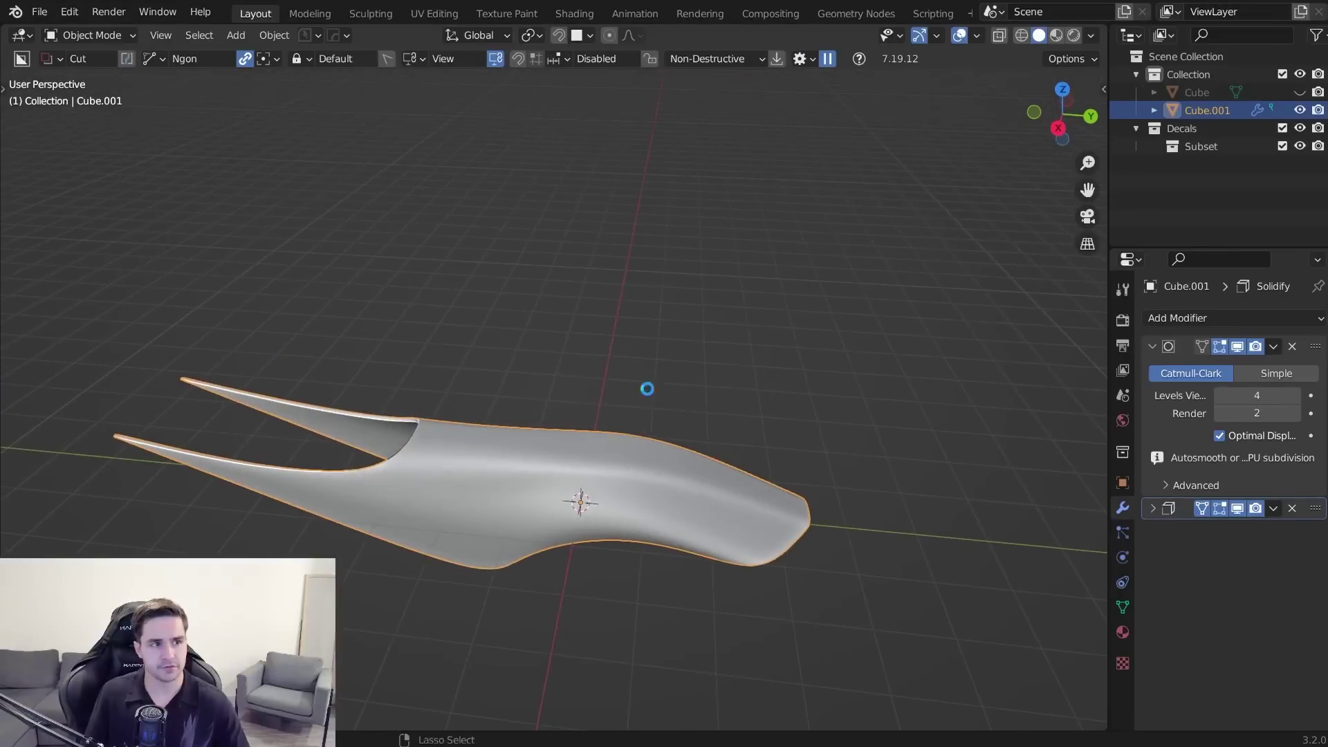
{"action": "key", "text": "ctrl+s"}
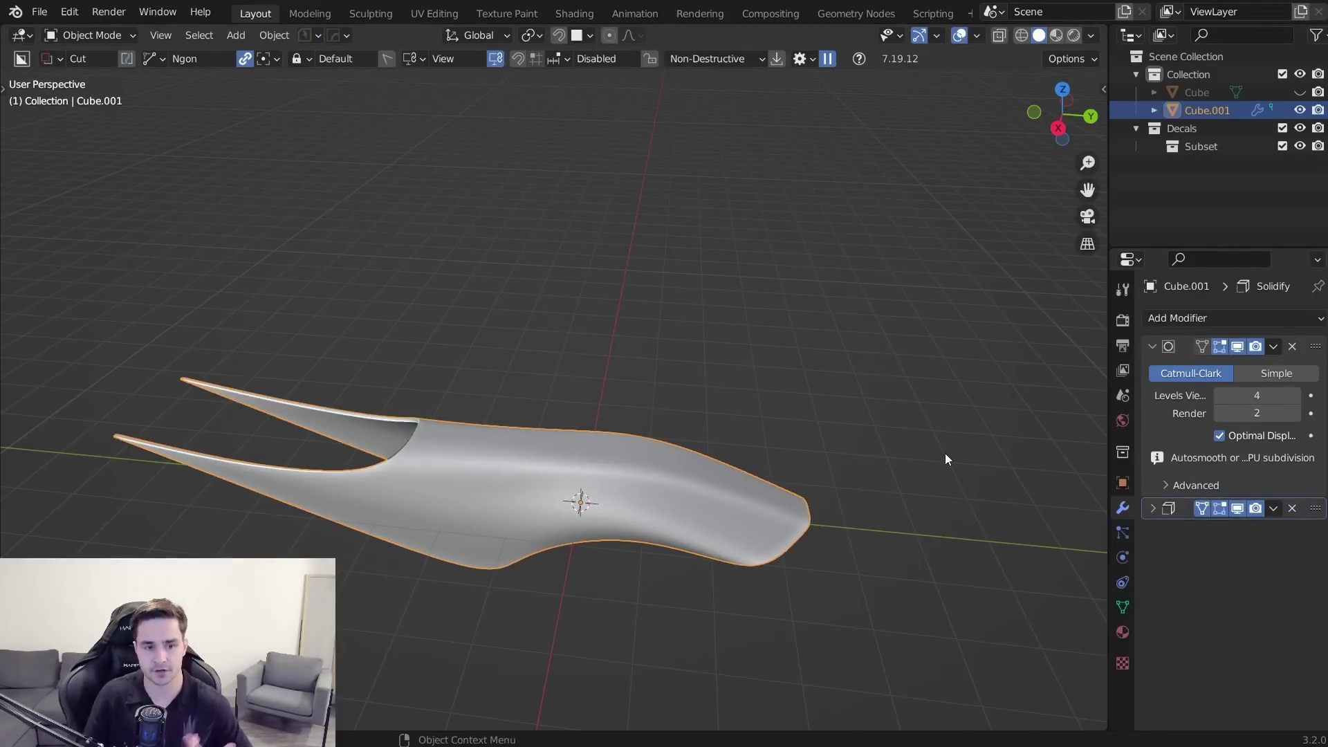
- Try cutting a narrow box notch through the centre of the shell's +Y end, and undo it
{"action": "key", "text": "KP_7"}
{"action": "key", "text": "ctrl+d"}
{"action": "left_click", "coordinate": [703, 168]}
{"action": "middle_click_drag", "start_coordinate": [671, 257], "coordinate": [649, 343], "text": "shift"}
{"action": "scroll", "coordinate": [649, 343], "scroll_direction": "up", "scroll_amount": 3}
{"action": "middle_click_drag", "start_coordinate": [686, 231], "coordinate": [645, 269], "text": "shift"}
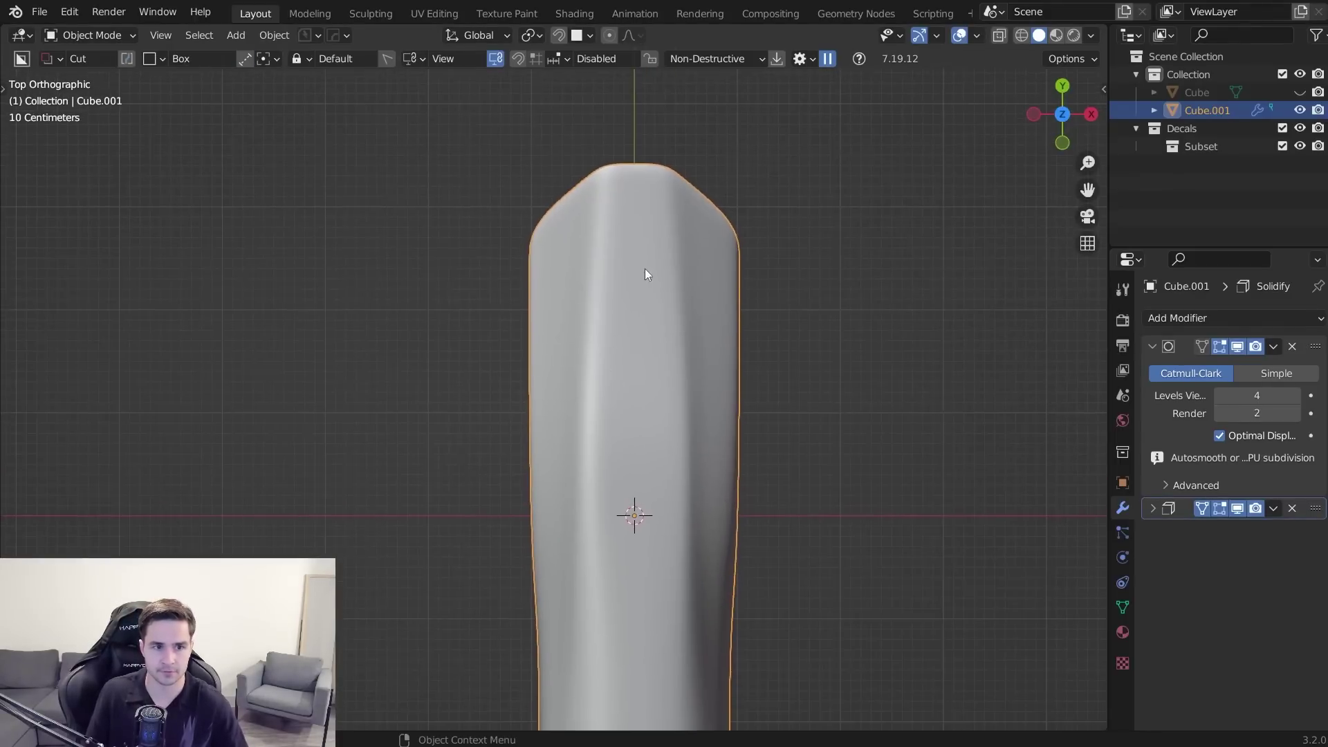
{"action": "left_click_drag", "start_coordinate": [616, 138], "coordinate": [653, 223]}
{"action": "mouse_move", "coordinate": [653, 222]}
{"action": "middle_mouse_down"}
{"action": "mouse_move", "coordinate": [384, 131]}
{"action": "mouse_move", "coordinate": [709, 416]}
{"action": "mouse_move", "coordinate": [739, 343]}
{"action": "middle_mouse_up"}
{"action": "left_click", "coordinate": [710, 607]}
{"action": "middle_click_drag", "start_coordinate": [710, 608], "coordinate": [709, 447]}
{"action": "scroll", "coordinate": [625, 484], "scroll_direction": "down", "scroll_amount": 4}
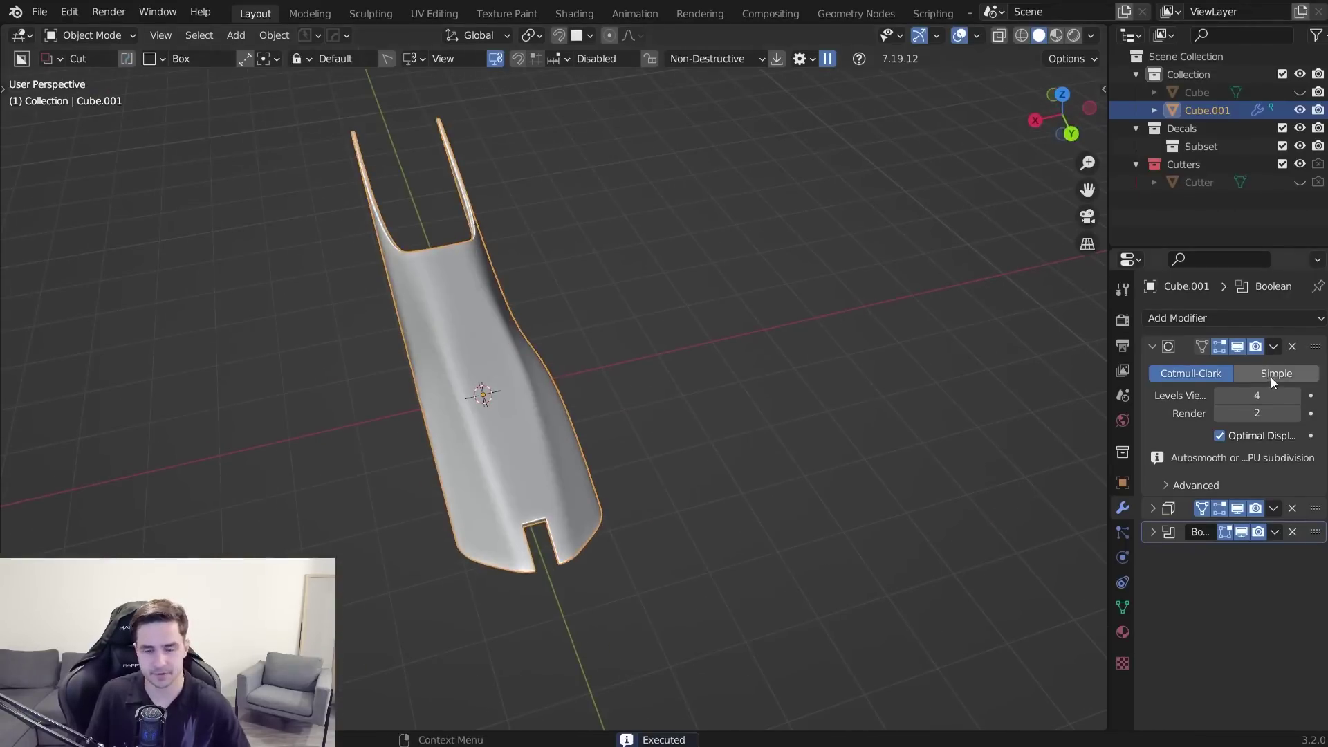
{"action": "key", "text": "ctrl+z"}
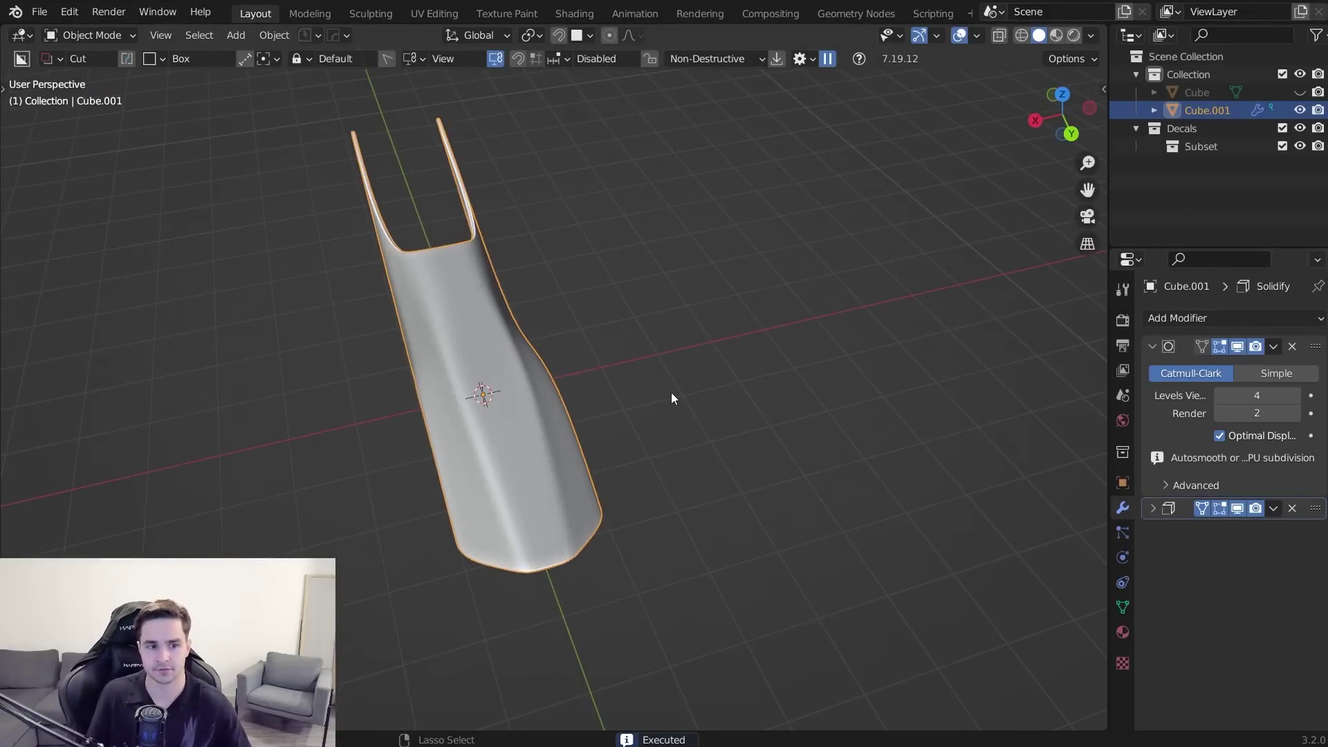
- Slide the selected vertices on the shell's +Y rim along their edge in Edit Mode by about 0.39
{"action": "key", "text": "KP_7"}
{"action": "middle_click_drag", "start_coordinate": [682, 466], "coordinate": [601, 415]}
{"action": "key", "text": "Tab"}
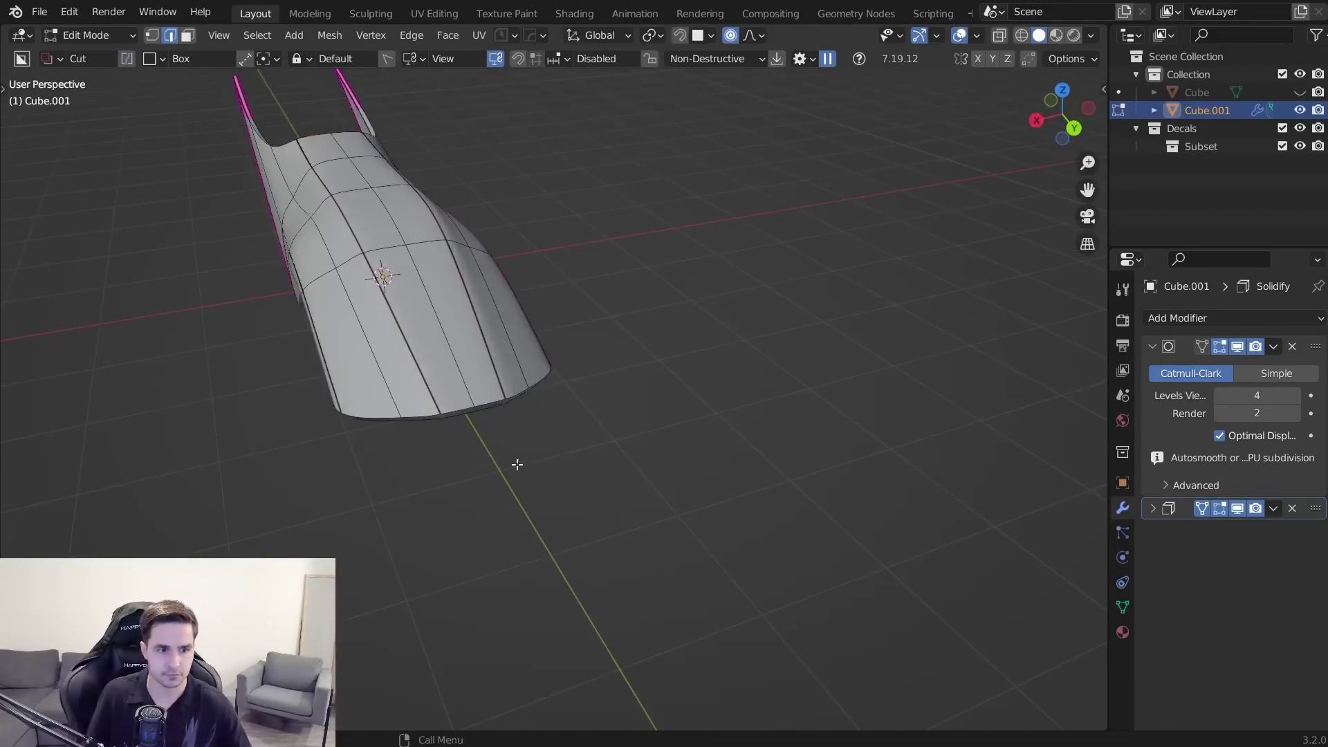
{"action": "scroll", "coordinate": [519, 468], "scroll_direction": "up", "scroll_amount": 2}
{"action": "middle_click_drag", "start_coordinate": [519, 469], "coordinate": [609, 442], "text": "shift"}
{"action": "key", "text": "Tab"}
{"action": "key", "text": "g"}
{"action": "key", "text": "g"}
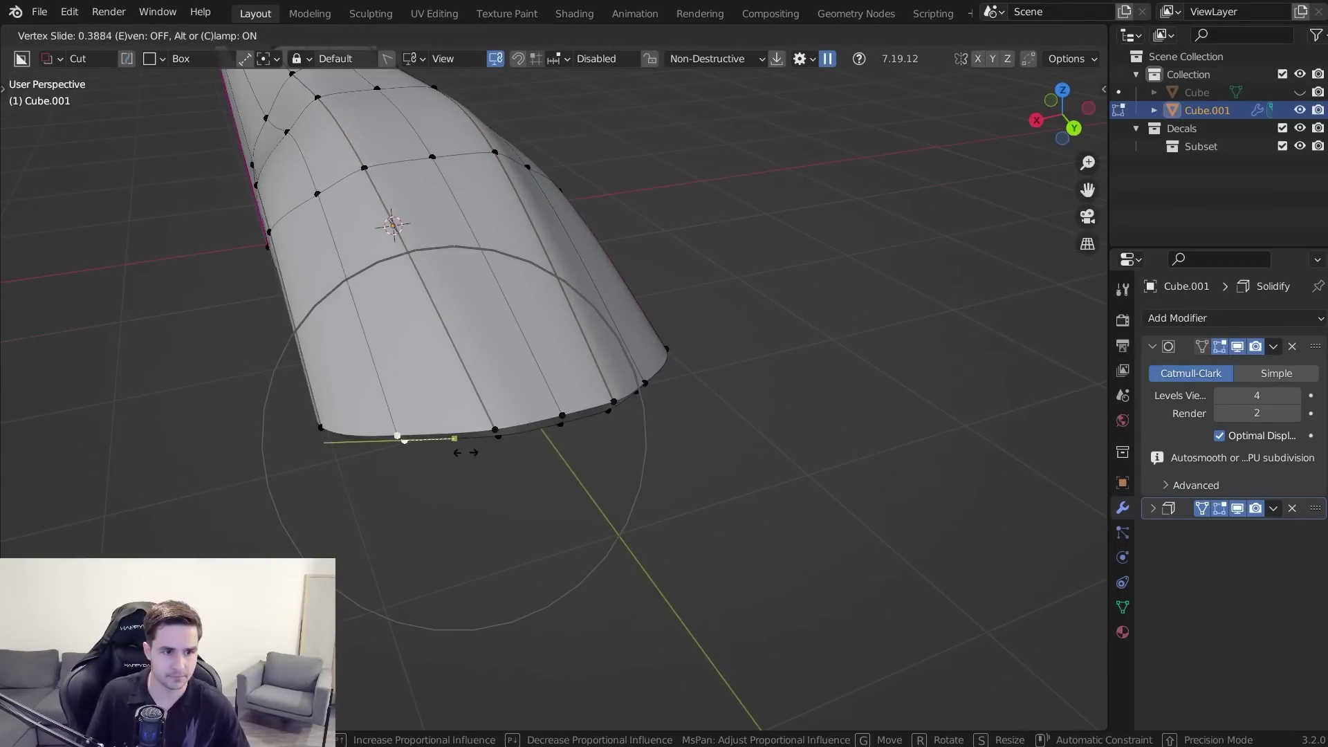
{"action": "left_click", "coordinate": [451, 446]}
- Check the +Y end's outline, then slide the vertices near the rim's centre by about 0.24 along the edge
{"action": "key", "text": "Tab"}
{"action": "middle_click_drag", "start_coordinate": [575, 325], "coordinate": [525, 381]}
{"action": "key", "text": "Tab"}
{"action": "left_click", "coordinate": [674, 404]}
{"action": "key", "text": "Tab"}
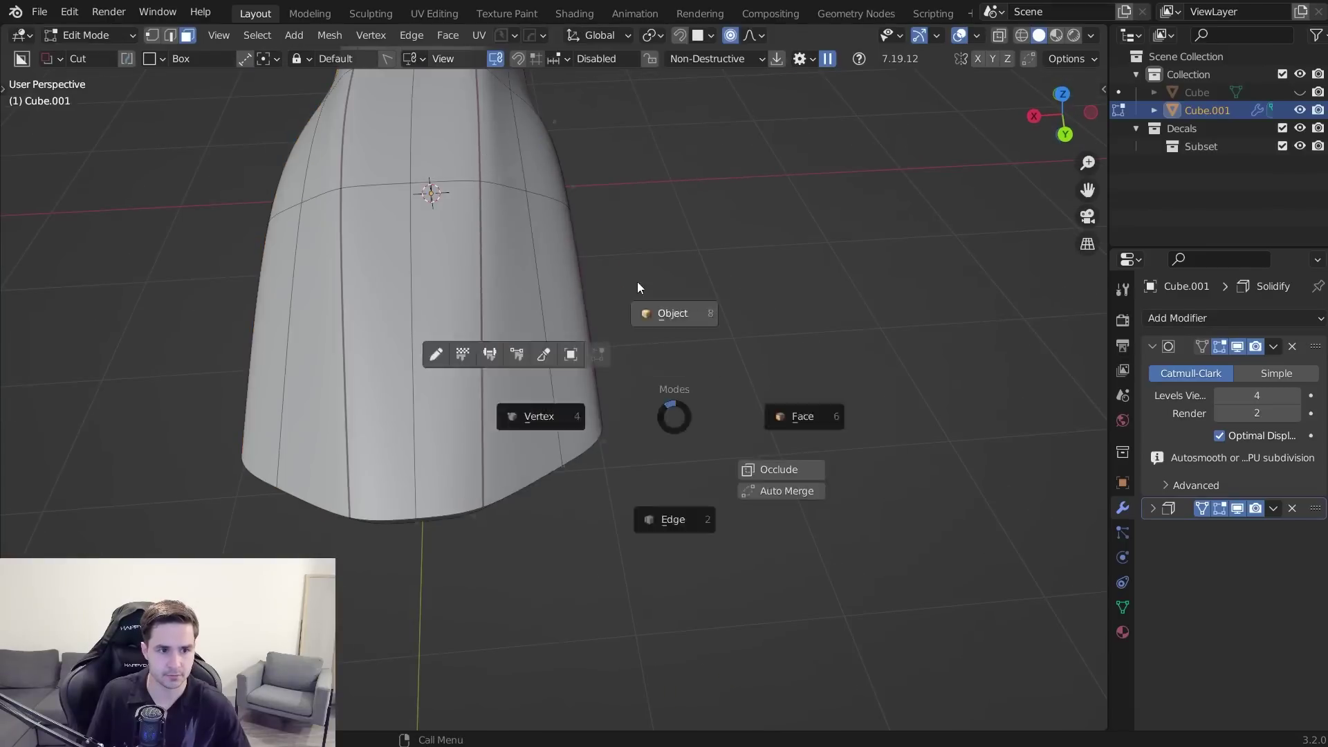
{"action": "left_click", "coordinate": [638, 292]}
{"action": "left_click", "coordinate": [664, 339]}
{"action": "scroll", "coordinate": [679, 361], "scroll_direction": "down", "scroll_amount": 3}
{"action": "middle_click_drag", "start_coordinate": [679, 362], "coordinate": [503, 434]}
{"action": "key", "text": "Tab"}
{"action": "key", "text": "g"}
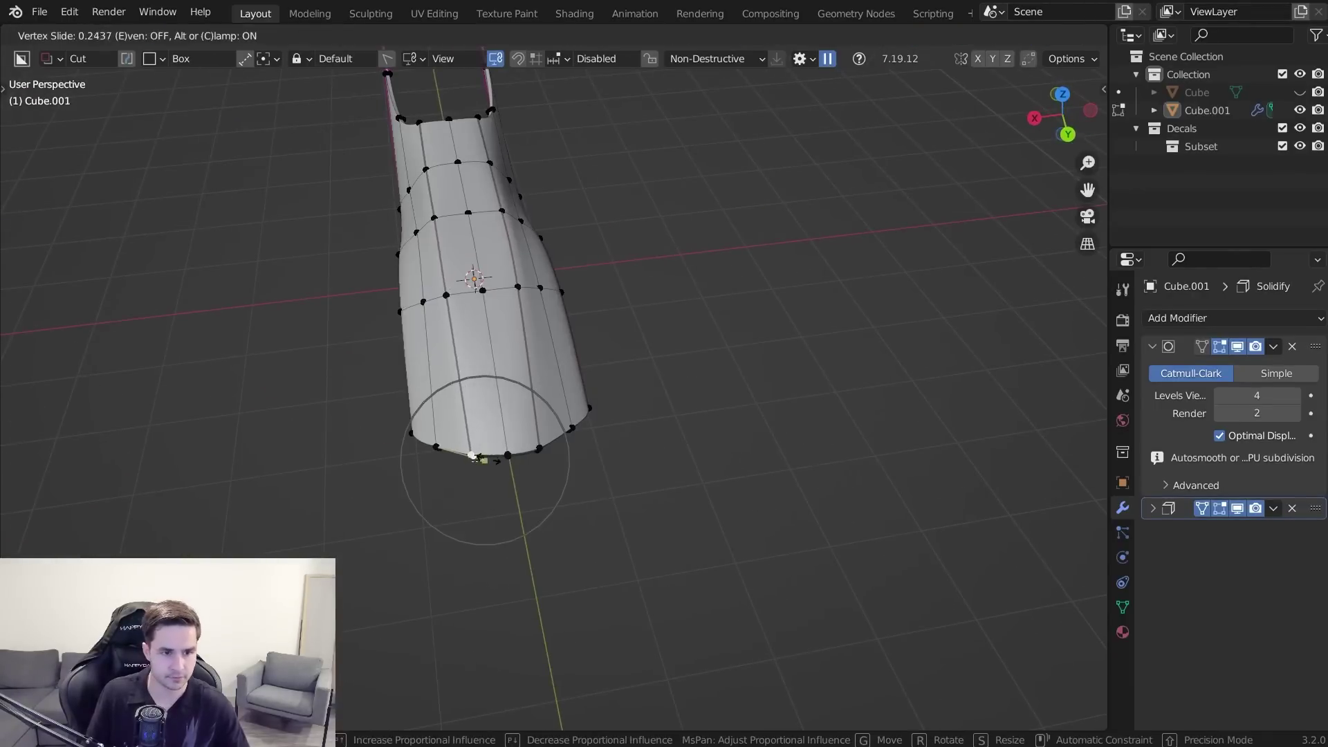
{"action": "key", "text": "Return"}
- Select the two centre edges of the +Y rim and move them outward along Y to round the end
{"action": "key", "text": "Tab"}
{"action": "middle_click_drag", "start_coordinate": [626, 445], "coordinate": [583, 499]}
{"action": "key", "text": "Tab"}
{"action": "scroll", "coordinate": [584, 498], "scroll_direction": "up", "scroll_amount": 3}
{"action": "left_click", "coordinate": [560, 516]}
{"action": "left_click", "coordinate": [599, 501], "text": "shift"}
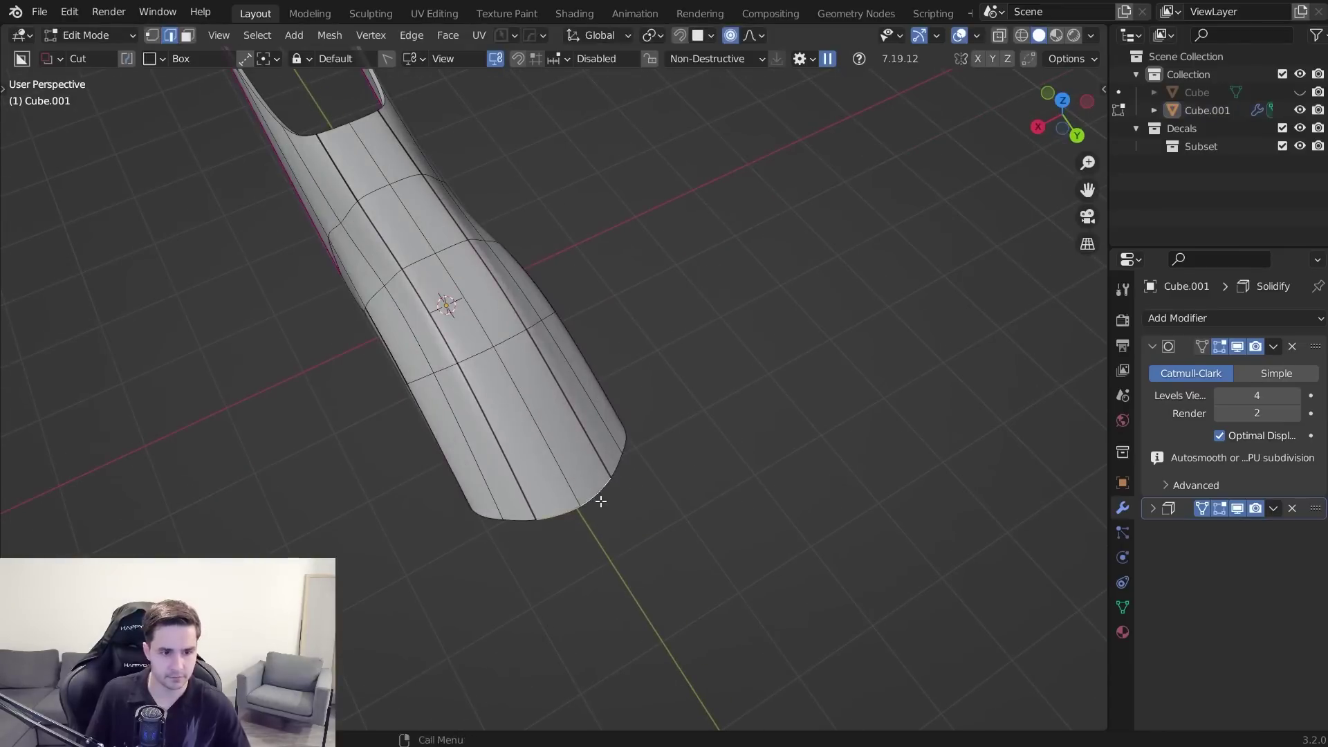
{"action": "key", "text": "g"}
{"action": "key", "text": "y"}
{"action": "left_click", "coordinate": [626, 533]}
- Inspect the rounded +Y end in Object Mode from the side and above
{"action": "key", "text": "Tab"}
{"action": "middle_click_drag", "start_coordinate": [609, 410], "coordinate": [673, 389]}
{"action": "key", "text": "KP_3"}
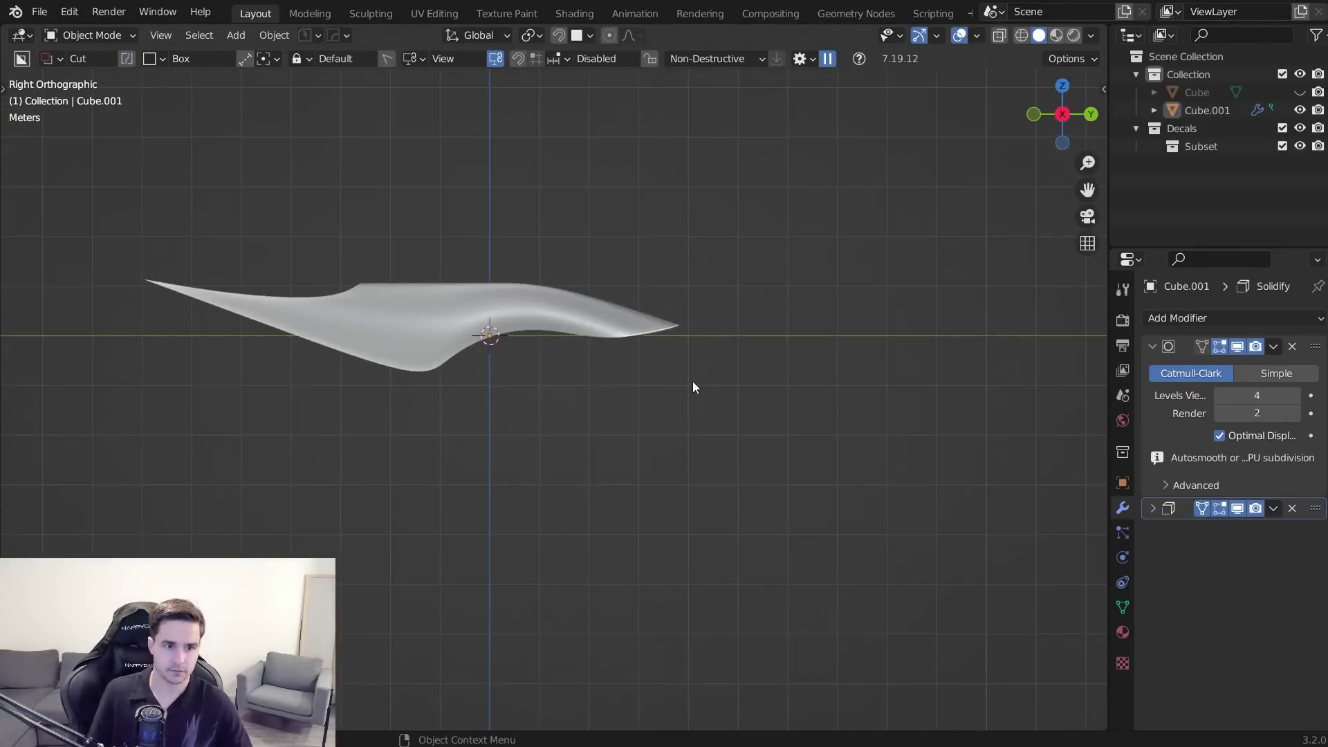
{"action": "key", "text": "KP_7"}
{"action": "scroll", "coordinate": [613, 255], "scroll_direction": "up", "scroll_amount": 4}
{"action": "scroll", "coordinate": [613, 256], "scroll_direction": "down", "scroll_amount": 4}
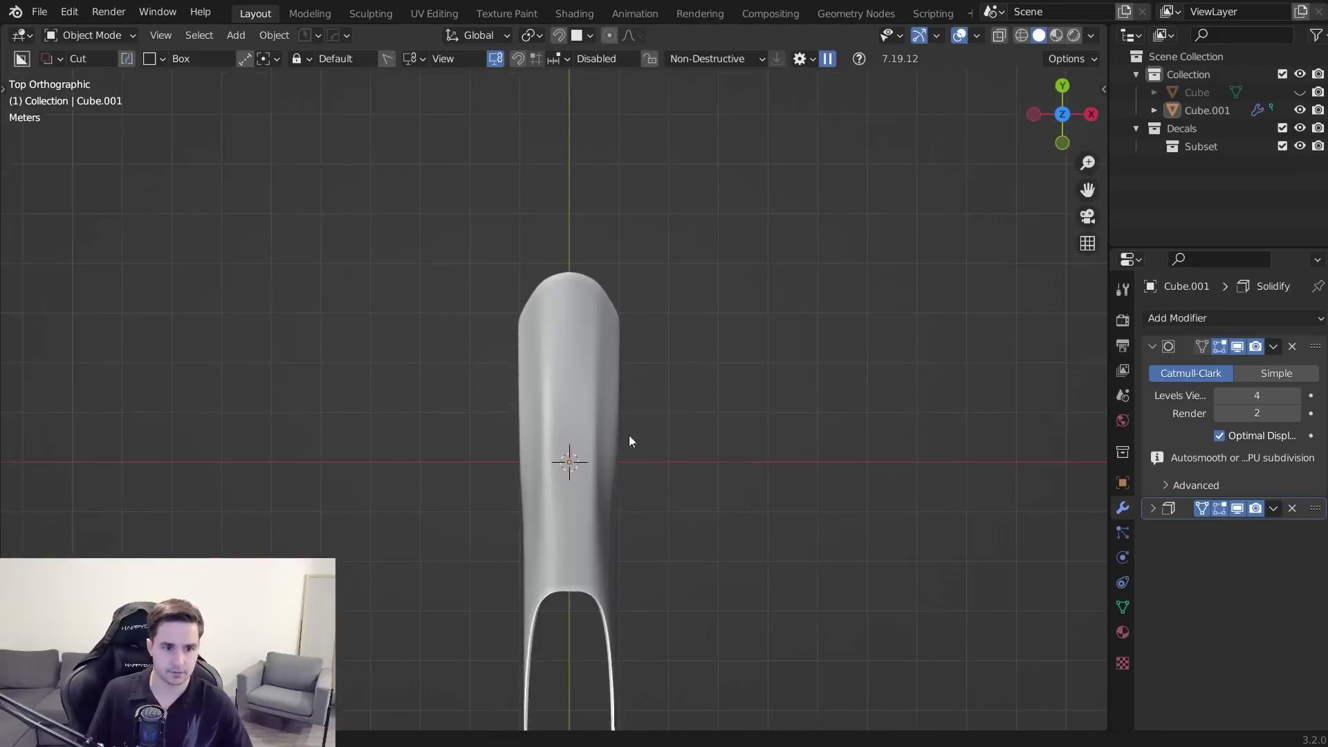
{"action": "scroll", "coordinate": [632, 483], "scroll_direction": "up", "scroll_amount": 4}
- Select two edges on the -Y opening's rim, try adjusting their mean crease, and undo it
{"action": "left_click", "coordinate": [591, 588]}
{"action": "key", "text": "Tab"}
{"action": "left_click", "coordinate": [553, 522]}
{"action": "left_click", "coordinate": [633, 510], "text": "shift"}
{"action": "middle_click_drag", "start_coordinate": [785, 512], "coordinate": [628, 412]}
{"action": "key", "text": "n"}
{"action": "left_click_drag", "start_coordinate": [975, 290], "coordinate": [1107, 290]}
{"action": "key", "text": "ctrl+z"}
- Select two rim edges on the +X side of the -Y opening and try a mean crease of 1.00
{"action": "middle_click_drag", "start_coordinate": [388, 391], "coordinate": [470, 395]}
{"action": "left_click", "coordinate": [416, 445]}
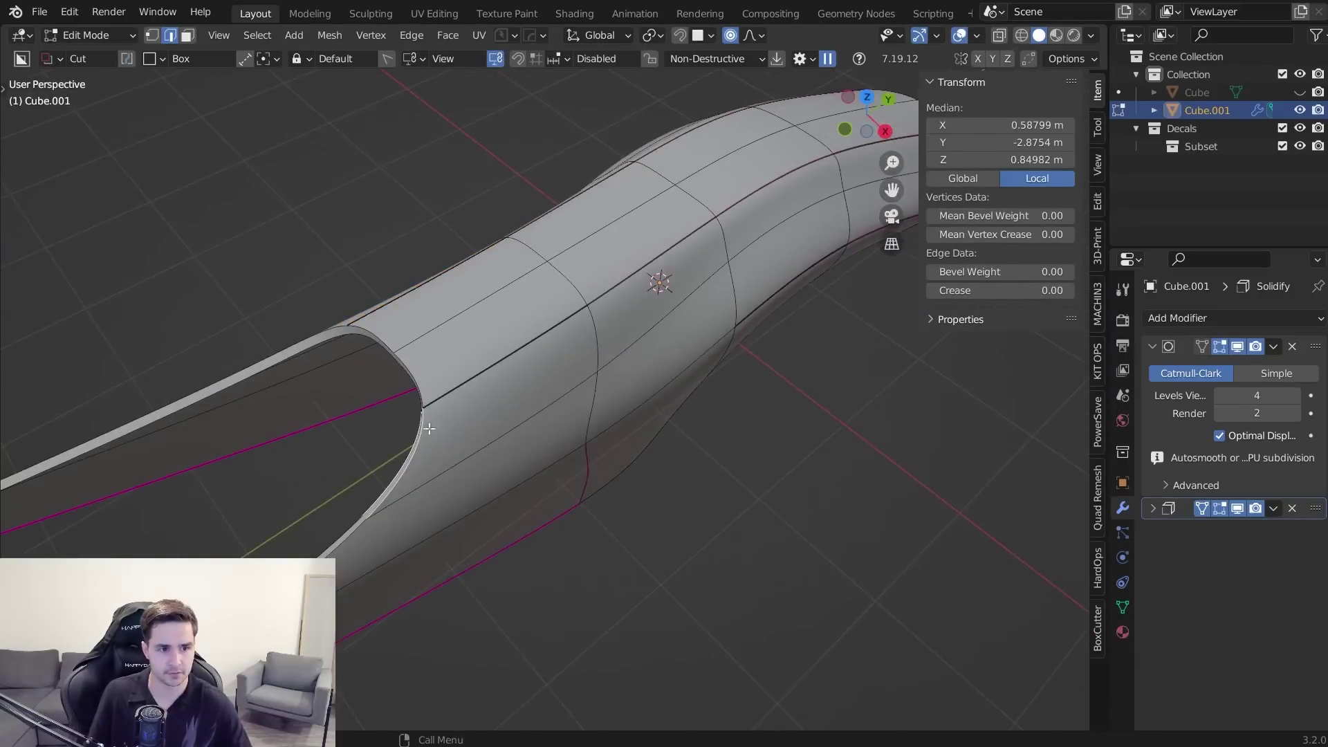
{"action": "left_click", "coordinate": [415, 381], "text": "shift"}
{"action": "left_click_drag", "start_coordinate": [983, 291], "coordinate": [962, 289]}
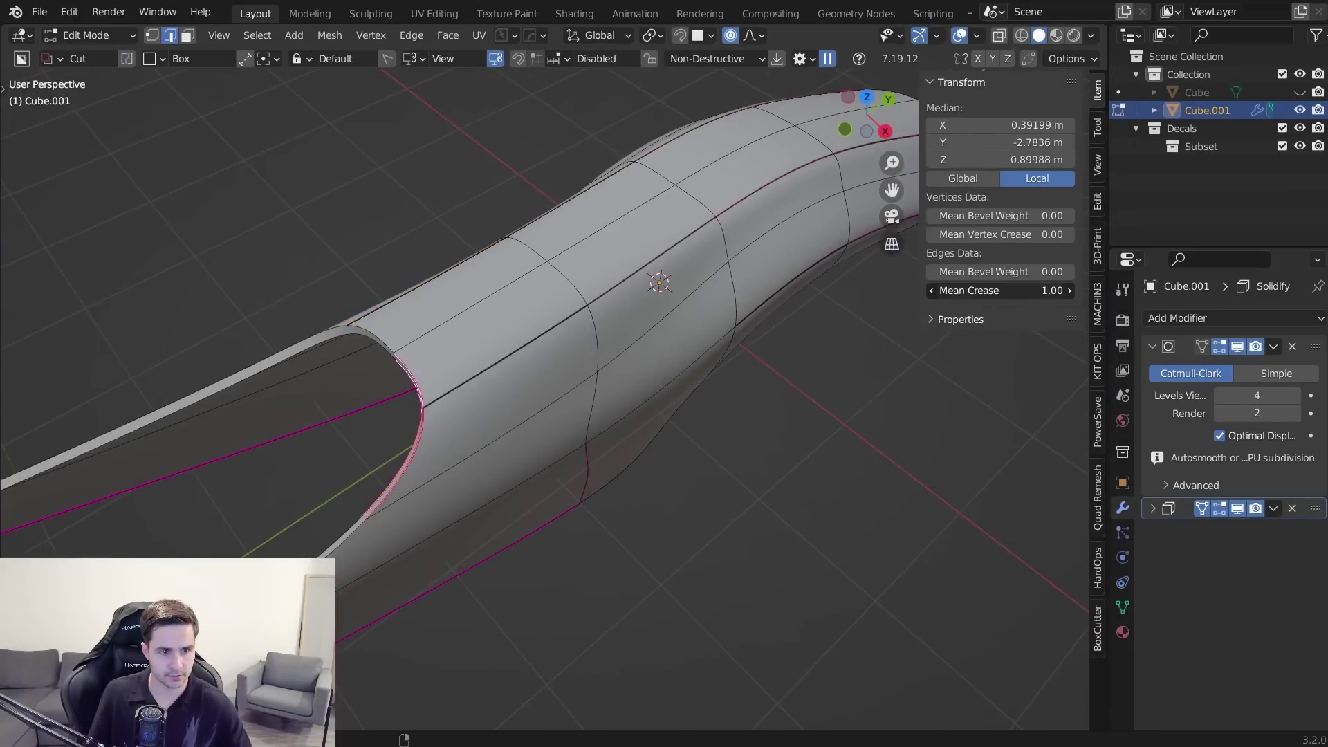
- Toggle the Solidify modifier's cage and Edit Mode display to compare how the -Y opening's edges are shown
{"action": "left_click", "coordinate": [1205, 509]}
{"action": "left_click", "coordinate": [1205, 508]}
{"action": "left_click", "coordinate": [1221, 508]}
{"action": "middle_click_drag", "start_coordinate": [460, 409], "coordinate": [423, 373]}
{"action": "middle_click_drag", "start_coordinate": [448, 297], "coordinate": [572, 363]}
{"action": "left_click", "coordinate": [1220, 510]}
{"action": "left_click", "coordinate": [1220, 509]}
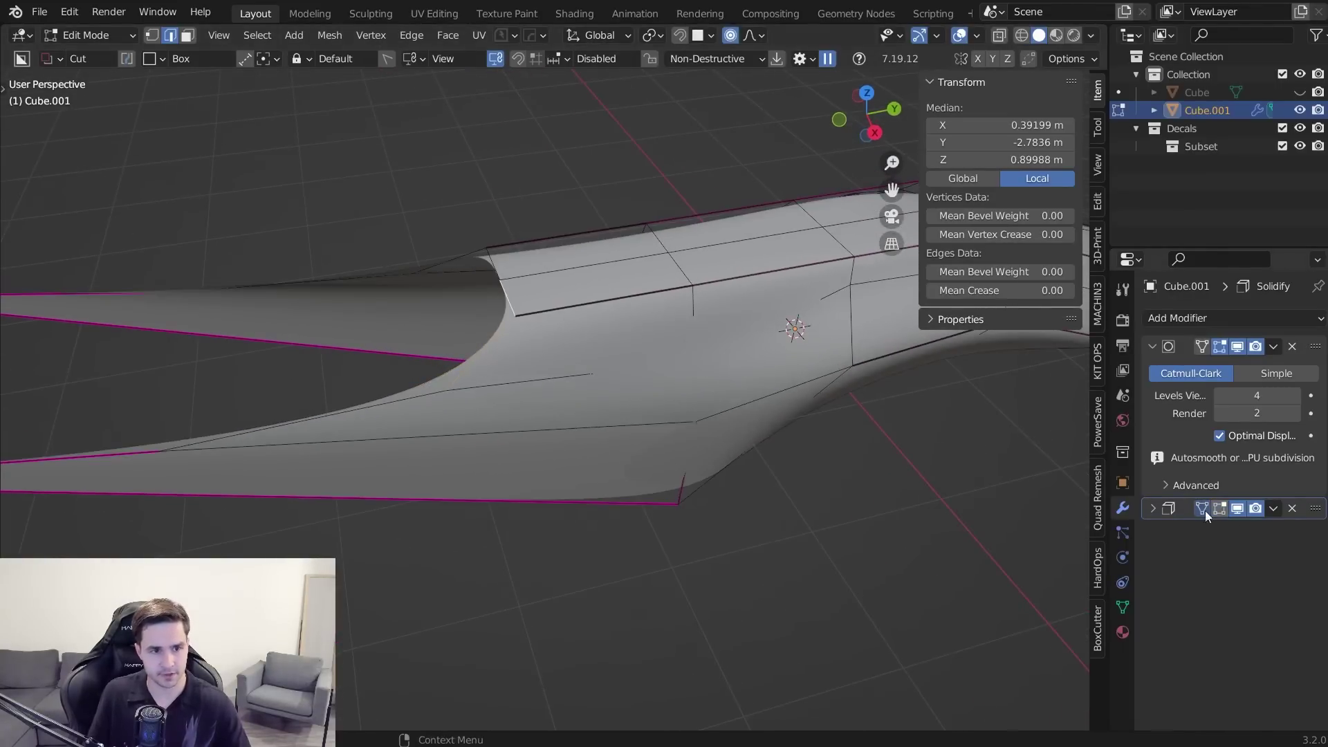
{"action": "left_click", "coordinate": [1222, 509]}
- Hide the sidebar and turn off the Solidify modifier's display in Edit Mode
{"action": "middle_click_drag", "start_coordinate": [827, 450], "coordinate": [794, 447]}
{"action": "scroll", "coordinate": [795, 448], "scroll_direction": "down", "scroll_amount": 3}
{"action": "middle_click_drag", "start_coordinate": [639, 383], "coordinate": [634, 415]}
{"action": "scroll", "coordinate": [555, 389], "scroll_direction": "up", "scroll_amount": 2}
{"action": "key", "text": "n"}
{"action": "left_click", "coordinate": [1221, 509]}
- Adjust the crease of the selected rim edges at the -Y opening and return to Object Mode
{"action": "key", "text": "shift+e"}
{"action": "left_click", "coordinate": [679, 441]}
{"action": "key", "text": "KP_7"}
{"action": "key", "text": "KP_7"}
{"action": "key", "text": "Tab"}
- Draw a box cut over the centre of the -Y opening's rim and extrude it through the shell
{"action": "scroll", "coordinate": [737, 516], "scroll_direction": "up", "scroll_amount": 2}
{"action": "scroll", "coordinate": [689, 343], "scroll_direction": "up", "scroll_amount": 2}
{"action": "key", "text": "ctrl+d"}
{"action": "scroll", "coordinate": [459, 240], "scroll_direction": "down", "scroll_amount": 7}
{"action": "left_click_drag", "start_coordinate": [554, 388], "coordinate": [578, 350]}
{"action": "mouse_move", "coordinate": [579, 350]}
{"action": "middle_mouse_down"}
{"action": "mouse_move", "coordinate": [550, 291]}
{"action": "mouse_move", "coordinate": [627, 431]}
{"action": "mouse_move", "coordinate": [583, 372]}
{"action": "middle_mouse_up"}
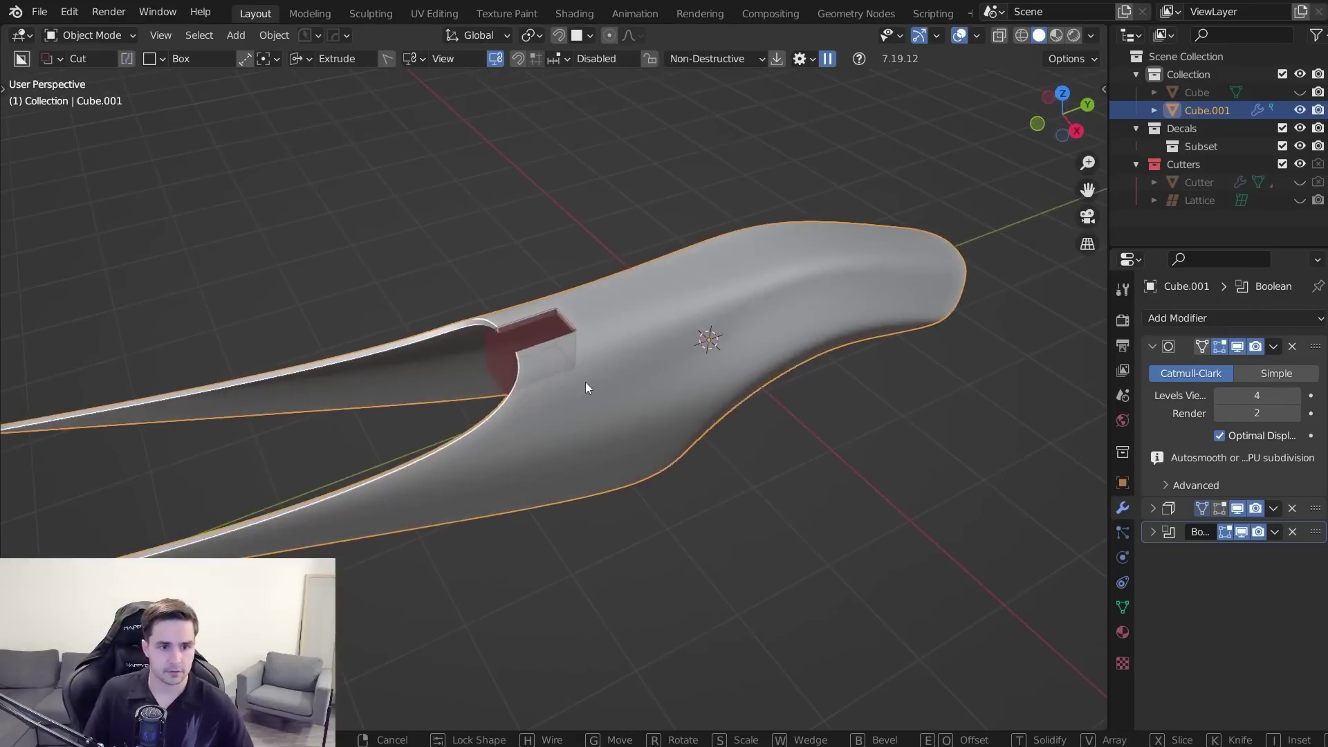
- Bevel the corners of the box cutter and apply the cut to make a rounded notch in the rim
{"action": "key", "text": "b"}
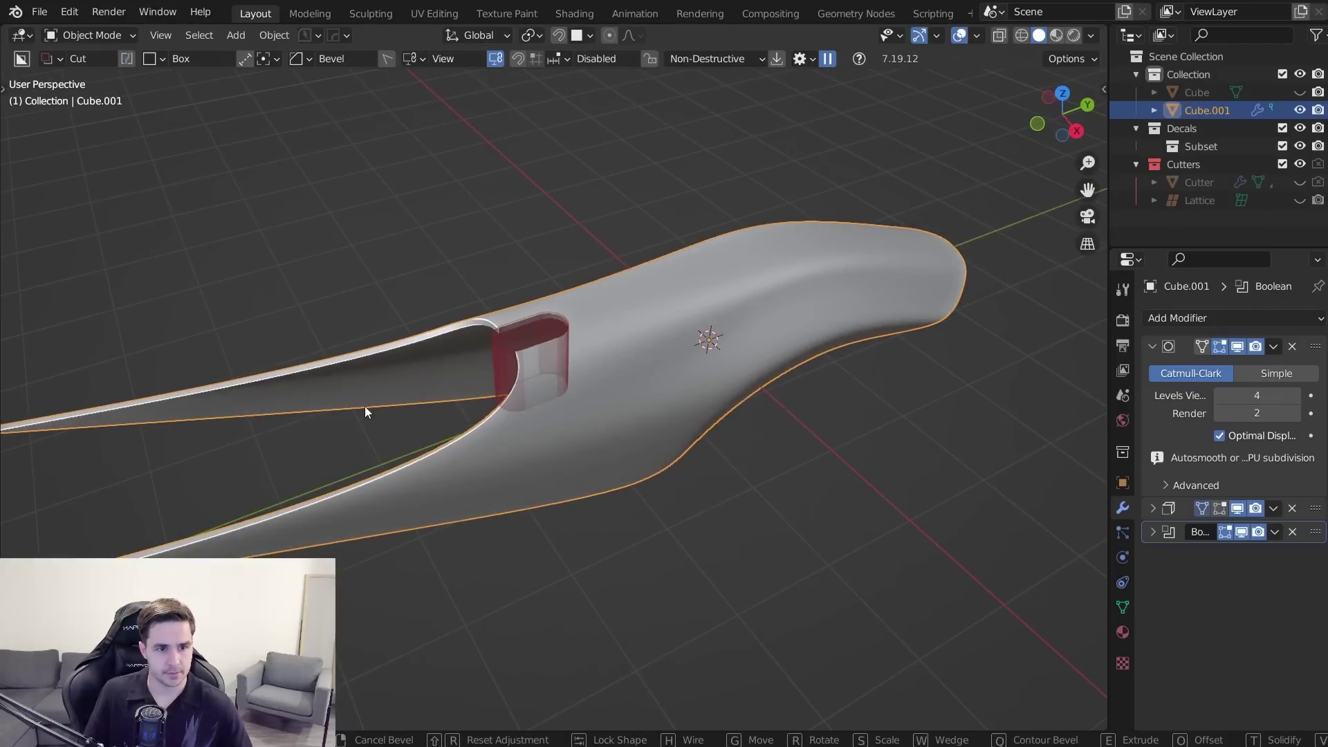
{"action": "key", "text": "Tab"}
{"action": "key", "text": "b"}
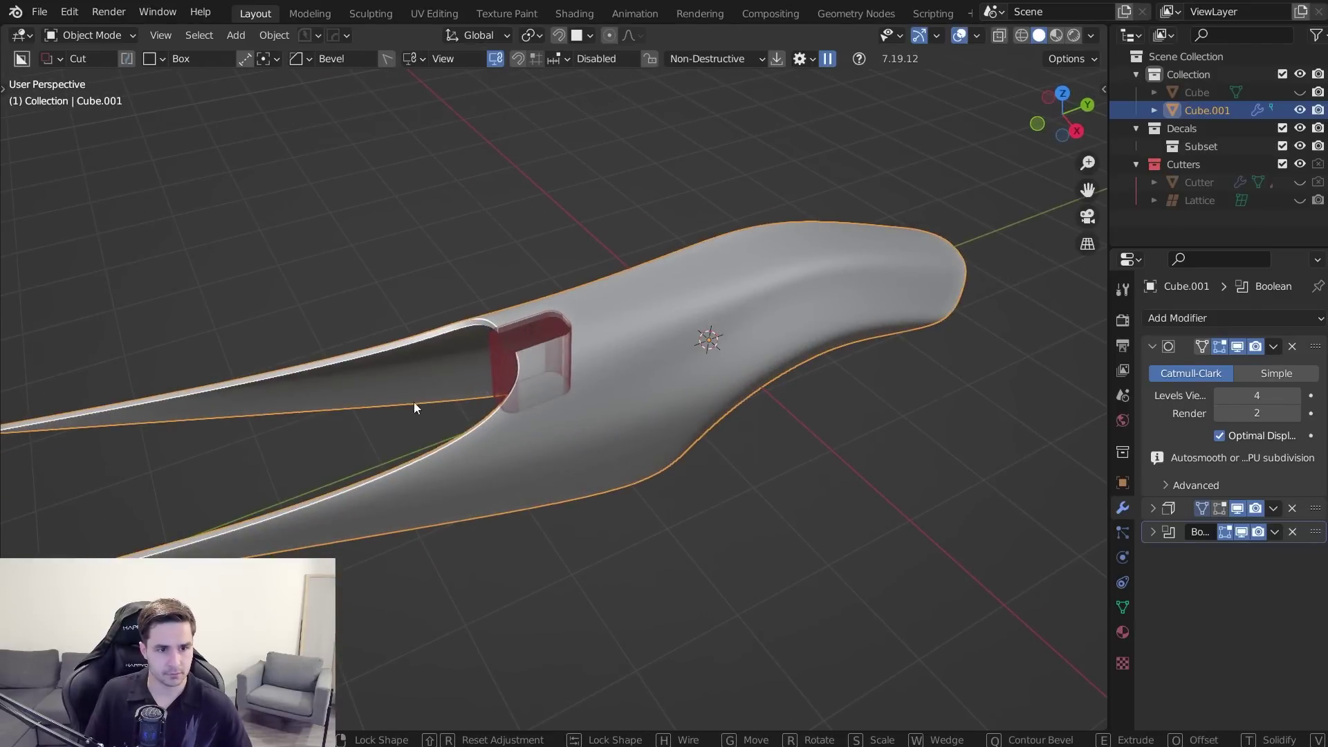
{"action": "key", "text": "Tab"}
{"action": "key", "text": "space"}
{"action": "middle_click_drag", "start_coordinate": [761, 366], "coordinate": [653, 393]}
- Bring up the notch's cutter with Ever Scroll, move it along Y, hide it, and select the shell
{"action": "key", "text": "q"}
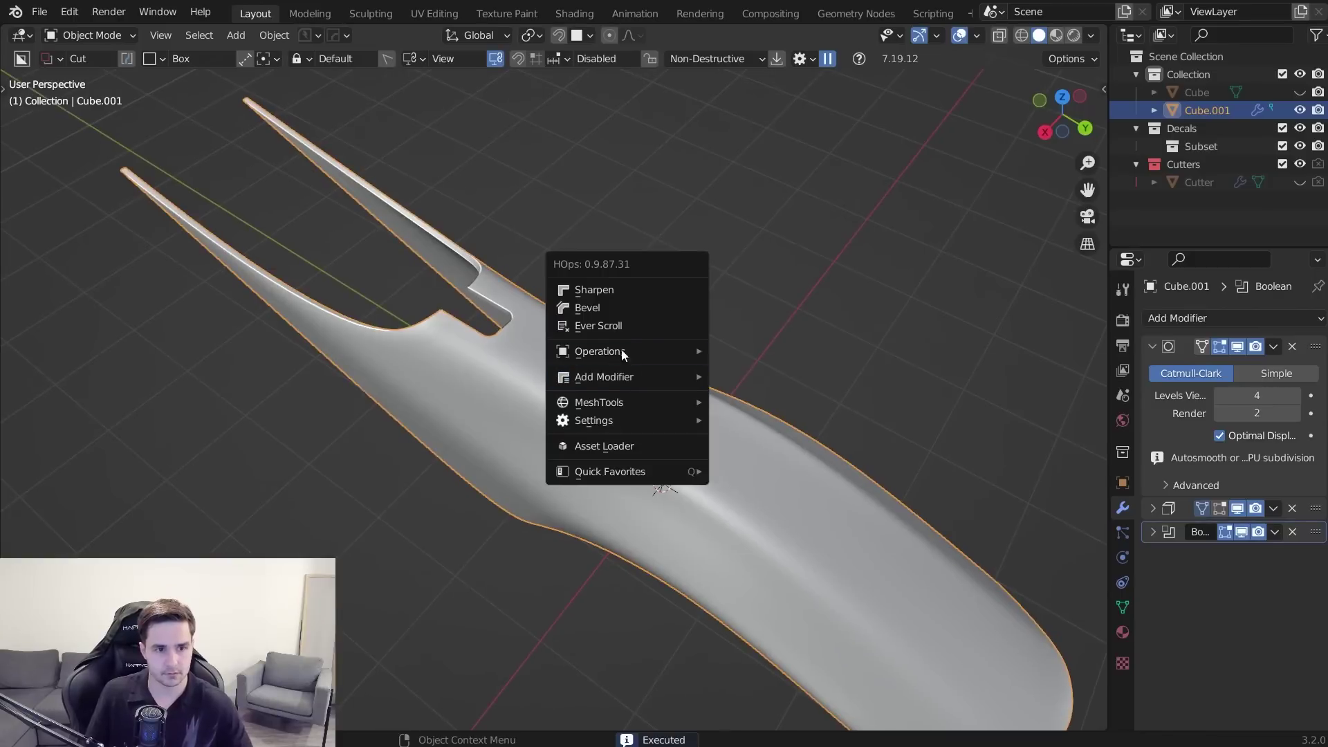
{"action": "left_click", "coordinate": [621, 326]}
{"action": "left_click", "coordinate": [622, 330]}
{"action": "key", "text": "g"}
{"action": "key", "text": "y"}
{"action": "left_click", "coordinate": [595, 315]}
{"action": "key", "text": "h"}
{"action": "middle_click_drag", "start_coordinate": [534, 400], "coordinate": [750, 353]}
{"action": "key", "text": "KP_7"}
{"action": "left_click", "coordinate": [612, 316]}
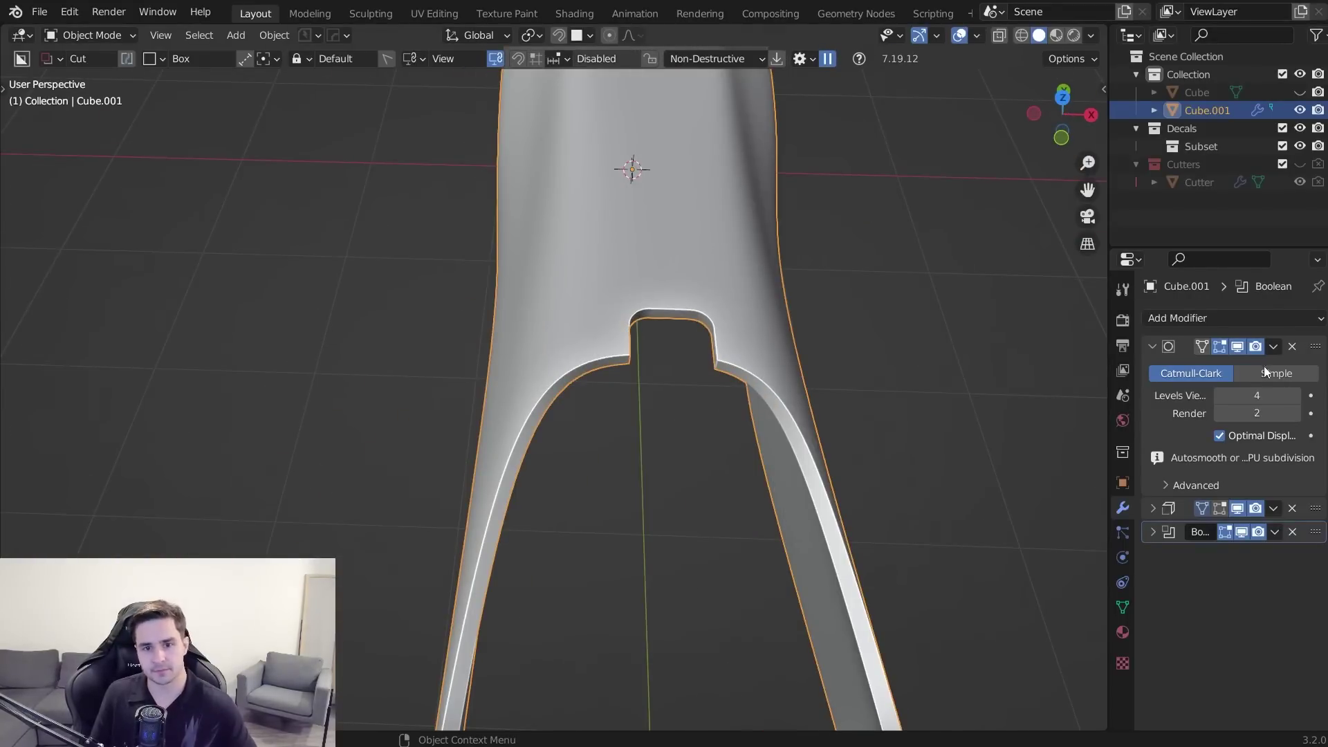
- Try applying the Boolean modifier while Subdivision and Solidify are still live, and undo it
{"action": "middle_click_drag", "start_coordinate": [799, 415], "coordinate": [713, 422]}
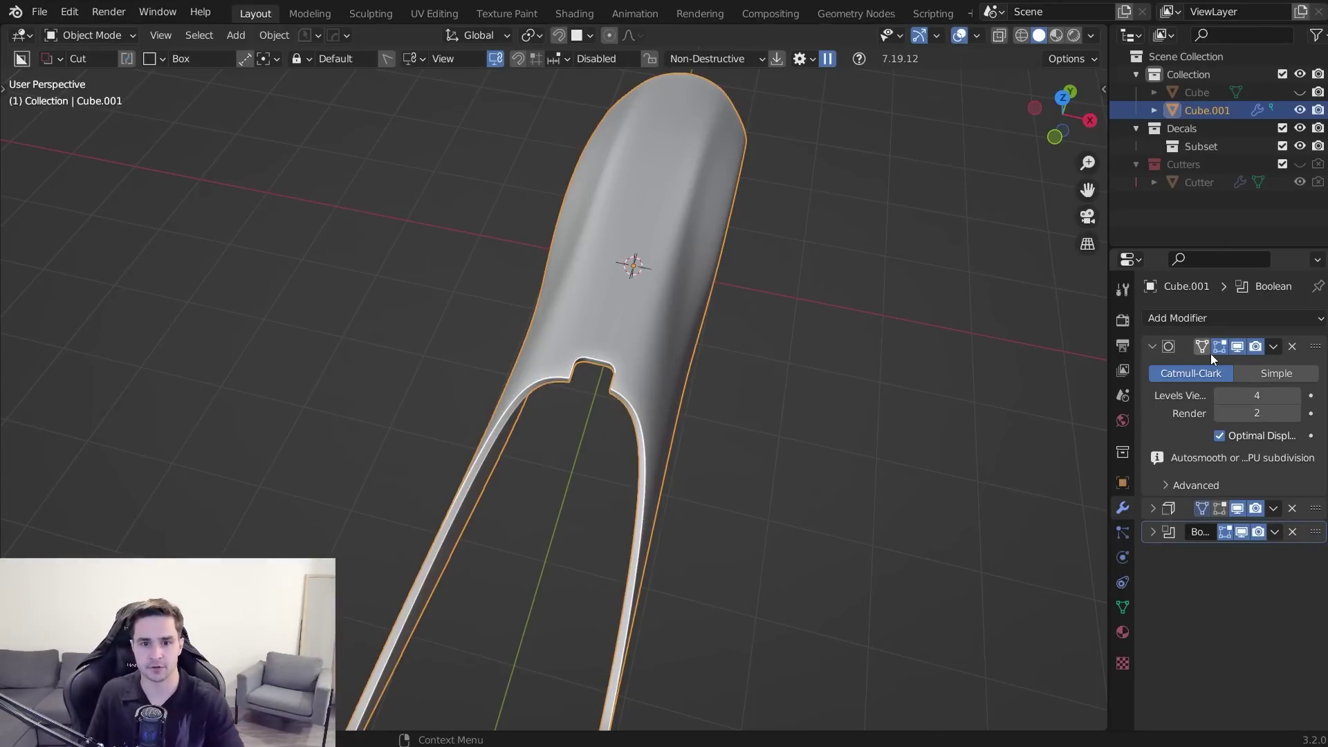
{"action": "left_click", "coordinate": [1275, 532]}
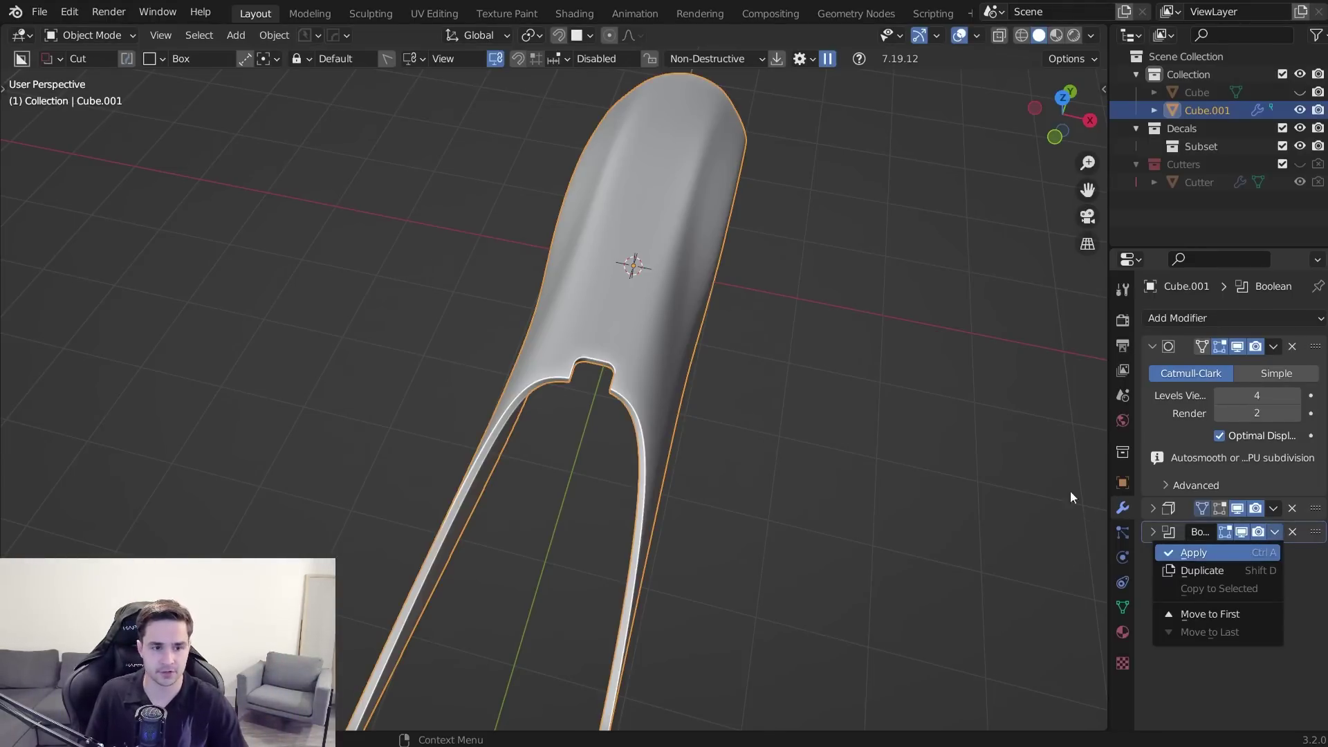
{"action": "key", "text": "ctrl+a"}
{"action": "middle_click_drag", "start_coordinate": [957, 445], "coordinate": [712, 678]}
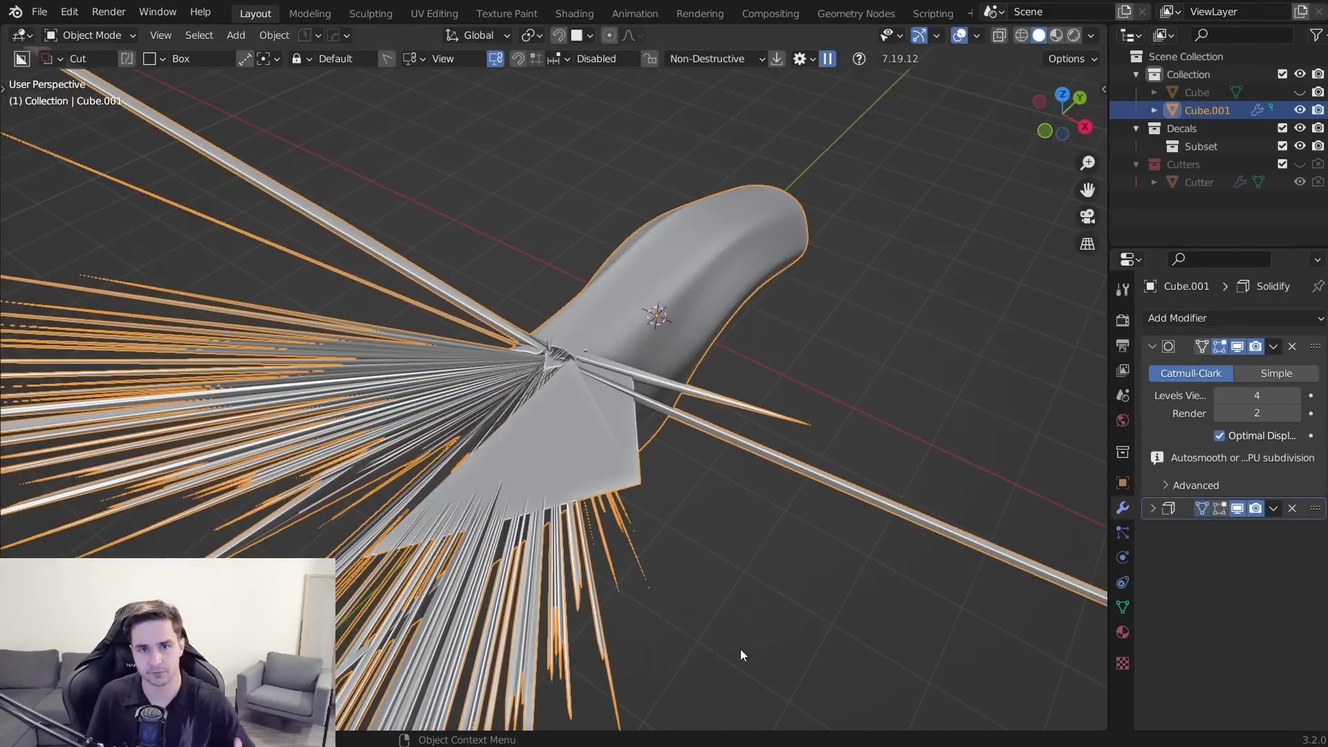
{"action": "key", "text": "ctrl+z"}
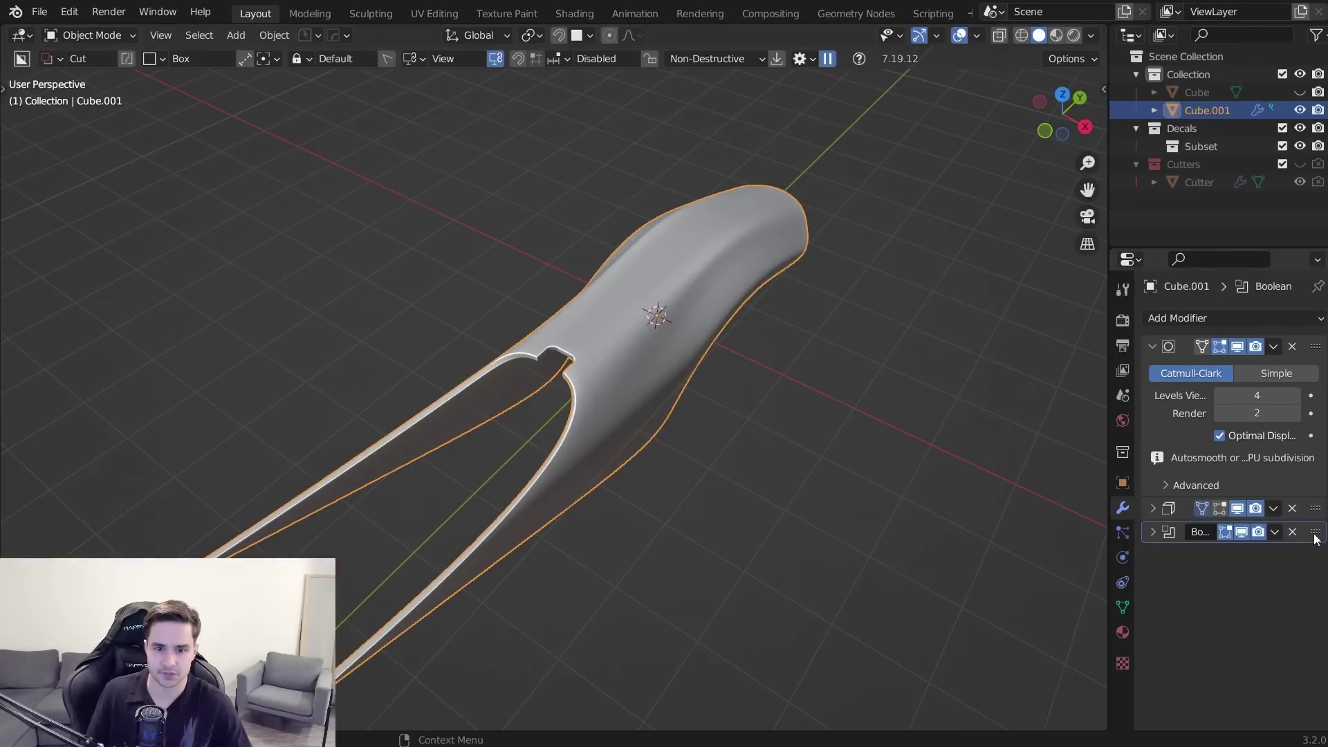
- Try moving the Boolean modifier to the first place in the stack, above Subdivision, and undo it
{"action": "left_click", "coordinate": [1274, 532]}
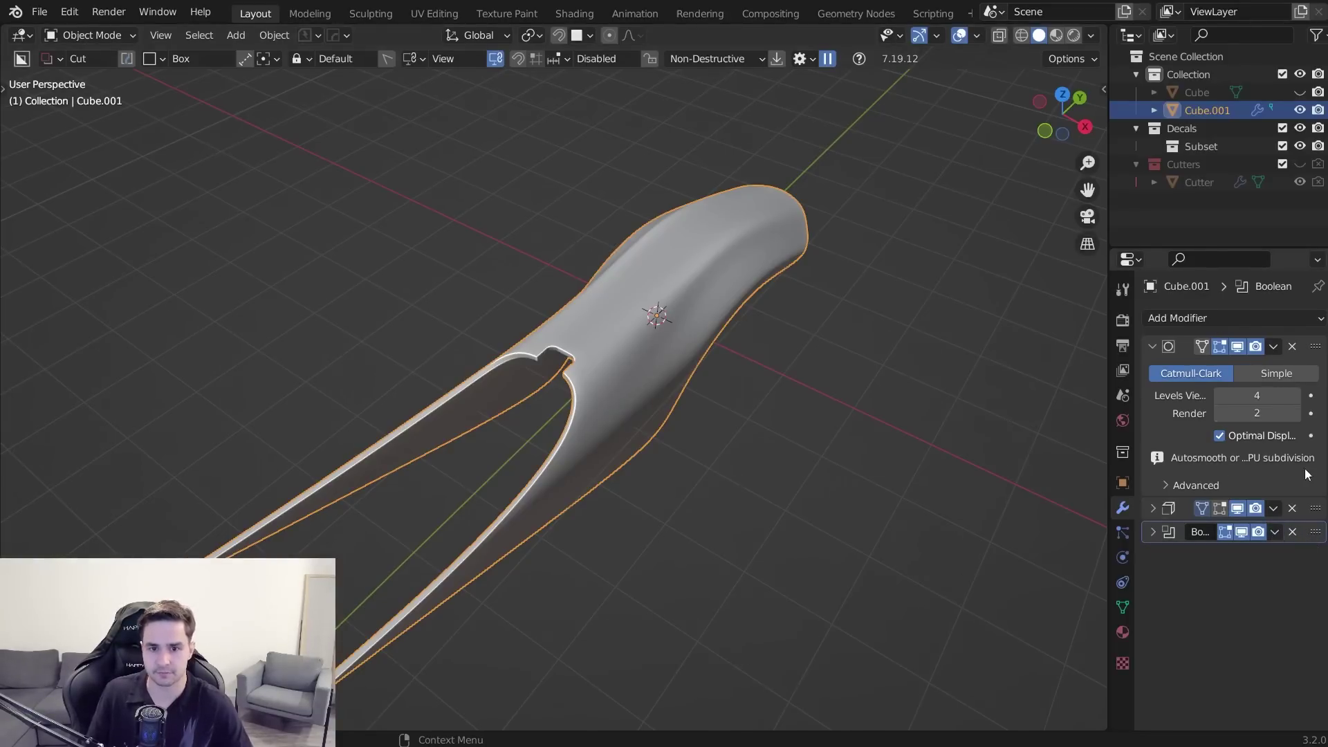
{"action": "left_click_drag", "start_coordinate": [1315, 533], "coordinate": [1314, 346]}
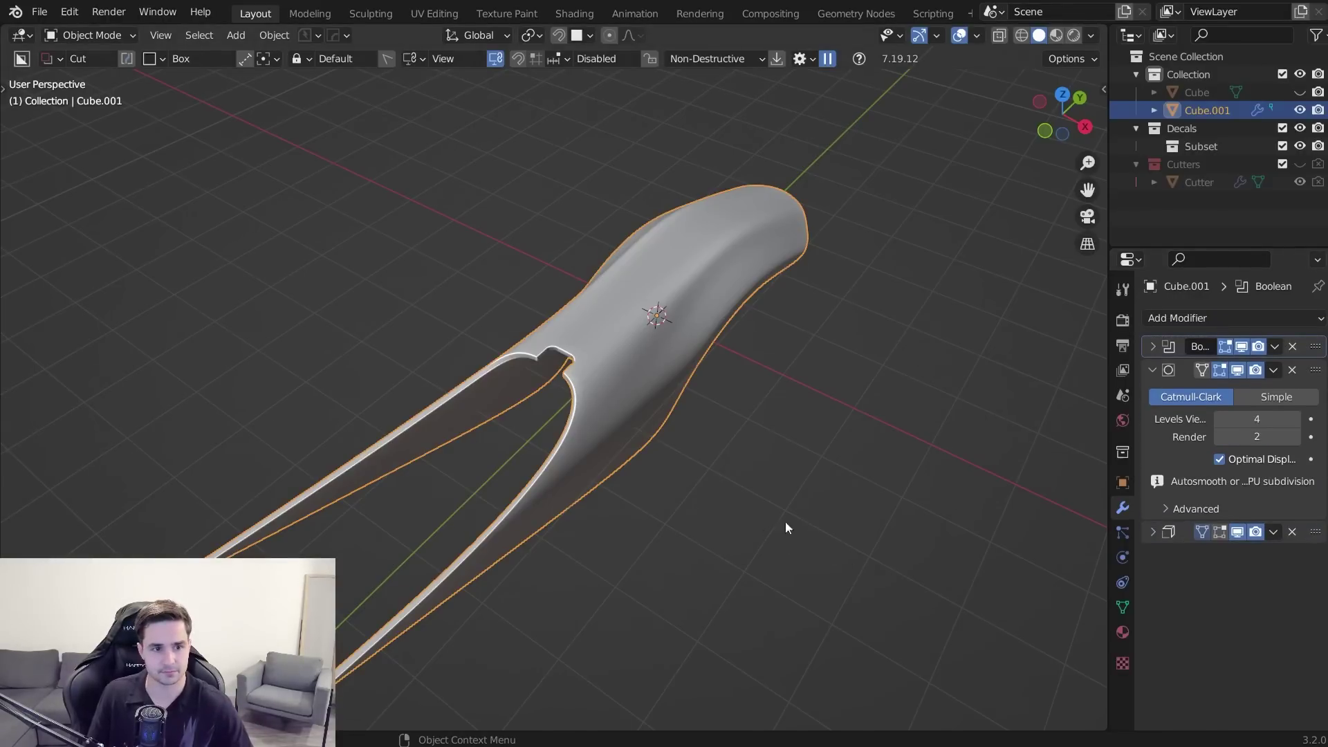
{"action": "middle_click_drag", "start_coordinate": [777, 516], "coordinate": [695, 517]}
{"action": "key", "text": "ctrl+z"}
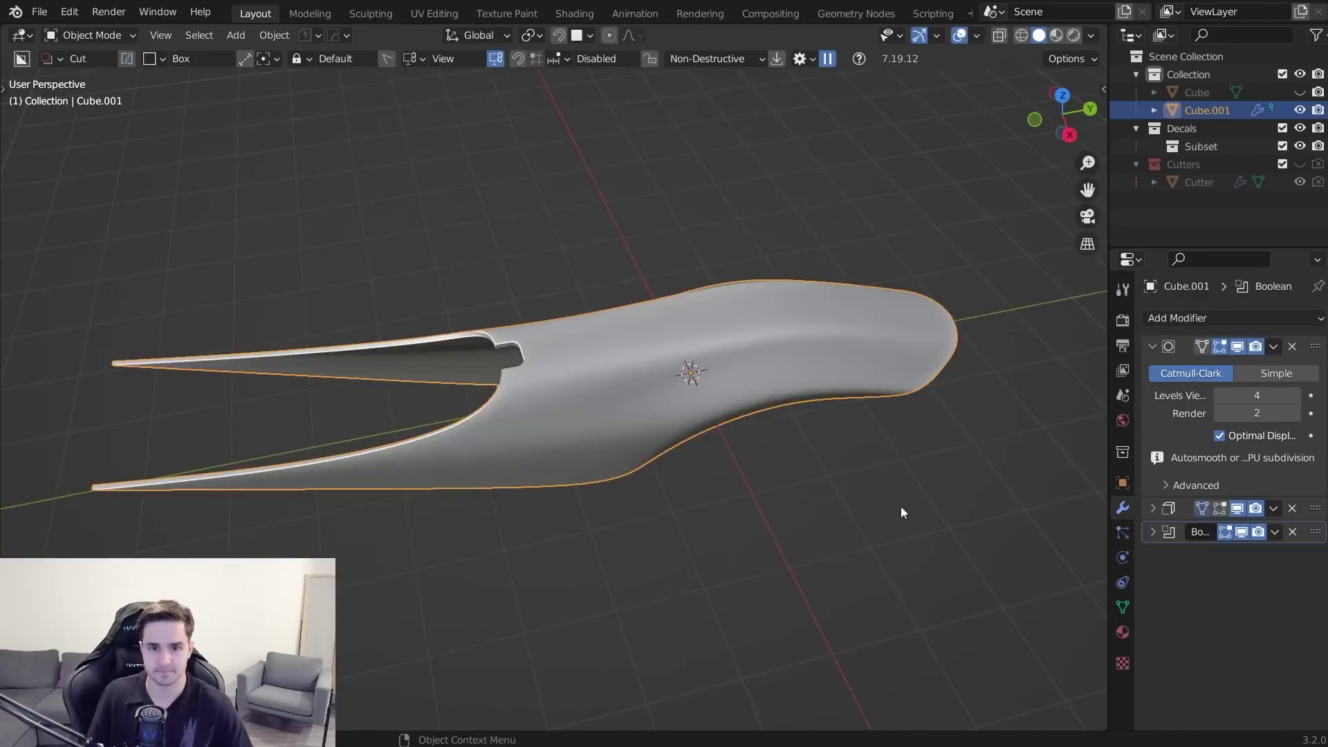
- Check the notched shell in Edit Mode, return to Object Mode, and save the file
{"action": "middle_click_drag", "start_coordinate": [901, 512], "coordinate": [924, 496]}
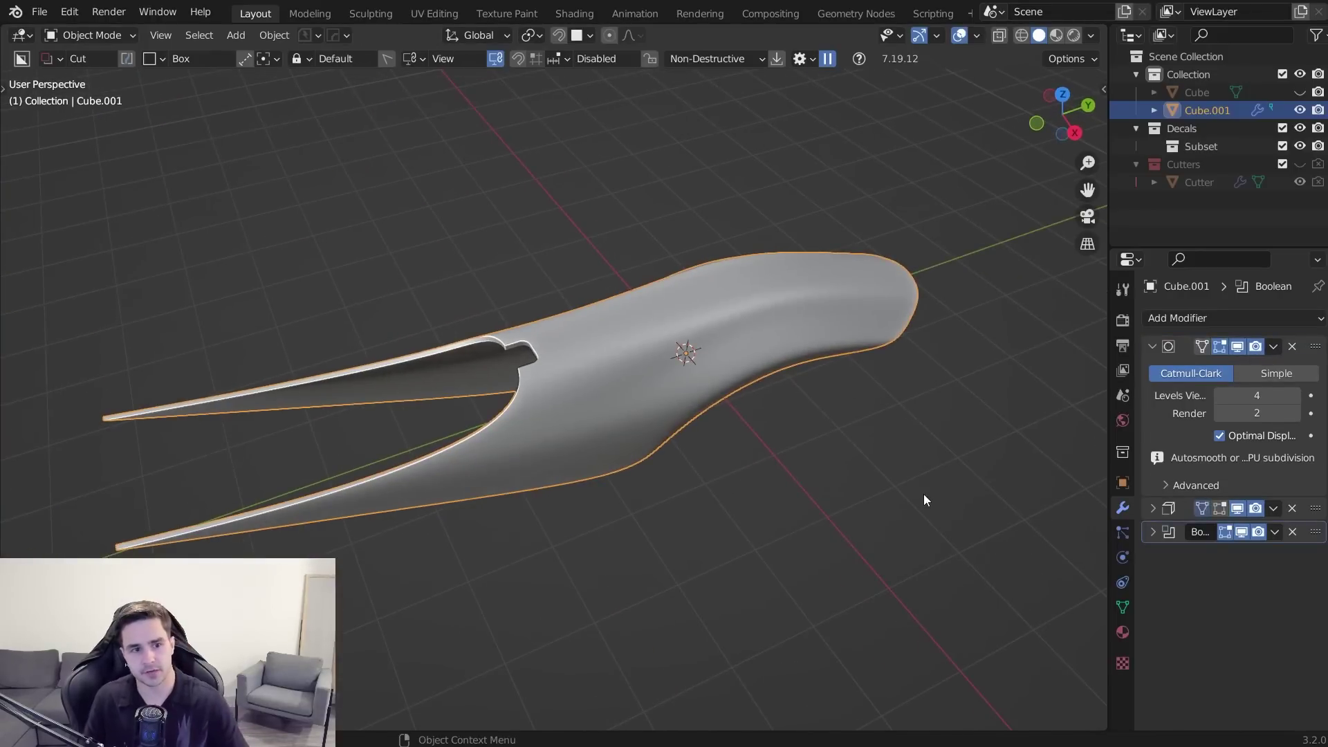
{"action": "scroll", "coordinate": [596, 351], "scroll_direction": "up", "scroll_amount": 2}
{"action": "key", "text": "Tab"}
{"action": "middle_click_drag", "start_coordinate": [596, 351], "coordinate": [677, 469]}
{"action": "key", "text": "Tab"}
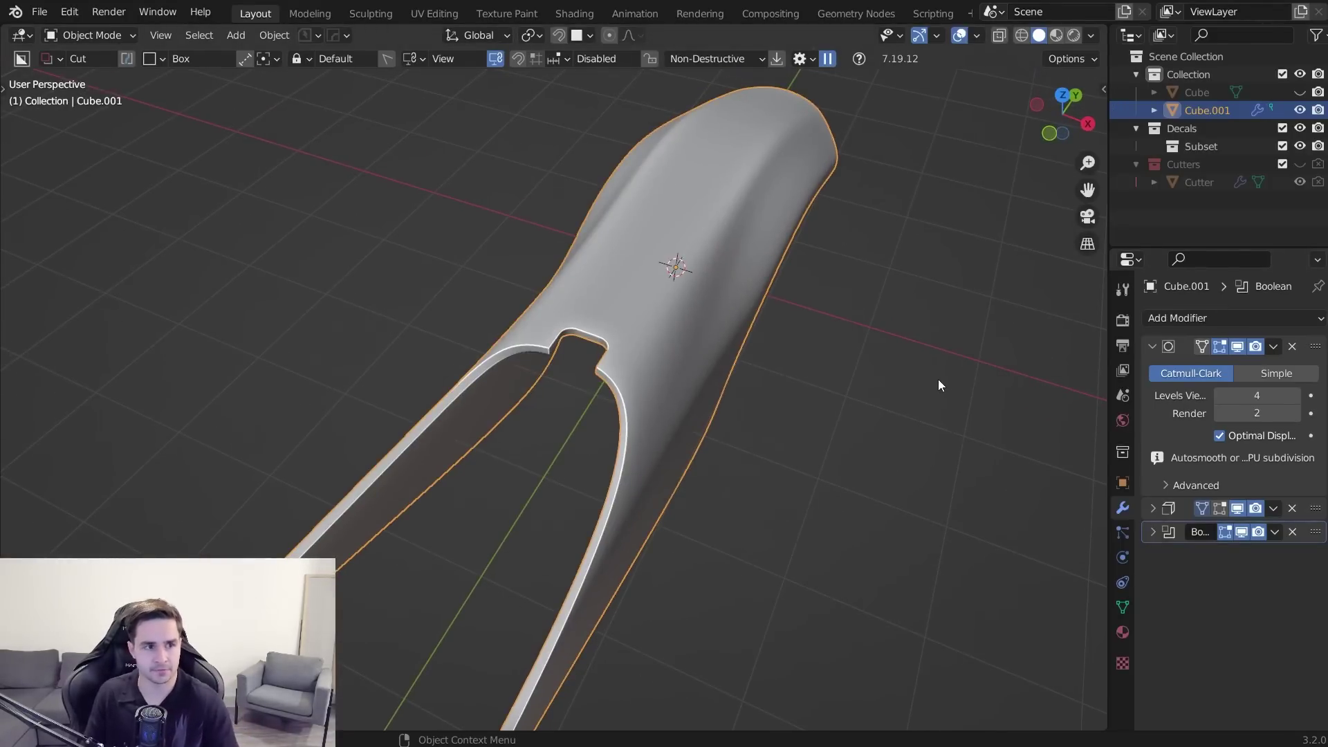
{"action": "key", "text": "ctrl+s"}
{"action": "middle_click_drag", "start_coordinate": [736, 282], "coordinate": [360, 85]}
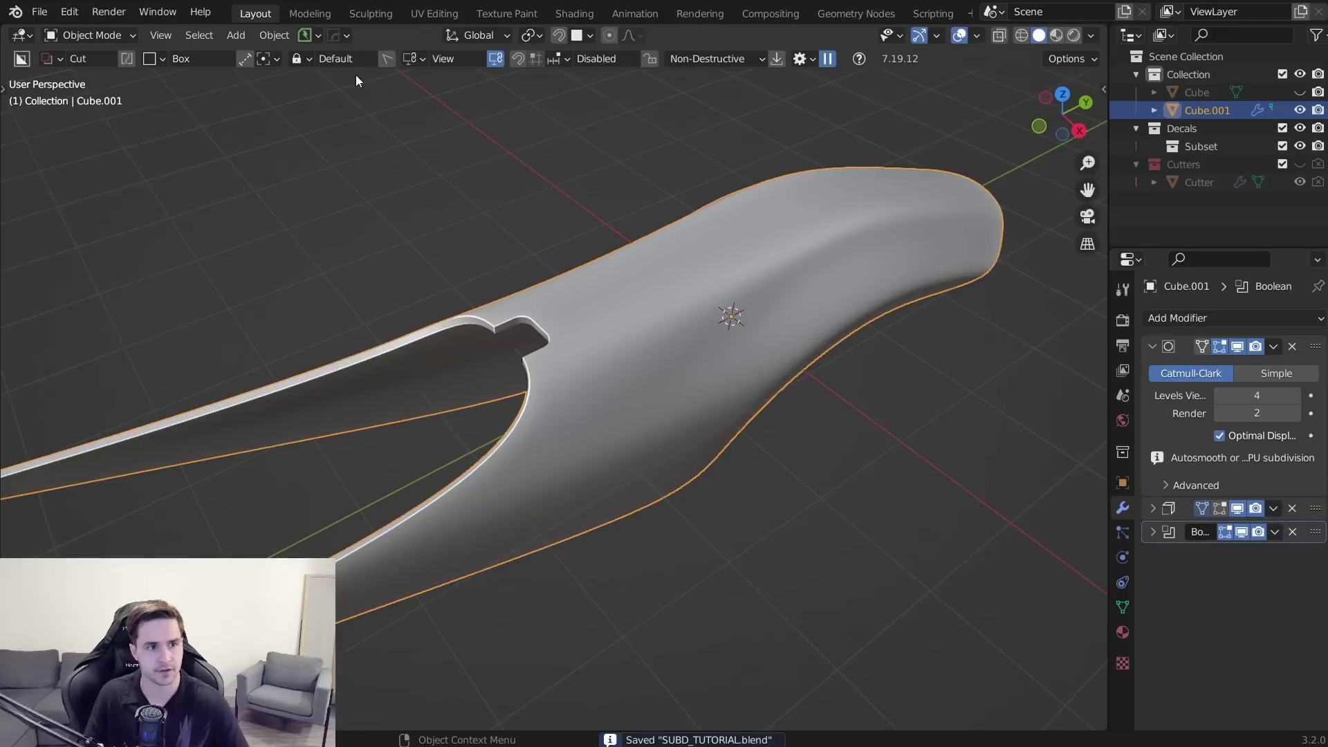
- Turn off Optimal Display on the shell's Subdivision modifier and inspect its full wireframe
{"action": "left_click", "coordinate": [307, 31]}
{"action": "left_click", "coordinate": [302, 103]}
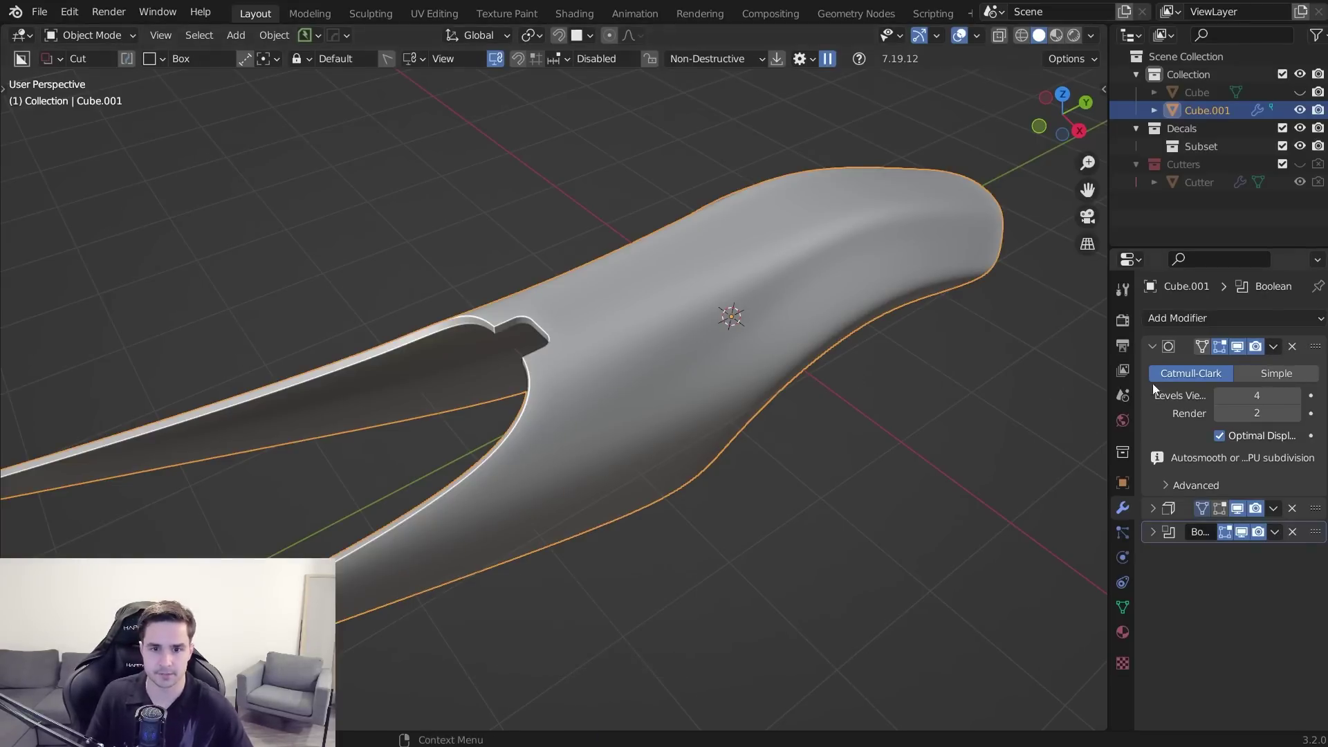
{"action": "key", "text": "alt+v"}
{"action": "left_click", "coordinate": [712, 297]}
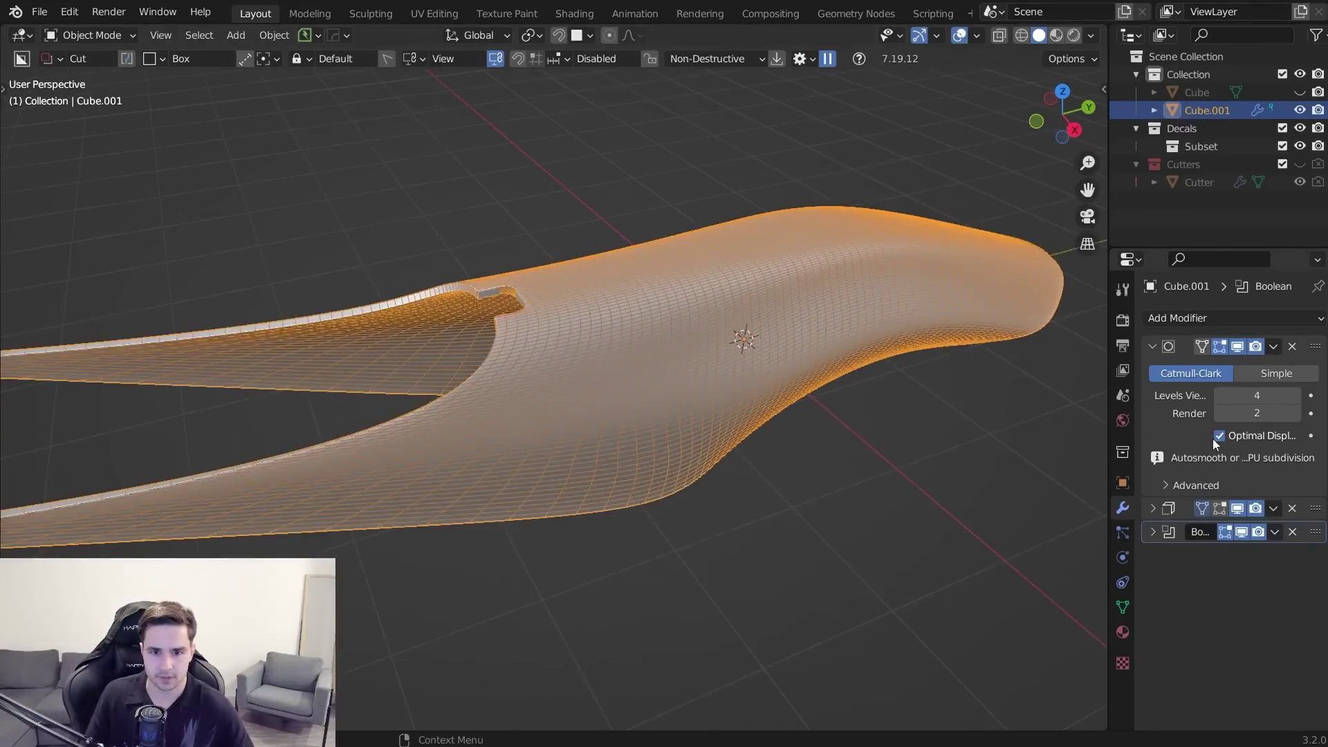
{"action": "middle_click_drag", "start_coordinate": [886, 422], "coordinate": [955, 415]}
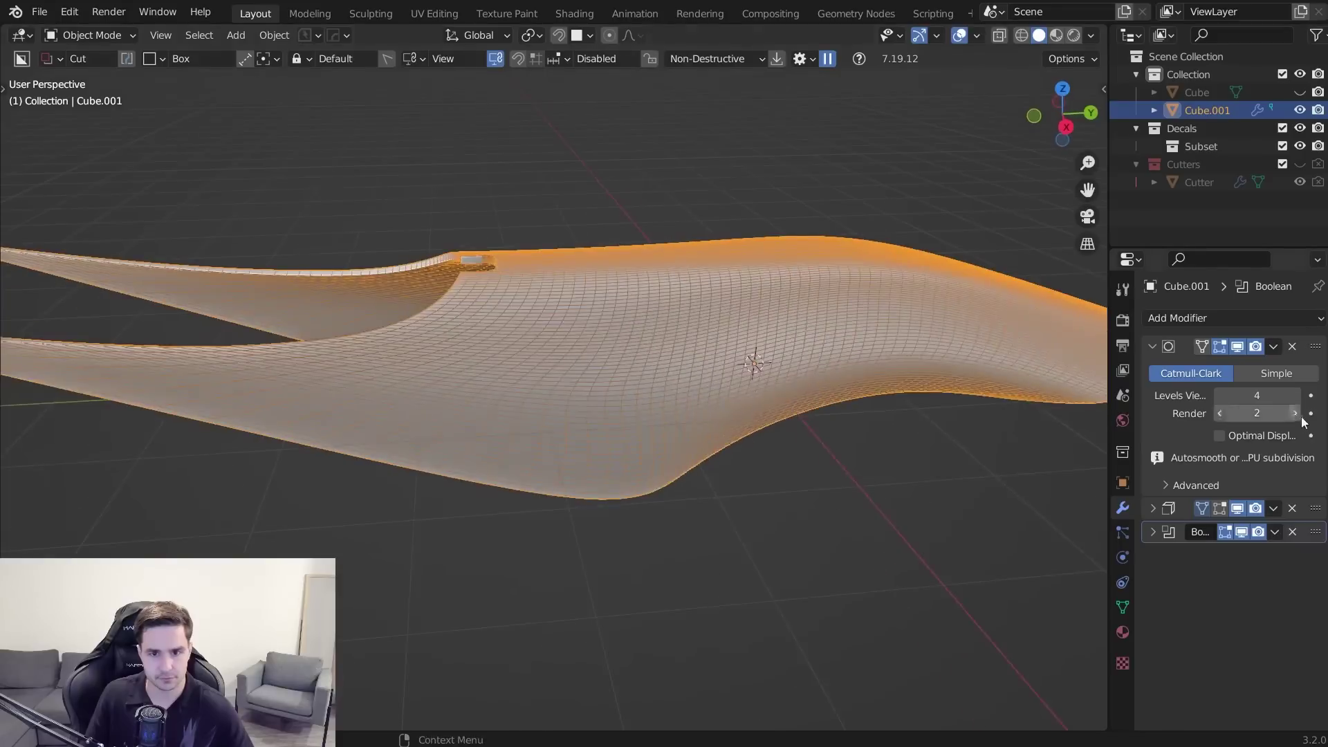
{"action": "left_click", "coordinate": [1219, 396]}
{"action": "left_click", "coordinate": [844, 388]}
{"action": "scroll", "coordinate": [919, 433], "scroll_direction": "down", "scroll_amount": 4}
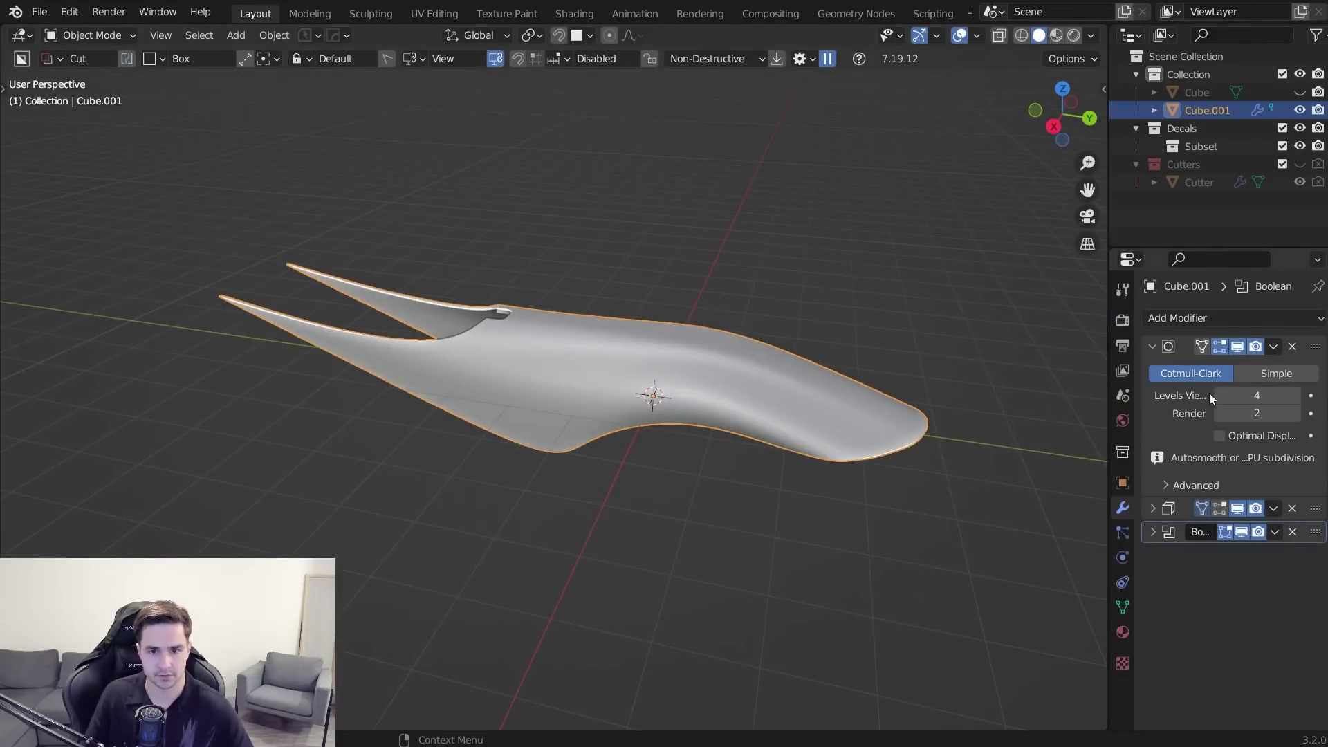
{"action": "middle_click_drag", "start_coordinate": [982, 456], "coordinate": [923, 480]}
{"action": "scroll", "coordinate": [923, 480], "scroll_direction": "up", "scroll_amount": 3}
- Apply the shell's Subdivision, Solidify and Boolean modifiers in stack order
{"action": "left_click", "coordinate": [1274, 346]}
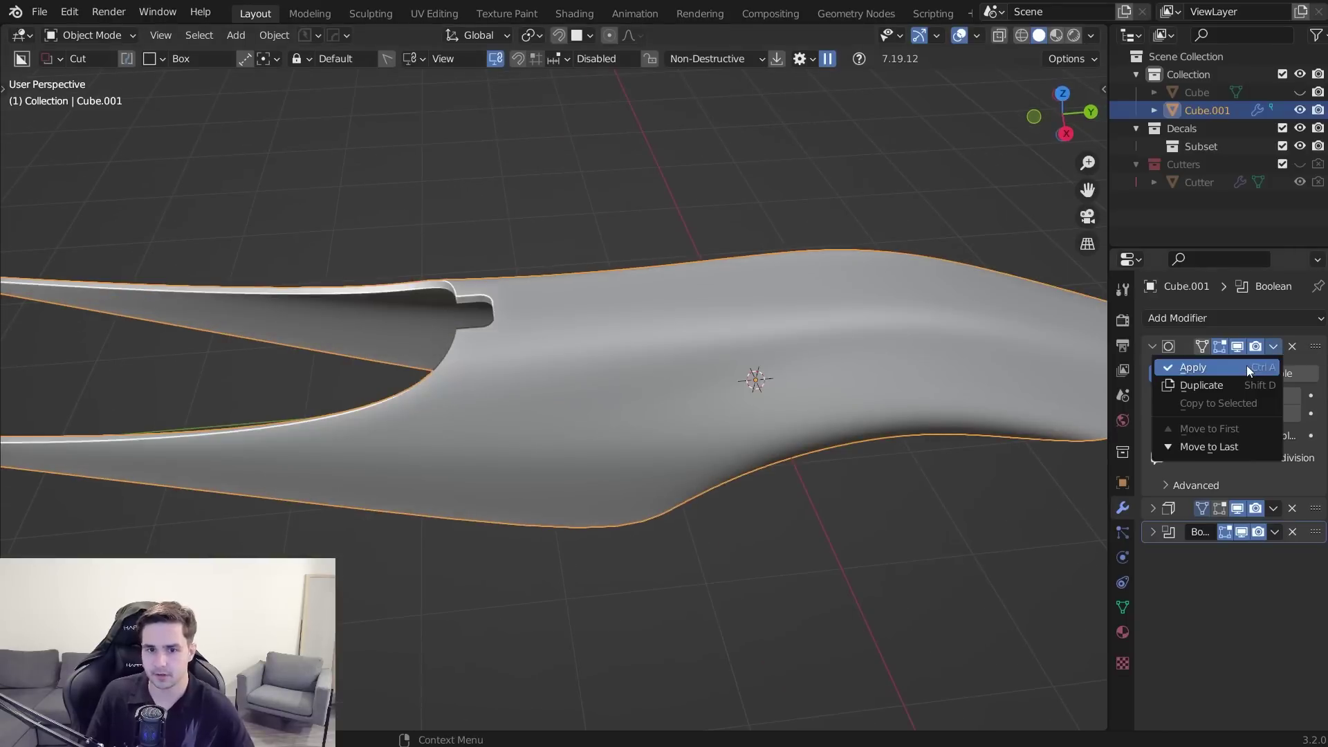
{"action": "left_click", "coordinate": [1247, 367]}
{"action": "left_click", "coordinate": [1273, 346]}
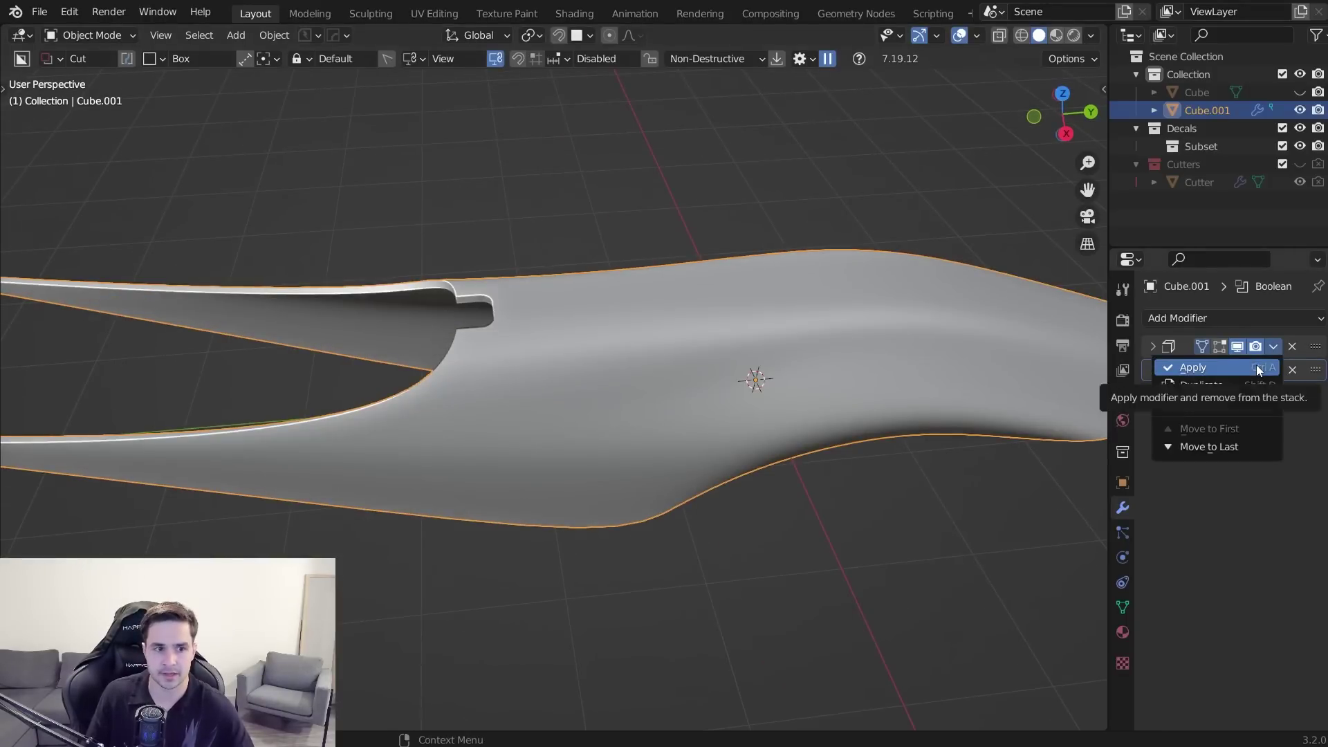
{"action": "left_click", "coordinate": [1257, 364]}
{"action": "left_click", "coordinate": [1273, 347]}
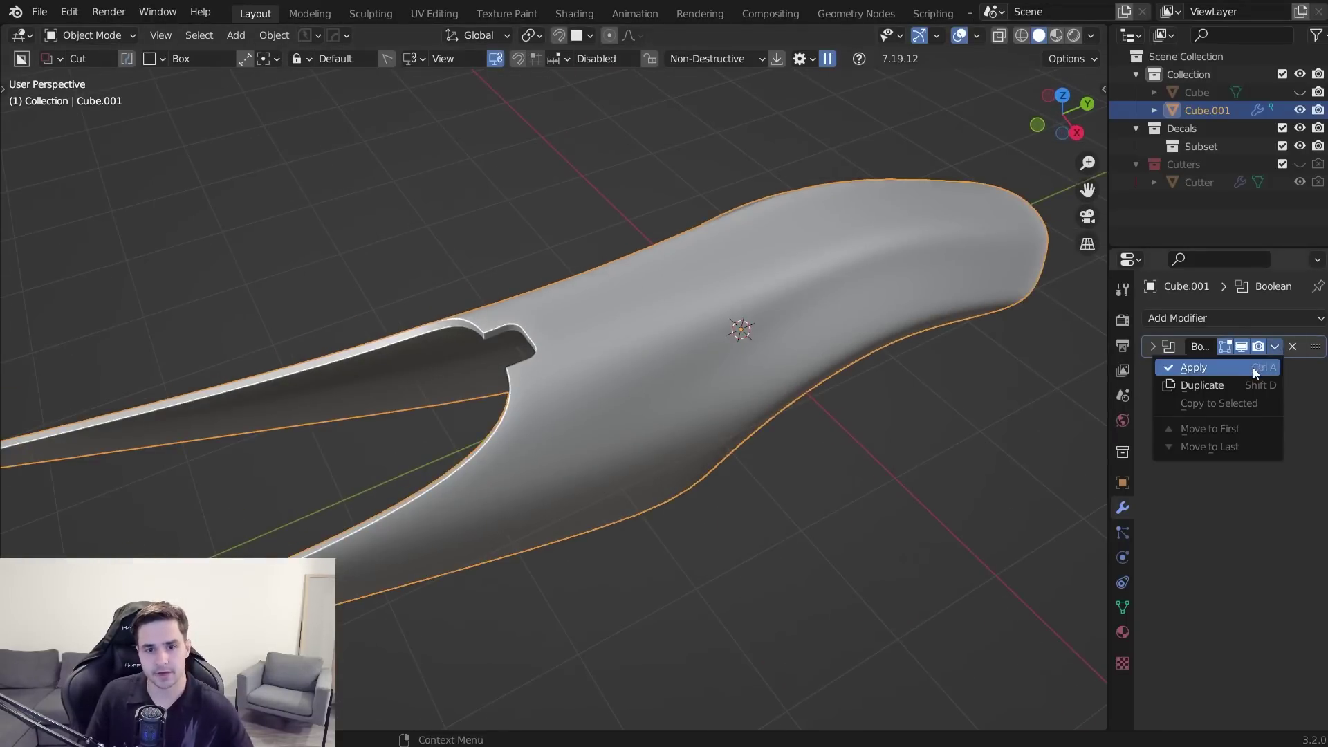
{"action": "left_click", "coordinate": [1252, 367]}
- Select the notch's upper rim edges in Edit Mode and try bevelling them by about 0.015 m
{"action": "middle_click_drag", "start_coordinate": [704, 386], "coordinate": [737, 396]}
{"action": "scroll", "coordinate": [692, 429], "scroll_direction": "up", "scroll_amount": 3}
{"action": "key", "text": "Tab"}
{"action": "middle_click_drag", "start_coordinate": [659, 453], "coordinate": [715, 409]}
{"action": "scroll", "coordinate": [715, 409], "scroll_direction": "up", "scroll_amount": 4}
{"action": "left_click", "coordinate": [737, 361]}
{"action": "middle_click_drag", "start_coordinate": [930, 343], "coordinate": [755, 337], "text": "shift"}
{"action": "left_click", "coordinate": [636, 429], "text": "ctrl"}
{"action": "key", "text": "ctrl+b"}
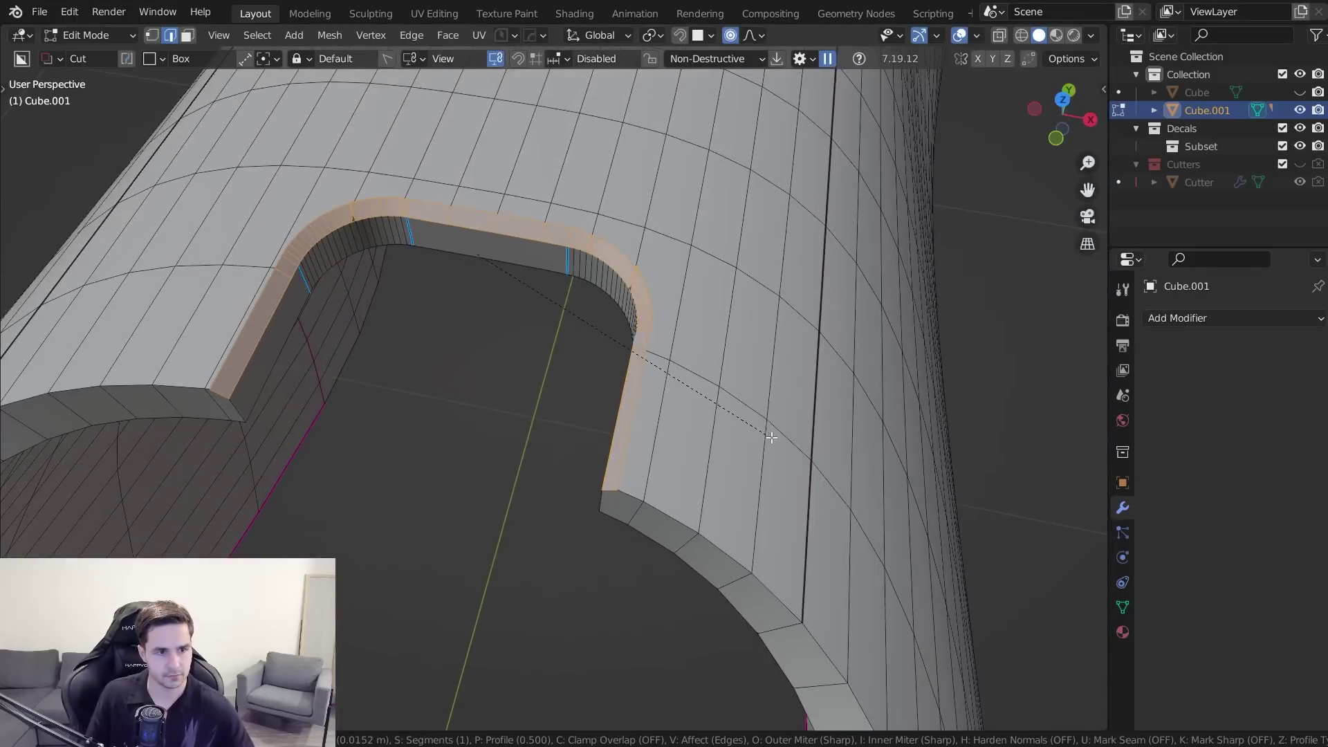
{"action": "right_click", "coordinate": [706, 431]}
- Add a support loop alongside the notch's upper rim, bevel the rim edges, and return to Object Mode
{"action": "key", "text": "ctrl+e"}
{"action": "left_click", "coordinate": [732, 365]}
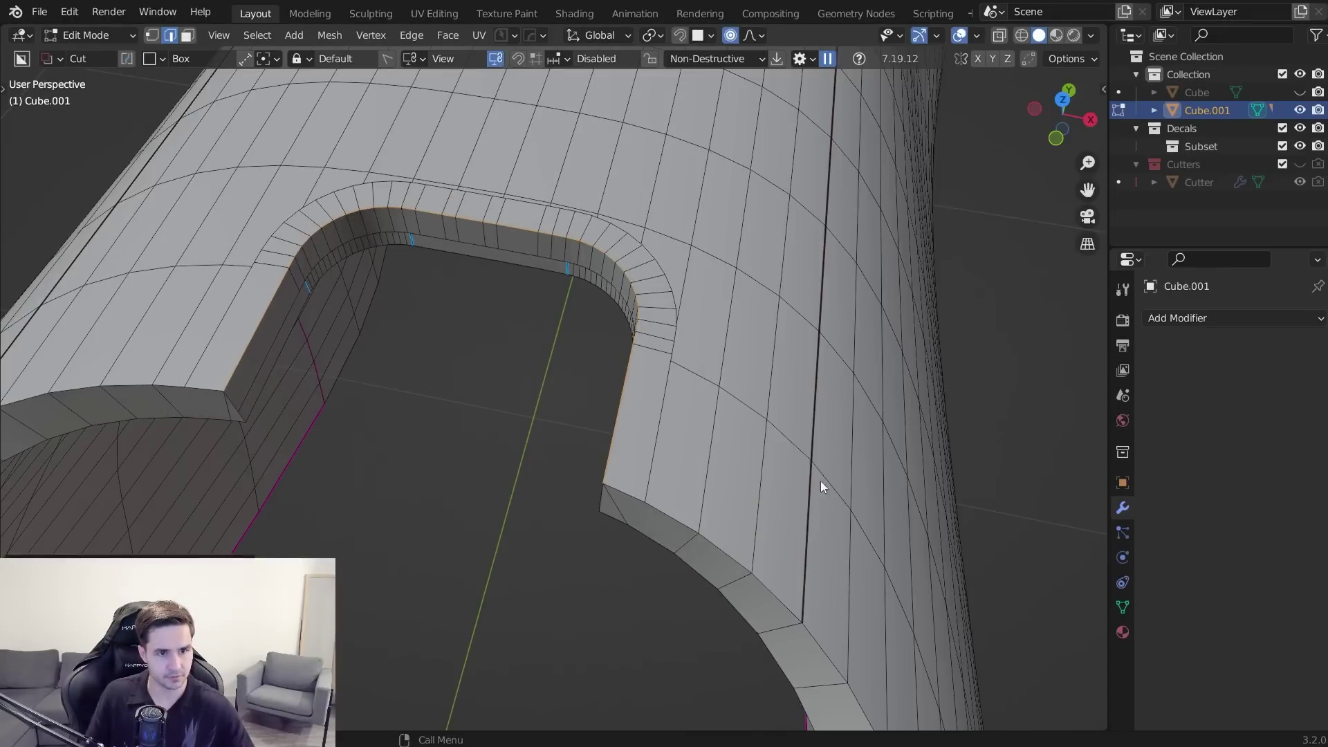
{"action": "key", "text": "ctrl+b"}
{"action": "left_click", "coordinate": [861, 484]}
{"action": "key", "text": "Tab"}
- Examine the bevelled notch and the shell's mesh in Object and Edit Mode, including from the right side
{"action": "left_click", "coordinate": [846, 326]}
{"action": "scroll", "coordinate": [910, 393], "scroll_direction": "down", "scroll_amount": 8}
{"action": "middle_click_drag", "start_coordinate": [911, 400], "coordinate": [607, 414]}
{"action": "scroll", "coordinate": [607, 413], "scroll_direction": "up", "scroll_amount": 4}
{"action": "left_click", "coordinate": [607, 414]}
{"action": "key", "text": "Tab"}
{"action": "left_click", "coordinate": [699, 415]}
{"action": "middle_click_drag", "start_coordinate": [866, 469], "coordinate": [951, 447]}
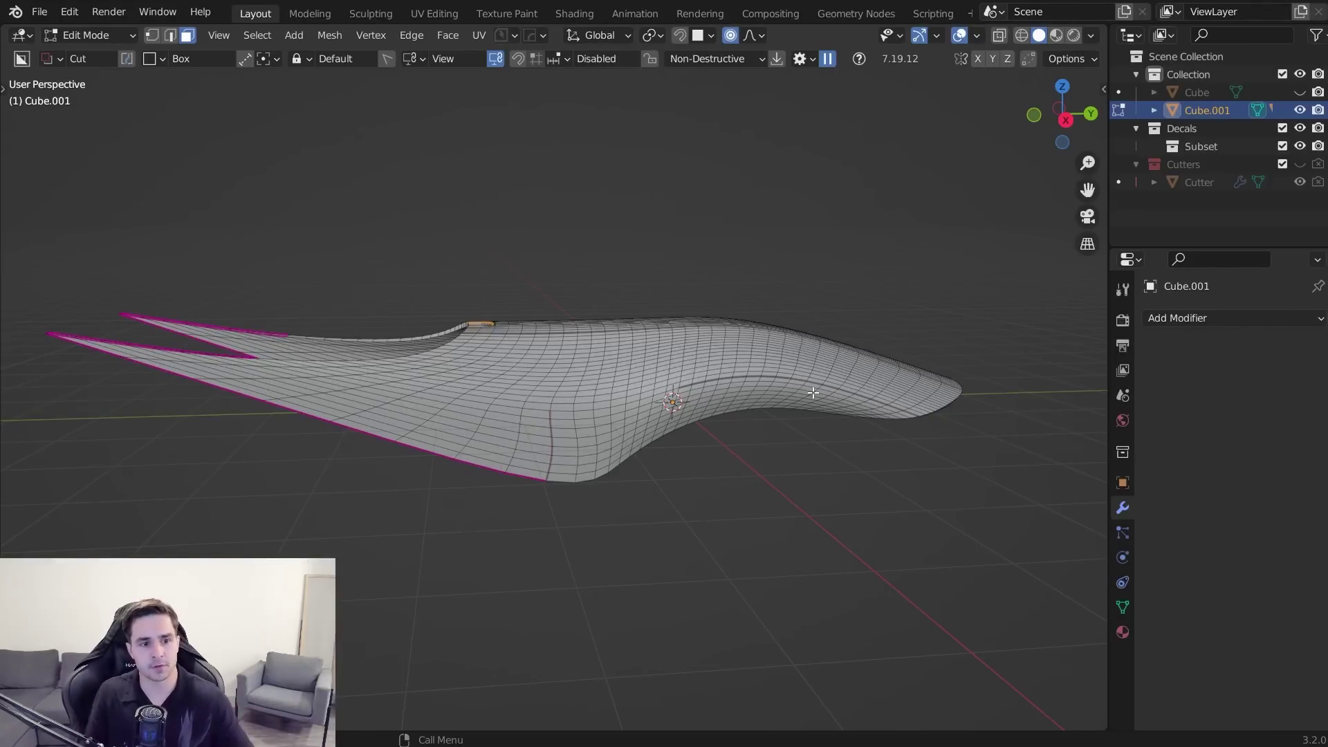
{"action": "key", "text": "KP_3"}
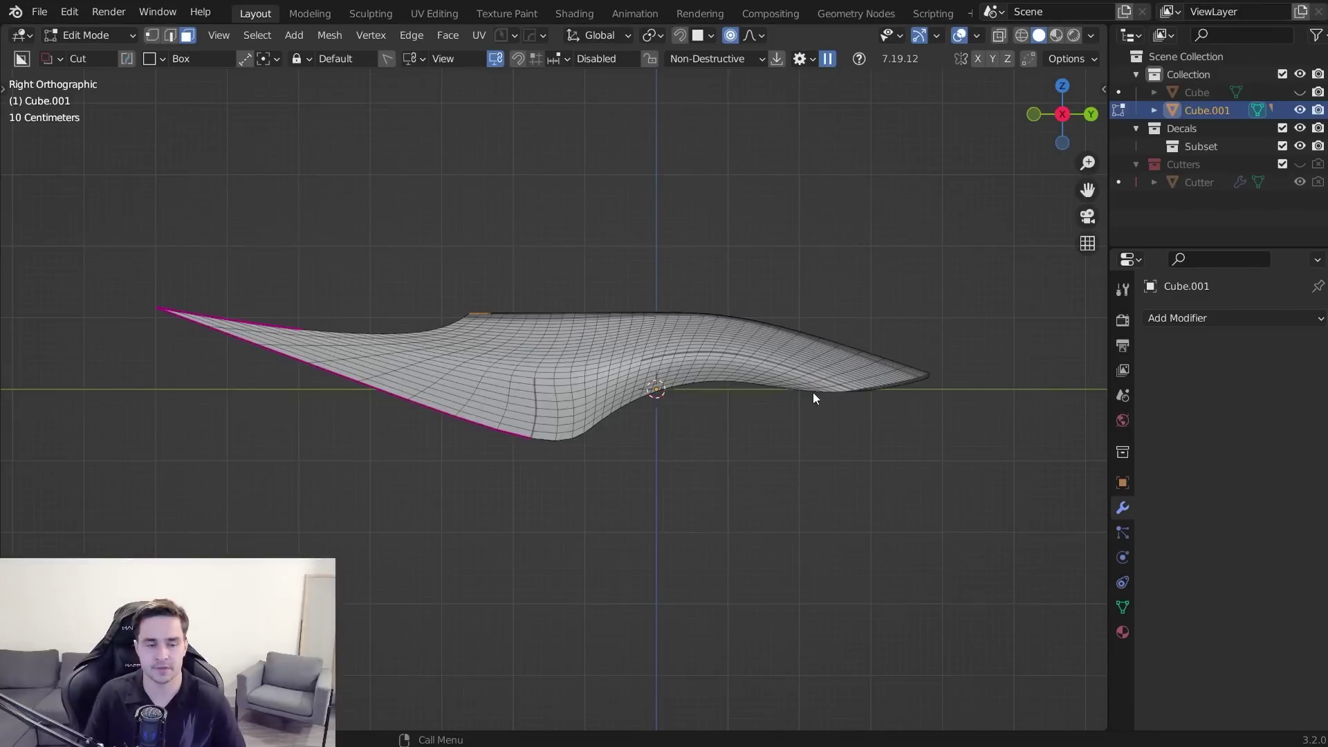
{"action": "key", "text": "Tab"}
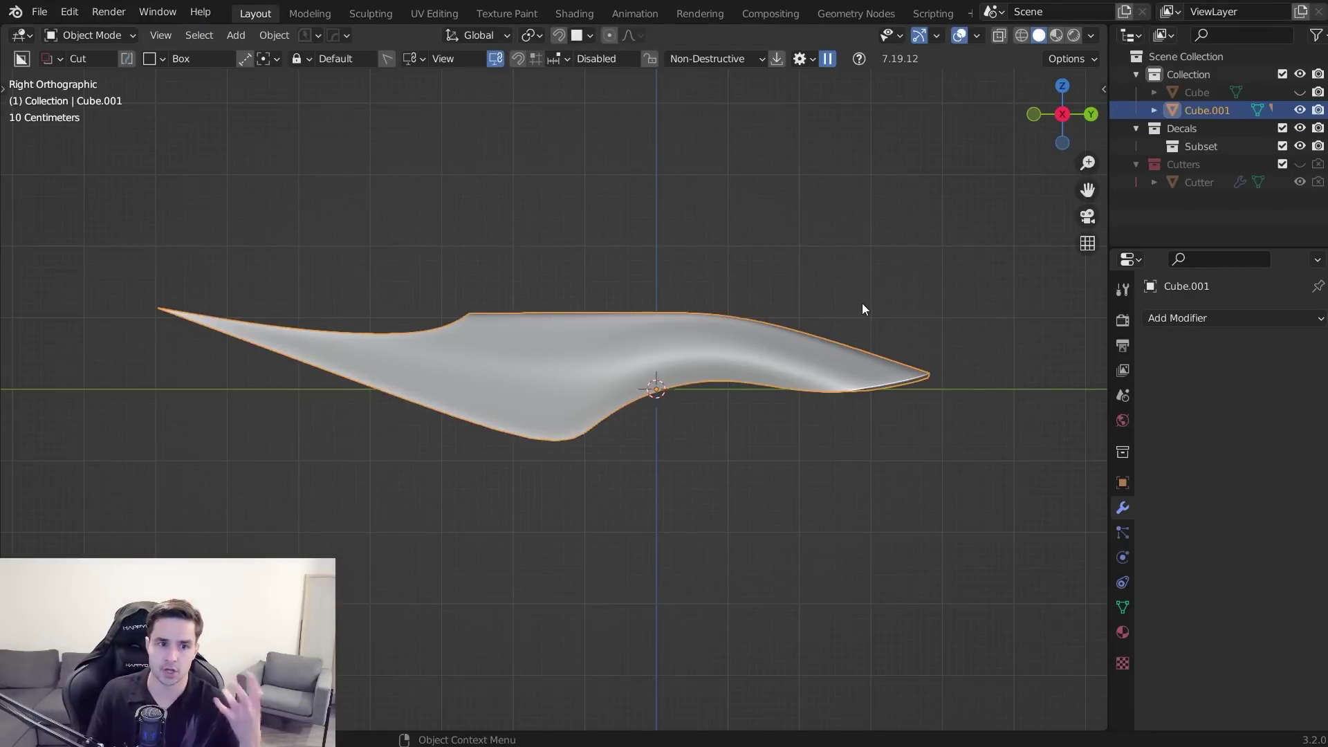
- Examine the shell's lengthwise edge flow in Edit Mode, up close and from the right side view
{"action": "scroll", "coordinate": [862, 305], "scroll_direction": "up", "scroll_amount": 3}
{"action": "key", "text": "Tab"}
{"action": "middle_click_drag", "start_coordinate": [560, 258], "coordinate": [534, 332]}
{"action": "scroll", "coordinate": [535, 333], "scroll_direction": "down", "scroll_amount": 4}
{"action": "mouse_move", "coordinate": [581, 408]}
{"action": "middle_mouse_down"}
{"action": "mouse_move", "coordinate": [512, 422]}
{"action": "mouse_move", "coordinate": [582, 418]}
{"action": "middle_mouse_up"}
{"action": "scroll", "coordinate": [581, 418], "scroll_direction": "up", "scroll_amount": 3}
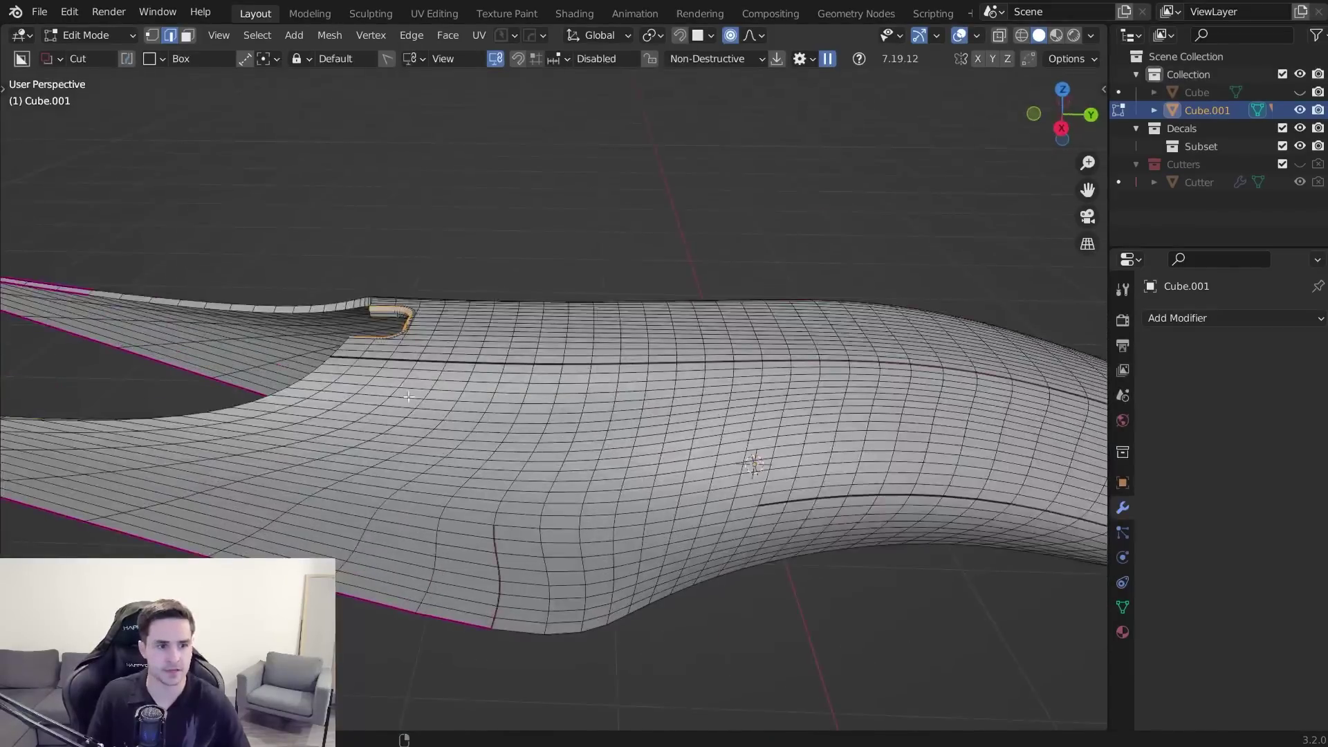
{"action": "scroll", "coordinate": [384, 387], "scroll_direction": "down", "scroll_amount": 5}
{"action": "middle_click_drag", "start_coordinate": [384, 387], "coordinate": [580, 352]}
{"action": "scroll", "coordinate": [579, 351], "scroll_direction": "up", "scroll_amount": 5}
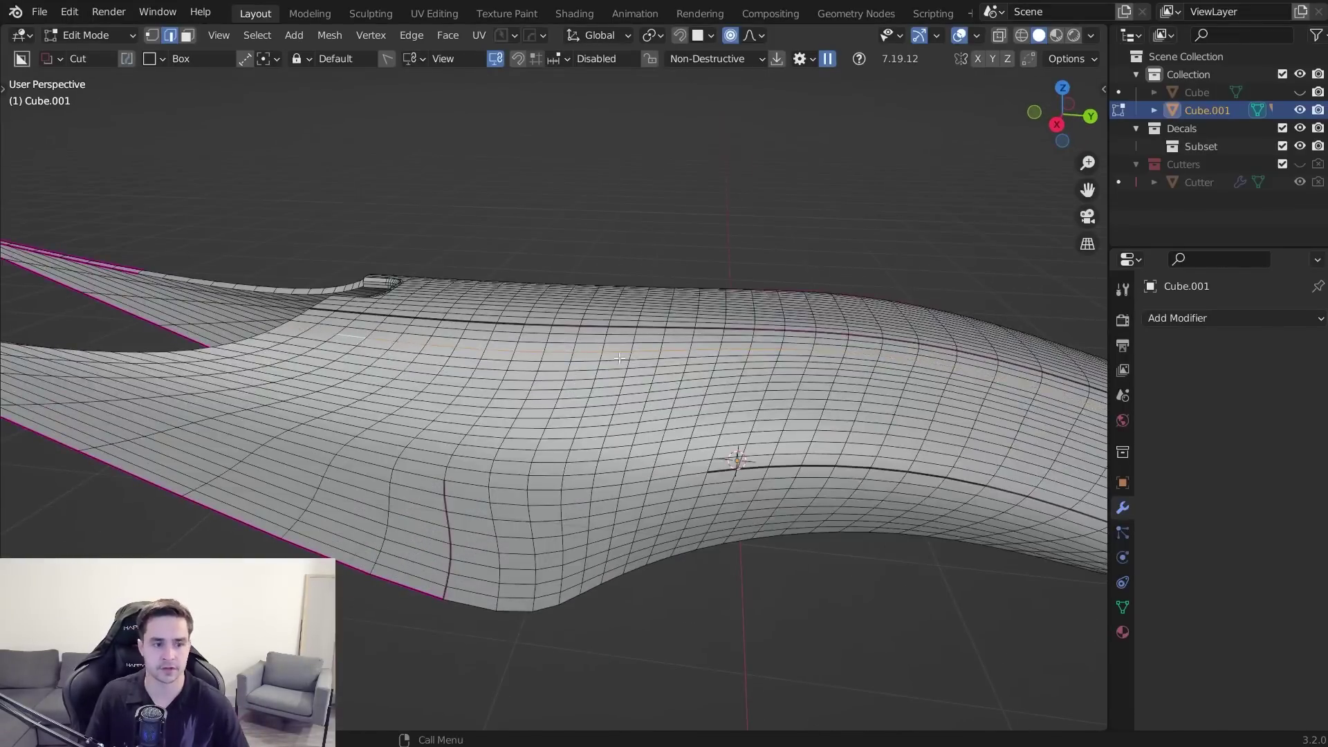
{"action": "scroll", "coordinate": [580, 352], "scroll_direction": "down", "scroll_amount": 5}
{"action": "middle_click_drag", "start_coordinate": [844, 400], "coordinate": [765, 381]}
{"action": "key", "text": "KP_3"}
{"action": "key", "text": "g"}
{"action": "right_click", "coordinate": [969, 389]}
- Select the lengthwise edge loop along the shell's side and duplicate it in place
{"action": "scroll", "coordinate": [750, 383], "scroll_direction": "up", "scroll_amount": 4}
{"action": "middle_click_drag", "start_coordinate": [801, 550], "coordinate": [792, 489]}
{"action": "middle_click_drag", "start_coordinate": [463, 206], "coordinate": [358, 377]}
{"action": "left_click", "coordinate": [353, 374], "text": "alt"}
{"action": "middle_click_drag", "start_coordinate": [638, 453], "coordinate": [437, 398], "text": "shift"}
{"action": "key", "text": "shift+e"}
{"action": "right_click", "coordinate": [604, 443]}
{"action": "key", "text": "shift+d"}
{"action": "right_click", "coordinate": [652, 432]}
- Move the duplicated edge loop along X clear of the shell and separate it into its own object
{"action": "scroll", "coordinate": [652, 432], "scroll_direction": "down", "scroll_amount": 2}
{"action": "middle_click_drag", "start_coordinate": [747, 390], "coordinate": [688, 425]}
{"action": "key", "text": "g"}
{"action": "key", "text": "x"}
{"action": "right_click", "coordinate": [652, 446]}
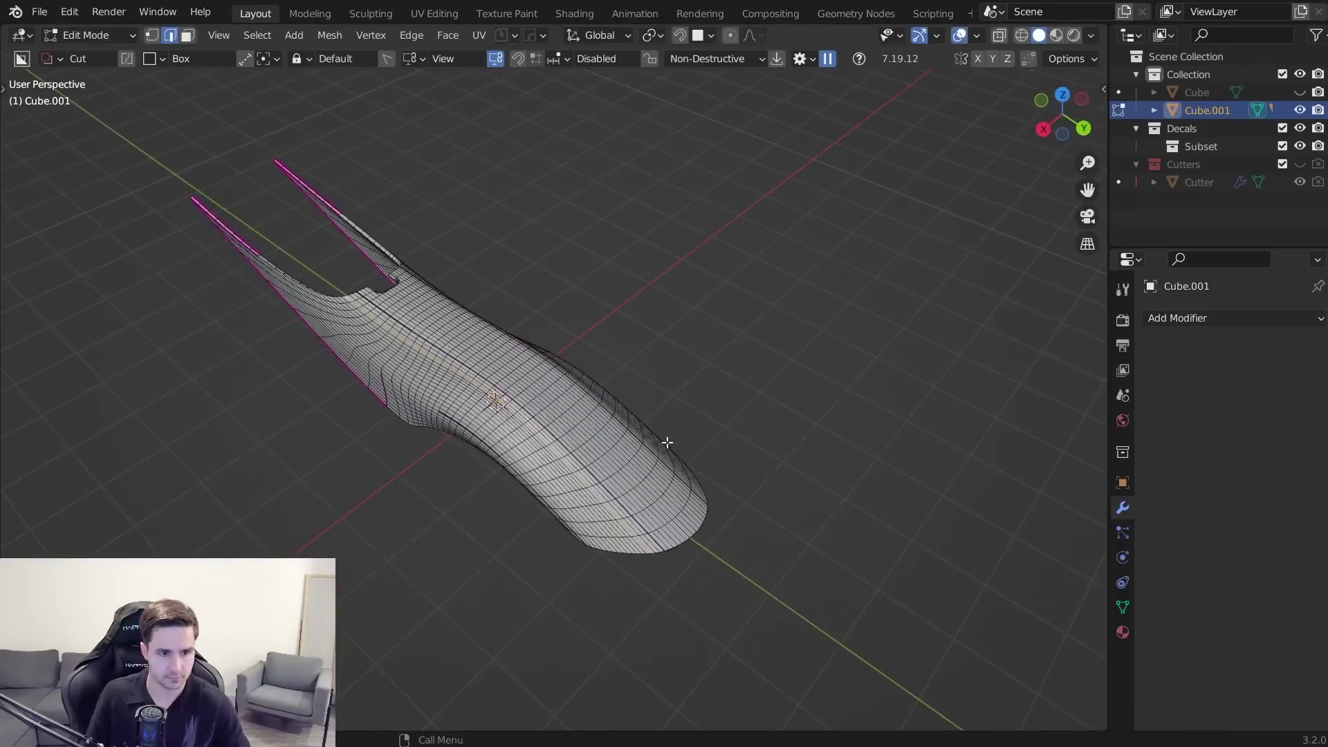
{"action": "key", "text": "g"}
{"action": "key", "text": "x"}
{"action": "key", "text": "Escape"}
{"action": "key", "text": "p"}
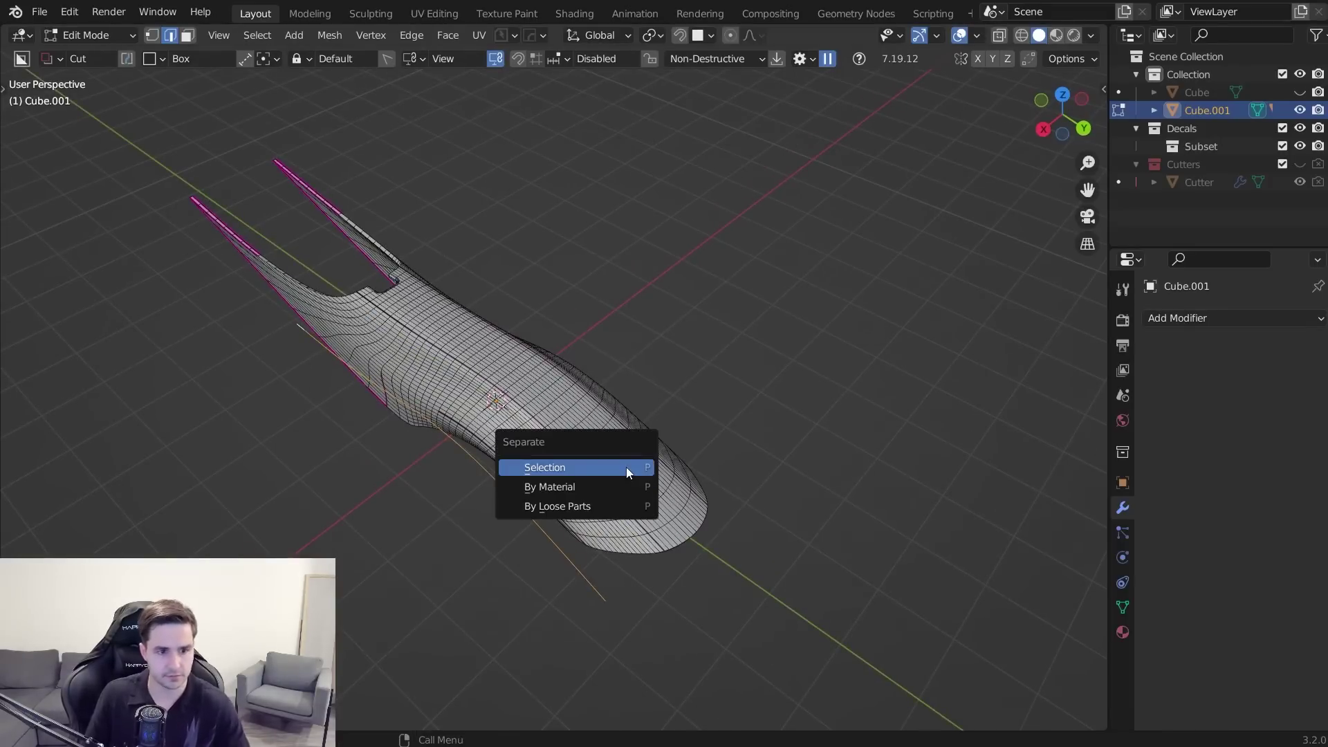
{"action": "left_click", "coordinate": [625, 467]}
- Select the separated edge line and move it down about 0.086 m in the right side view
{"action": "key", "text": "Tab"}
{"action": "left_click", "coordinate": [483, 471]}
{"action": "left_click", "coordinate": [494, 464]}
{"action": "key", "text": "KP_3"}
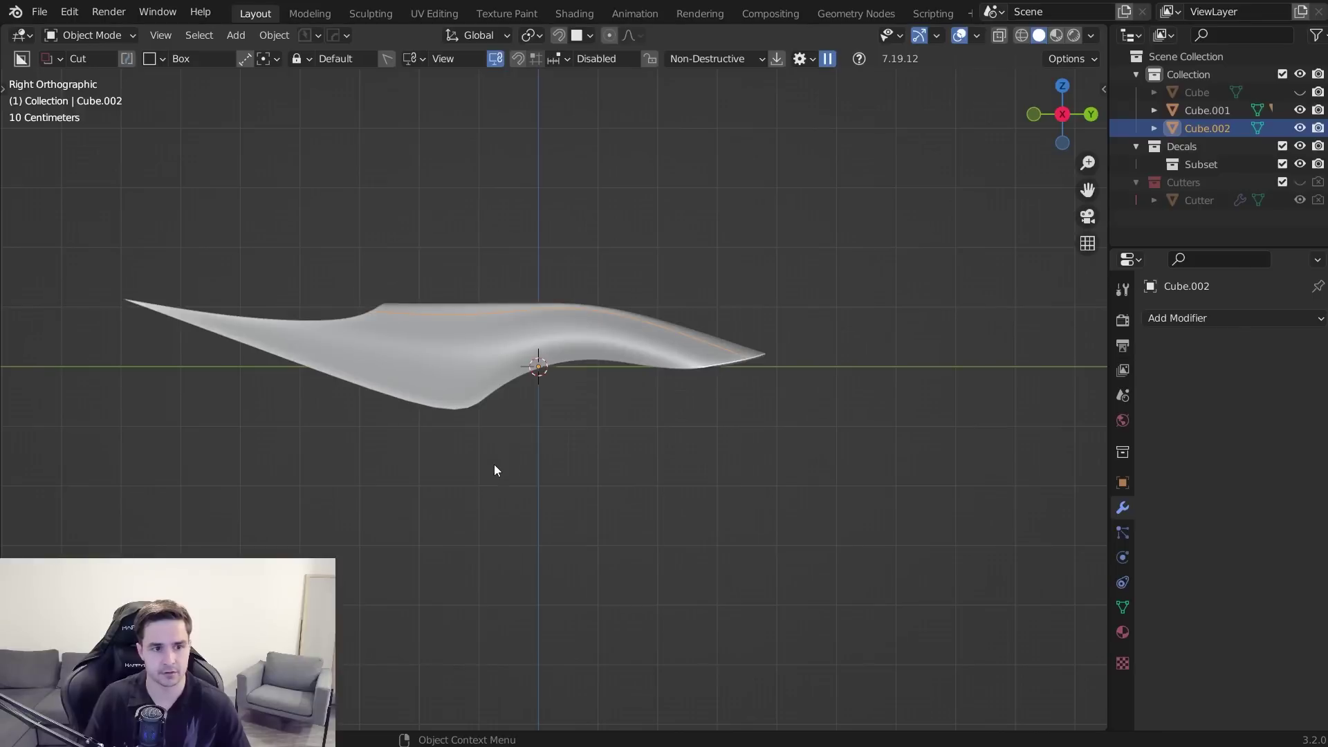
{"action": "key", "text": "g"}
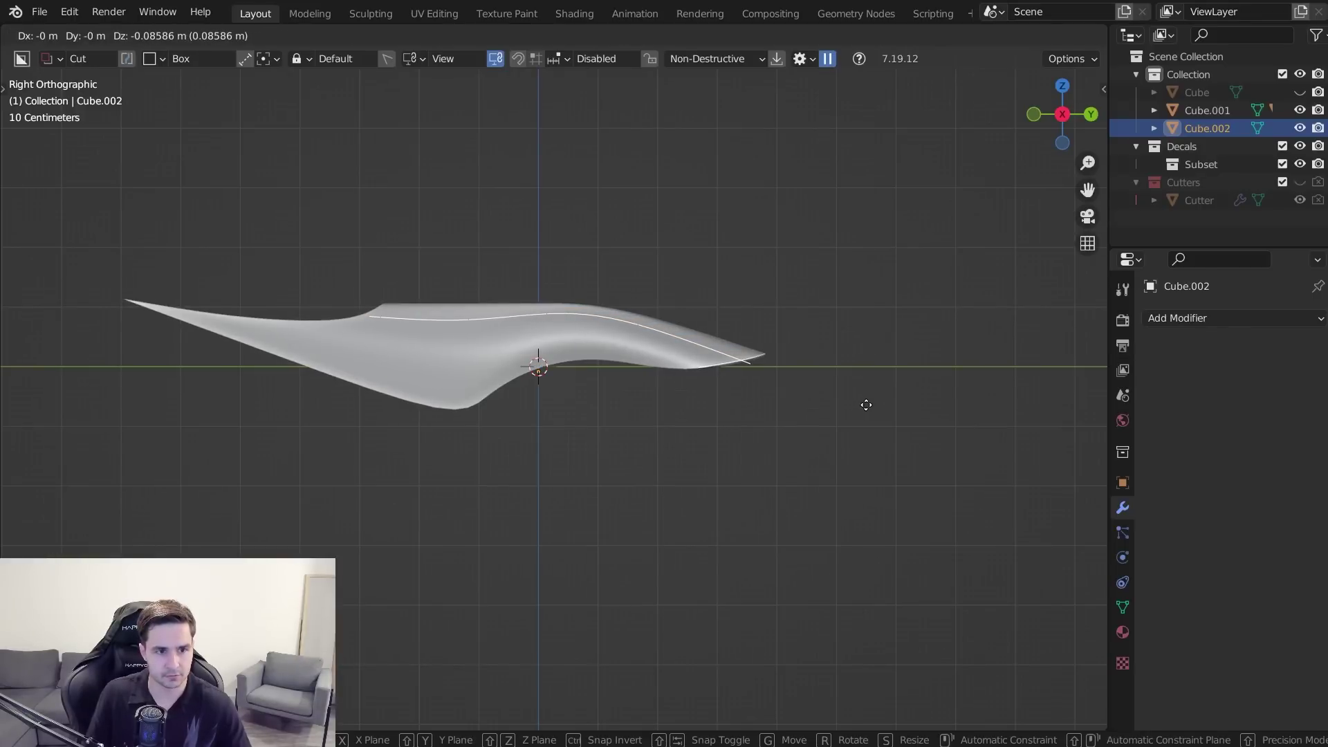
{"action": "left_click", "coordinate": [866, 405]}
- Extrude the line's two end vertices outward, raise a peak above the shell, and join the ends into a closed profile
{"action": "key", "text": "Tab"}
{"action": "key", "text": "g"}
{"action": "left_click", "coordinate": [327, 290]}
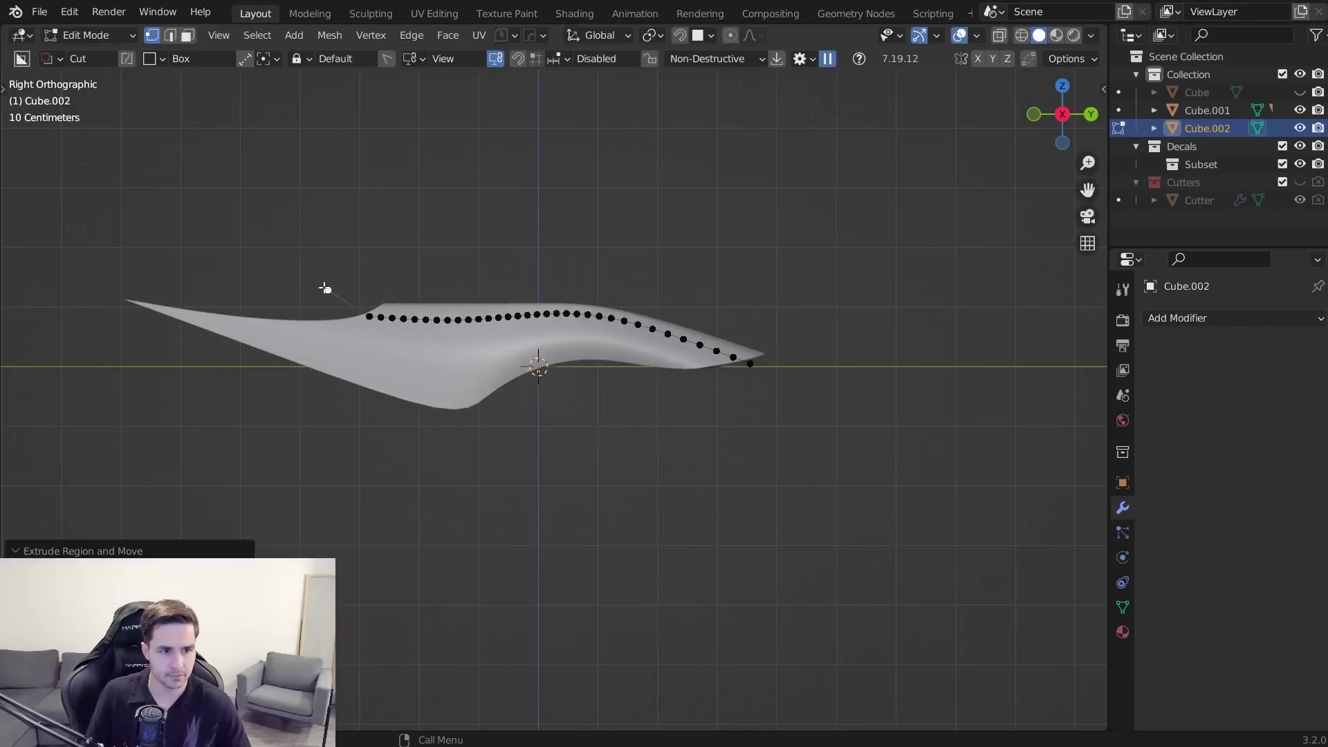
{"action": "left_click", "coordinate": [752, 361]}
{"action": "key", "text": "e"}
{"action": "left_click", "coordinate": [846, 342]}
{"action": "key", "text": "e"}
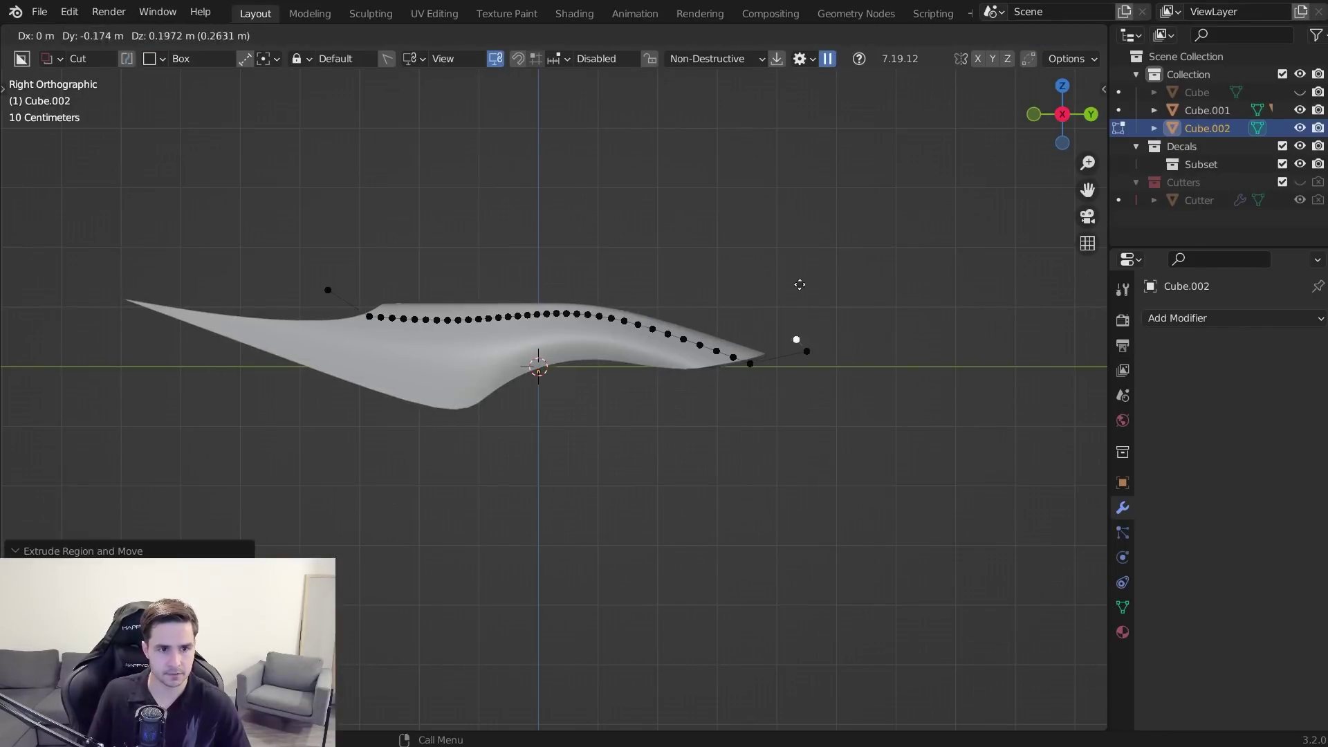
{"action": "left_click", "coordinate": [628, 141]}
{"action": "left_click", "coordinate": [329, 289], "text": "shift"}
{"action": "key", "text": "f"}
- Fill the closed profile with a face and extrude it across the shell's full width as a cutter
{"action": "key", "text": "a"}
{"action": "middle_click_drag", "start_coordinate": [732, 309], "coordinate": [495, 441]}
{"action": "key", "text": "f"}
{"action": "key", "text": "e"}
{"action": "left_click", "coordinate": [823, 362]}
{"action": "key", "text": "a"}
{"action": "middle_click_drag", "start_coordinate": [885, 258], "coordinate": [522, 389]}
{"action": "key", "text": "e"}
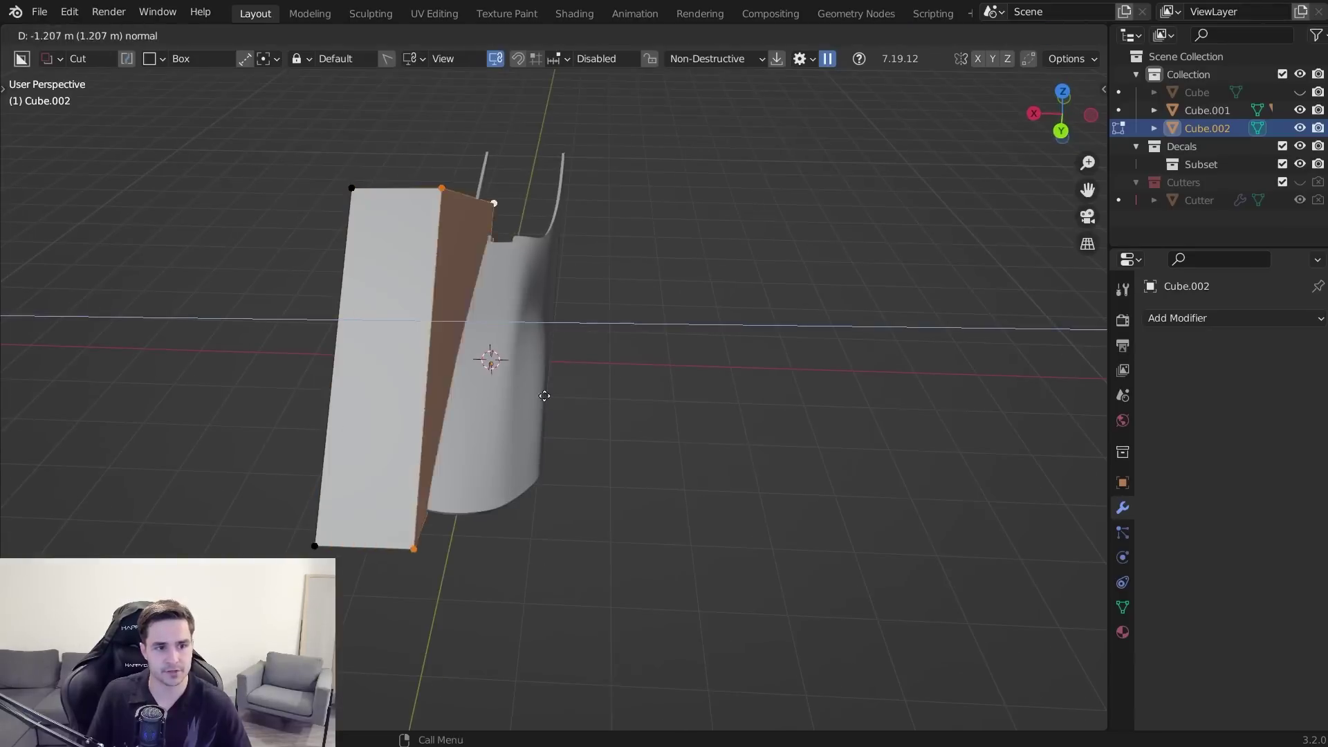
{"action": "left_click", "coordinate": [746, 369]}
- Recalculate all of the cutter's normals outward using the Face Orientation overlay as a check, and return to Object Mode
{"action": "key", "text": "a"}
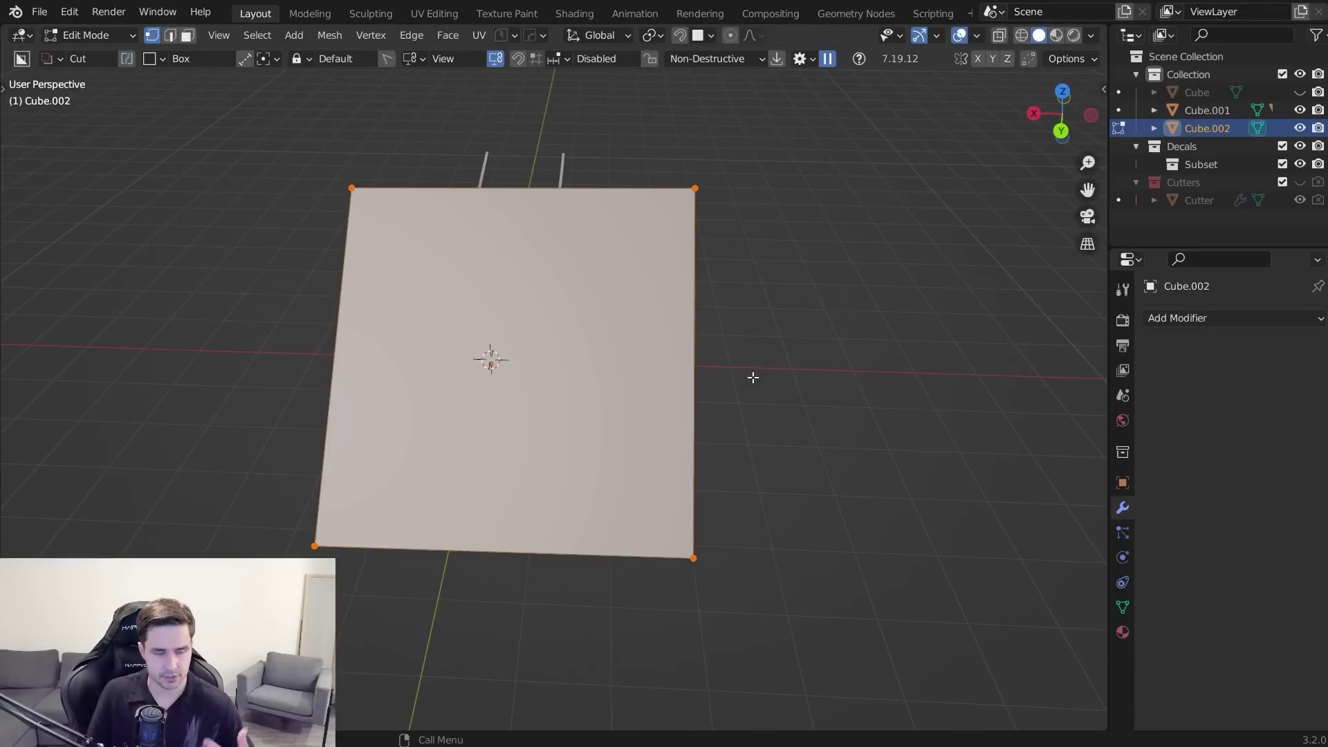
{"action": "left_click", "coordinate": [978, 36]}
{"action": "left_click", "coordinate": [865, 373]}
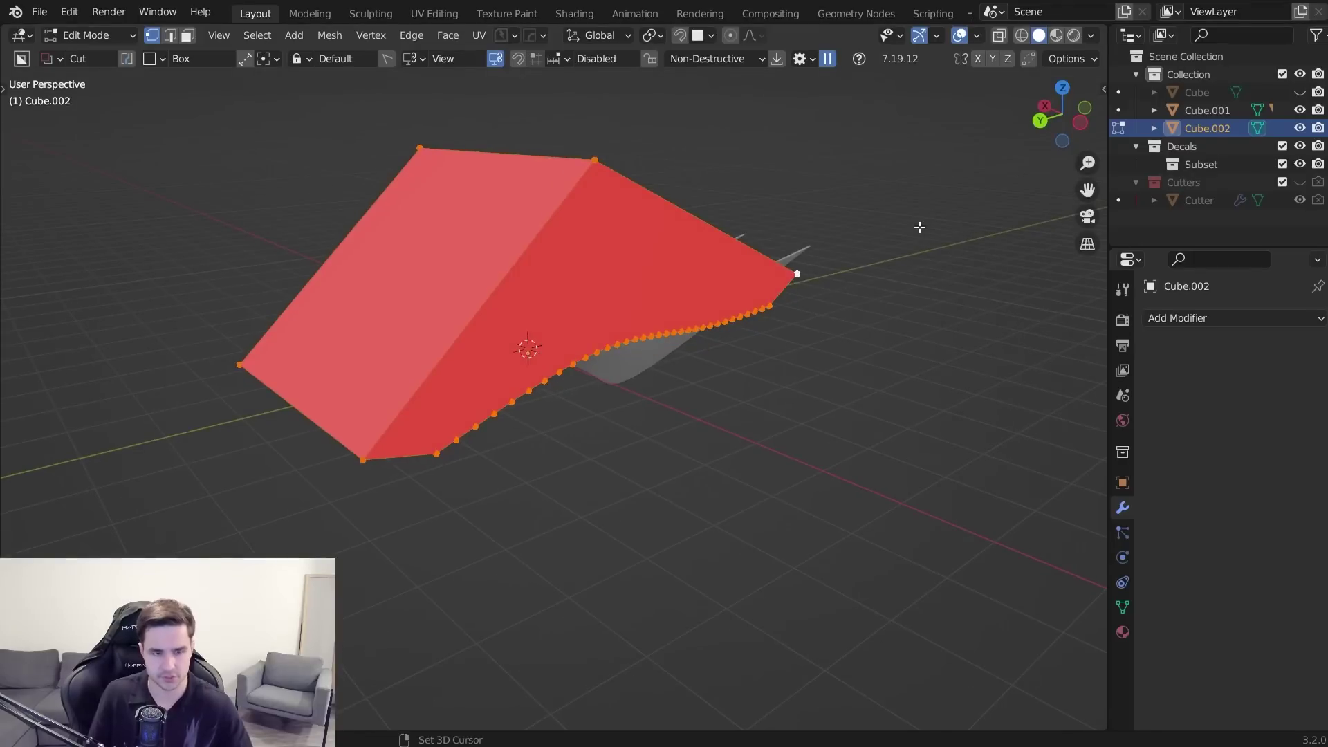
{"action": "key", "text": "shift+n"}
{"action": "left_click", "coordinate": [978, 35]}
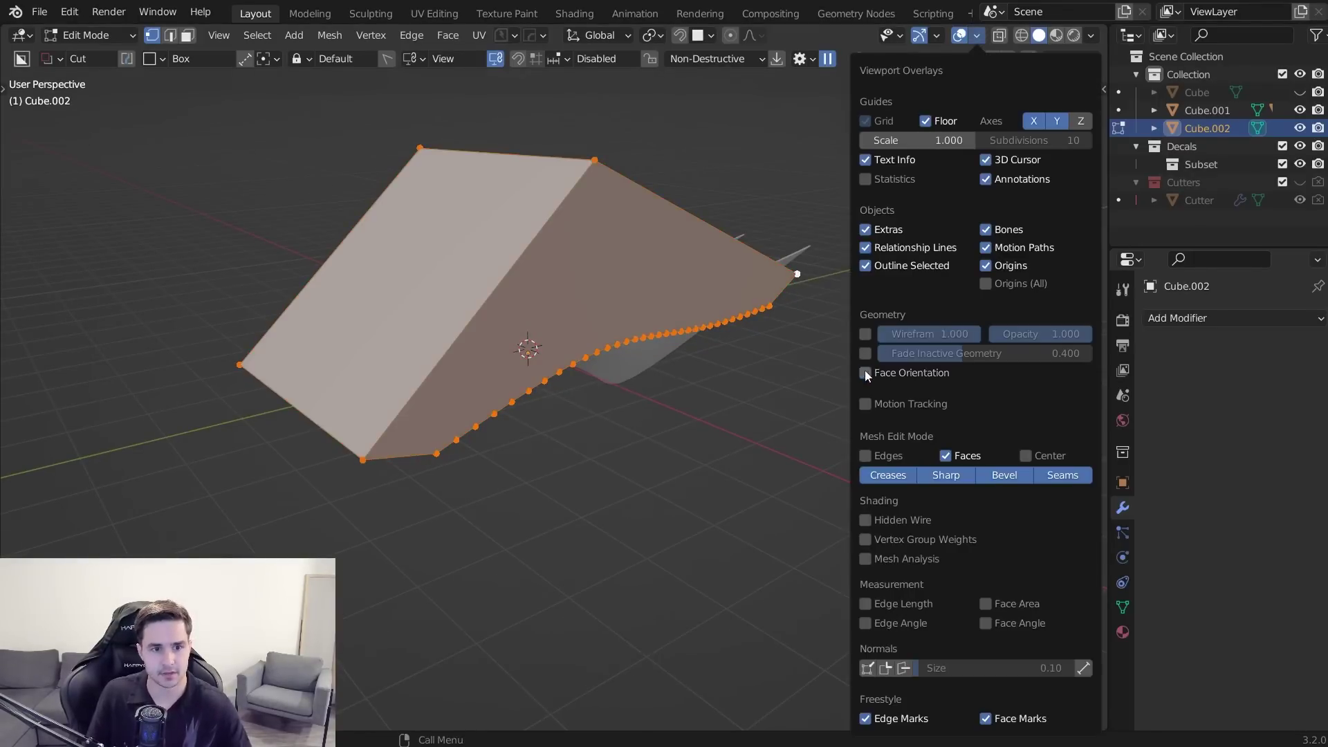
{"action": "left_click", "coordinate": [977, 35]}
{"action": "key", "text": "Tab"}
- Sharpen the cutter with 30° sharpness and 35° auto smooth, undoing the first attempt
{"action": "middle_click_drag", "start_coordinate": [602, 318], "coordinate": [700, 238]}
{"action": "key", "text": "q"}
{"action": "left_click", "coordinate": [700, 238]}
{"action": "mouse_move", "coordinate": [550, 274]}
{"action": "middle_mouse_down"}
{"action": "mouse_move", "coordinate": [611, 277]}
{"action": "mouse_move", "coordinate": [551, 274]}
{"action": "middle_mouse_up"}
{"action": "left_click", "coordinate": [551, 274], "text": "shift"}
{"action": "key", "text": "ctrl+z"}
{"action": "key", "text": "q"}
{"action": "left_click", "coordinate": [581, 210], "text": "shift"}
- Slash the shell with the cutter as a non-destructive Boolean, splitting it into upper and lower pieces
{"action": "left_click", "coordinate": [887, 306]}
{"action": "left_click", "coordinate": [527, 271], "text": "shift"}
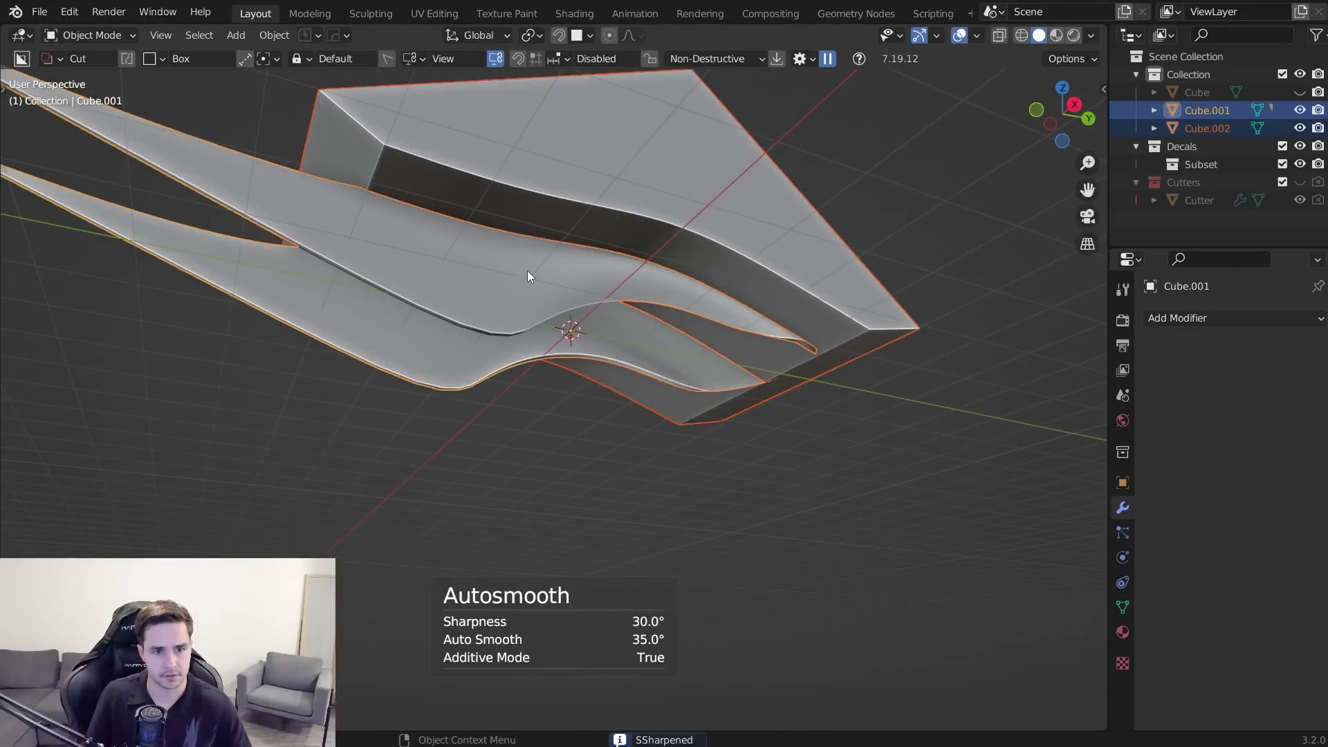
{"action": "key", "text": "ctrl+slash"}
{"action": "key", "text": "KP_3"}
{"action": "middle_click_drag", "start_coordinate": [528, 271], "coordinate": [618, 360]}
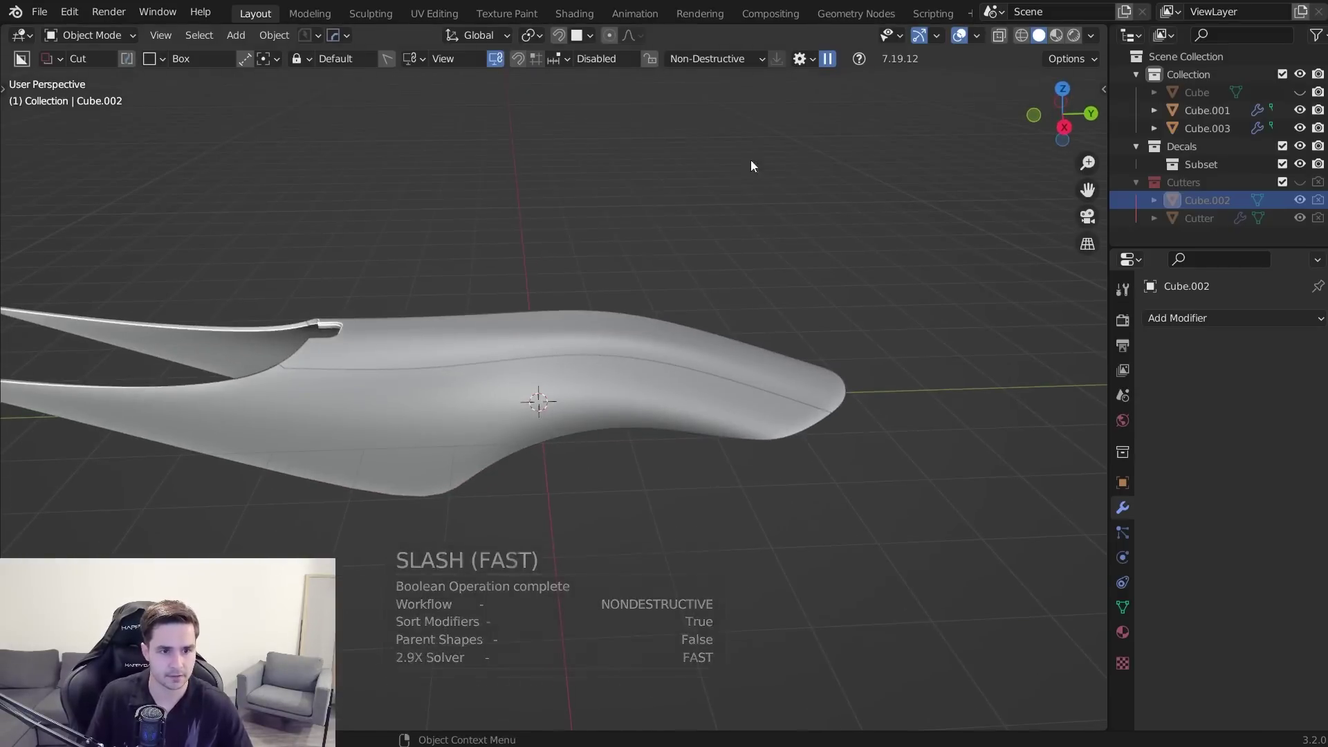
- Bring up the upper piece's cutter with Ever Scroll and move it about 0.09 m down in the right side view
{"action": "left_click", "coordinate": [608, 346]}
{"action": "key", "text": "KP_3"}
{"action": "key", "text": "q"}
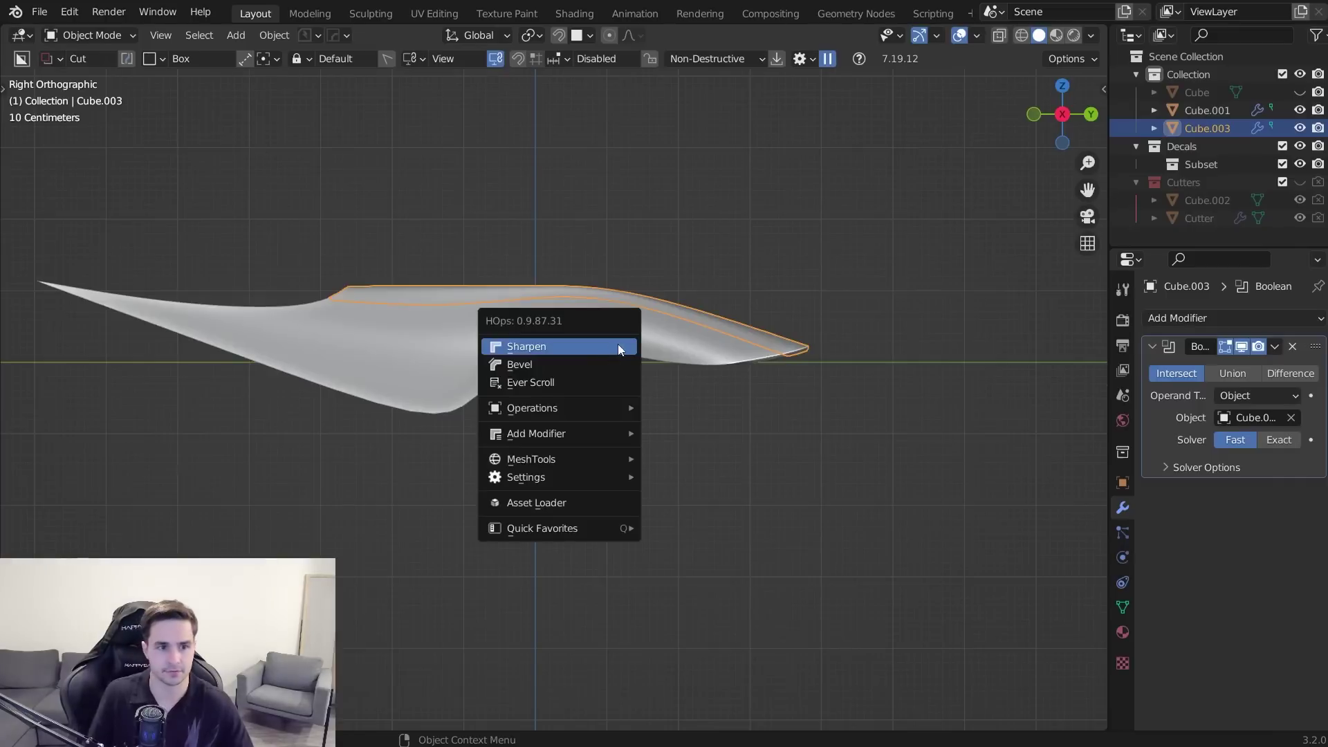
{"action": "left_click", "coordinate": [593, 382]}
{"action": "key", "text": "g"}
{"action": "left_click", "coordinate": [718, 406]}
{"action": "key", "text": "g"}
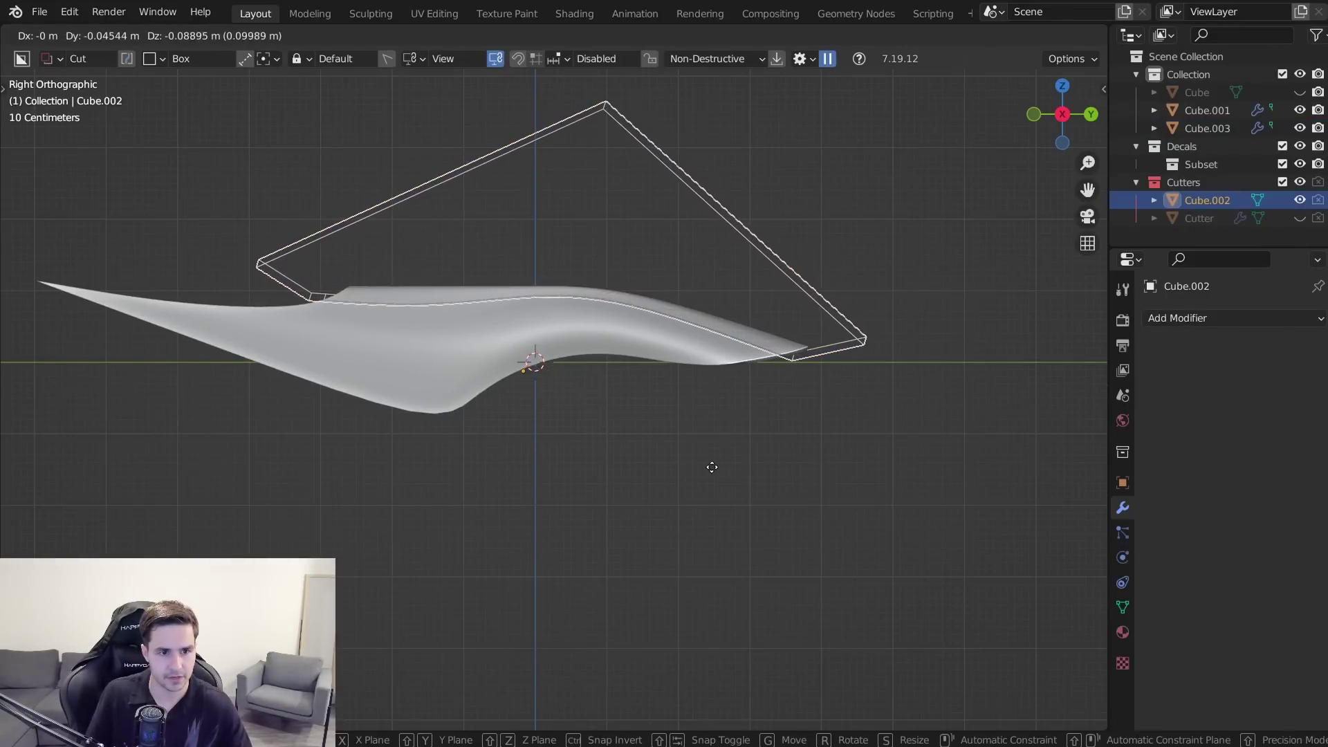
{"action": "left_click", "coordinate": [705, 465]}
{"action": "middle_click_drag", "start_coordinate": [704, 464], "coordinate": [586, 388]}
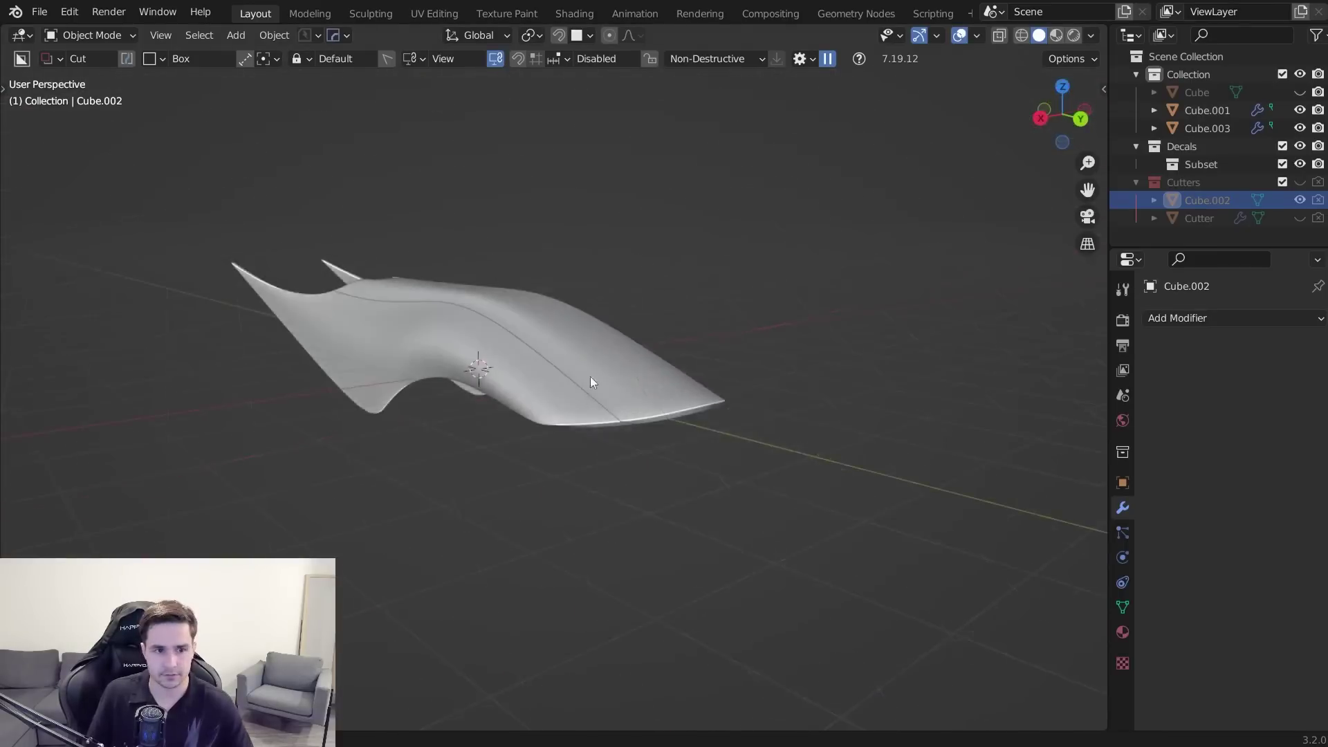
- Try adding a 30° bevel to both shell pieces
{"action": "scroll", "coordinate": [591, 381], "scroll_direction": "up", "scroll_amount": 2}
{"action": "key", "text": "a"}
{"action": "key", "text": "q"}
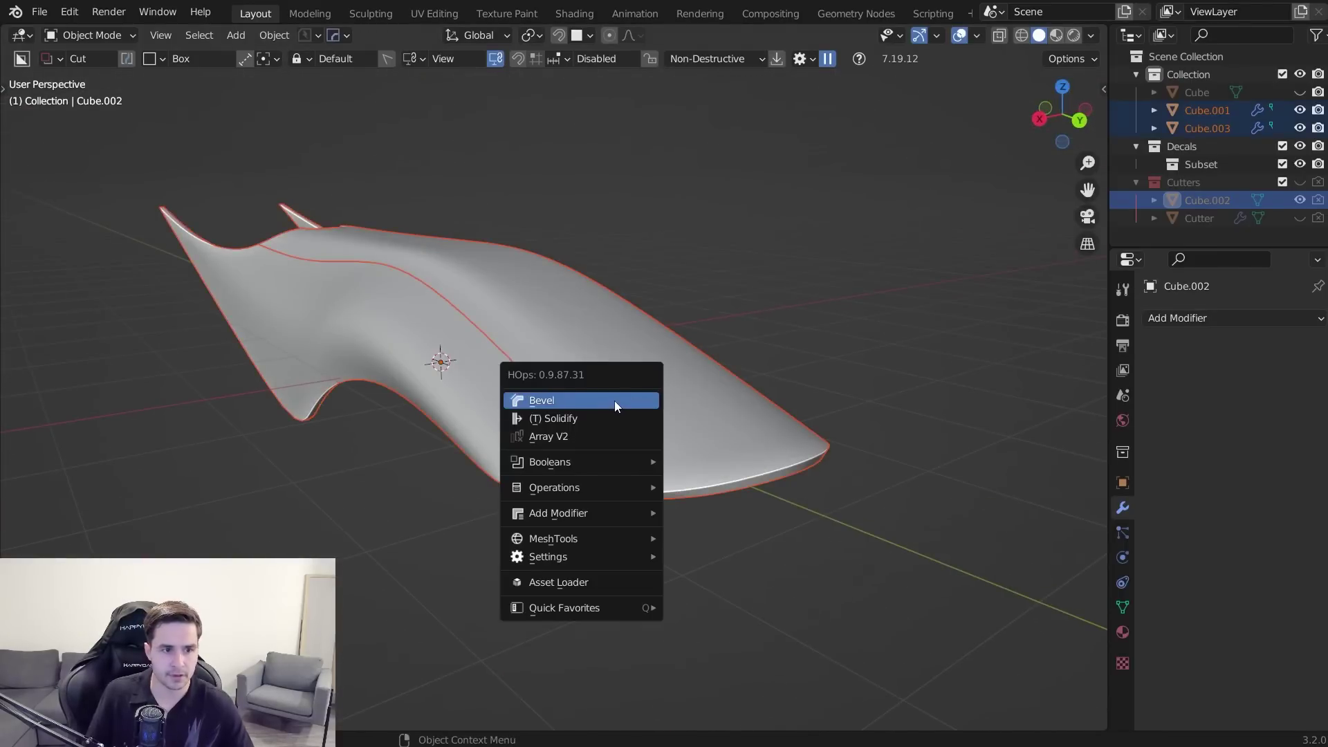
{"action": "left_click", "coordinate": [614, 401]}
{"action": "left_click", "coordinate": [609, 403]}
- Examine the seam between the two shell pieces up close, in wireframe, and from the rounded end
{"action": "middle_click_drag", "start_coordinate": [604, 404], "coordinate": [678, 405]}
{"action": "scroll", "coordinate": [679, 404], "scroll_direction": "up", "scroll_amount": 3}
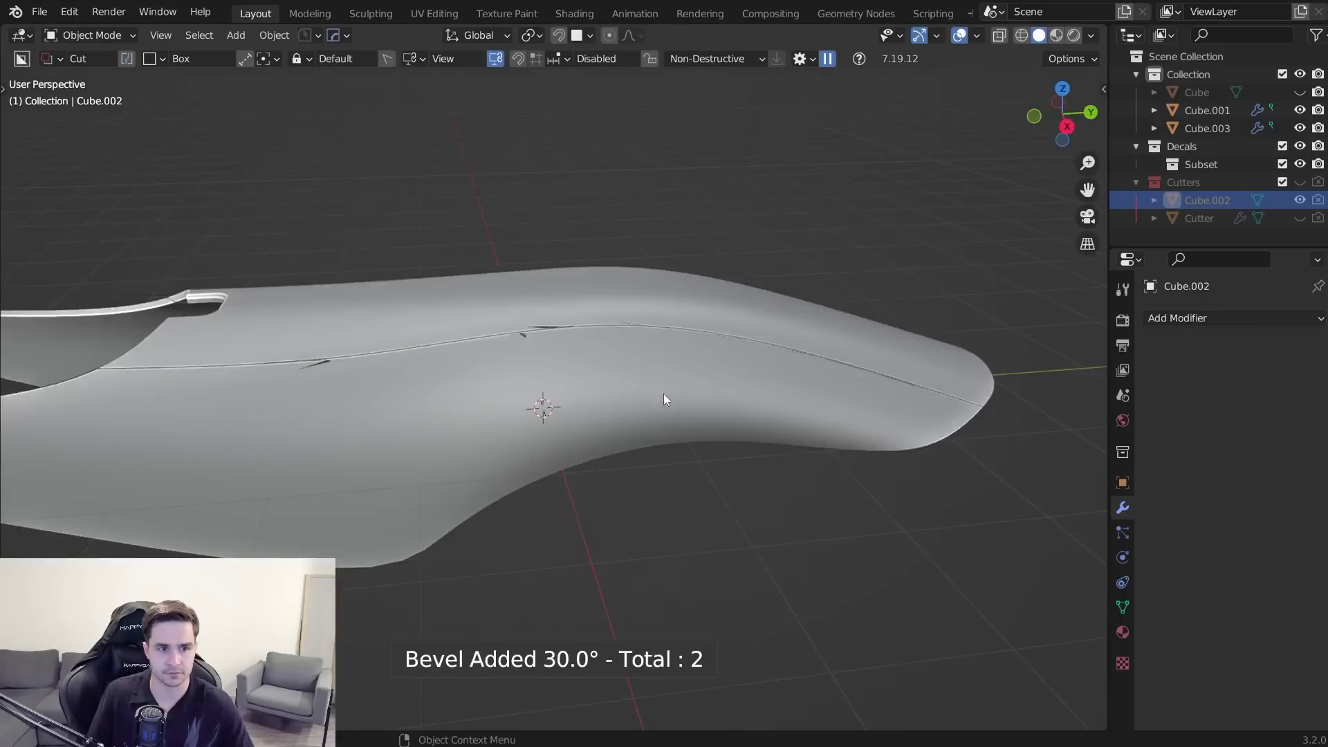
{"action": "scroll", "coordinate": [679, 405], "scroll_direction": "up", "scroll_amount": 6}
{"action": "key", "text": "q"}
{"action": "left_click", "coordinate": [614, 309]}
{"action": "scroll", "coordinate": [614, 308], "scroll_direction": "down", "scroll_amount": 6}
{"action": "key", "text": "a"}
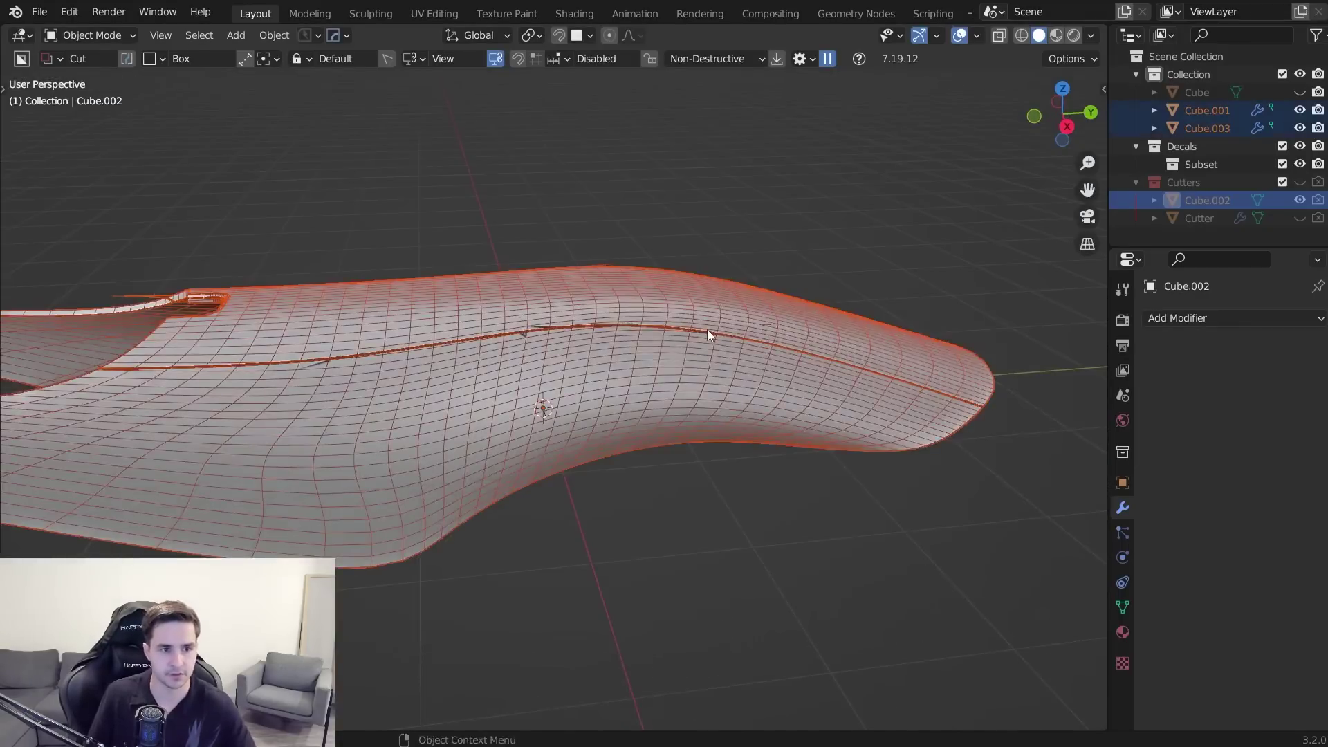
{"action": "middle_click_drag", "start_coordinate": [728, 330], "coordinate": [1003, 259]}
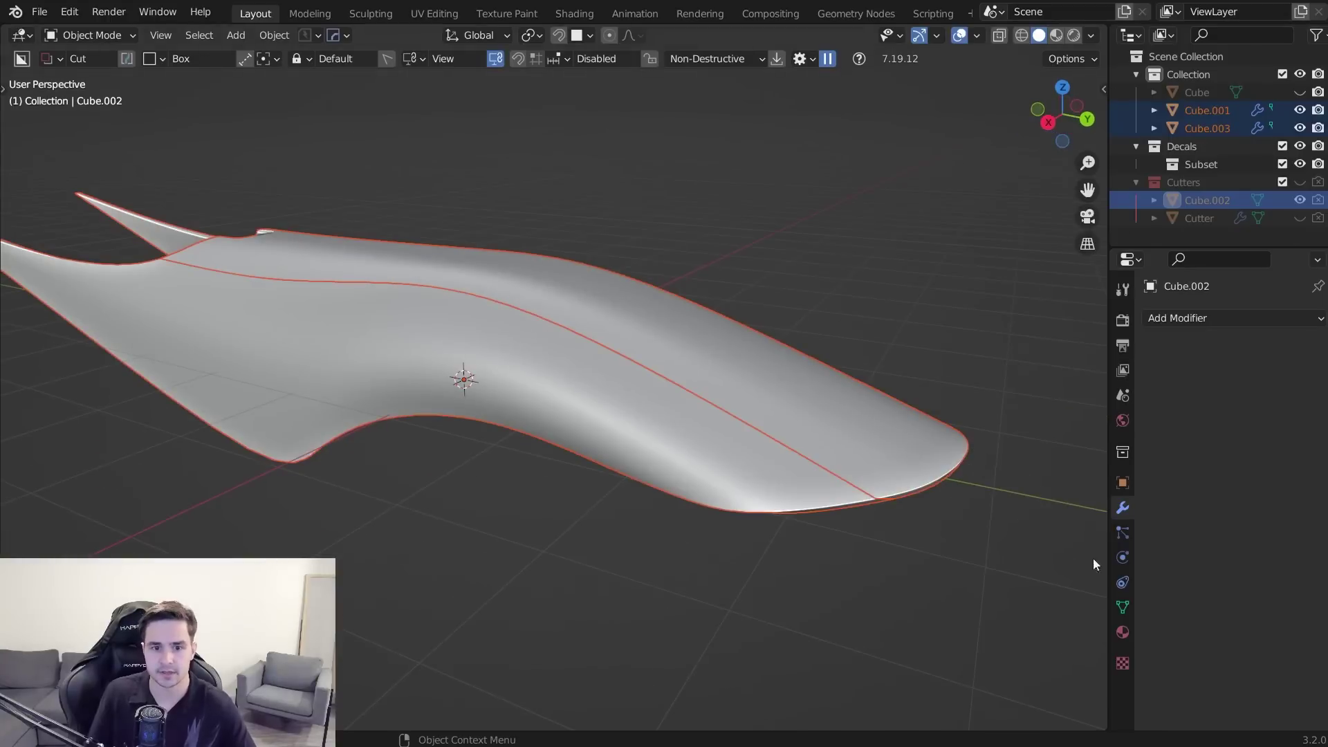
- Create a new material on the upper shell piece and copy it to the lower piece
{"action": "left_click", "coordinate": [845, 412]}
{"action": "left_click", "coordinate": [1122, 630]}
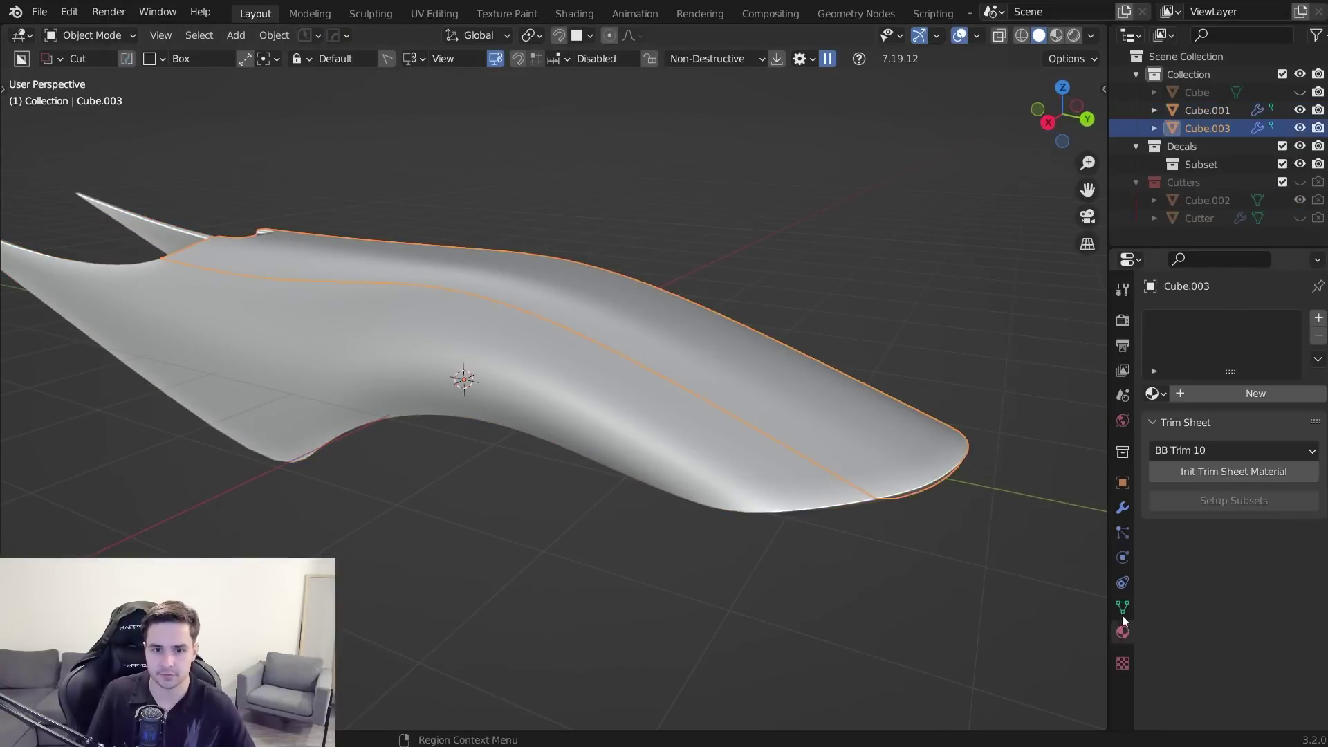
{"action": "left_click", "coordinate": [1196, 392]}
{"action": "key", "text": "a"}
{"action": "left_click", "coordinate": [1317, 360]}
{"action": "left_click", "coordinate": [1257, 398]}
- Split the 3D viewport and set the new area to the Shader Editor
{"action": "left_click_drag", "start_coordinate": [1107, 26], "coordinate": [679, 69]}
{"action": "left_click", "coordinate": [701, 36]}
{"action": "left_click", "coordinate": [145, 200]}
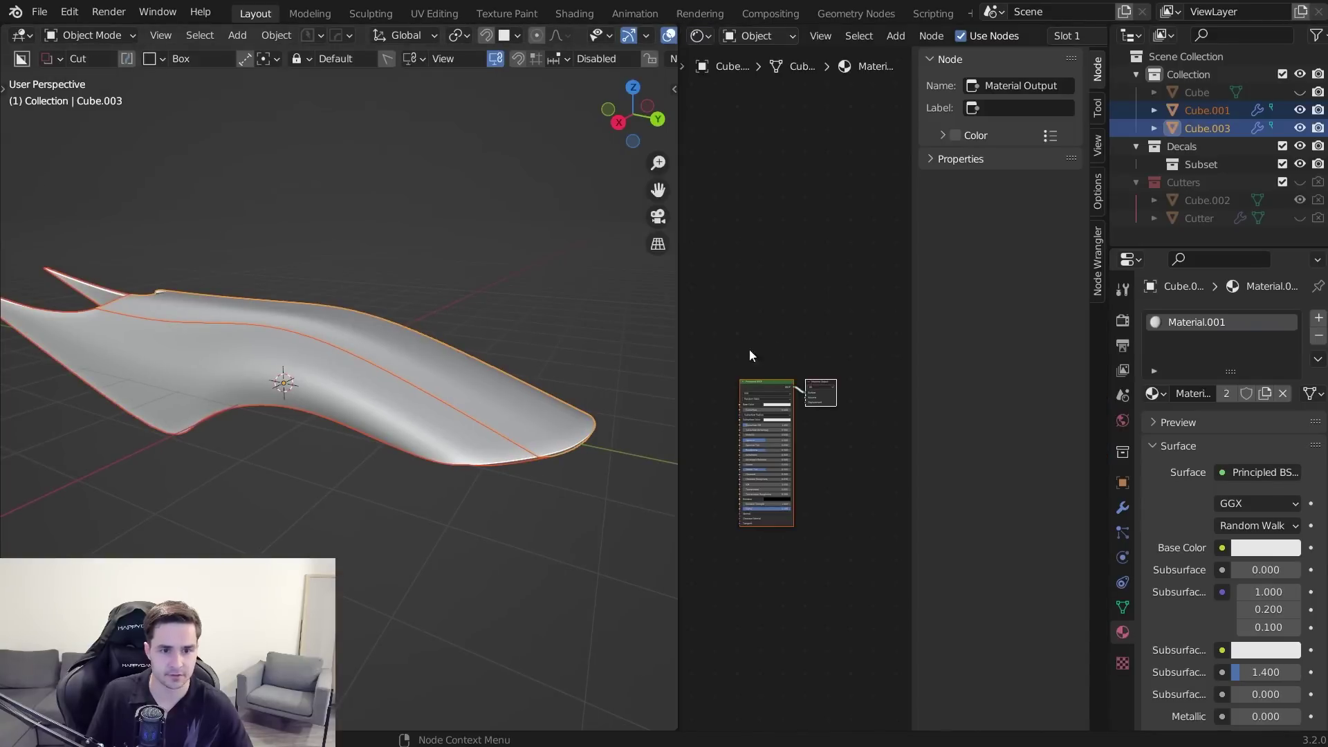
- Add a Bevel node to the material and connect its Normal output to the Principled BSDF's Normal input
{"action": "key", "text": "n"}
{"action": "scroll", "coordinate": [407, 386], "scroll_direction": "up", "scroll_amount": 2}
{"action": "key", "text": "shift+a"}
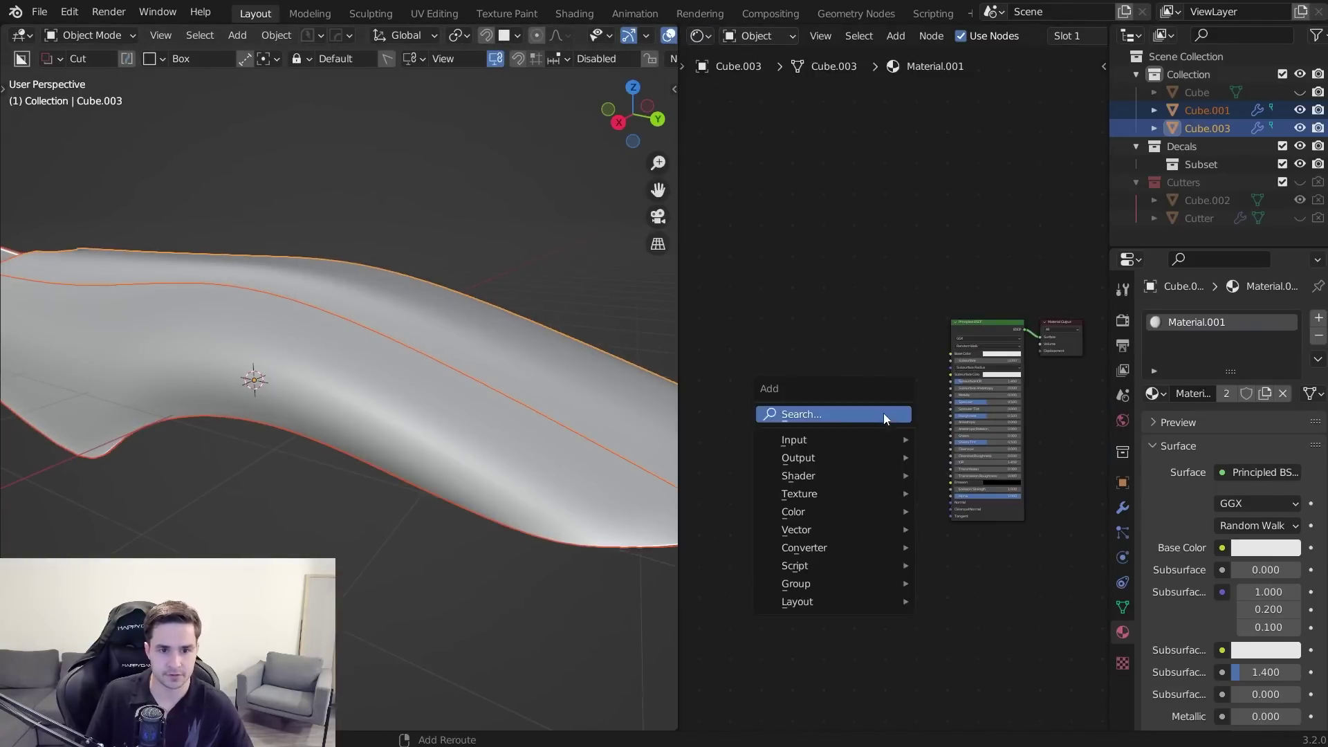
{"action": "mouse_move", "coordinate": [855, 438]}
{"action": "left_click", "coordinate": [957, 132]}
{"action": "left_click", "coordinate": [889, 390]}
{"action": "left_click_drag", "start_coordinate": [900, 385], "coordinate": [952, 503]}
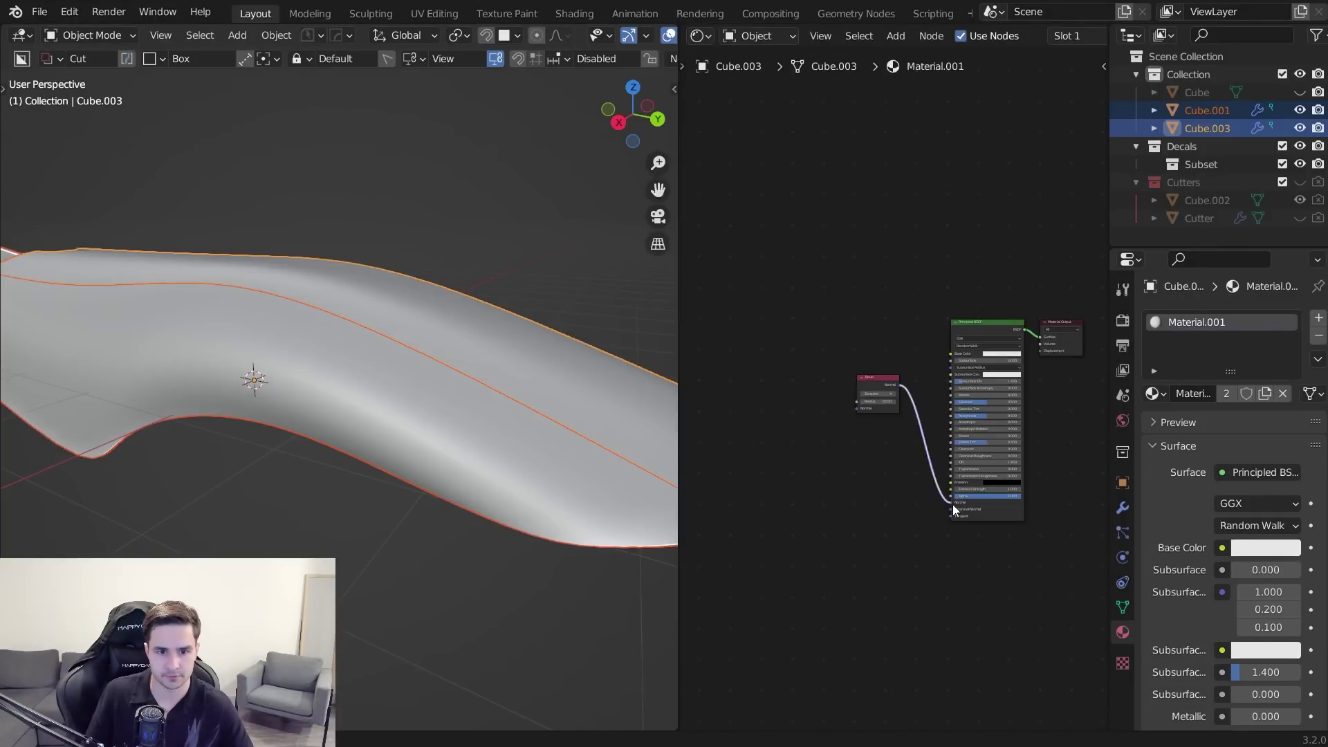
{"action": "scroll", "coordinate": [965, 495], "scroll_direction": "up", "scroll_amount": 4}
{"action": "middle_click_drag", "start_coordinate": [971, 560], "coordinate": [883, 454]}
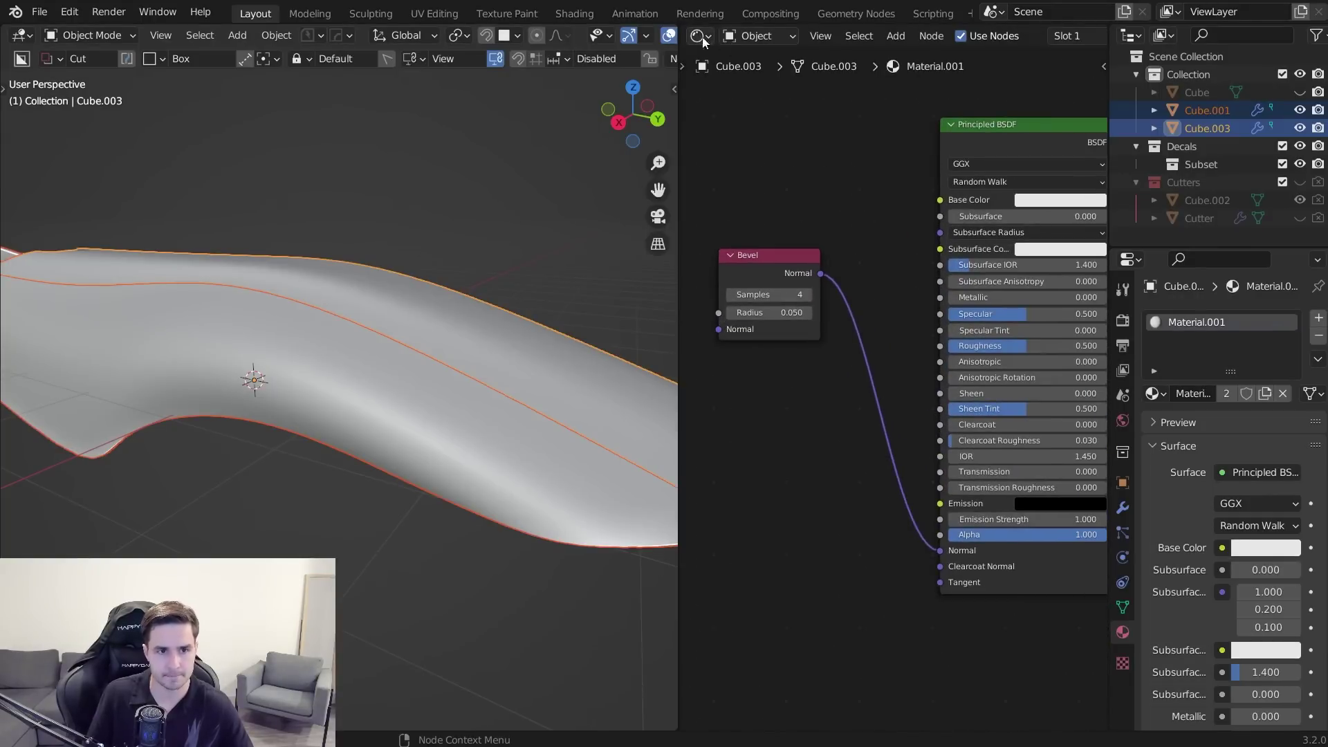
- Close the Shader Editor area and display the 3D viewport in rendered shading
{"action": "left_click_drag", "start_coordinate": [674, 25], "coordinate": [753, 270]}
{"action": "key", "text": "z"}
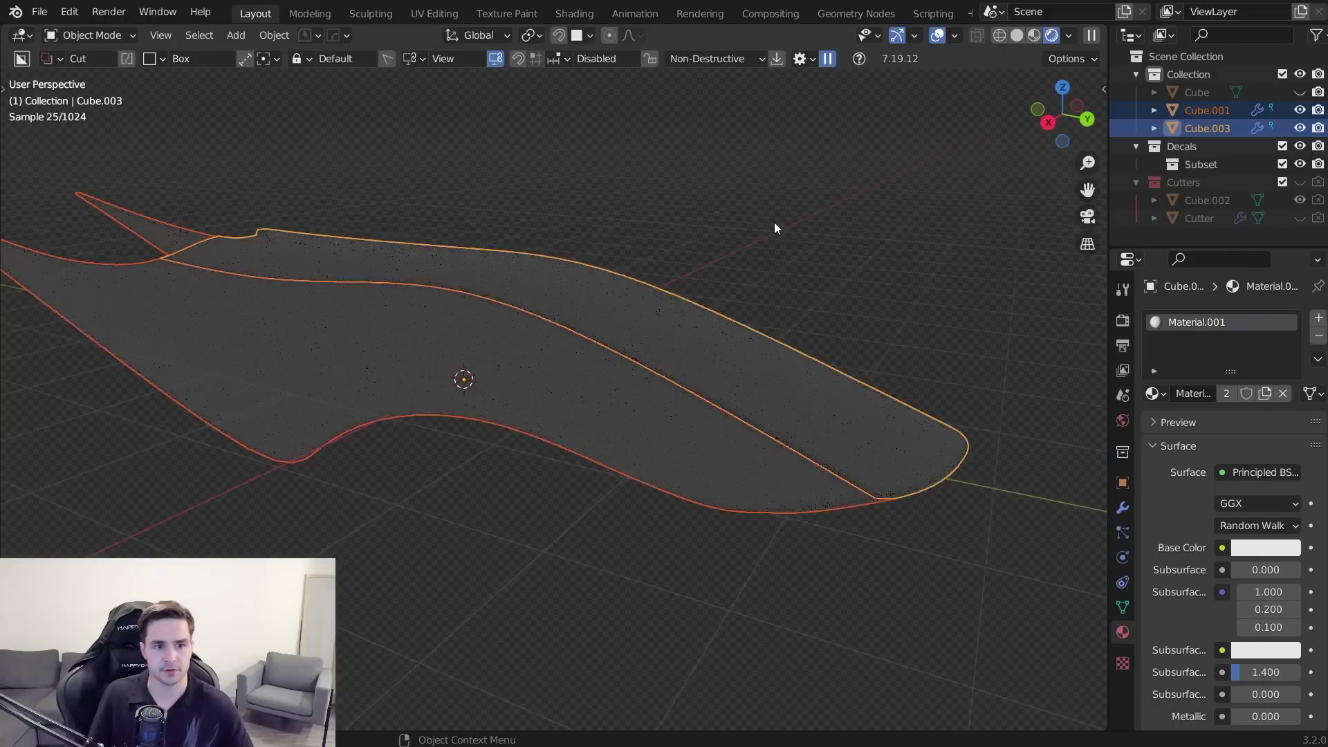
{"action": "middle_click_drag", "start_coordinate": [774, 284], "coordinate": [807, 275]}
- Reopen the Shader Editor beside the viewport and set the Bevel node's radius to 0.01
{"action": "left_click_drag", "start_coordinate": [1106, 26], "coordinate": [738, 40]}
{"action": "left_click", "coordinate": [763, 36]}
{"action": "left_click", "coordinate": [269, 204]}
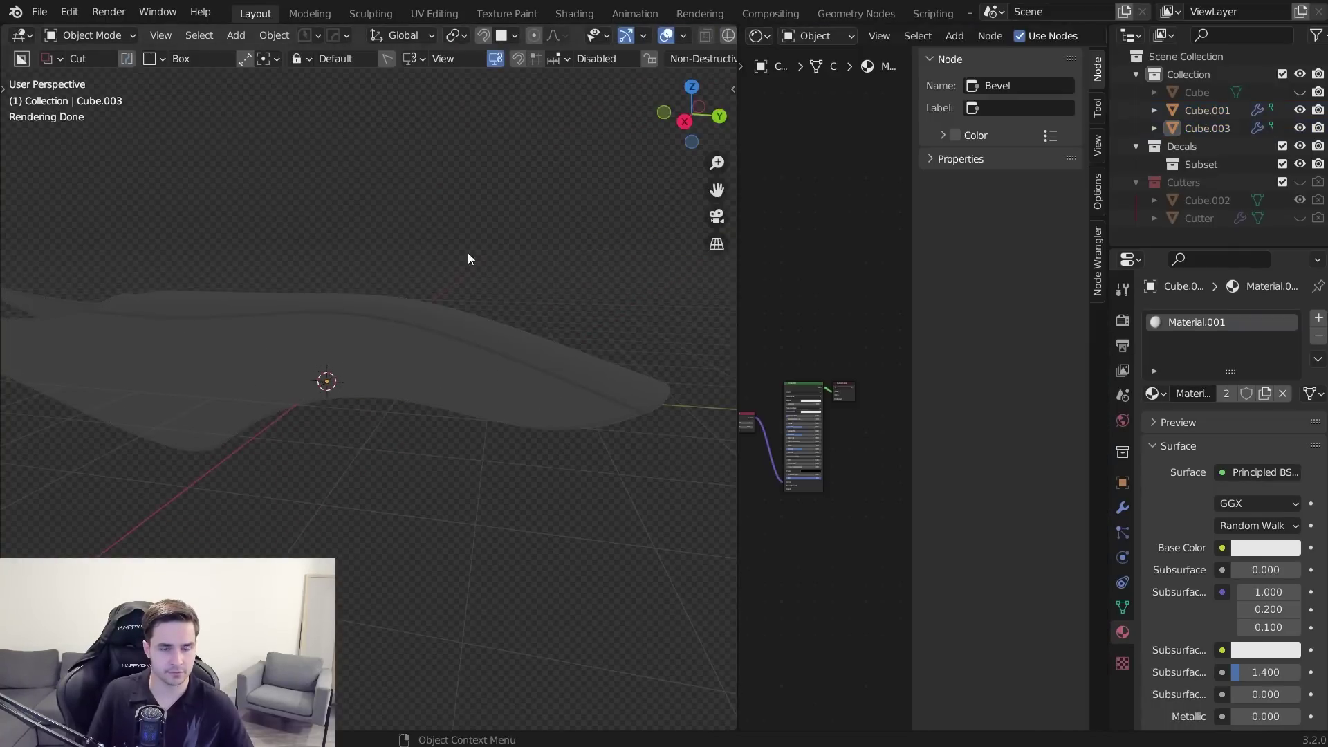
{"action": "key", "text": "n"}
{"action": "scroll", "coordinate": [850, 449], "scroll_direction": "up", "scroll_amount": 3}
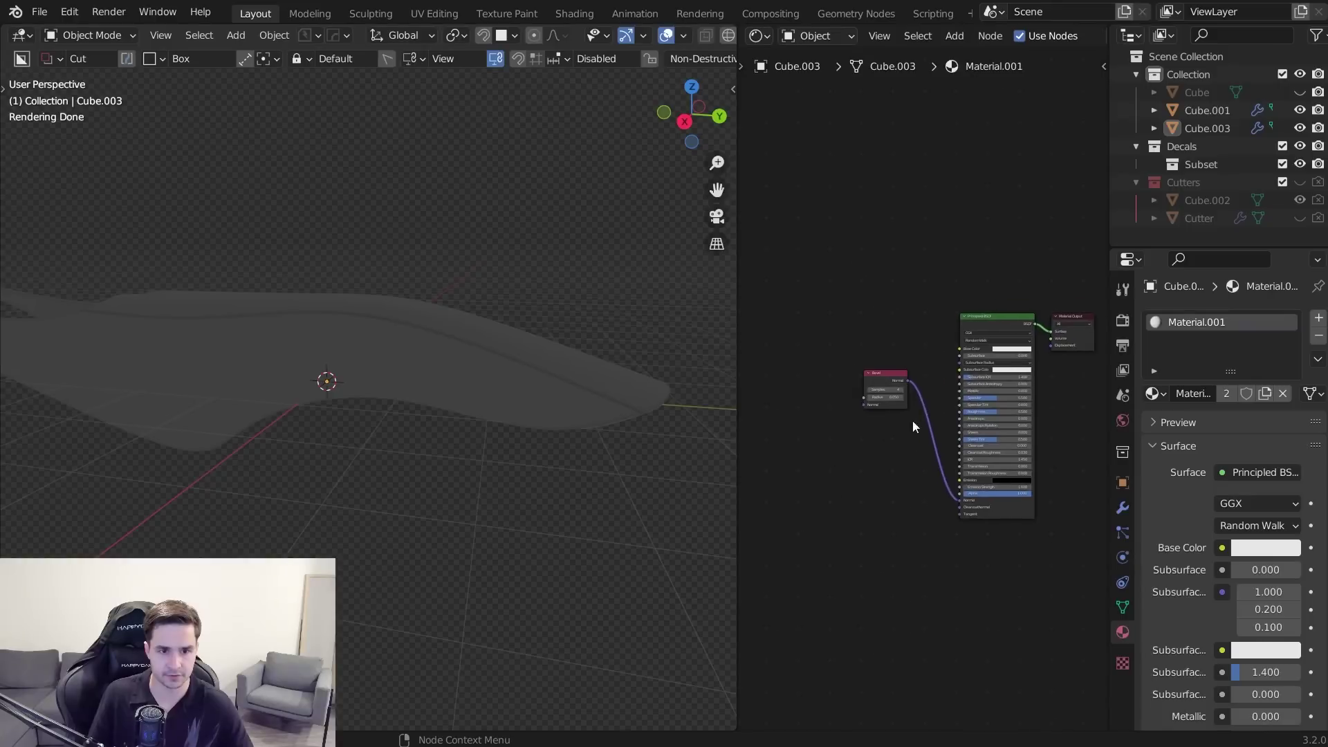
{"action": "scroll", "coordinate": [840, 425], "scroll_direction": "up", "scroll_amount": 5}
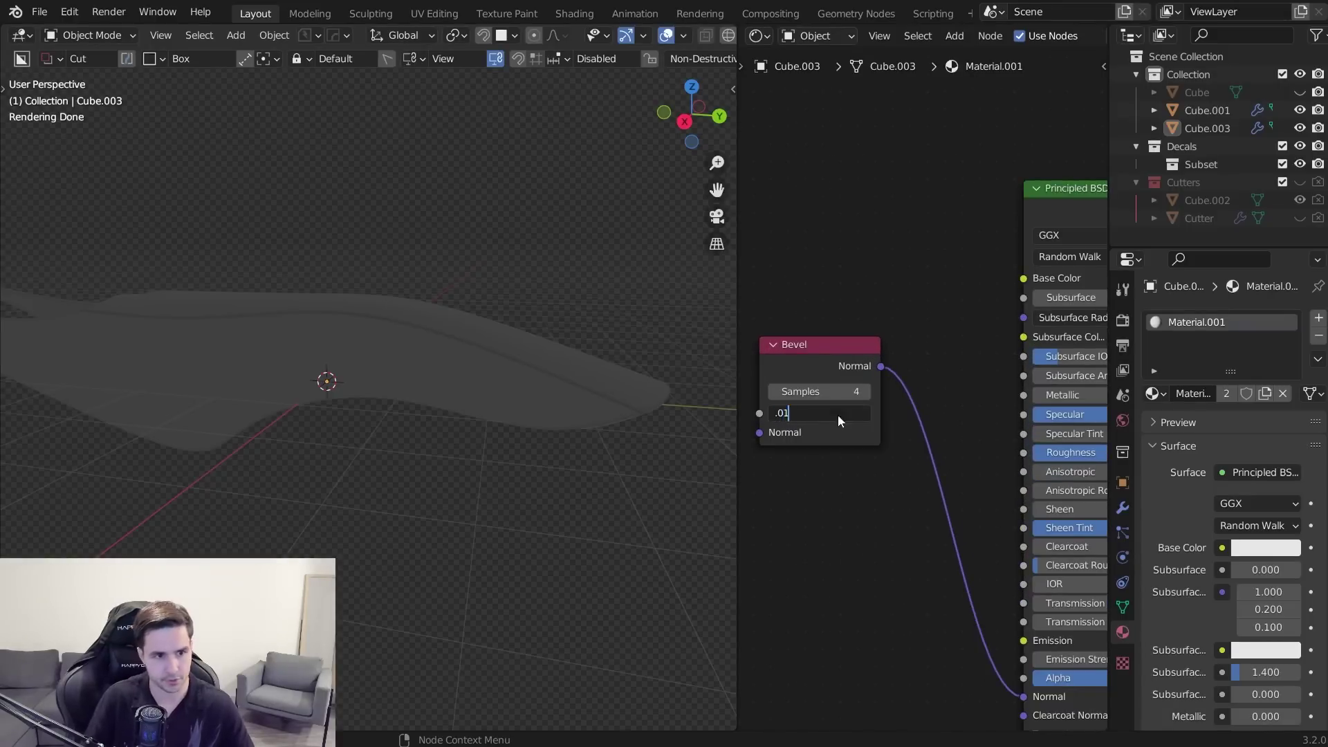
{"action": "left_click", "coordinate": [839, 413]}
{"action": "type", "text": ".01"}
{"action": "key", "text": "Return"}
- Close the Shader Editor area and add the HardOps light setup to the scene
{"action": "left_click_drag", "start_coordinate": [737, 29], "coordinate": [761, 30]}
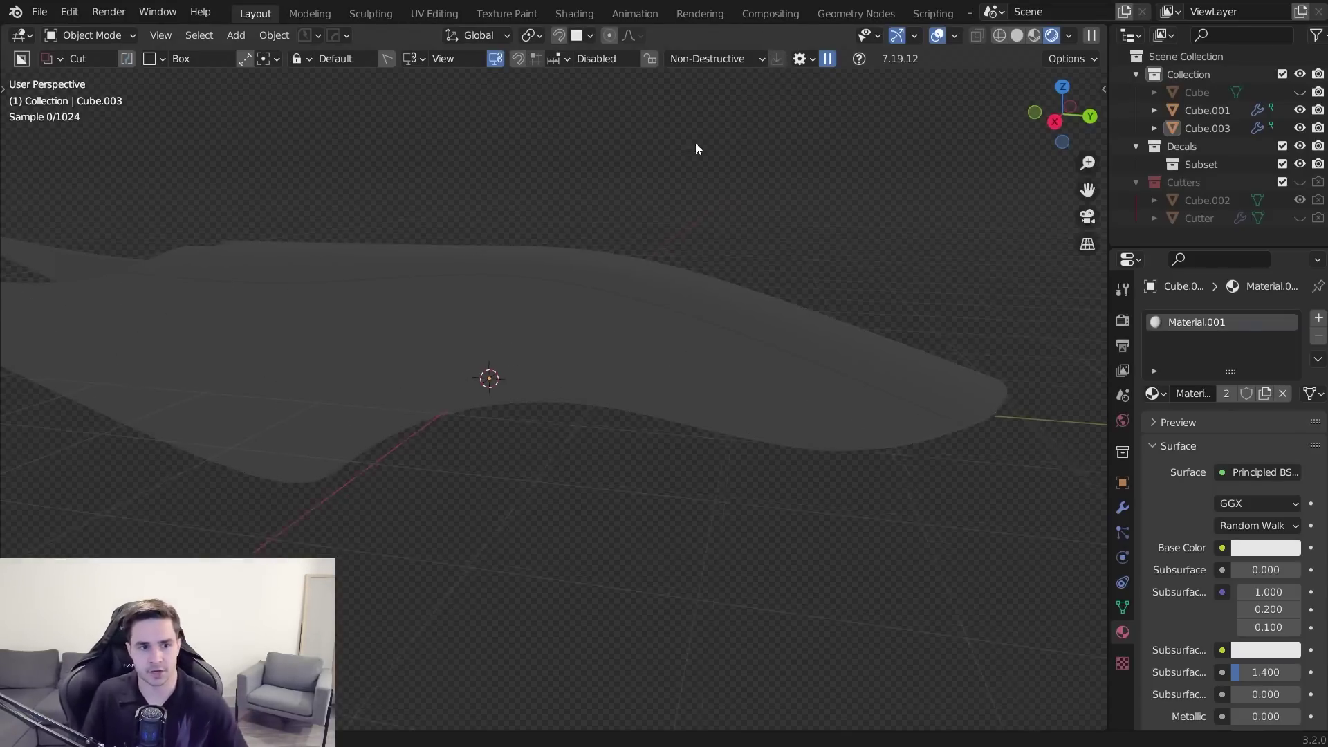
{"action": "scroll", "coordinate": [702, 140], "scroll_direction": "down", "scroll_amount": 3}
{"action": "middle_click_drag", "start_coordinate": [637, 200], "coordinate": [692, 229]}
{"action": "key", "text": "q"}
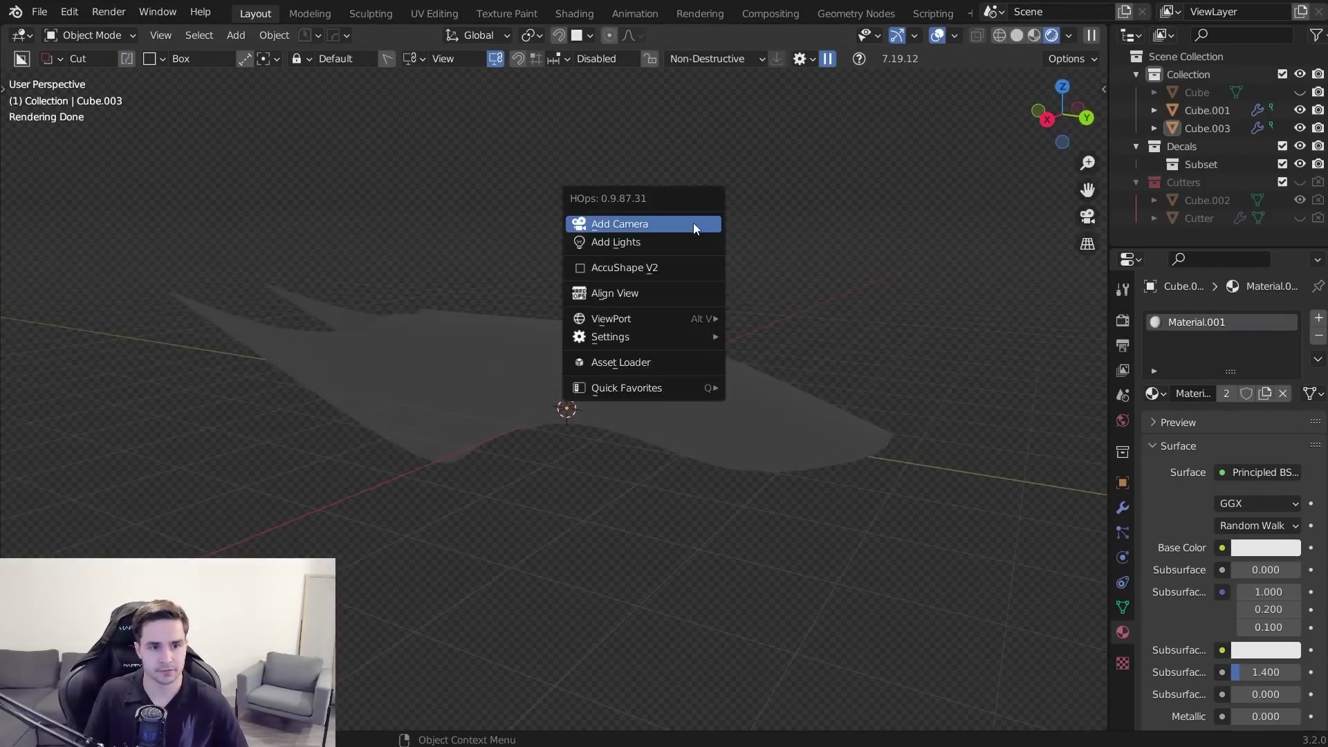
{"action": "left_click", "coordinate": [681, 242]}
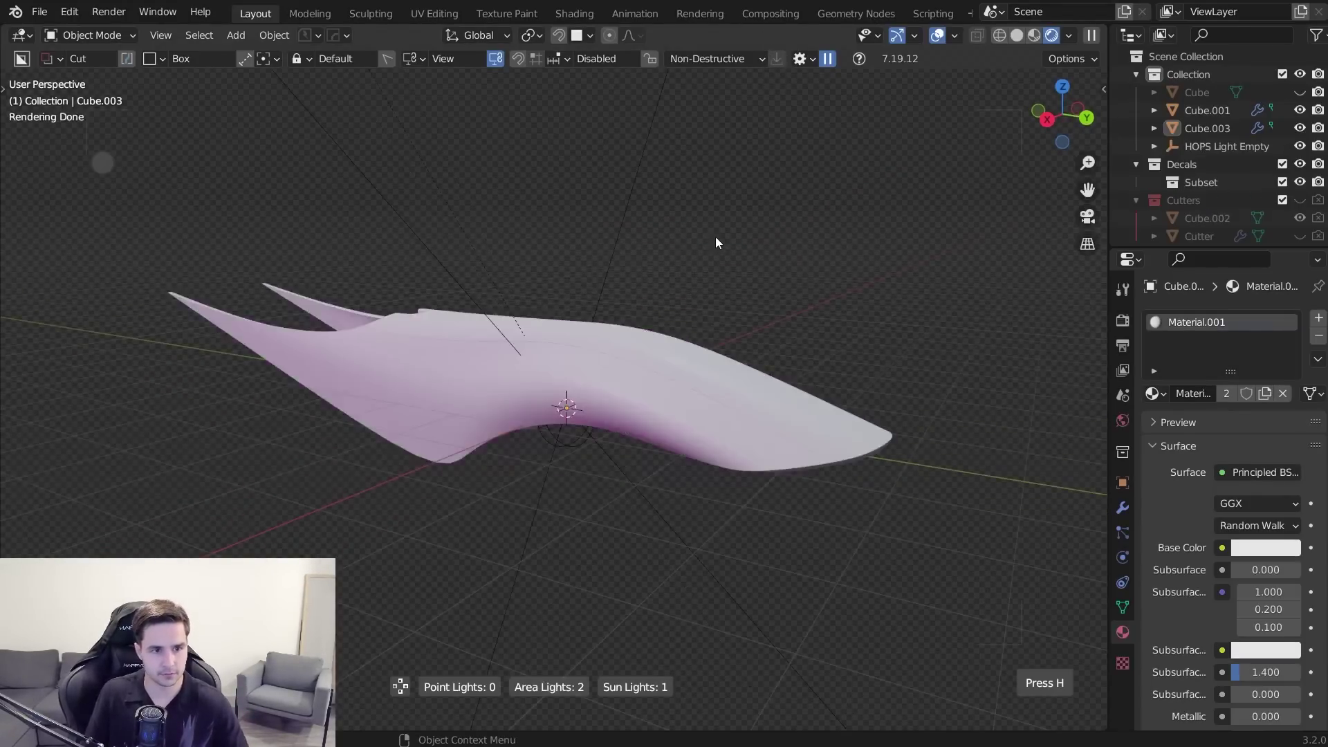
- Darken the shared material's base colour to a grey with value 0.189 and set its roughness to about 0.363
{"action": "left_click", "coordinate": [1256, 548]}
{"action": "left_click_drag", "start_coordinate": [1287, 356], "coordinate": [1287, 361]}
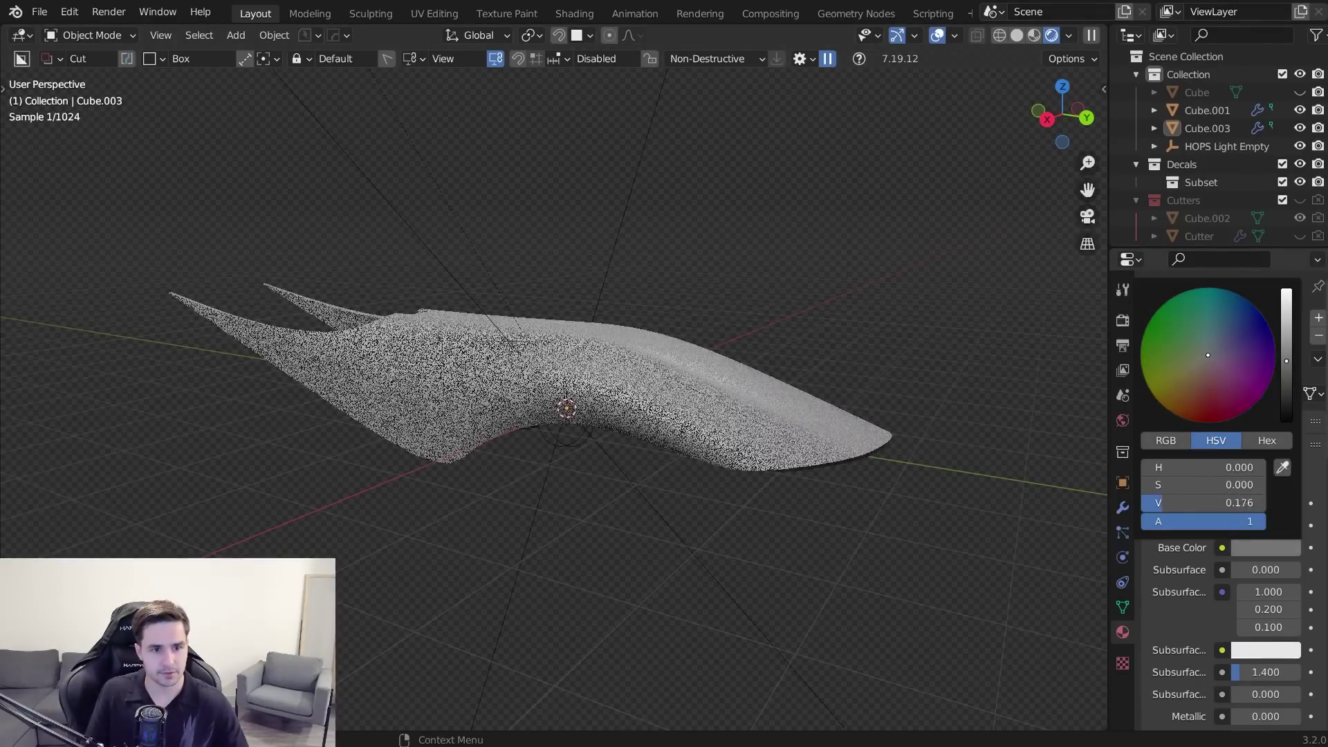
{"action": "scroll", "coordinate": [1262, 581], "scroll_direction": "down", "scroll_amount": 6}
{"action": "left_click_drag", "start_coordinate": [1265, 591], "coordinate": [1255, 591]}
- Make the upper shell piece's material a single-user copy and give it a darker grey base colour
{"action": "middle_click_drag", "start_coordinate": [865, 443], "coordinate": [654, 426]}
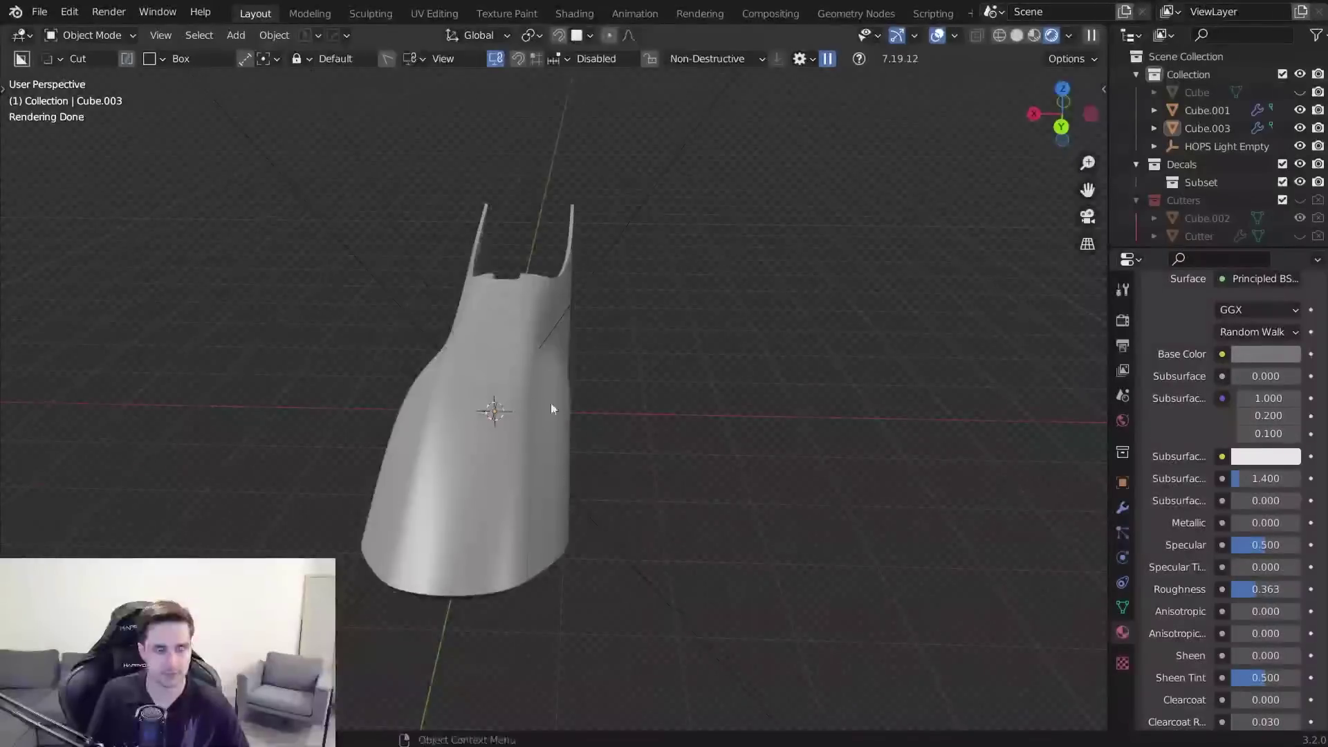
{"action": "middle_click_drag", "start_coordinate": [531, 402], "coordinate": [717, 445]}
{"action": "left_click", "coordinate": [657, 414]}
{"action": "scroll", "coordinate": [1182, 388], "scroll_direction": "up", "scroll_amount": 4}
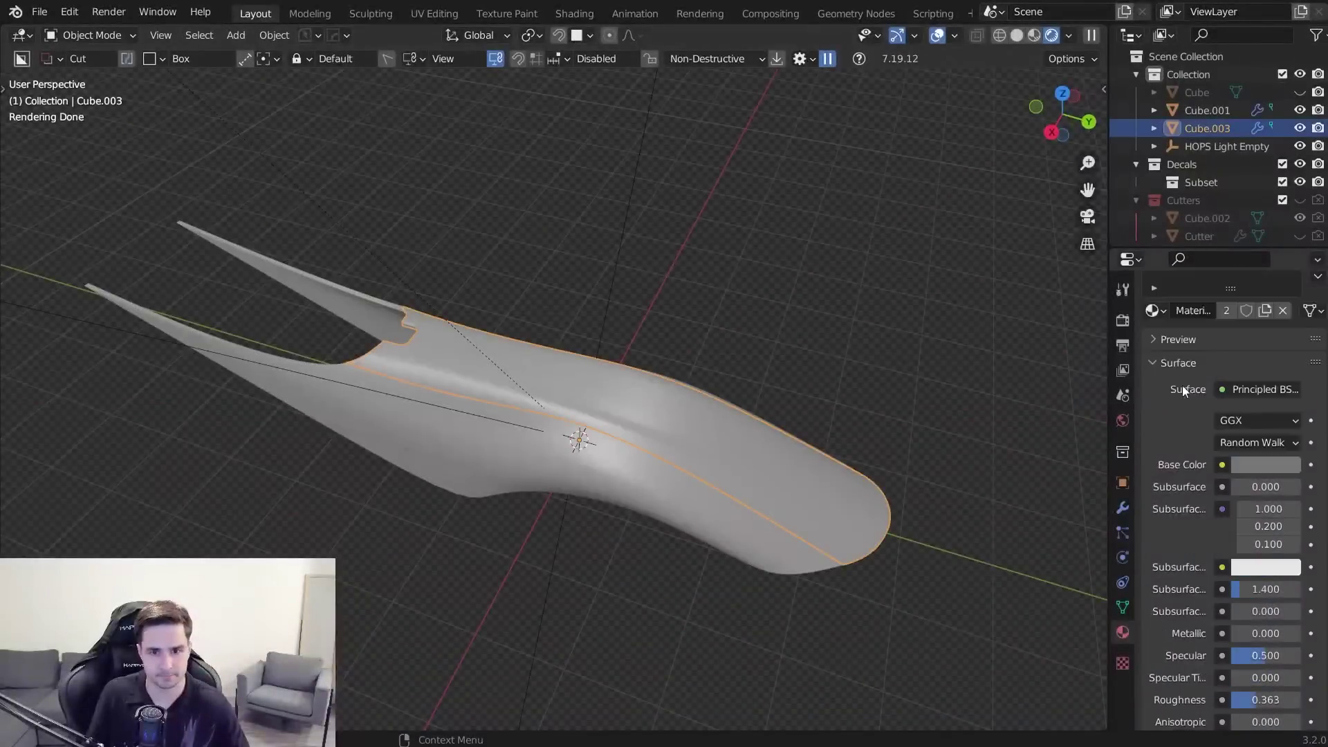
{"action": "scroll", "coordinate": [1184, 391], "scroll_direction": "up", "scroll_amount": 2}
{"action": "left_click", "coordinate": [1226, 363]}
{"action": "left_click", "coordinate": [1275, 520]}
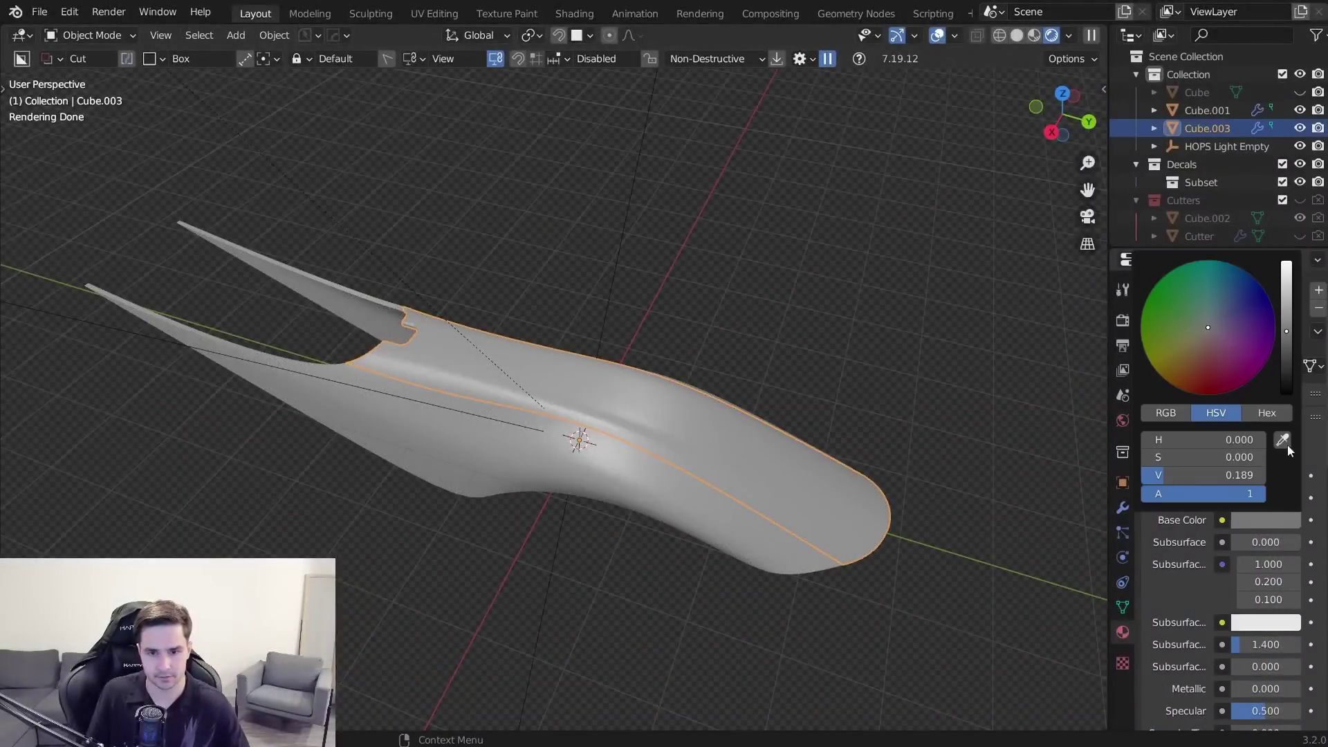
{"action": "left_click_drag", "start_coordinate": [1285, 337], "coordinate": [1285, 345]}
{"action": "left_click", "coordinate": [850, 441]}
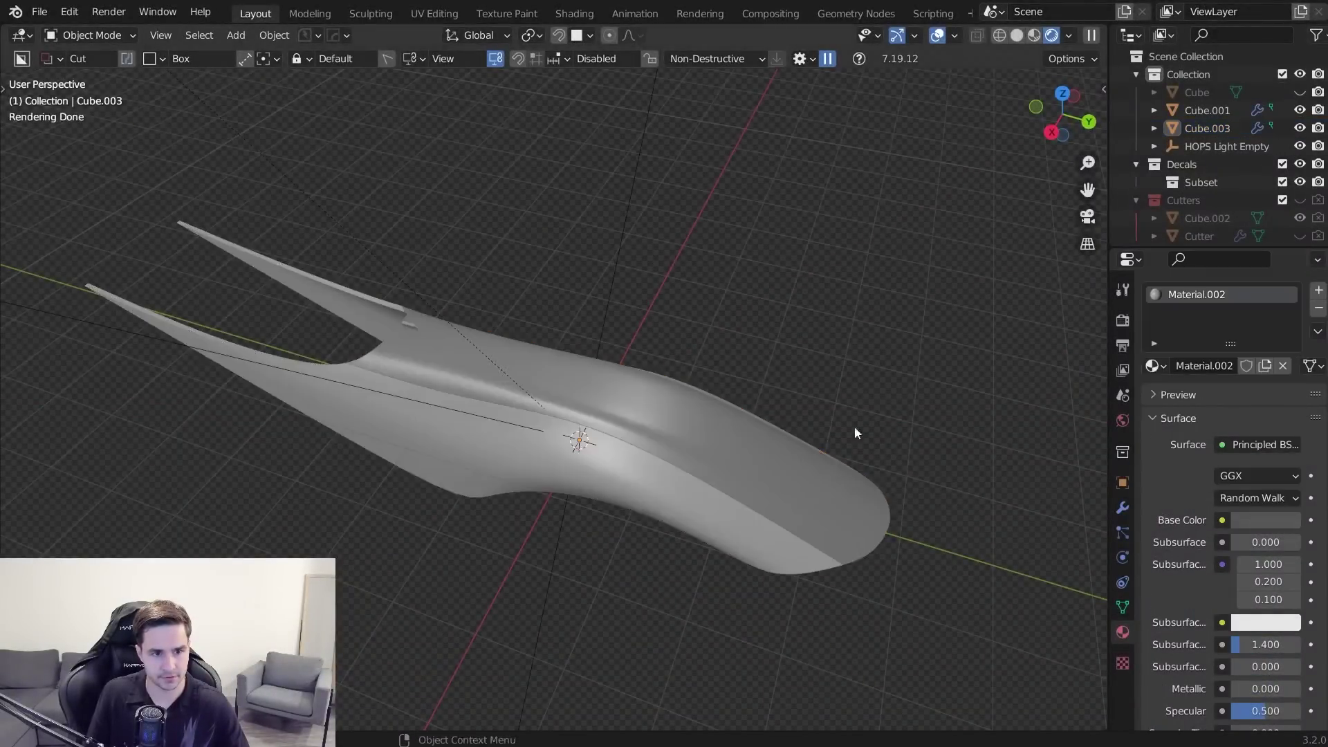
- Hide the viewport overlays and examine the rendered shell from the right side and from several angles
{"action": "middle_click_drag", "start_coordinate": [849, 441], "coordinate": [873, 363]}
{"action": "key", "text": "KP_3"}
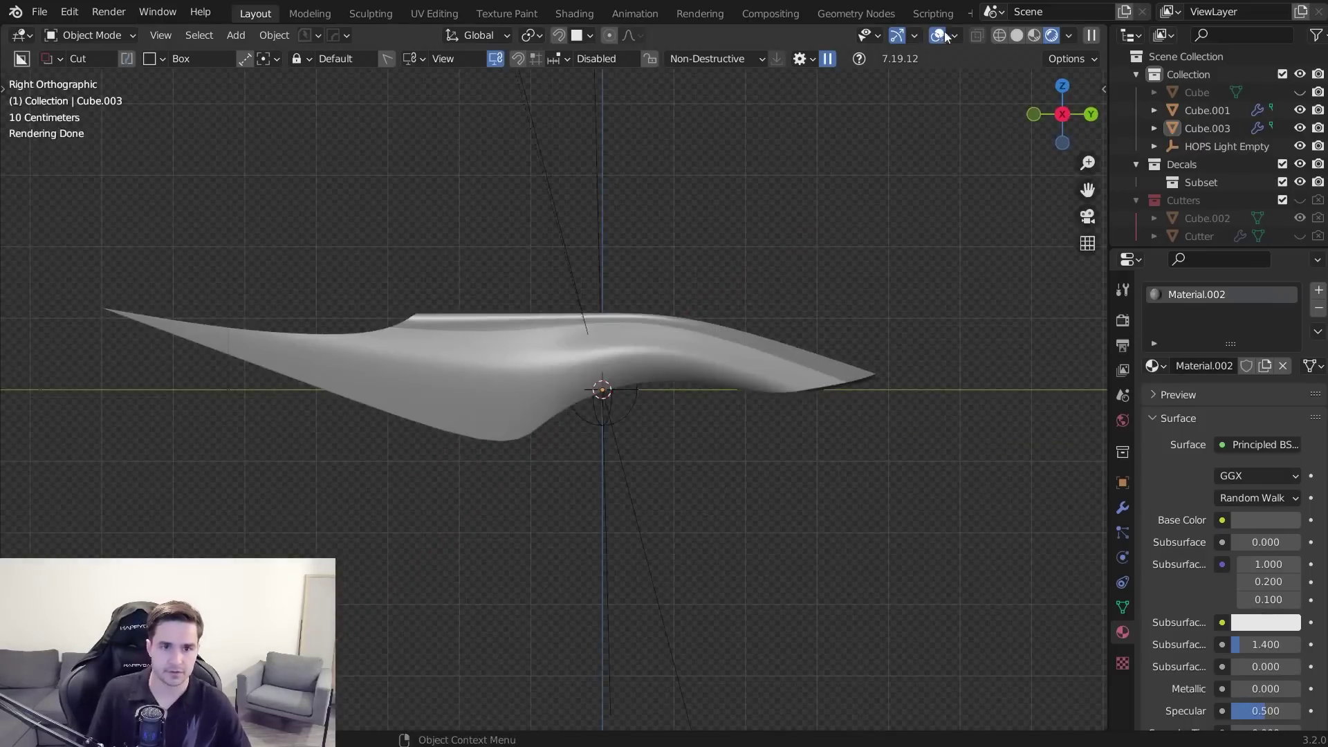
{"action": "left_click", "coordinate": [939, 36]}
{"action": "middle_click_drag", "start_coordinate": [780, 362], "coordinate": [601, 368]}
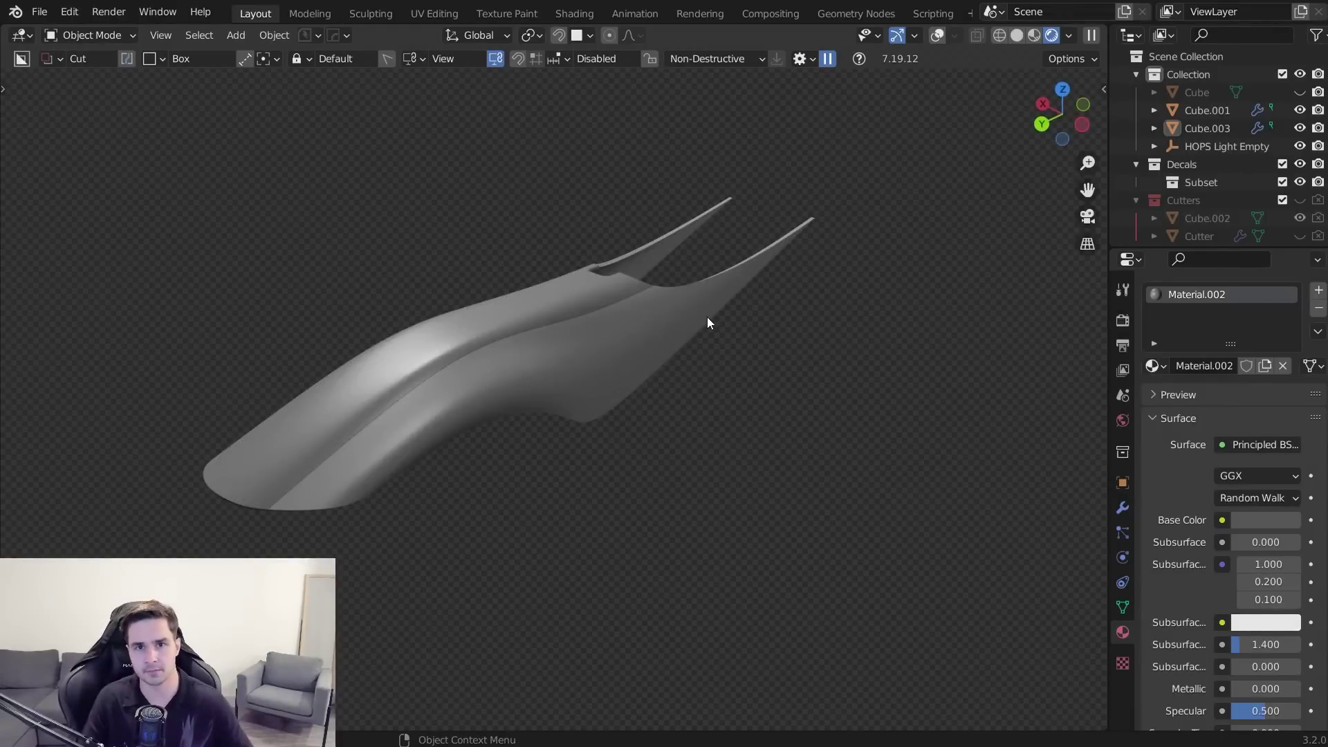
{"action": "middle_click_drag", "start_coordinate": [695, 317], "coordinate": [620, 360]}
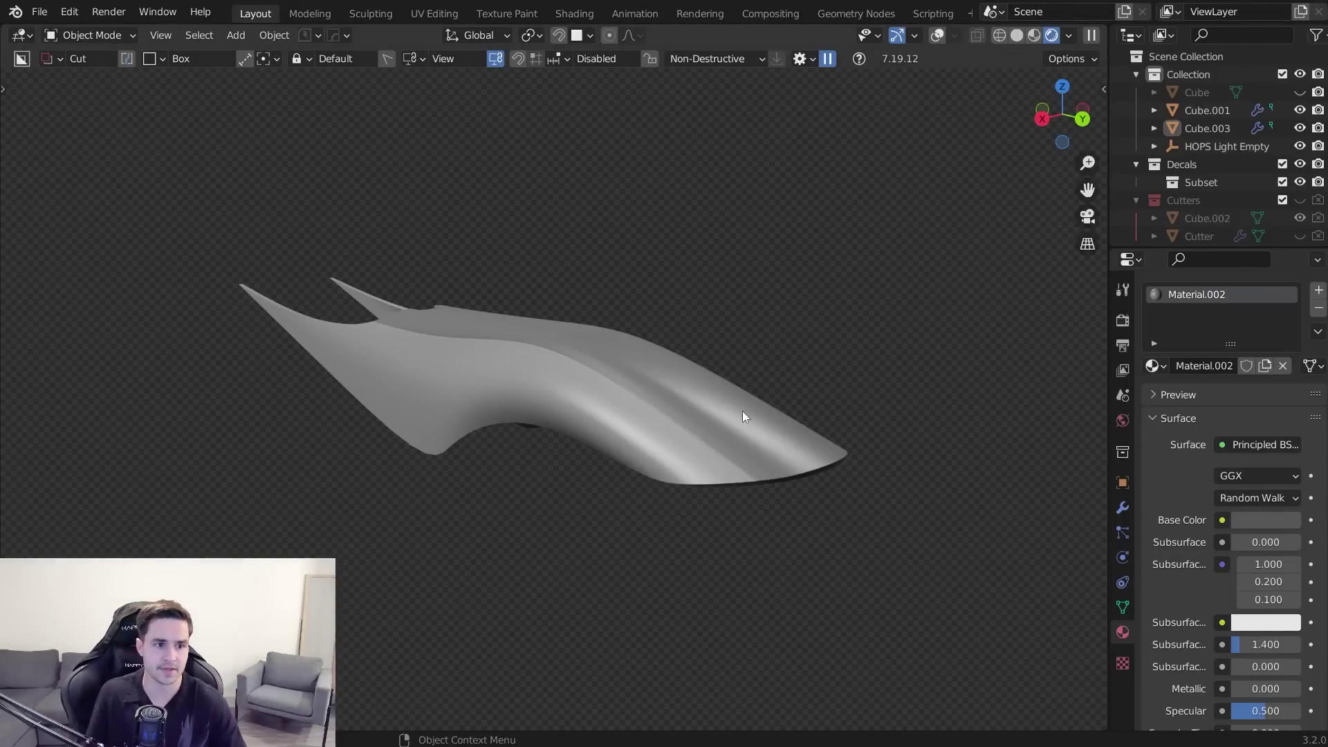
{"action": "middle_click_drag", "start_coordinate": [741, 411], "coordinate": [813, 395]}
{"action": "key", "text": "KP_3"}
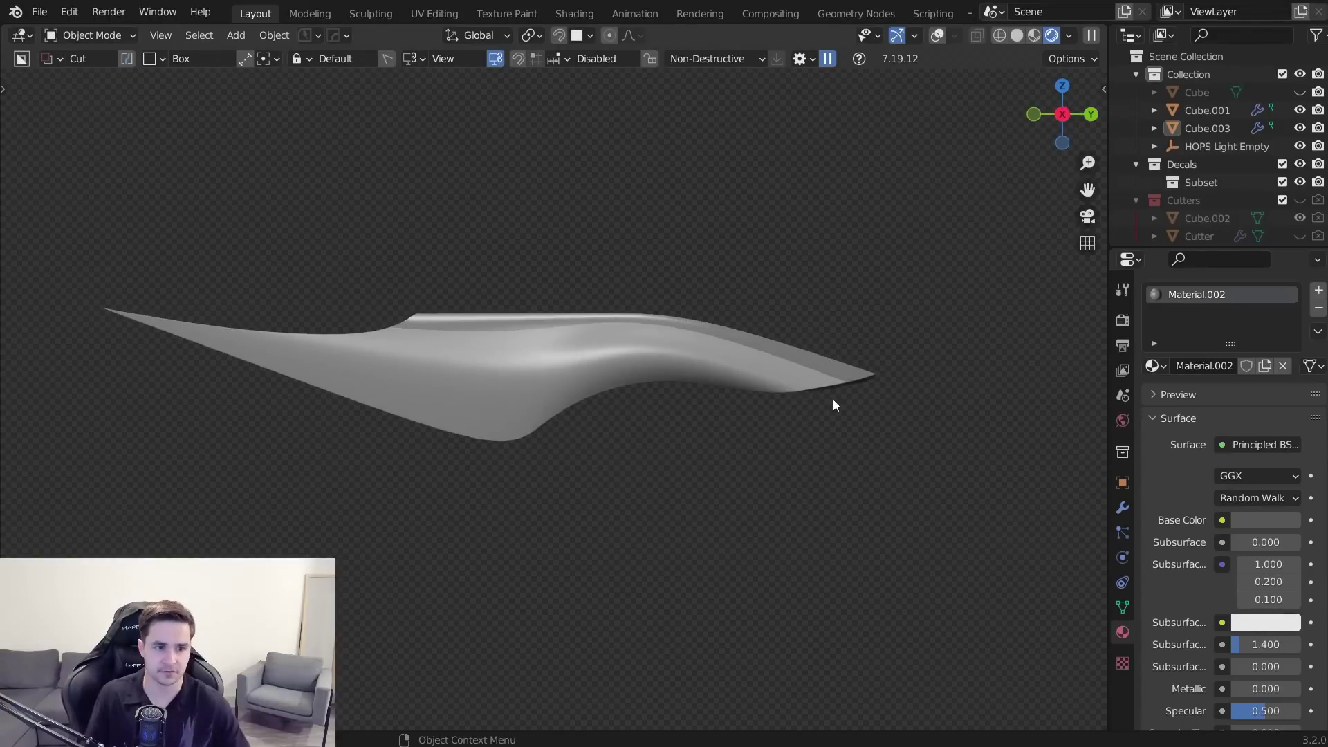